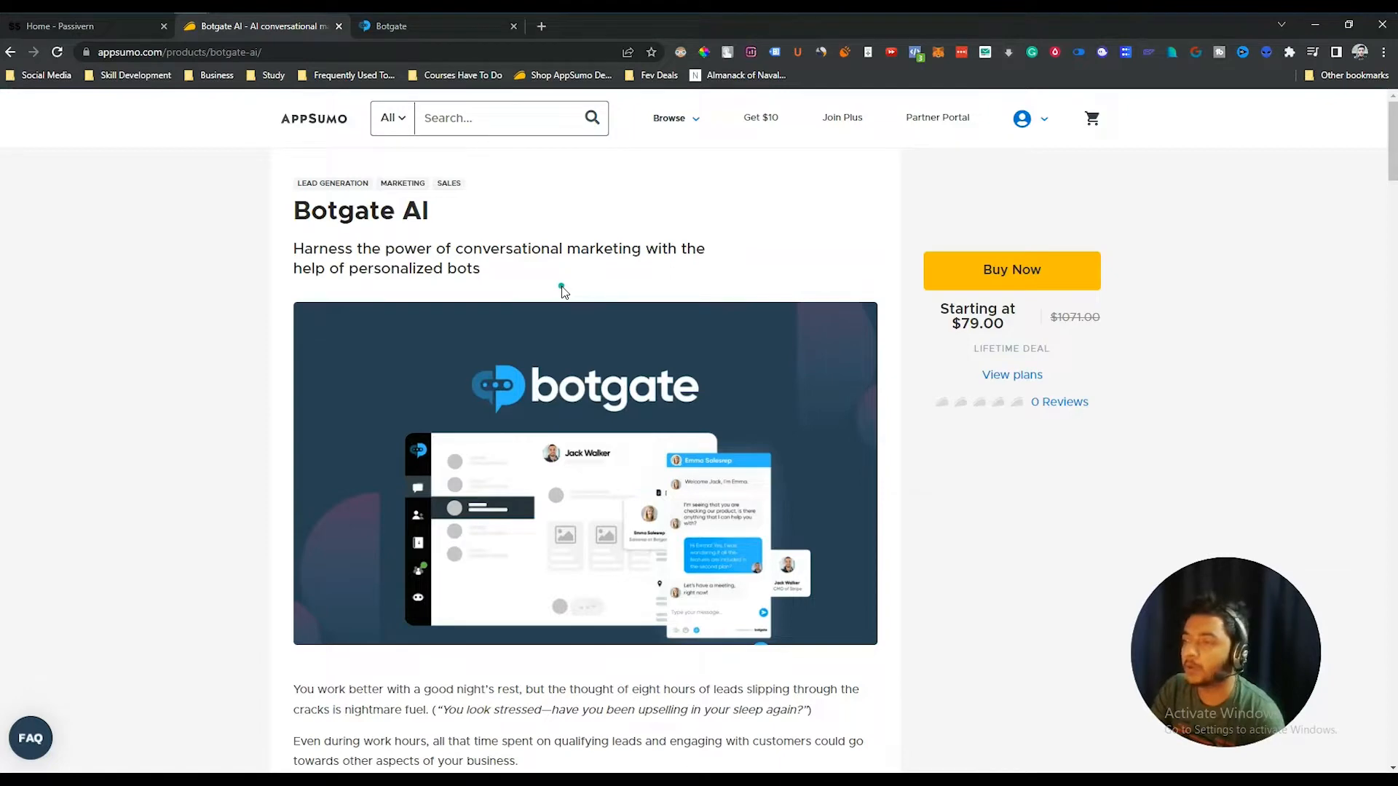
- Scroll to the TL;DR section and highlight the alternatives Drift, Qualified and Landbot
{"action": "scroll", "coordinate": [562, 290], "scroll_direction": "down", "scroll_amount": 7}
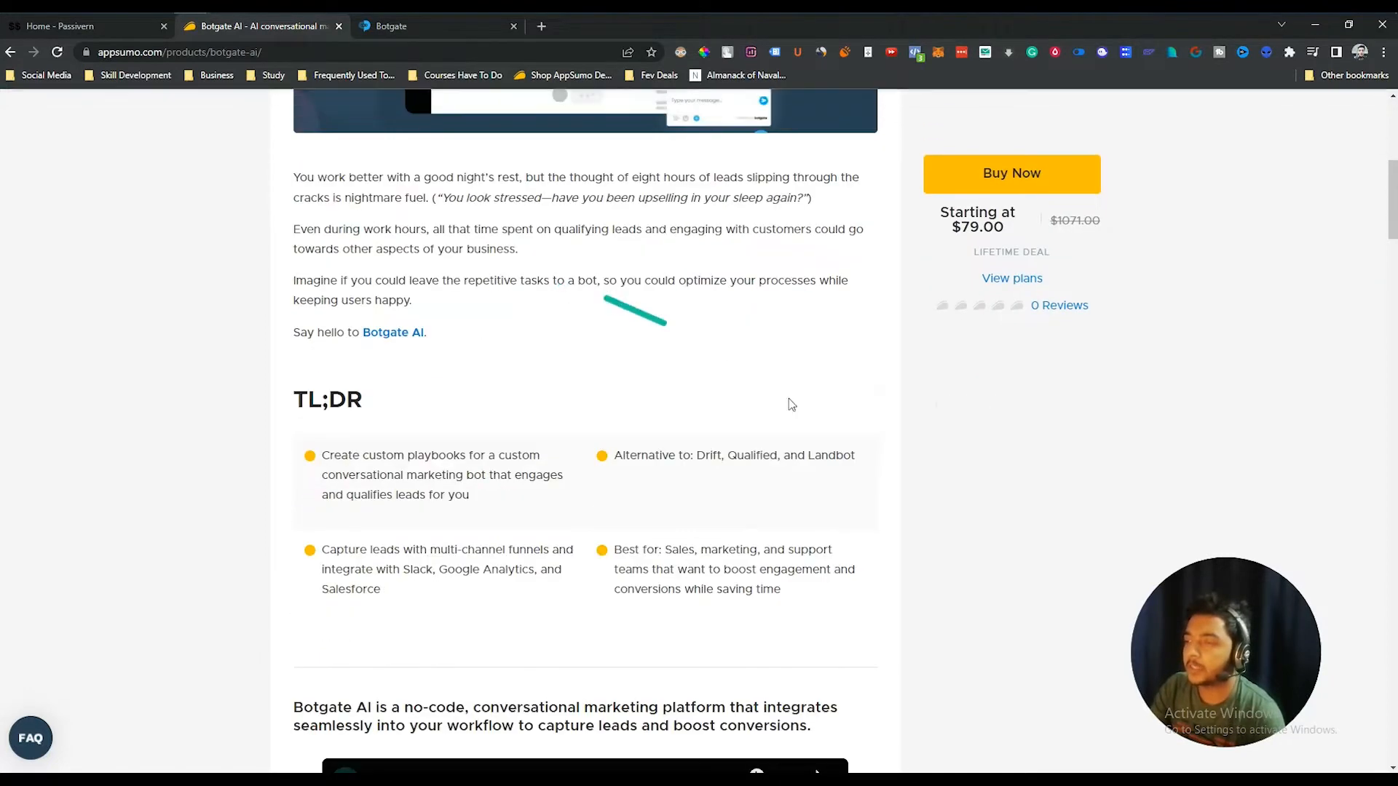
{"action": "double_click", "coordinate": [708, 458]}
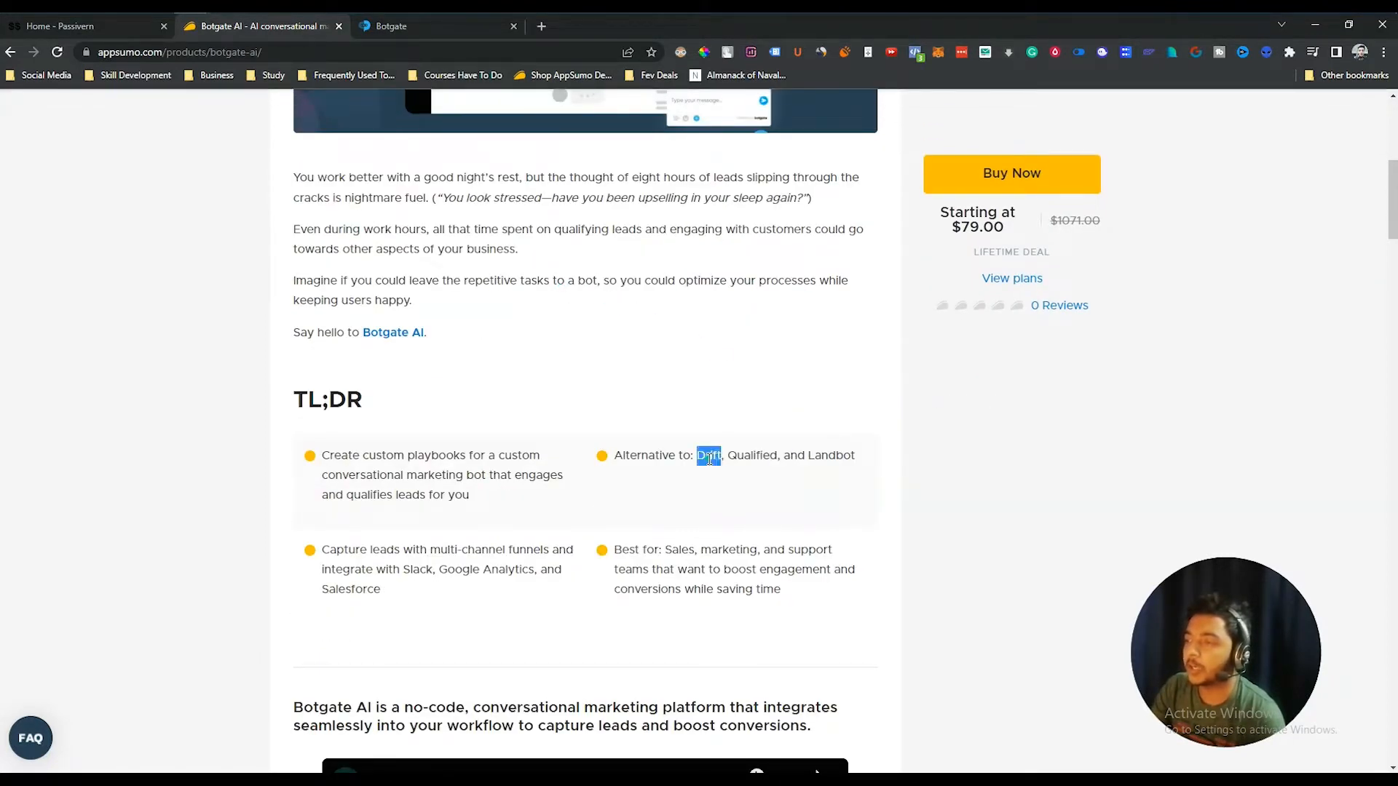
{"action": "double_click", "coordinate": [740, 456]}
{"action": "double_click", "coordinate": [825, 455]}
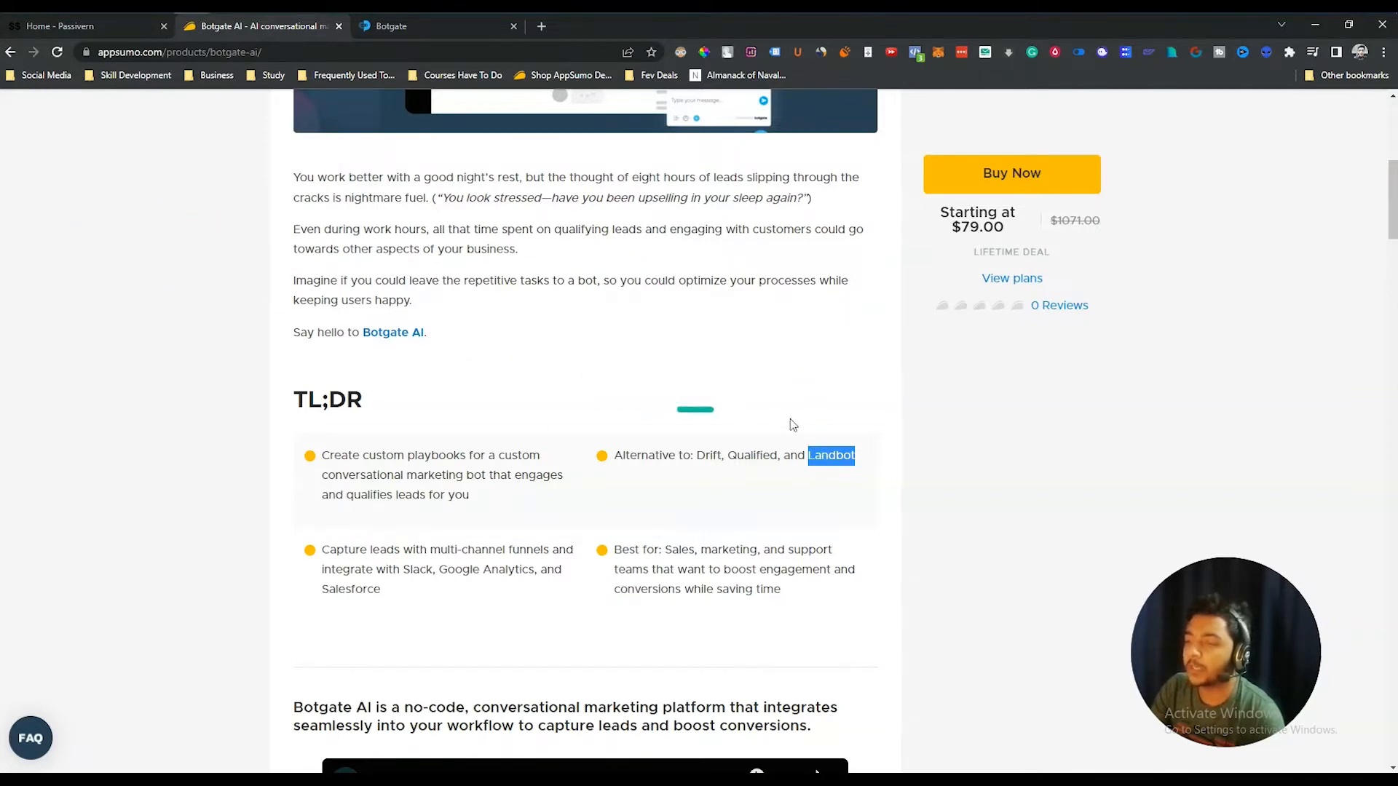
{"action": "left_click", "coordinate": [695, 412]}
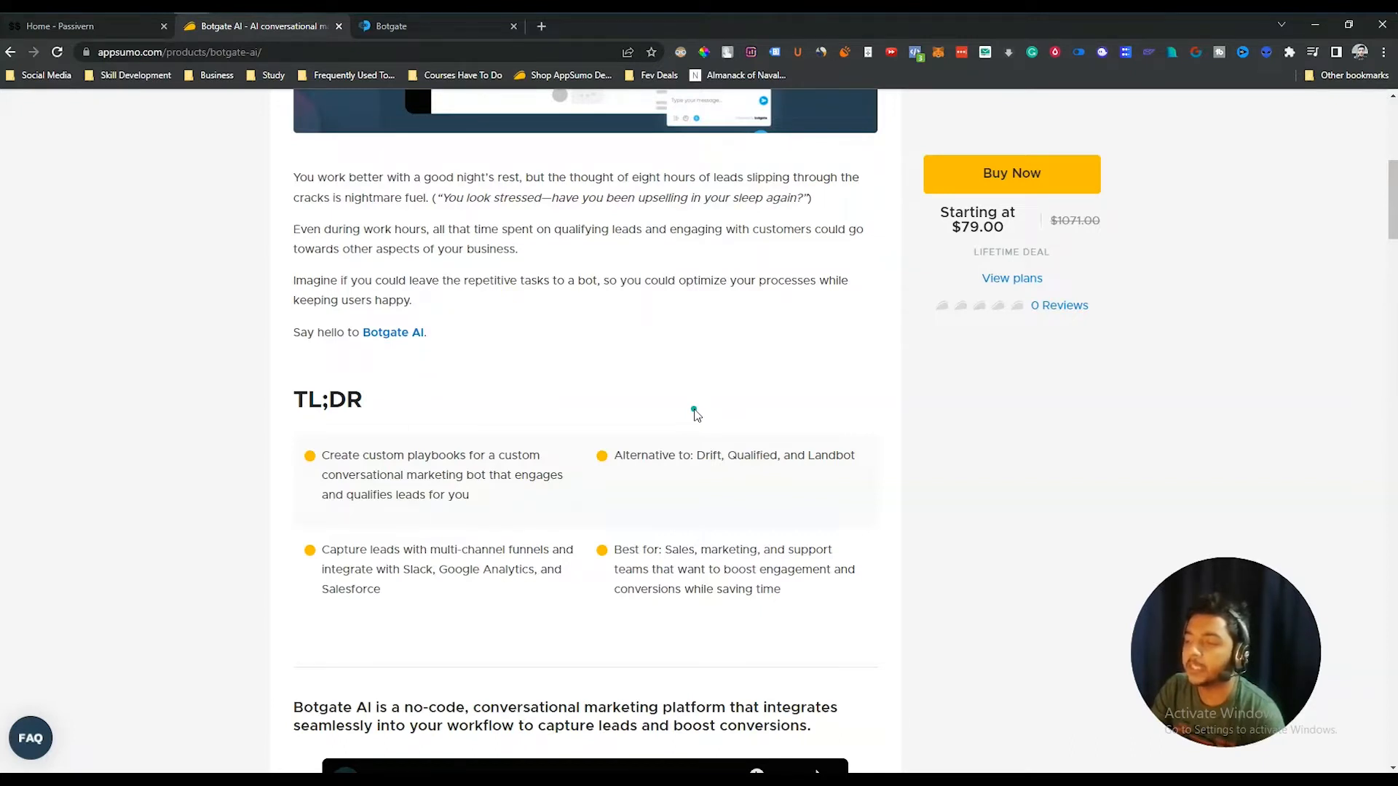
- Switch the third pricing card to License Tier 4
{"action": "scroll", "coordinate": [667, 452], "scroll_direction": "up", "scroll_amount": 5}
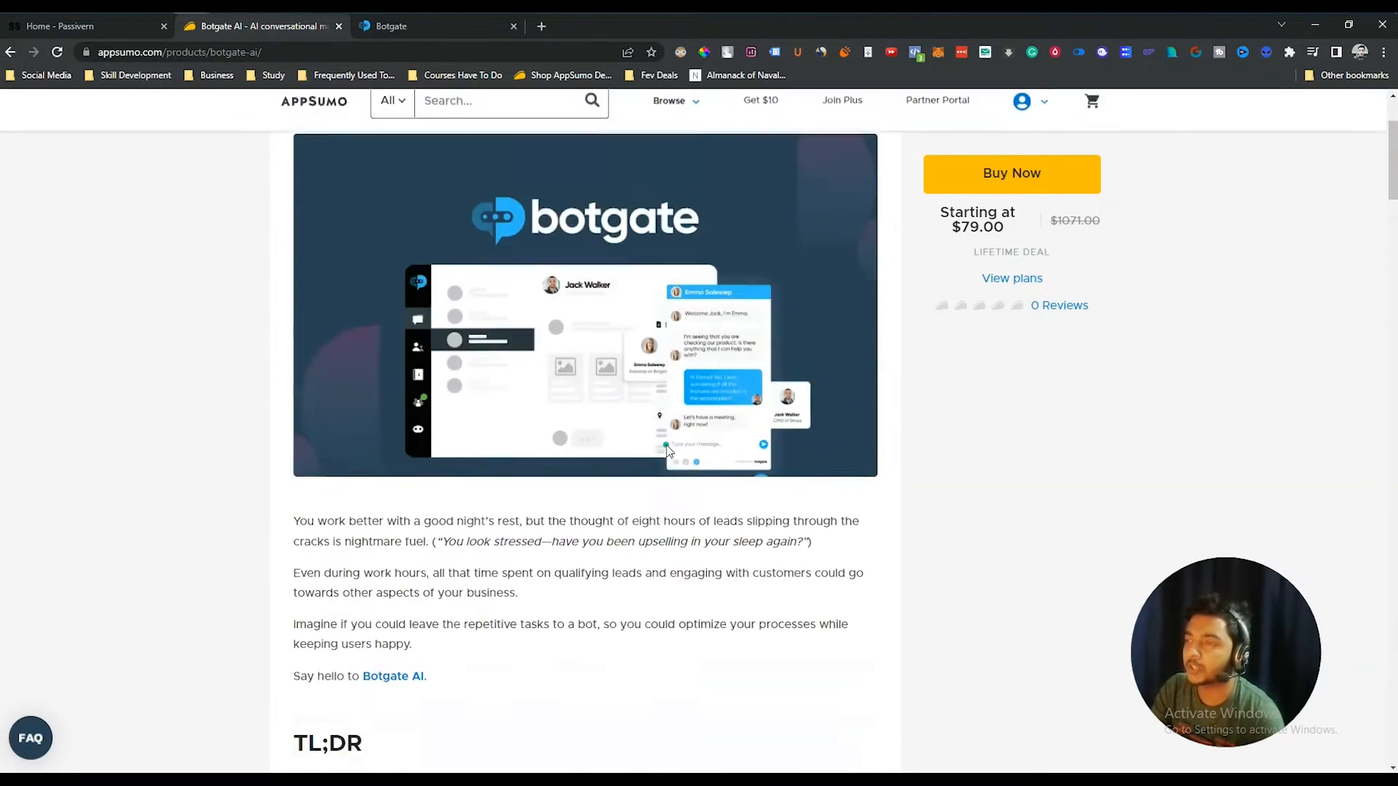
{"action": "scroll", "coordinate": [667, 449], "scroll_direction": "up", "scroll_amount": 3}
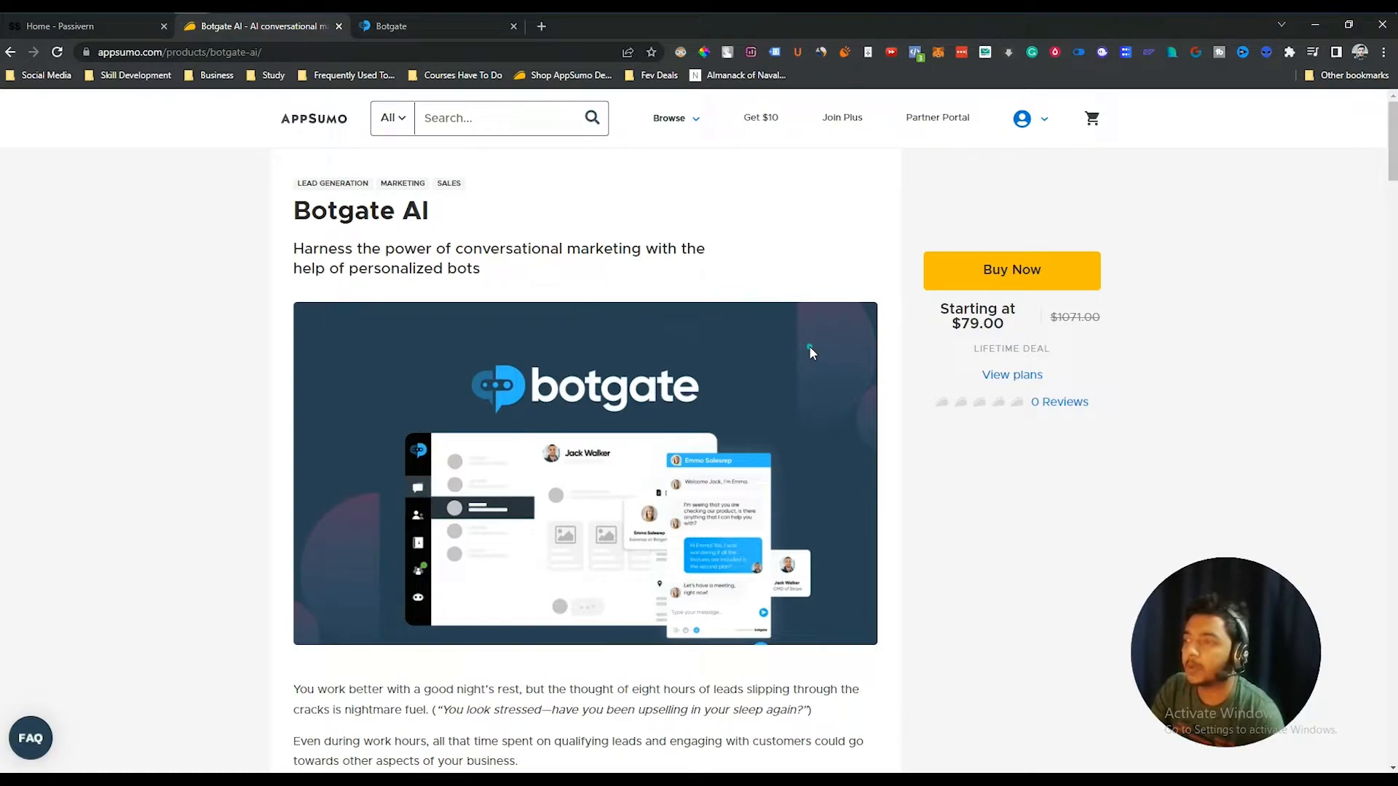
{"action": "scroll", "coordinate": [794, 437], "scroll_direction": "down", "scroll_amount": 8}
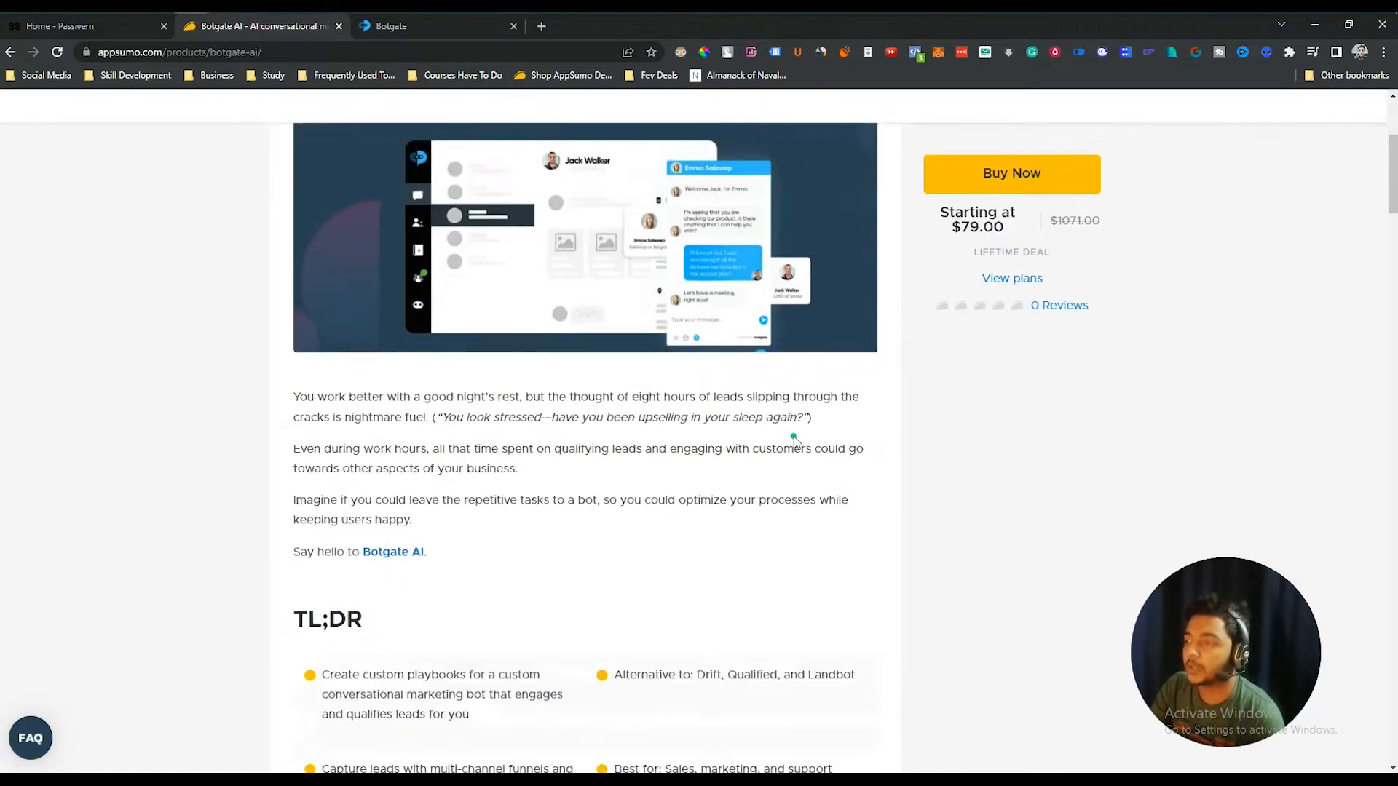
{"action": "scroll", "coordinate": [796, 441], "scroll_direction": "down", "scroll_amount": 15}
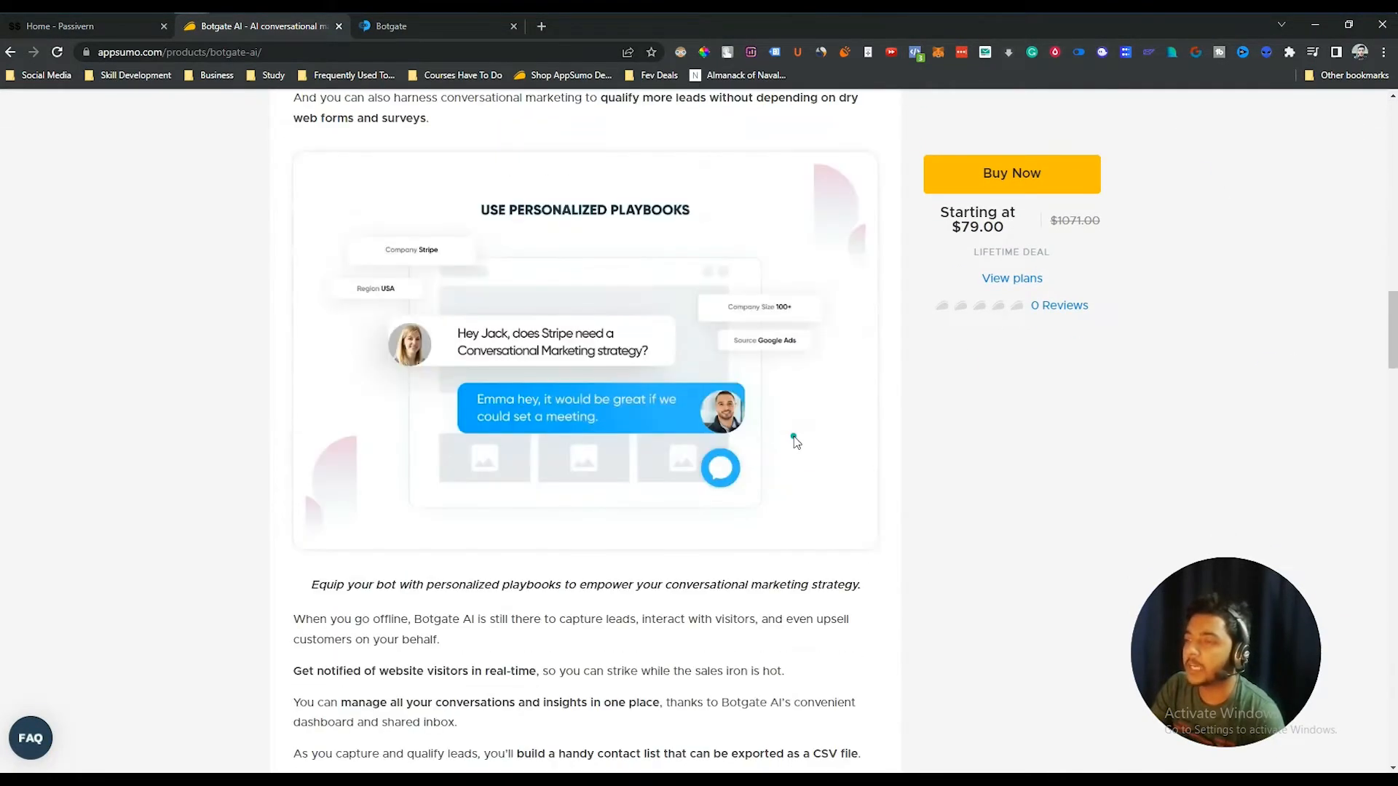
{"action": "scroll", "coordinate": [796, 442], "scroll_direction": "down", "scroll_amount": 20}
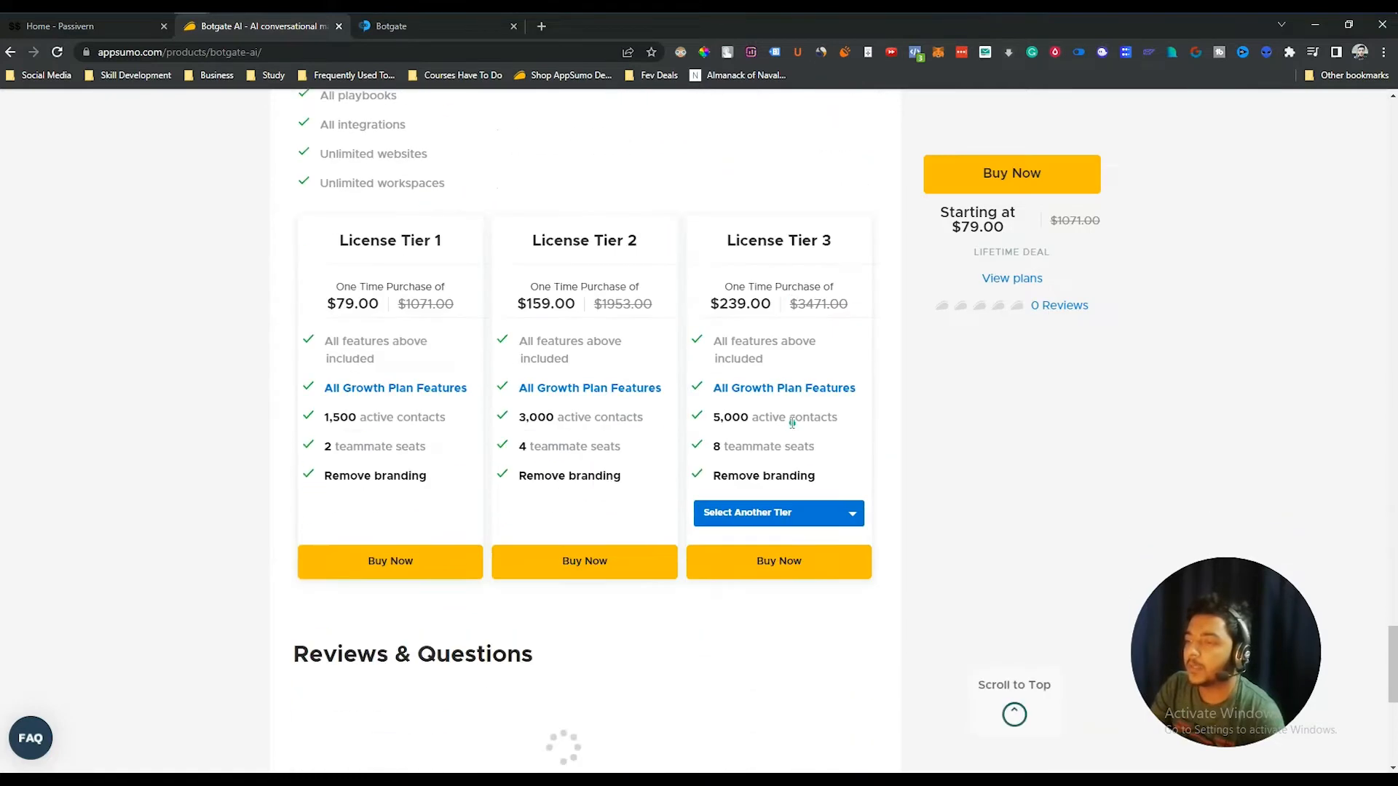
{"action": "left_click", "coordinate": [772, 513]}
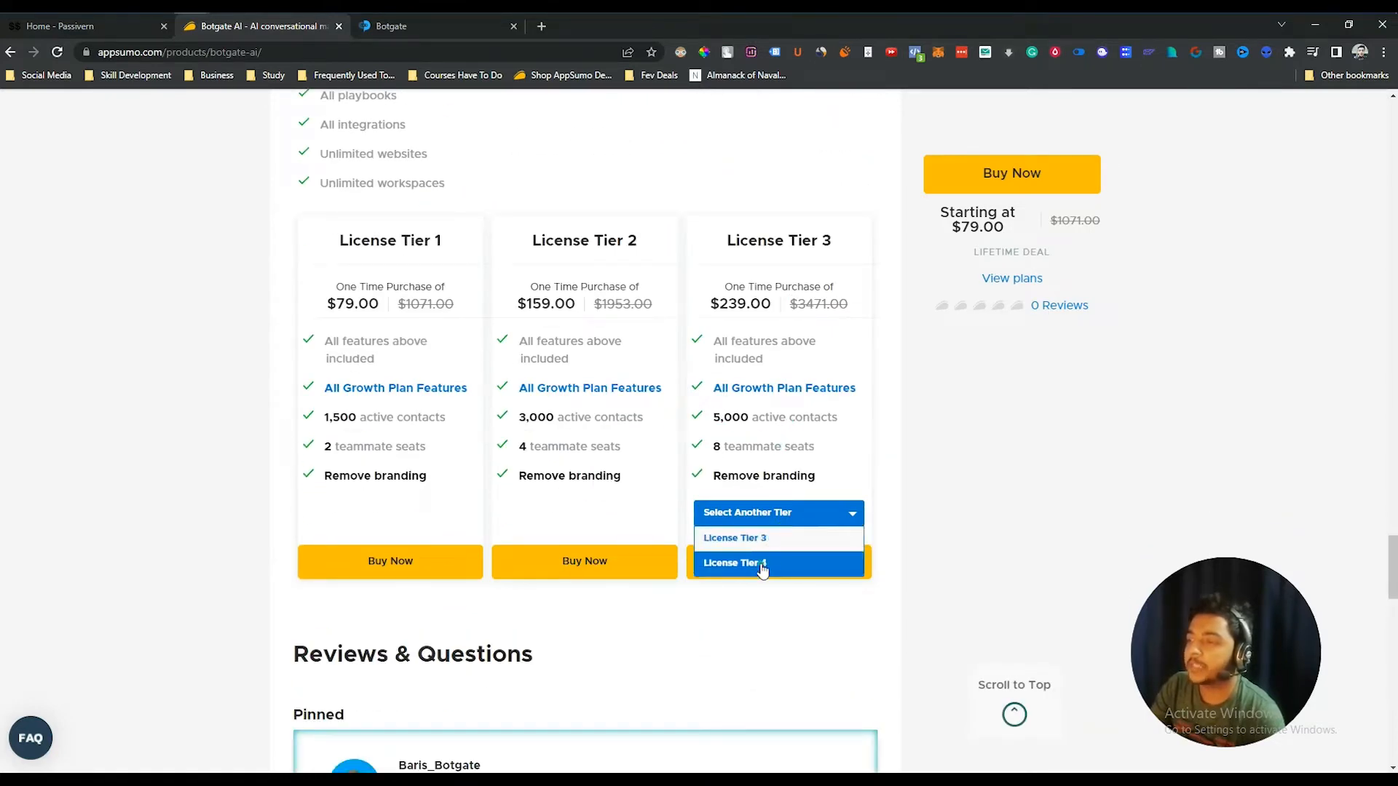
{"action": "left_click", "coordinate": [757, 565]}
- Highlight the All playbooks and unlimited workspaces features in the deal summary
{"action": "scroll", "coordinate": [436, 379], "scroll_direction": "up", "scroll_amount": 3}
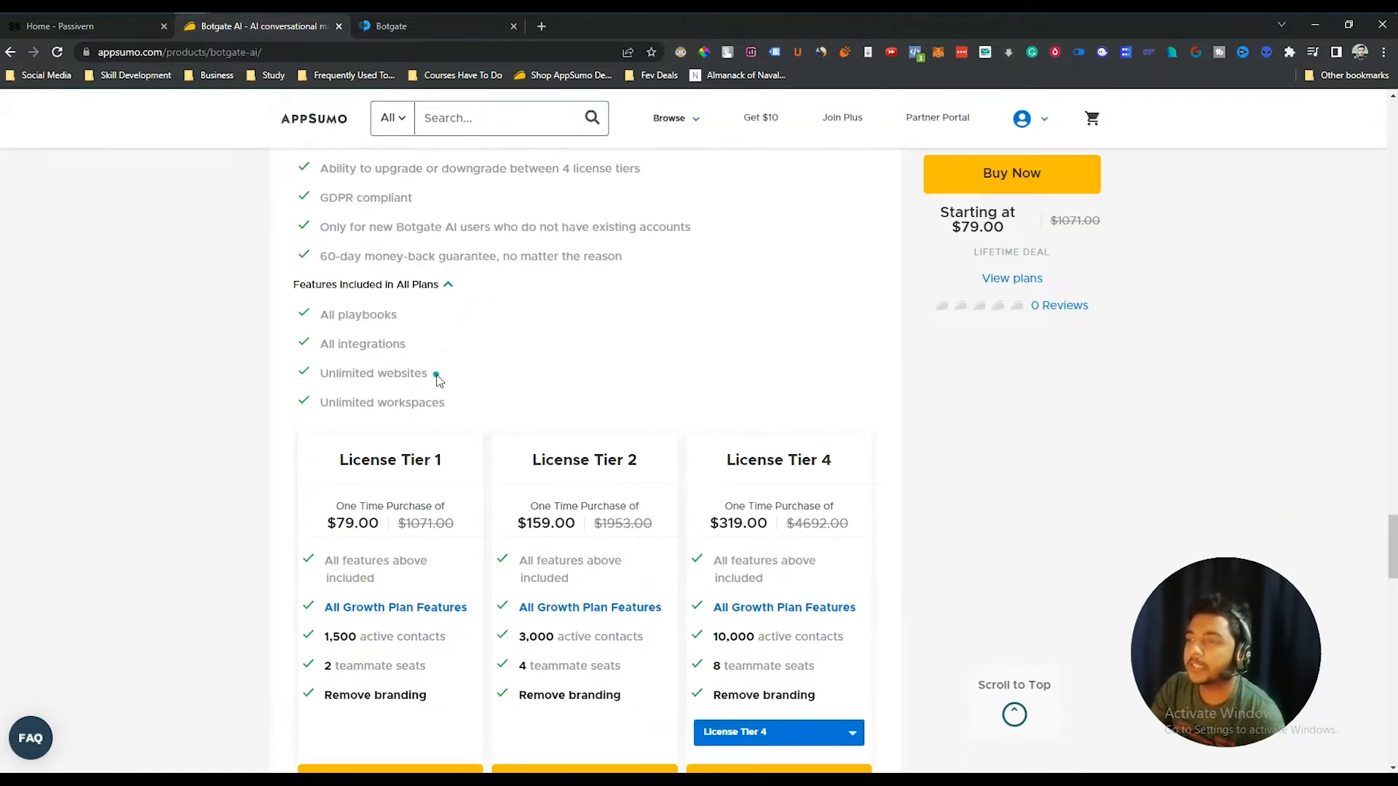
{"action": "left_click_drag", "start_coordinate": [352, 312], "coordinate": [435, 352]}
{"action": "left_click_drag", "start_coordinate": [353, 375], "coordinate": [450, 411]}
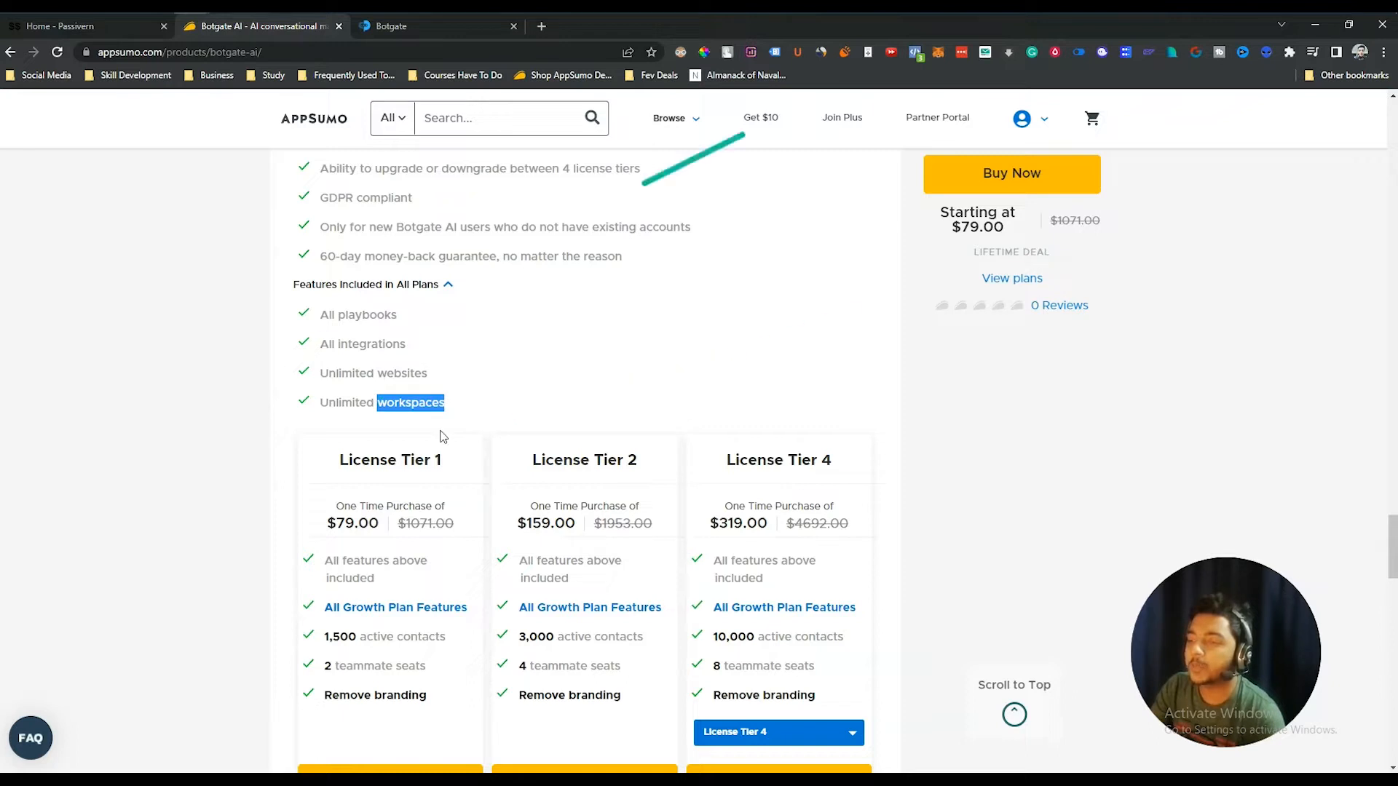
{"action": "left_click", "coordinate": [275, 516]}
{"action": "scroll", "coordinate": [275, 513], "scroll_direction": "down", "scroll_amount": 2}
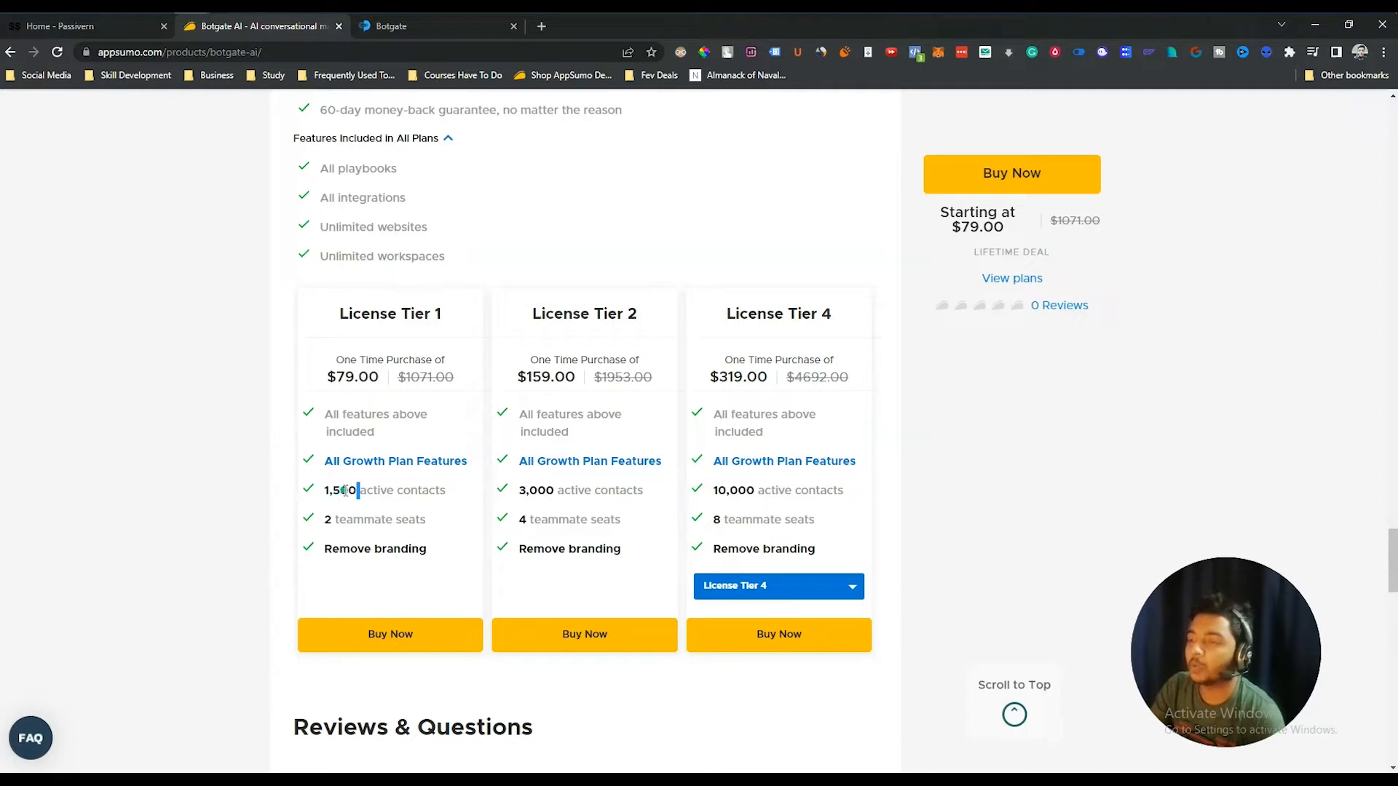
- Compare Tier 1 and Tier 4: active contacts, 10,000 contacts, 8 teammate seats, $79.00 price
{"action": "left_click_drag", "start_coordinate": [347, 491], "coordinate": [463, 498]}
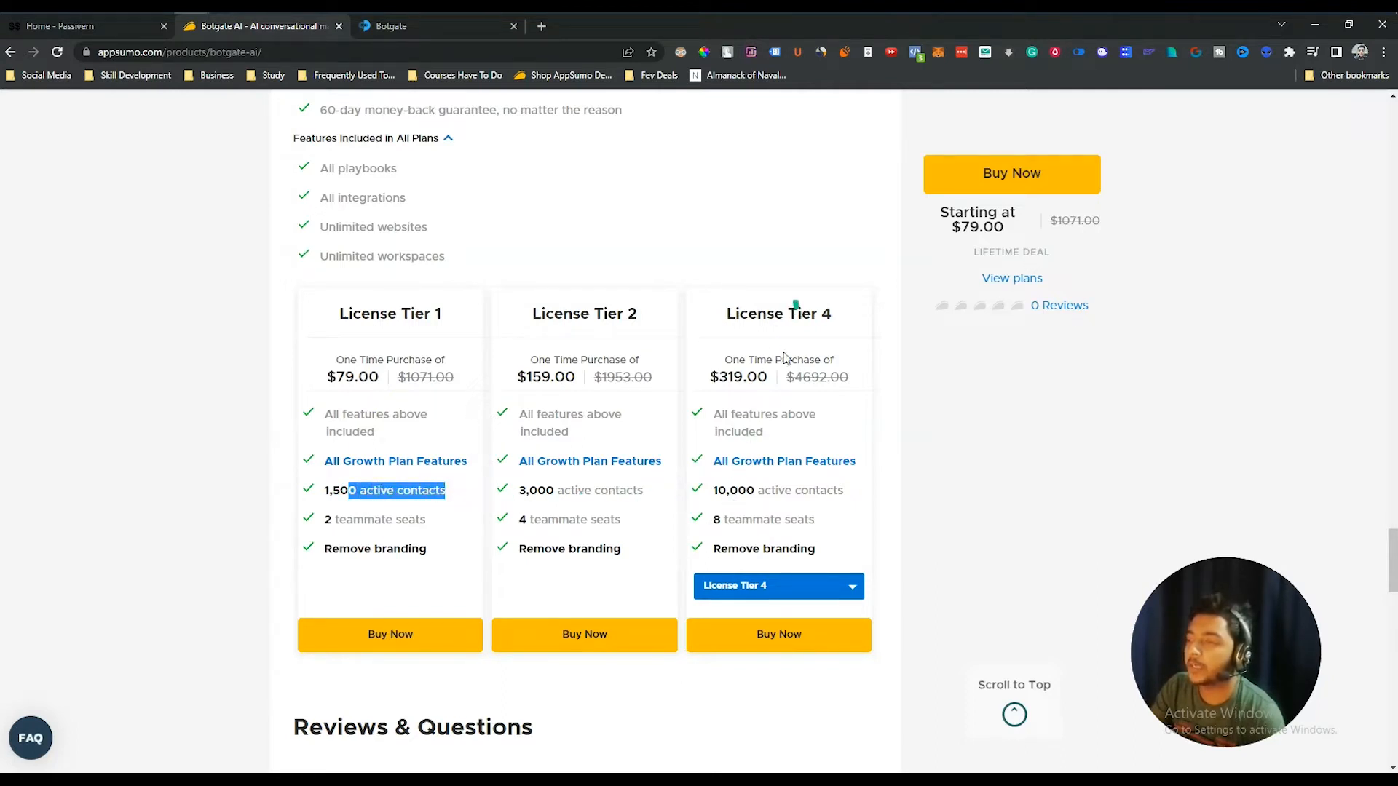
{"action": "left_click_drag", "start_coordinate": [714, 490], "coordinate": [826, 493]}
{"action": "left_click", "coordinate": [825, 493]}
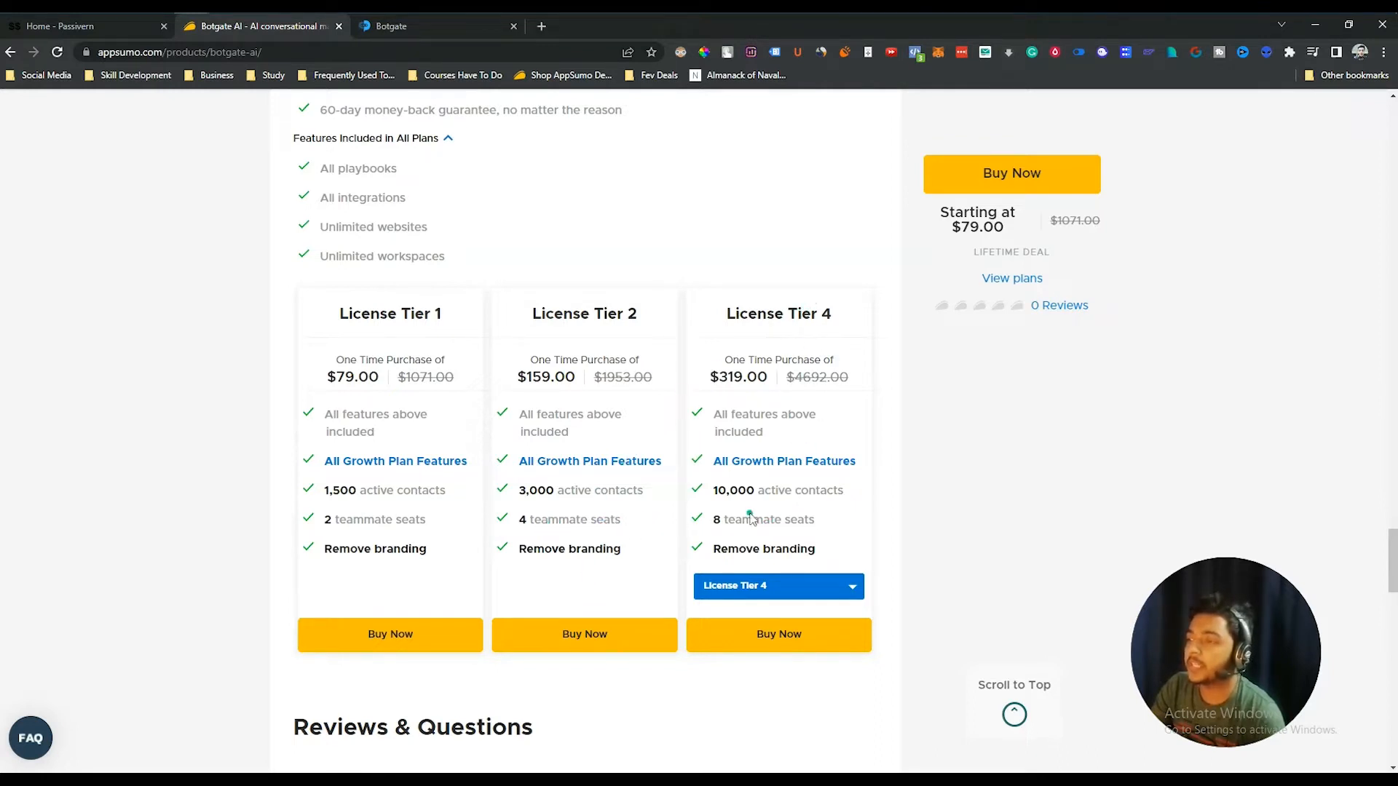
{"action": "left_click_drag", "start_coordinate": [716, 519], "coordinate": [814, 518]}
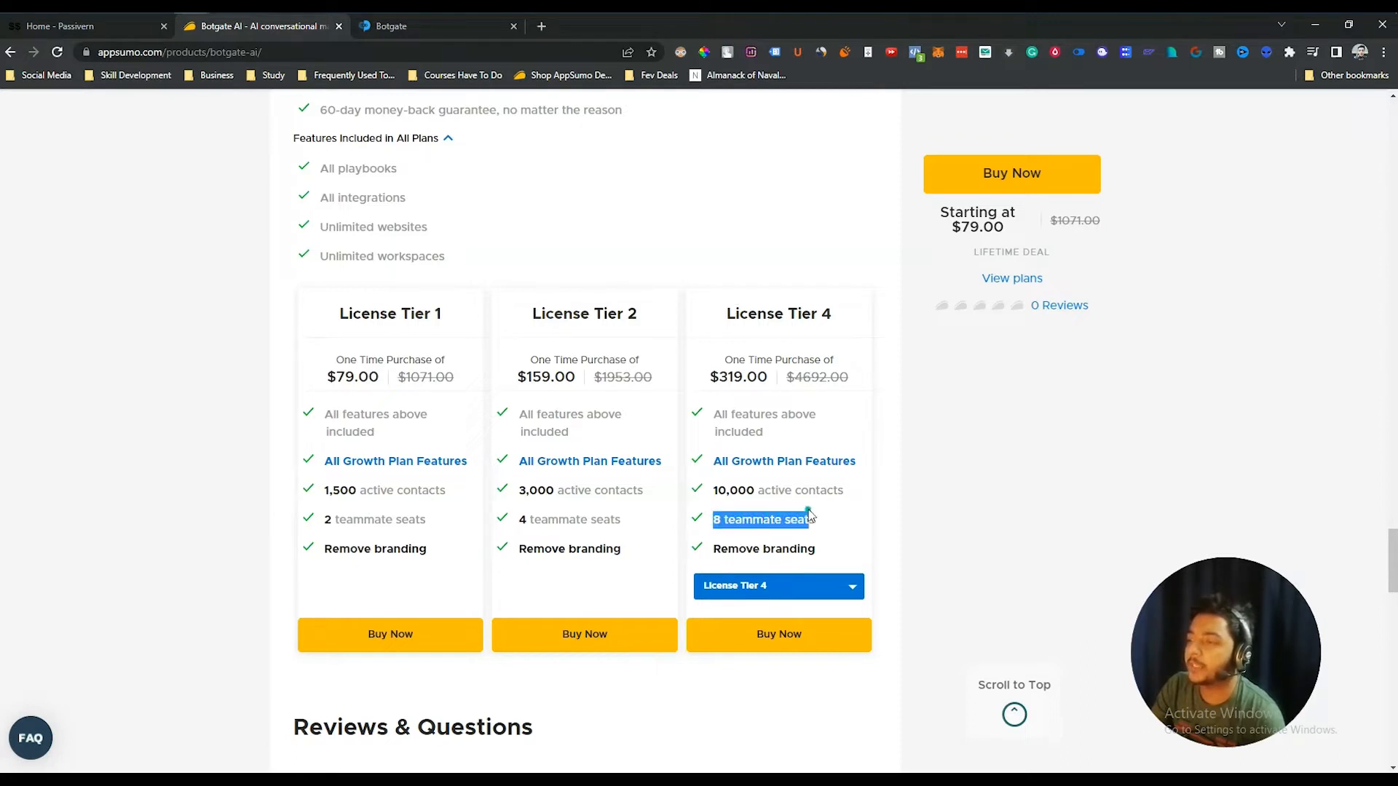
{"action": "left_click", "coordinate": [814, 518]}
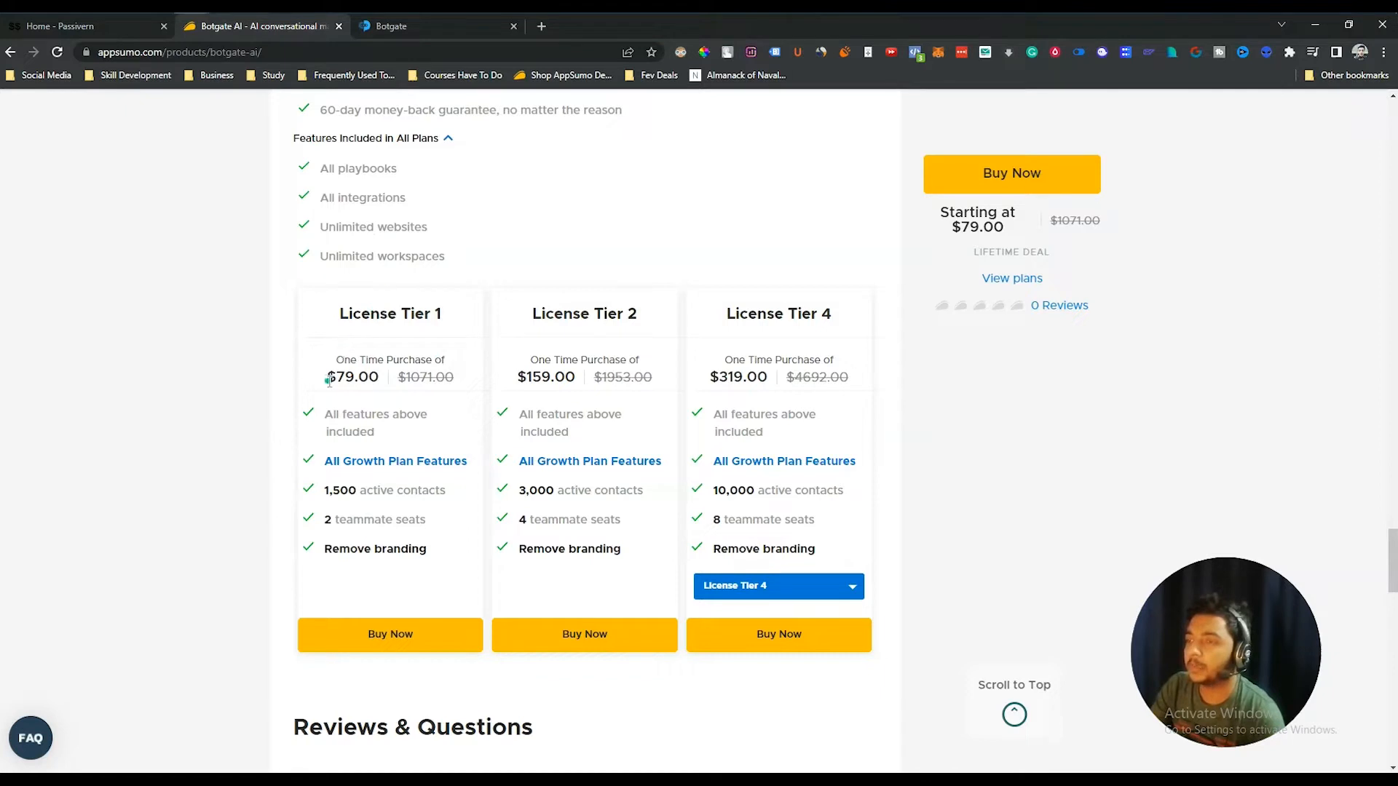
{"action": "left_click_drag", "start_coordinate": [329, 380], "coordinate": [368, 379]}
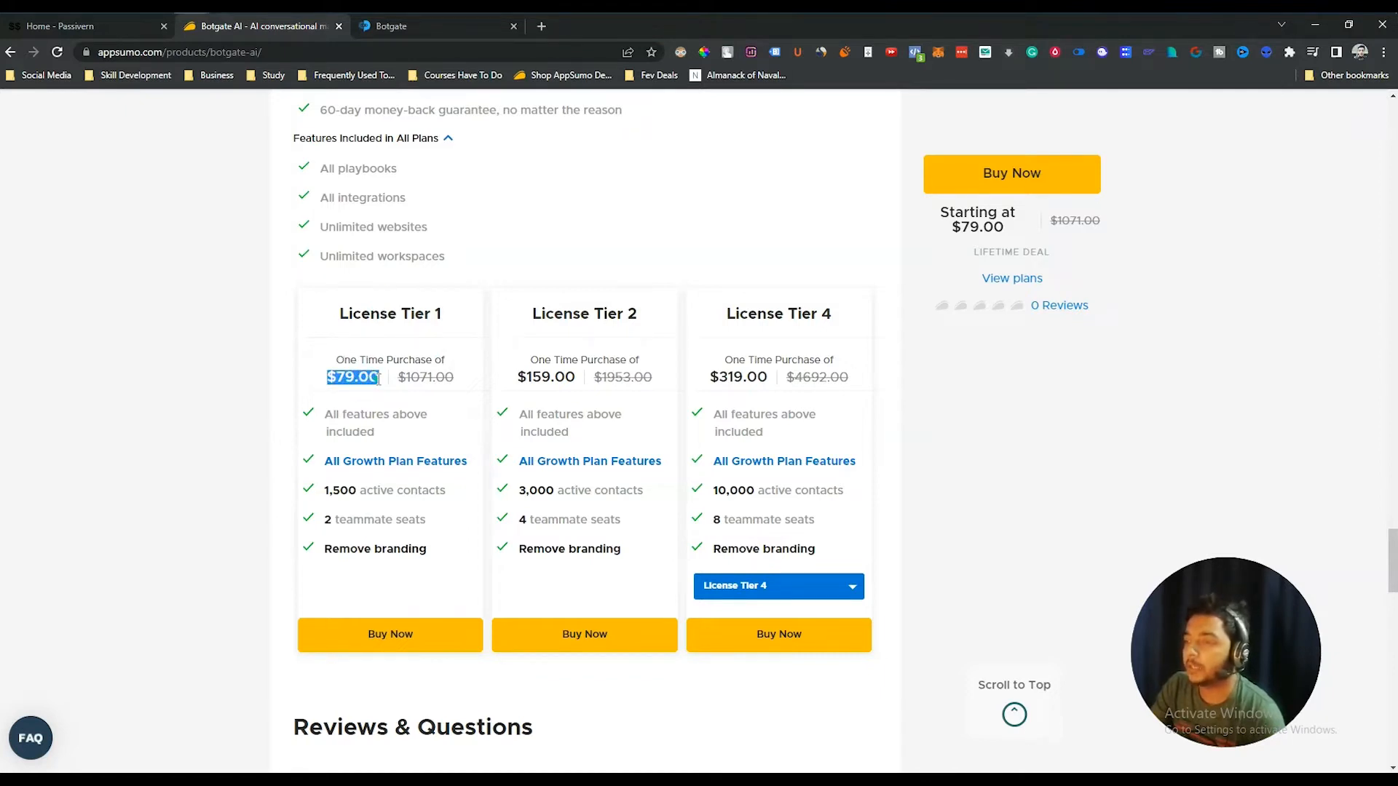
{"action": "left_click", "coordinate": [377, 380]}
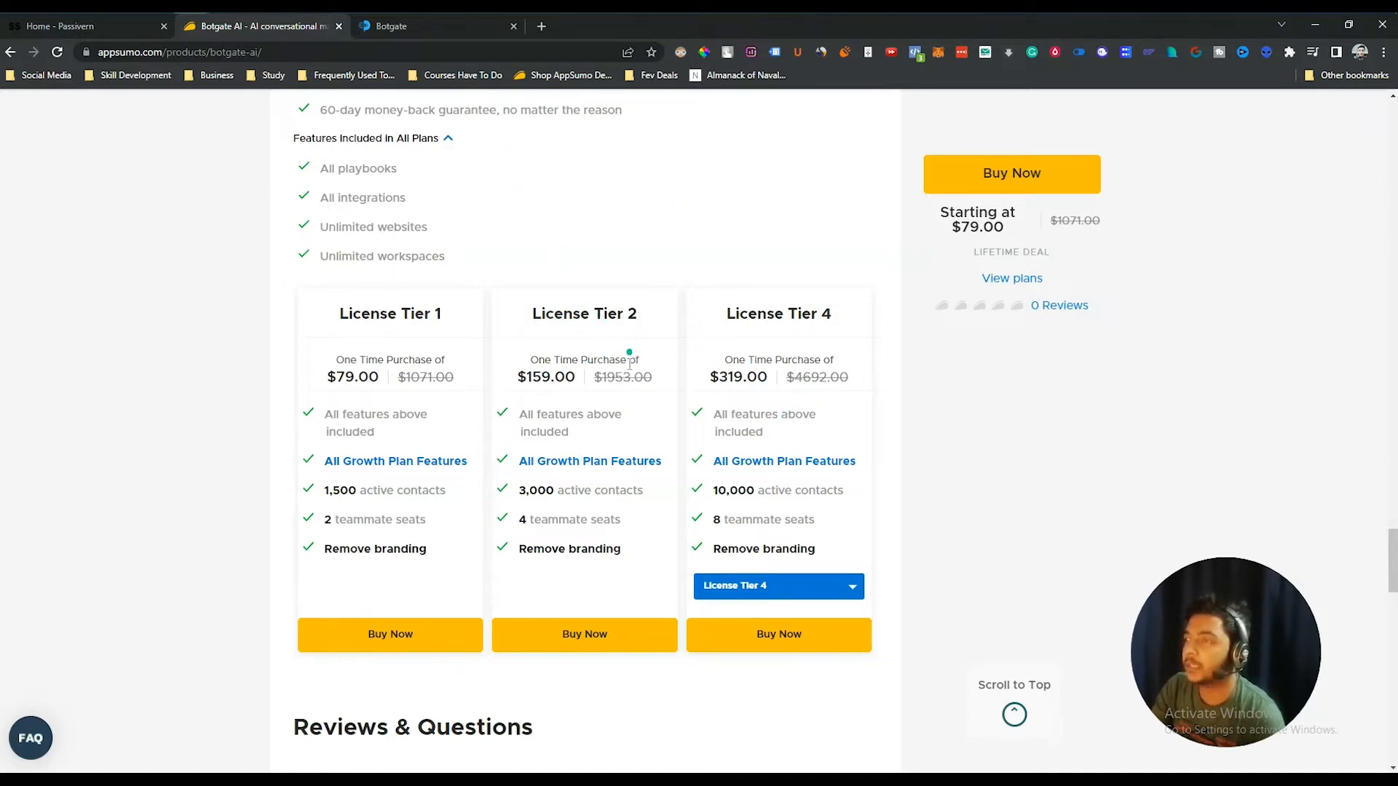
{"action": "scroll", "coordinate": [593, 405], "scroll_direction": "down", "scroll_amount": 15}
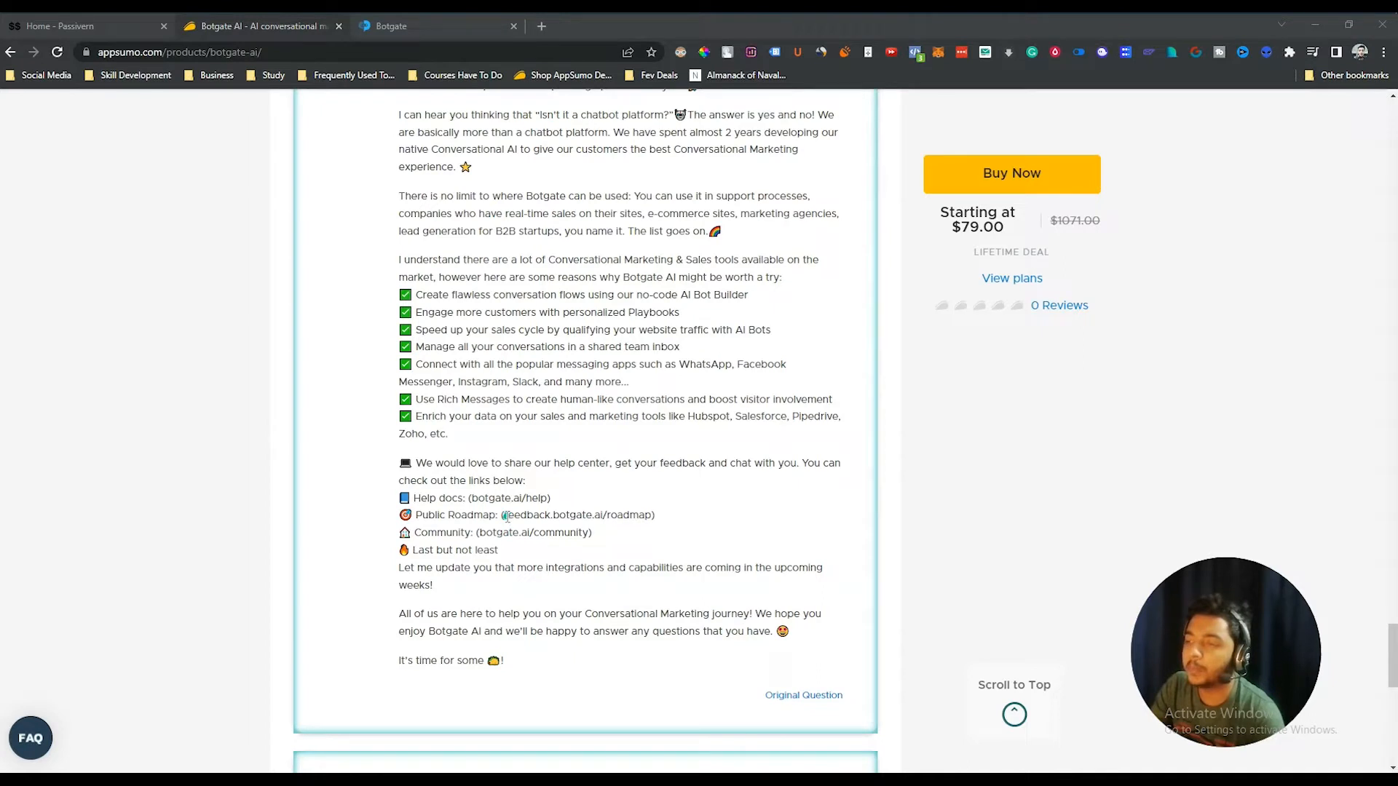
- Open the Public Roadmap link in a new tab, return to the deal page, and select the community link
{"action": "left_click_drag", "start_coordinate": [504, 517], "coordinate": [643, 519]}
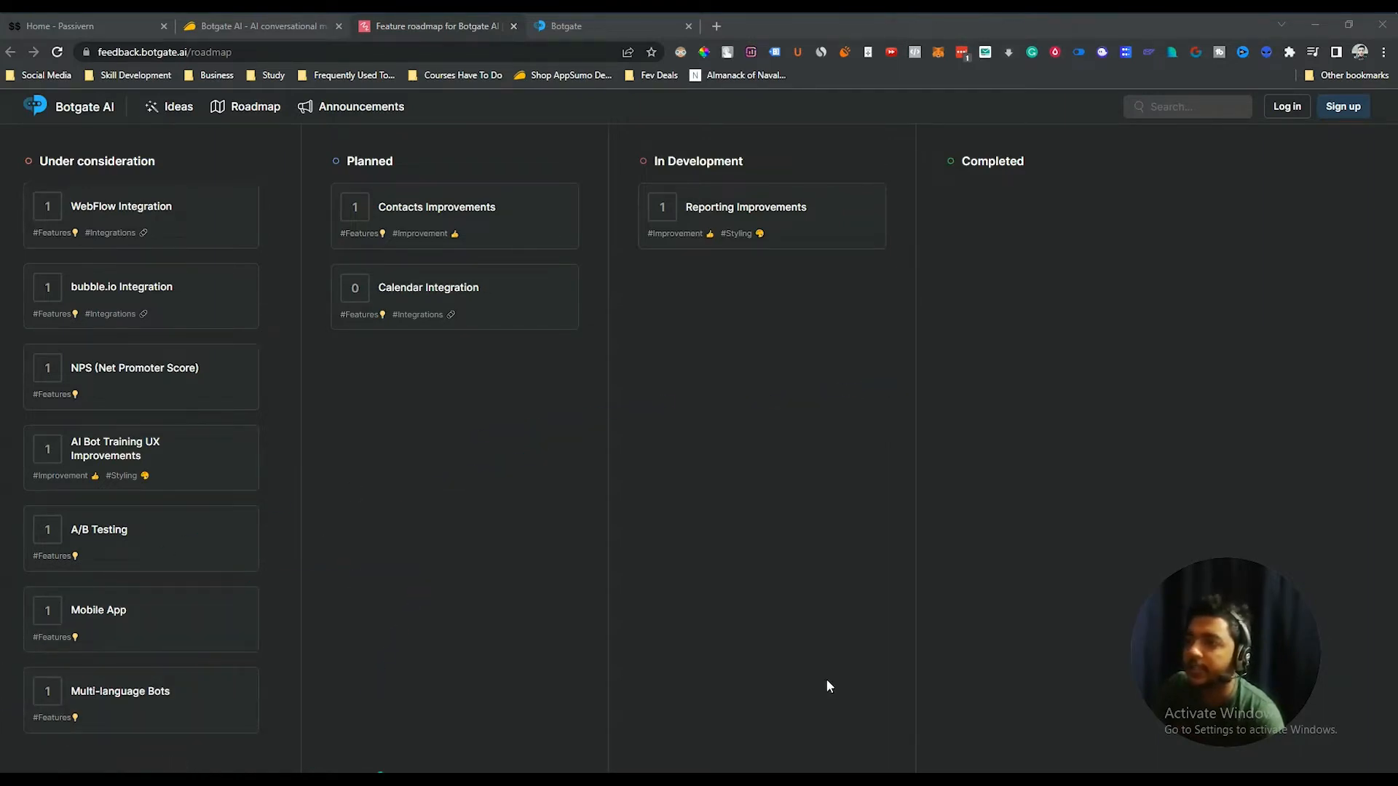
{"action": "left_click", "coordinate": [295, 27]}
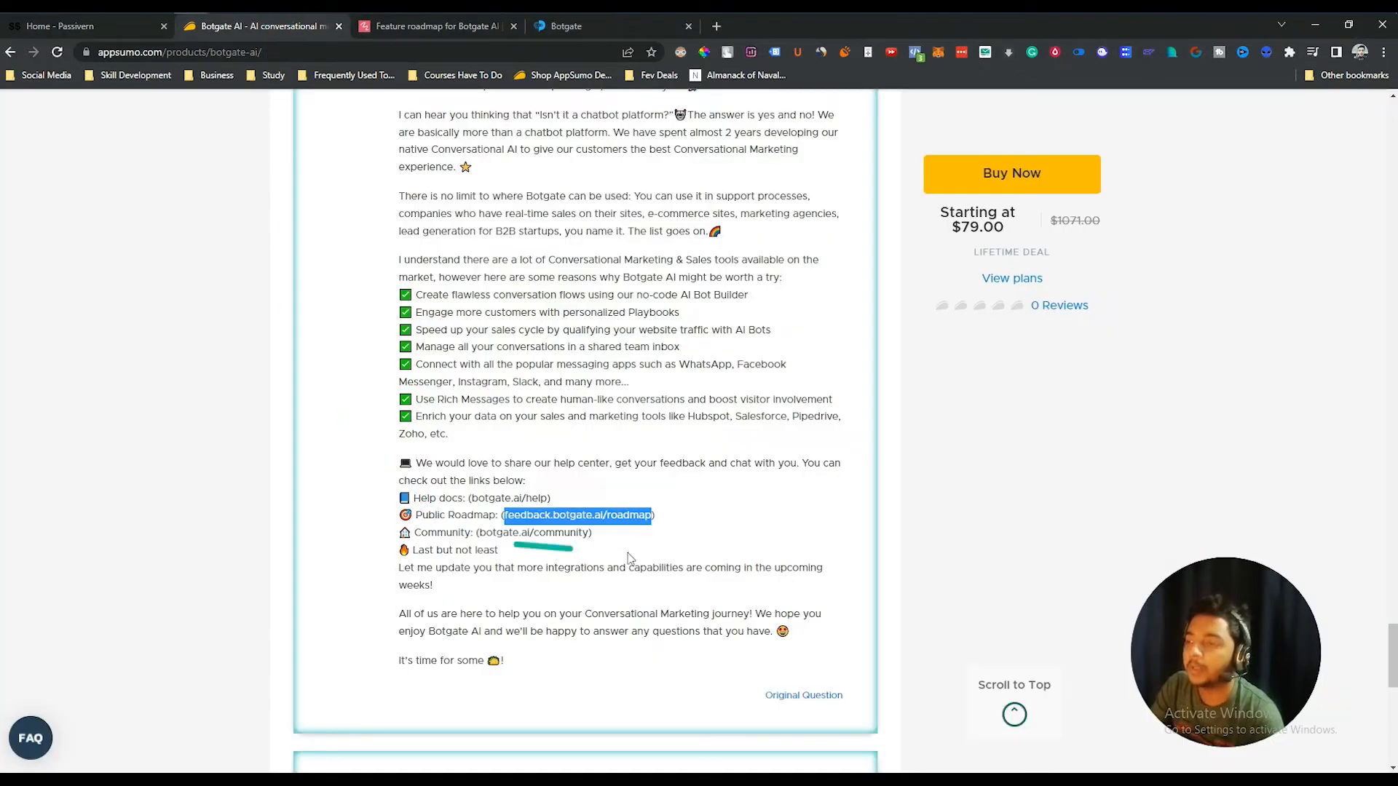
{"action": "left_click_drag", "start_coordinate": [486, 534], "coordinate": [571, 535]}
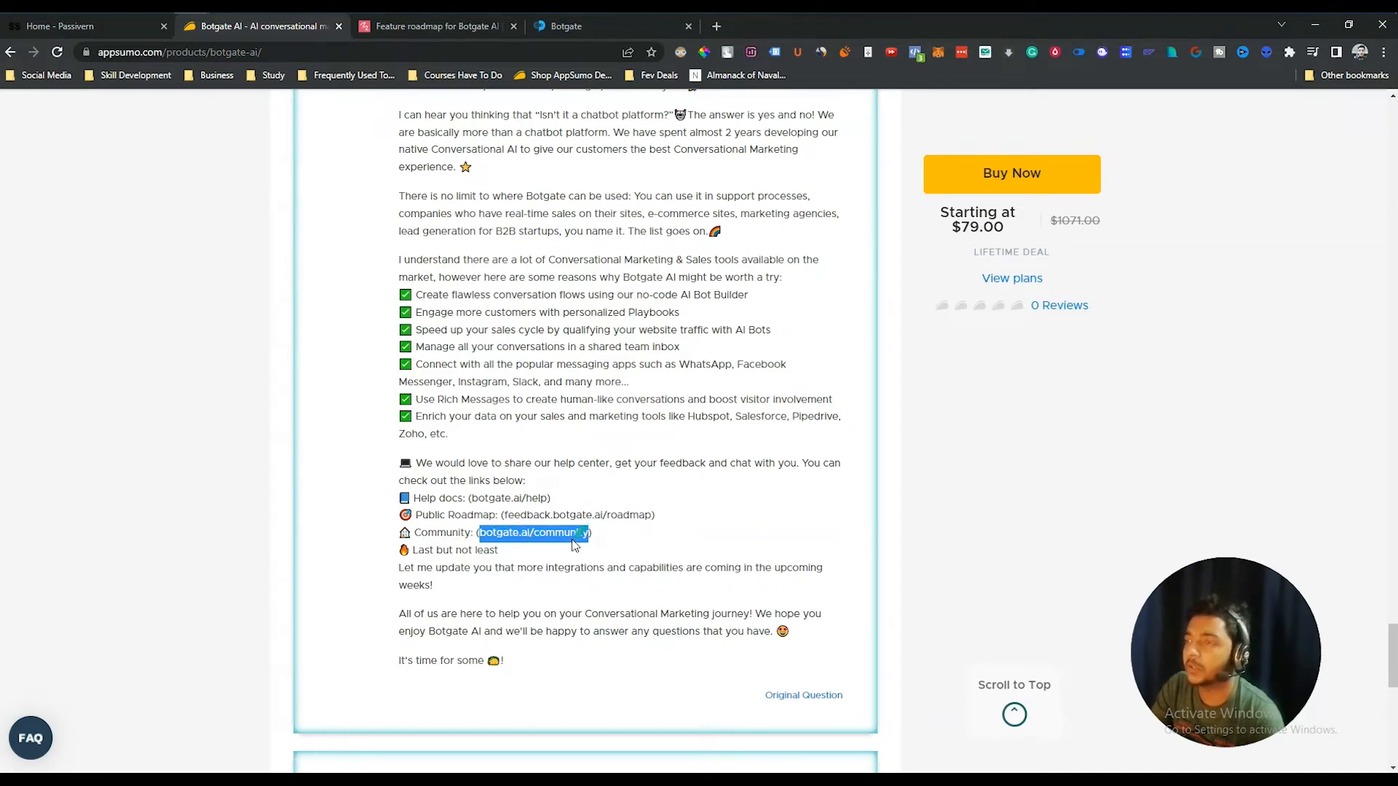
- Scroll back up toward the license tier cards on the deal page
{"action": "scroll", "coordinate": [553, 536], "scroll_direction": "up", "scroll_amount": 5}
{"action": "scroll", "coordinate": [529, 529], "scroll_direction": "up", "scroll_amount": 4}
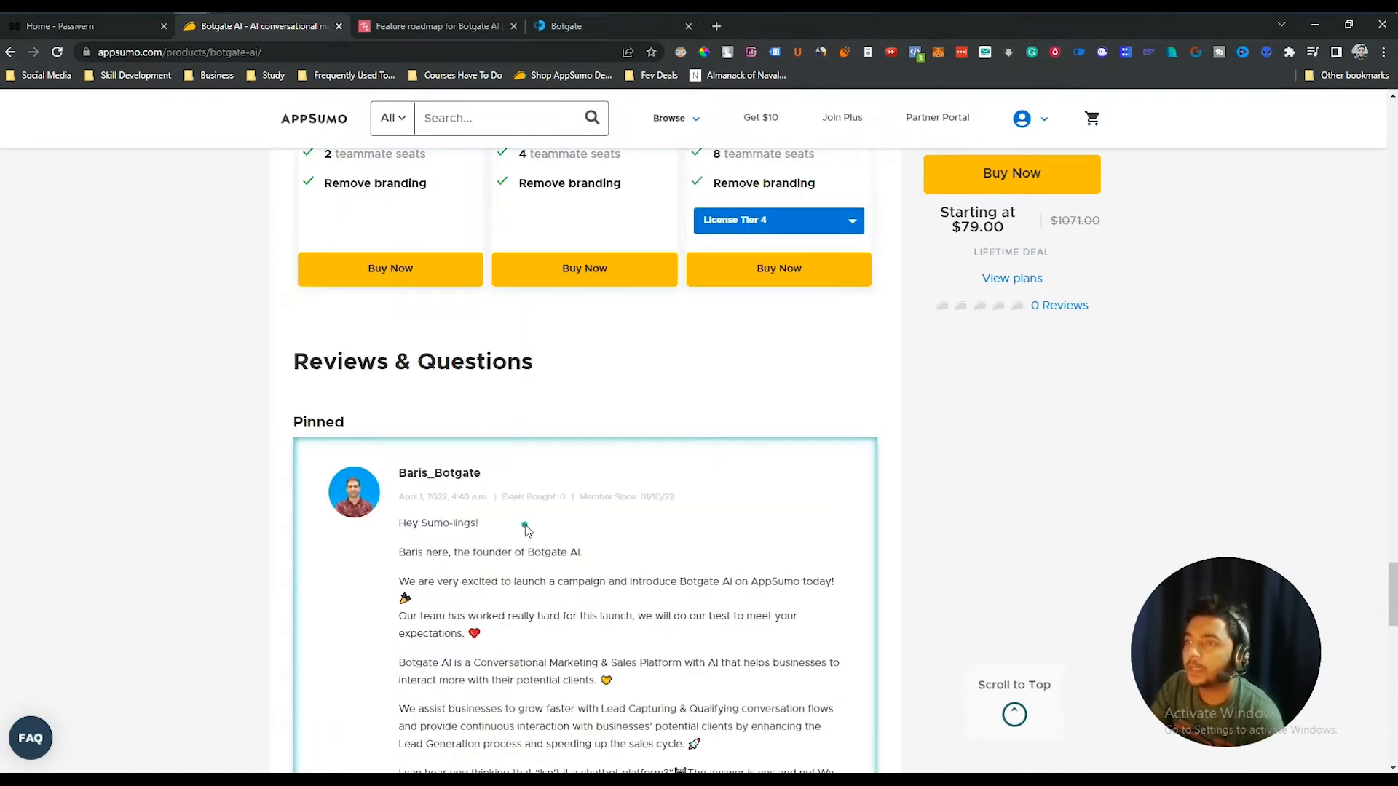
{"action": "left_click_drag", "start_coordinate": [732, 489], "coordinate": [871, 452]}
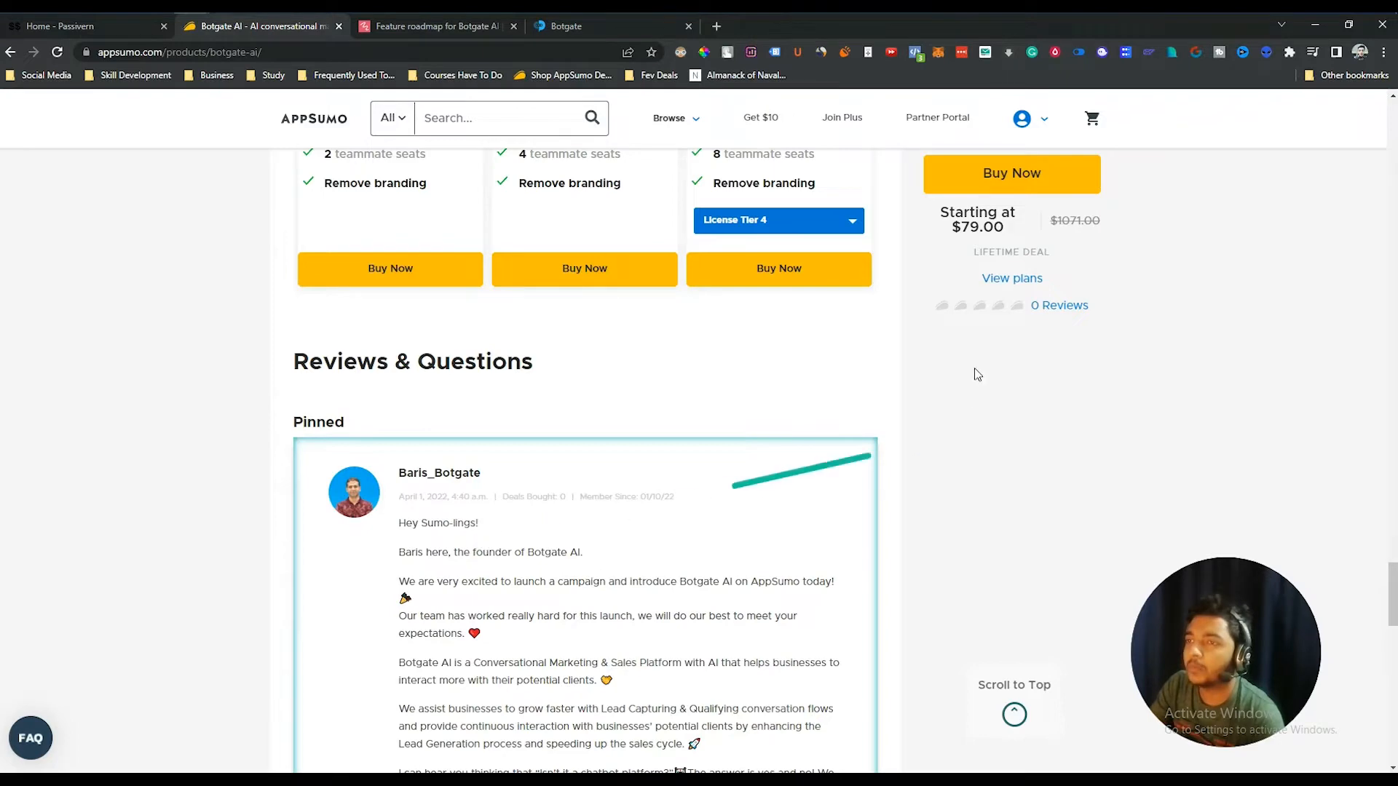
{"action": "left_click_drag", "start_coordinate": [248, 161], "coordinate": [317, 135]}
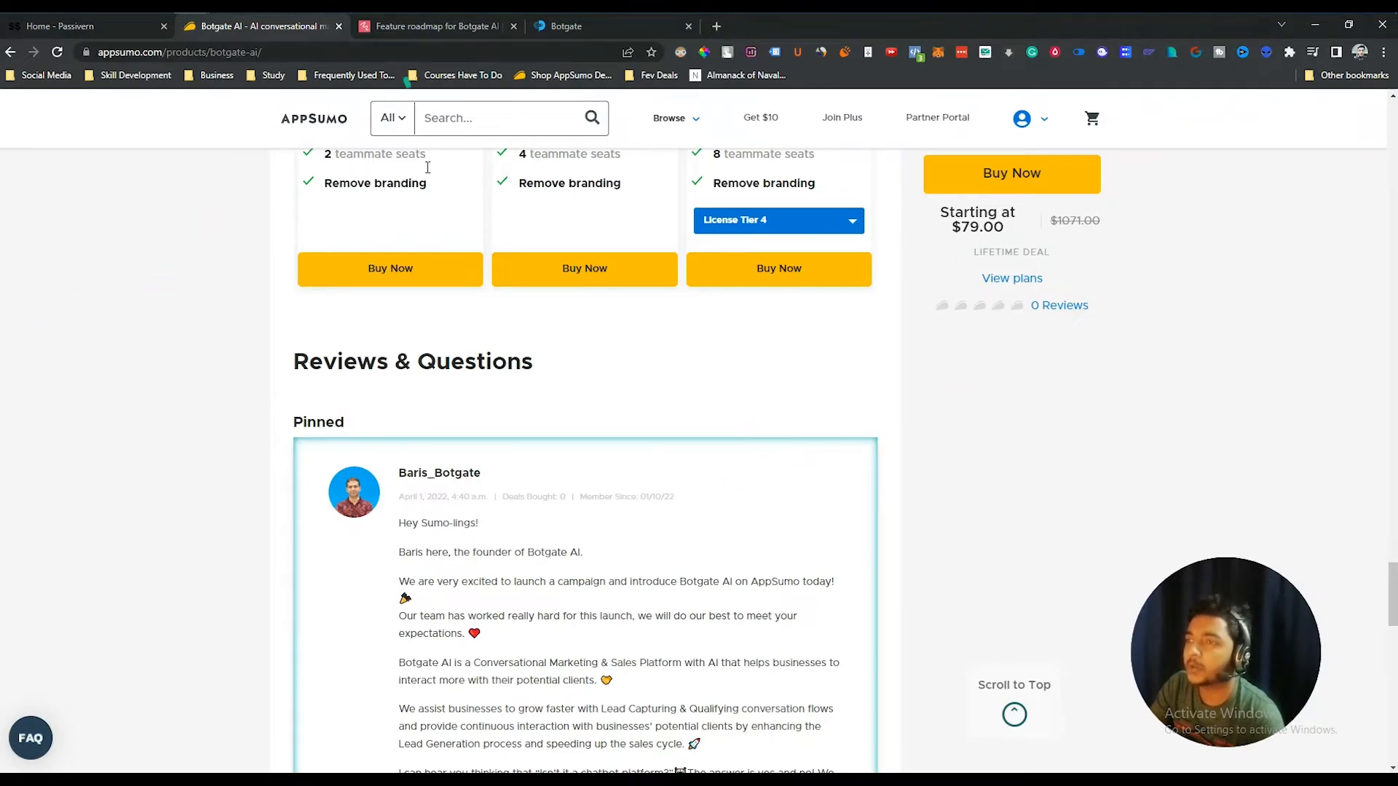
{"action": "scroll", "coordinate": [394, 484], "scroll_direction": "up", "scroll_amount": 5}
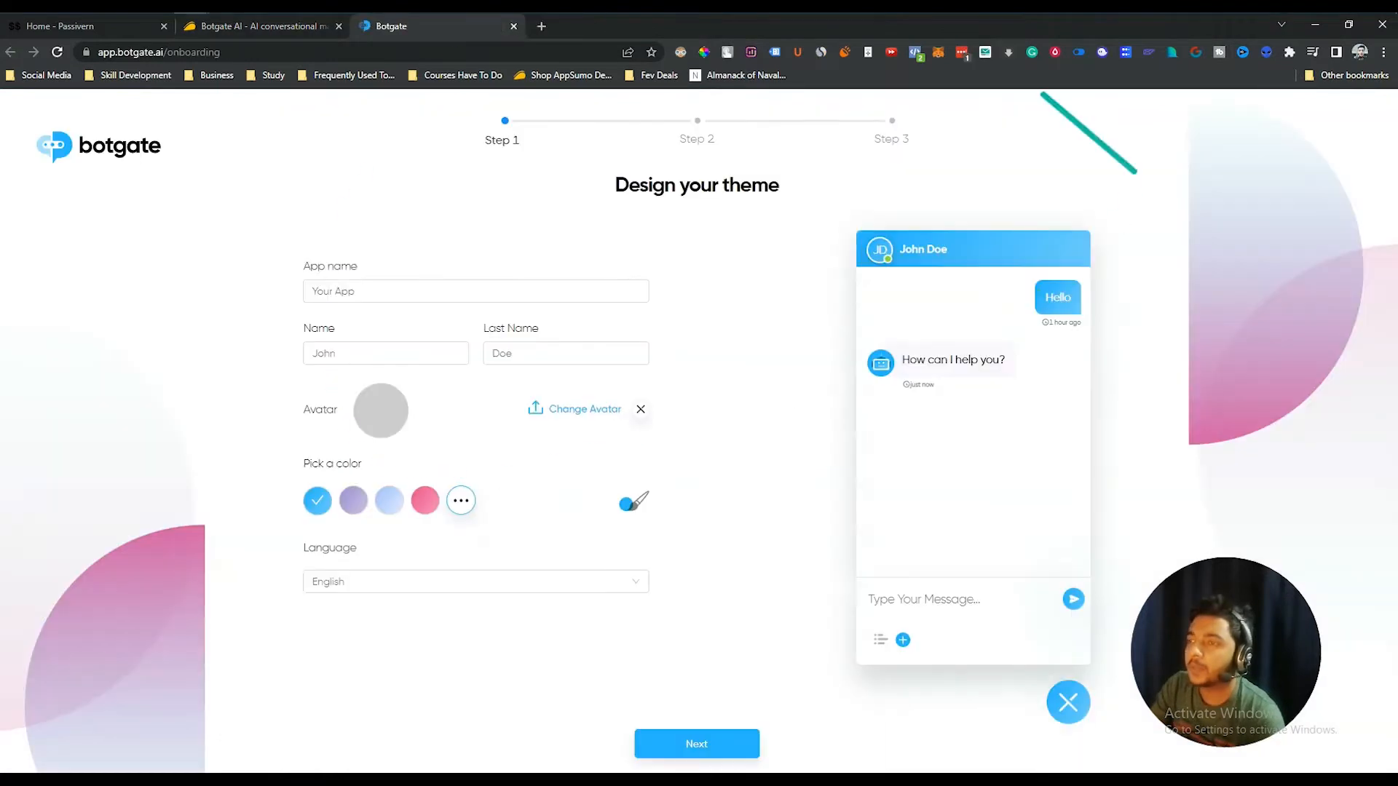
- Rename the app to 'Pas' and enter the agent's first and last name
{"action": "left_click_drag", "start_coordinate": [949, 286], "coordinate": [935, 330]}
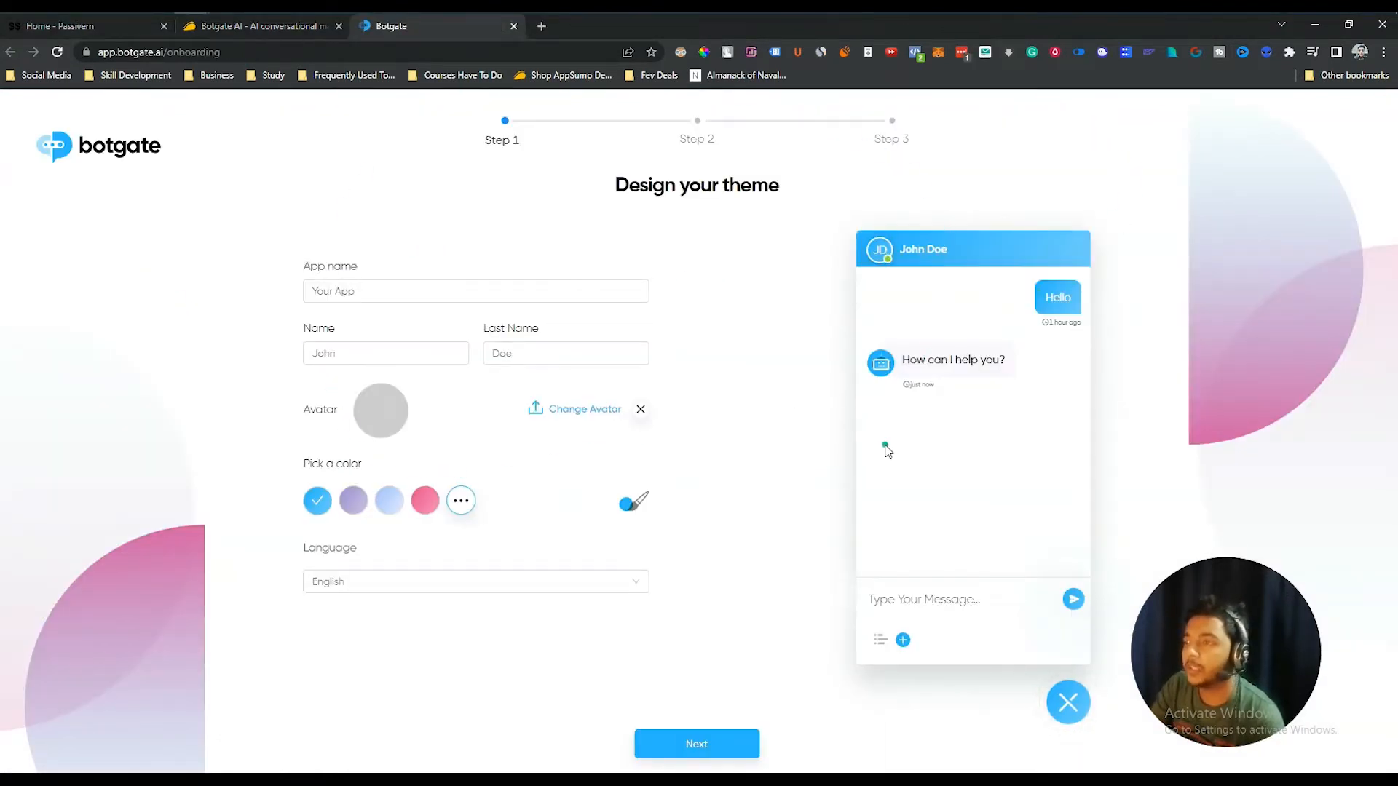
{"action": "left_click_drag", "start_coordinate": [452, 362], "coordinate": [514, 382]}
{"action": "left_click_drag", "start_coordinate": [969, 266], "coordinate": [992, 357]}
{"action": "left_click", "coordinate": [416, 294]}
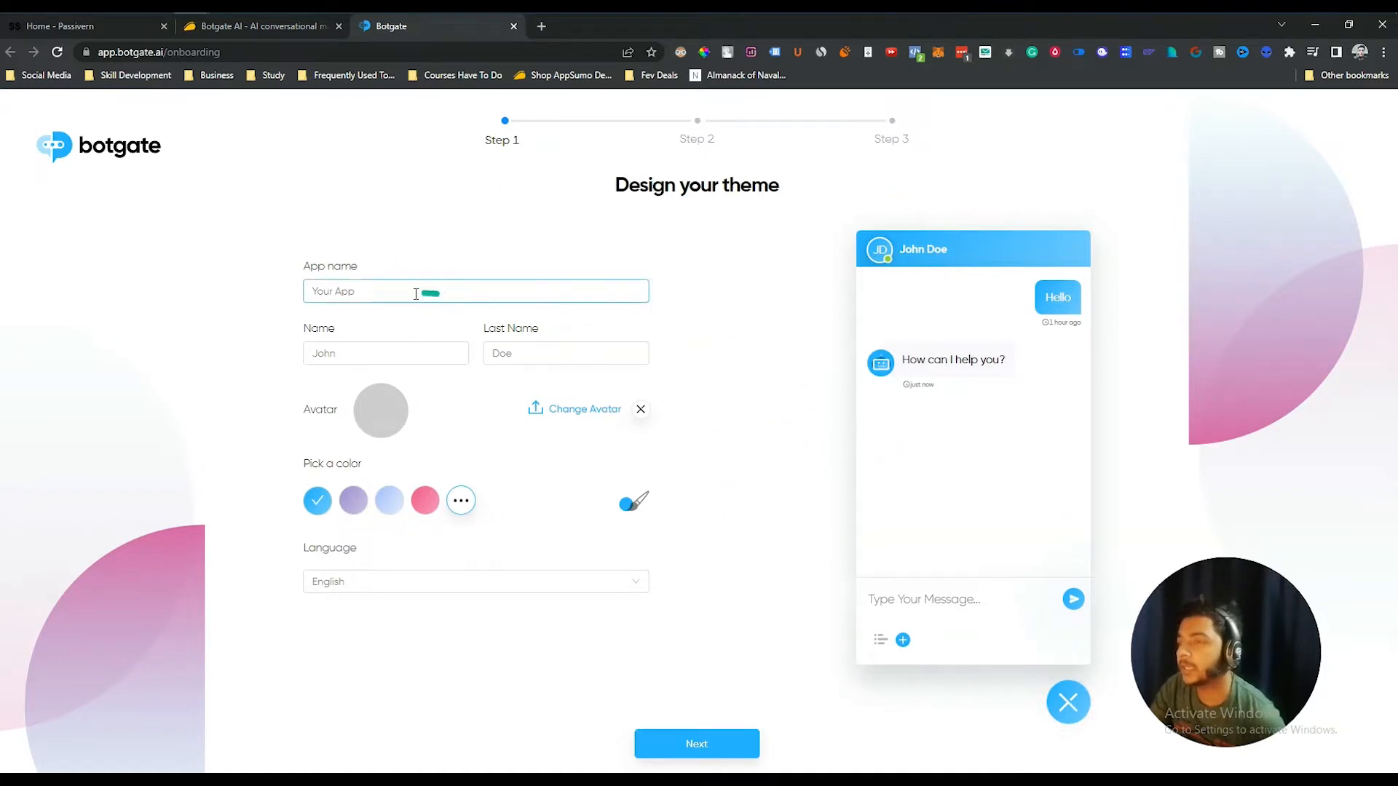
{"action": "triple_click", "coordinate": [415, 292]}
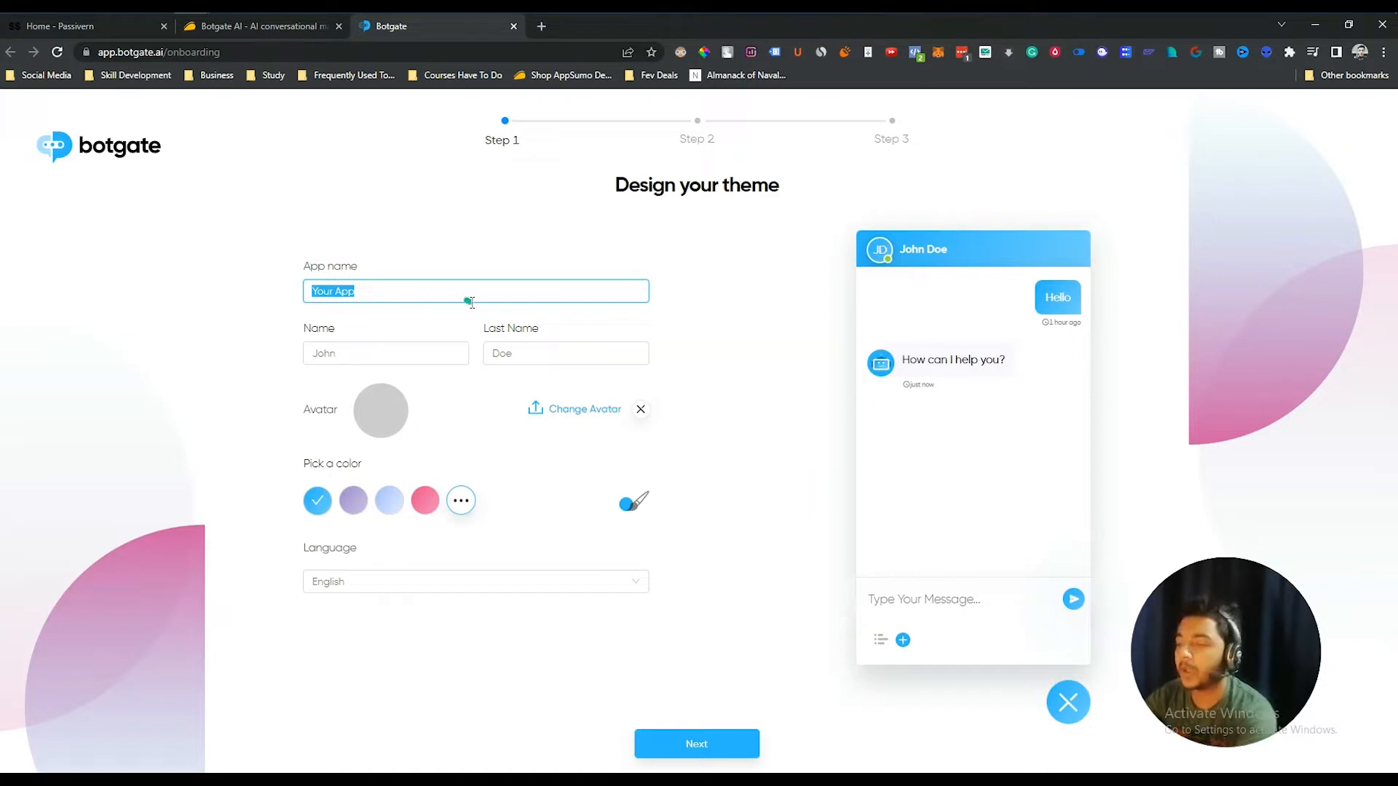
{"action": "type", "text": "Passivern"}
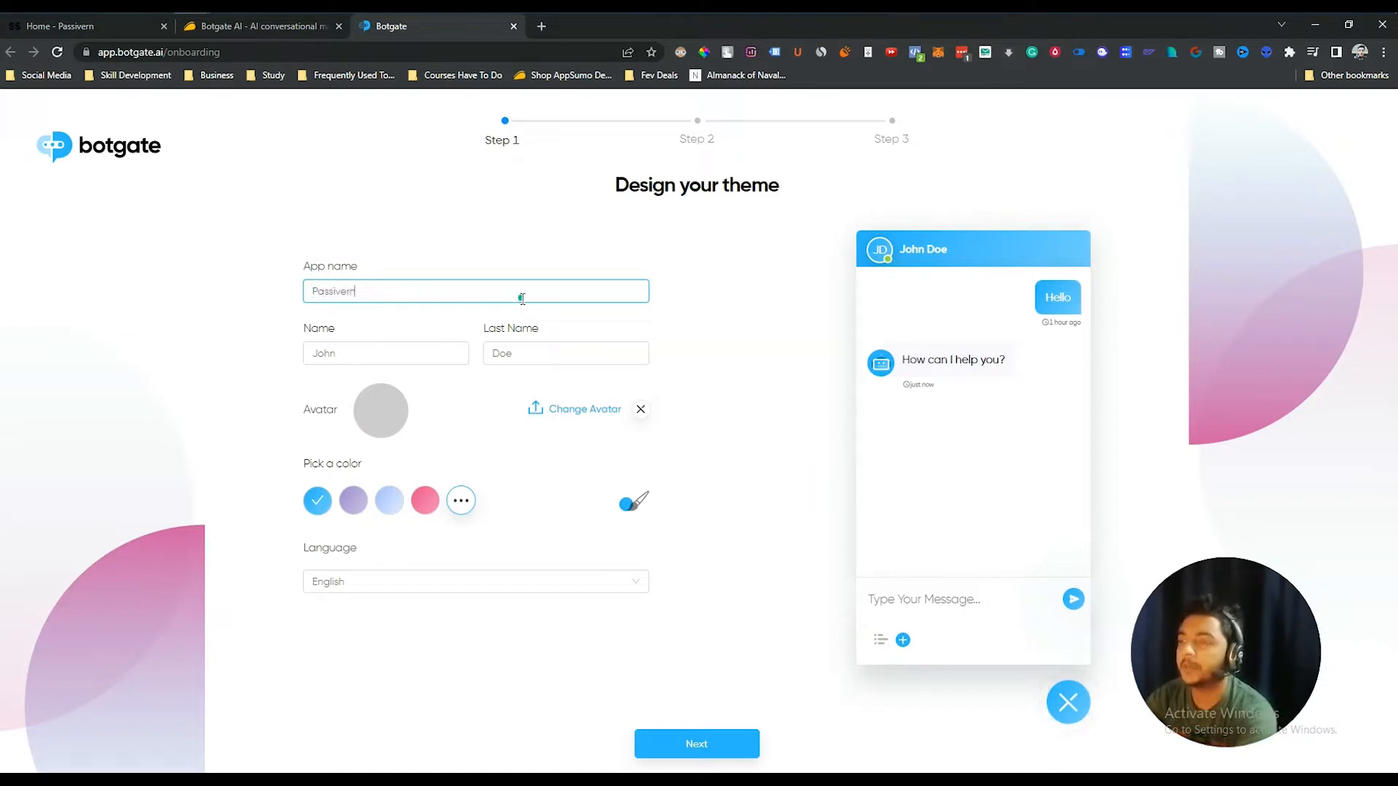
{"action": "triple_click", "coordinate": [365, 352]}
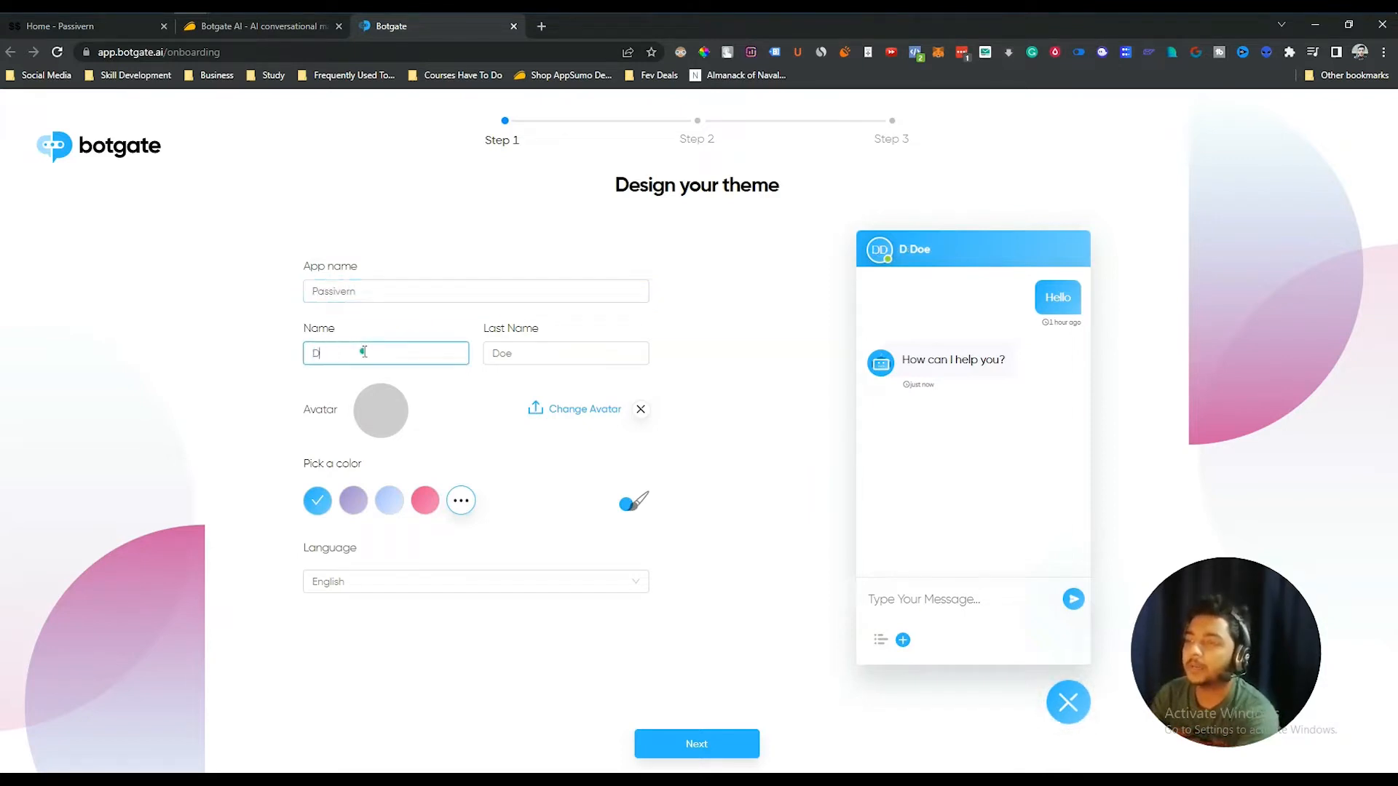
{"action": "key", "text": "Tab"}
- Upload a new avatar image for the chatbot agent
{"action": "left_click", "coordinate": [570, 413]}
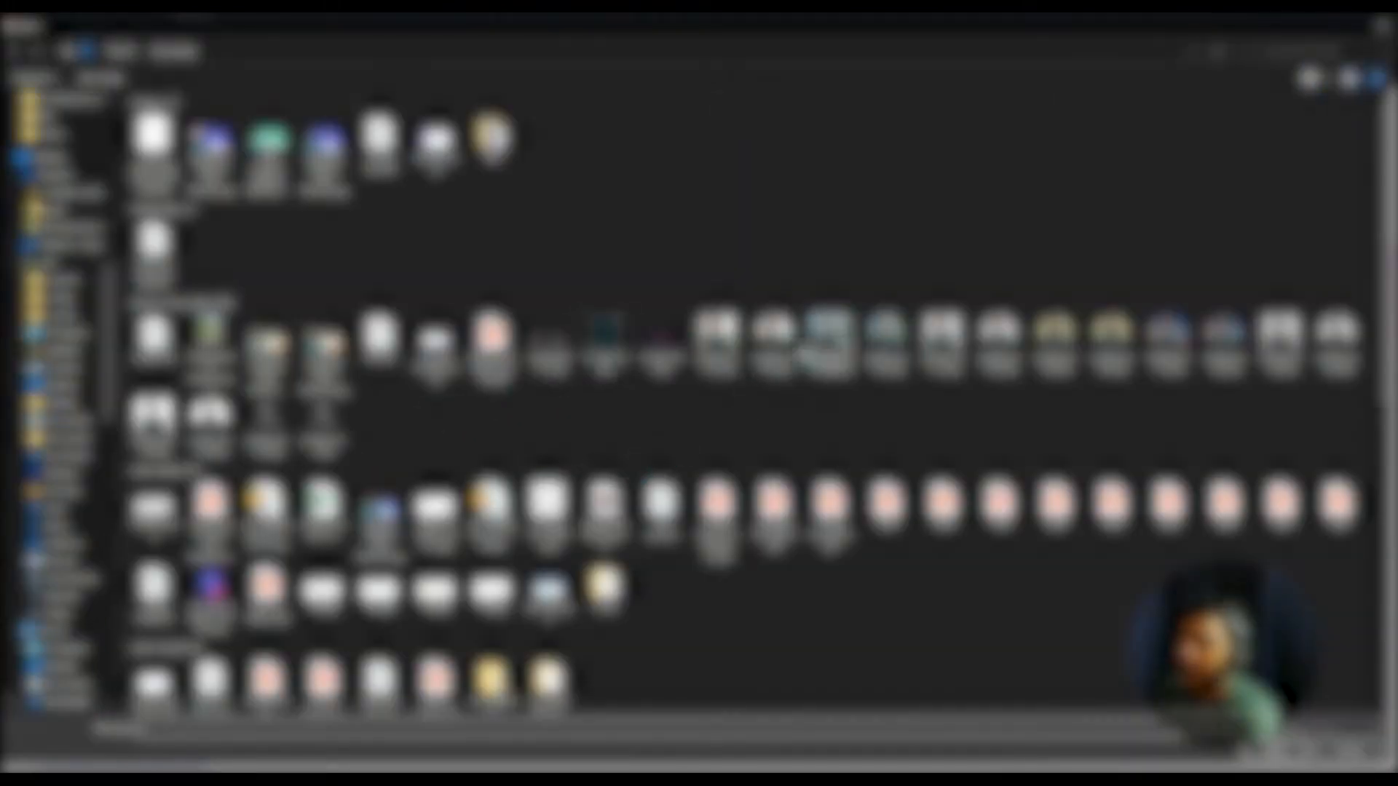
{"action": "left_click", "coordinate": [777, 348]}
{"action": "double_click", "coordinate": [776, 348]}
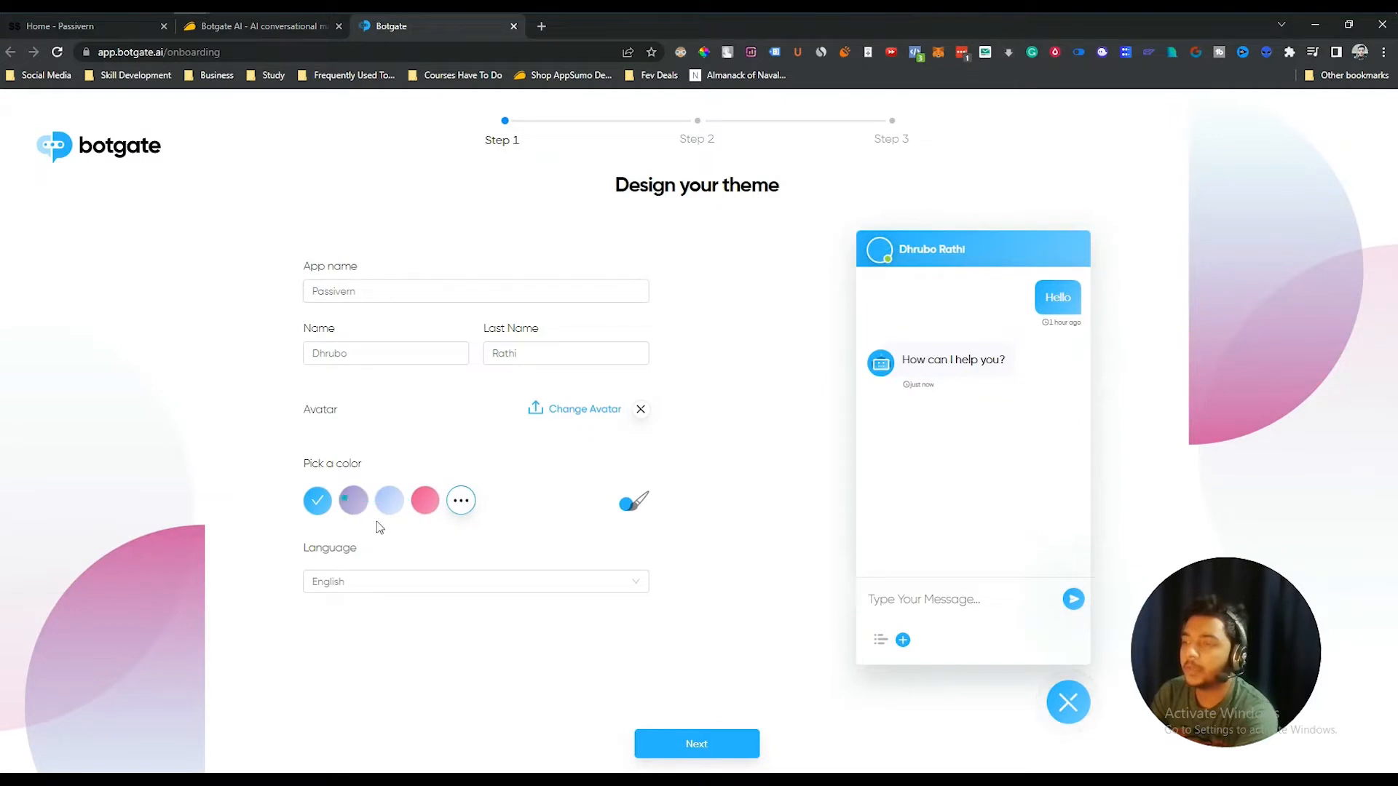
- Try several theme colours, settle on blue, keep English, and continue to Account Information
{"action": "left_click", "coordinate": [355, 506]}
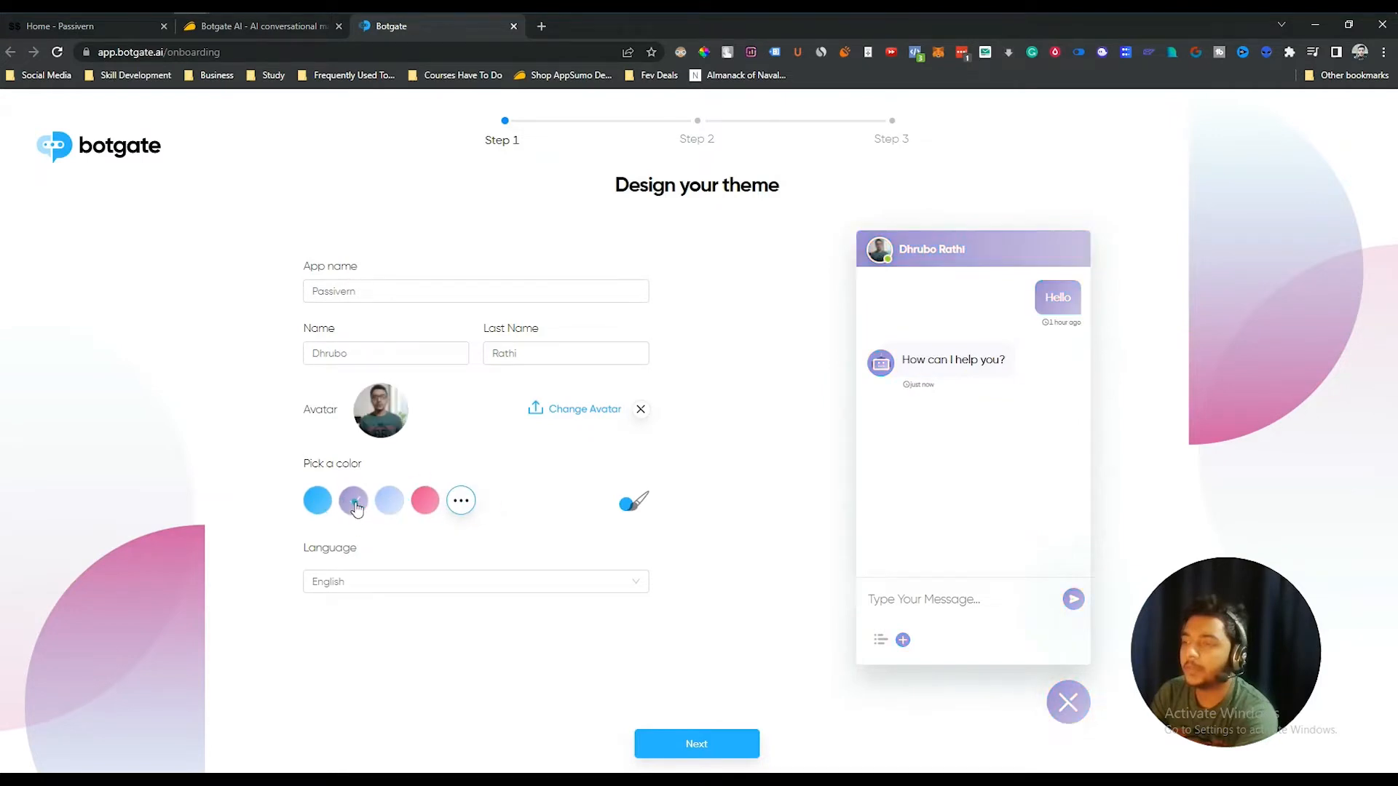
{"action": "left_click", "coordinate": [405, 501]}
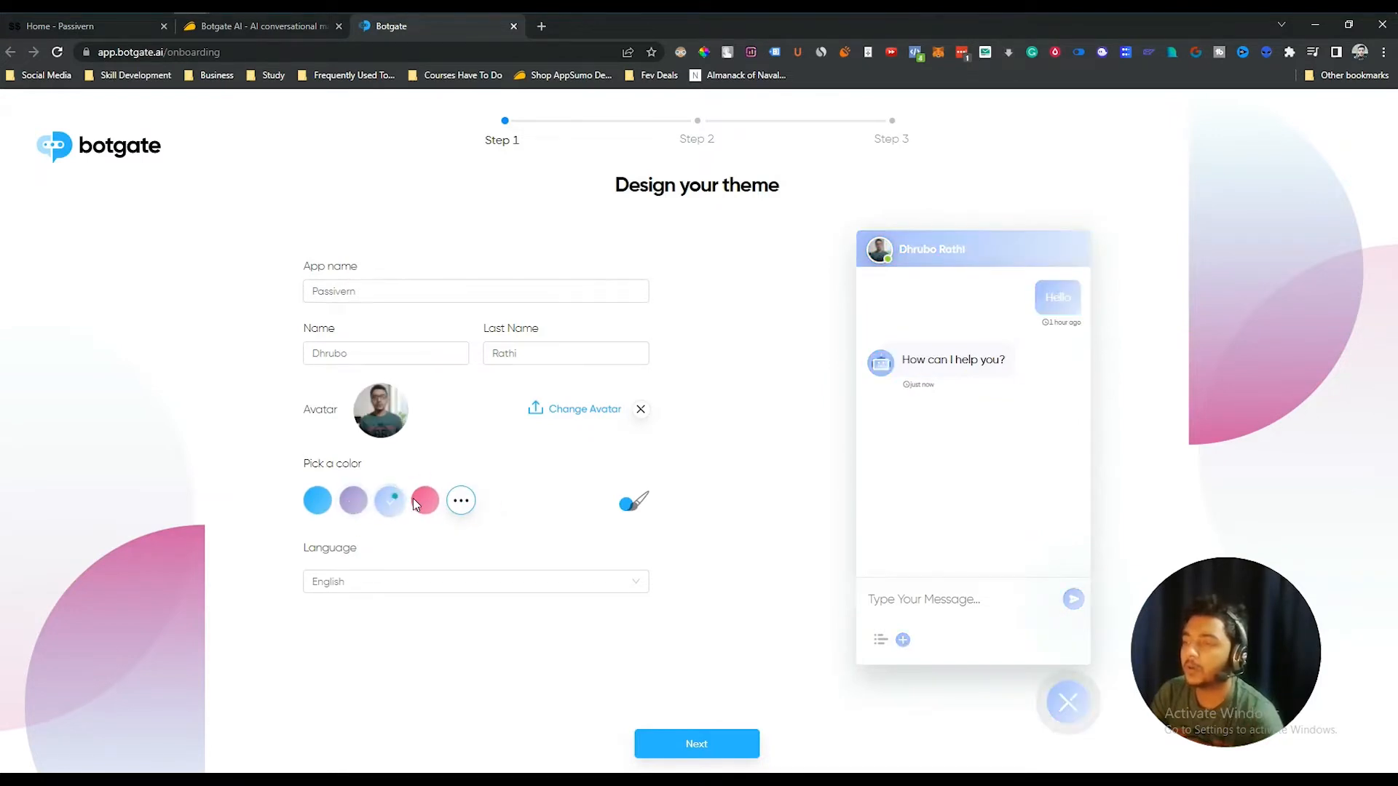
{"action": "left_click", "coordinate": [461, 500]}
{"action": "left_click", "coordinate": [317, 501]}
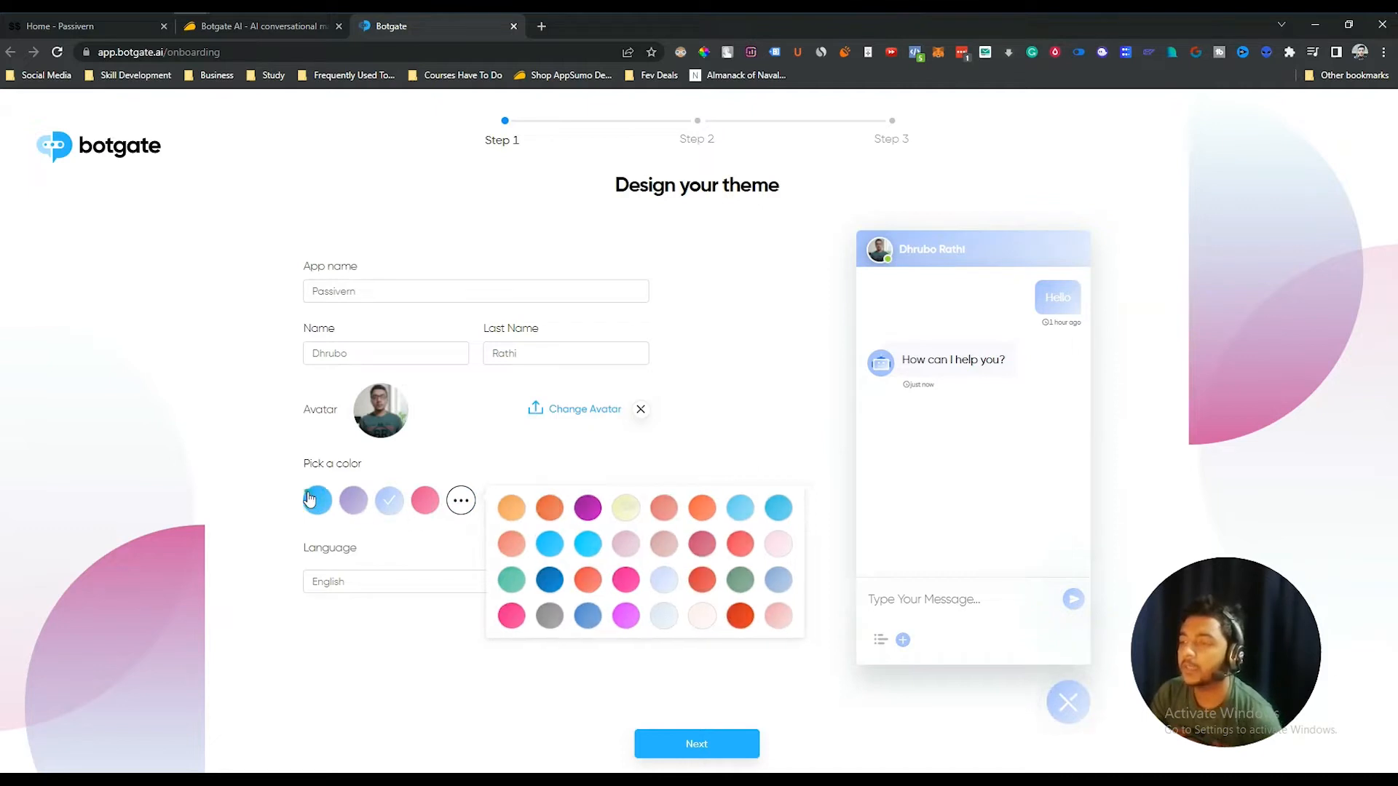
{"action": "left_click", "coordinate": [381, 580]}
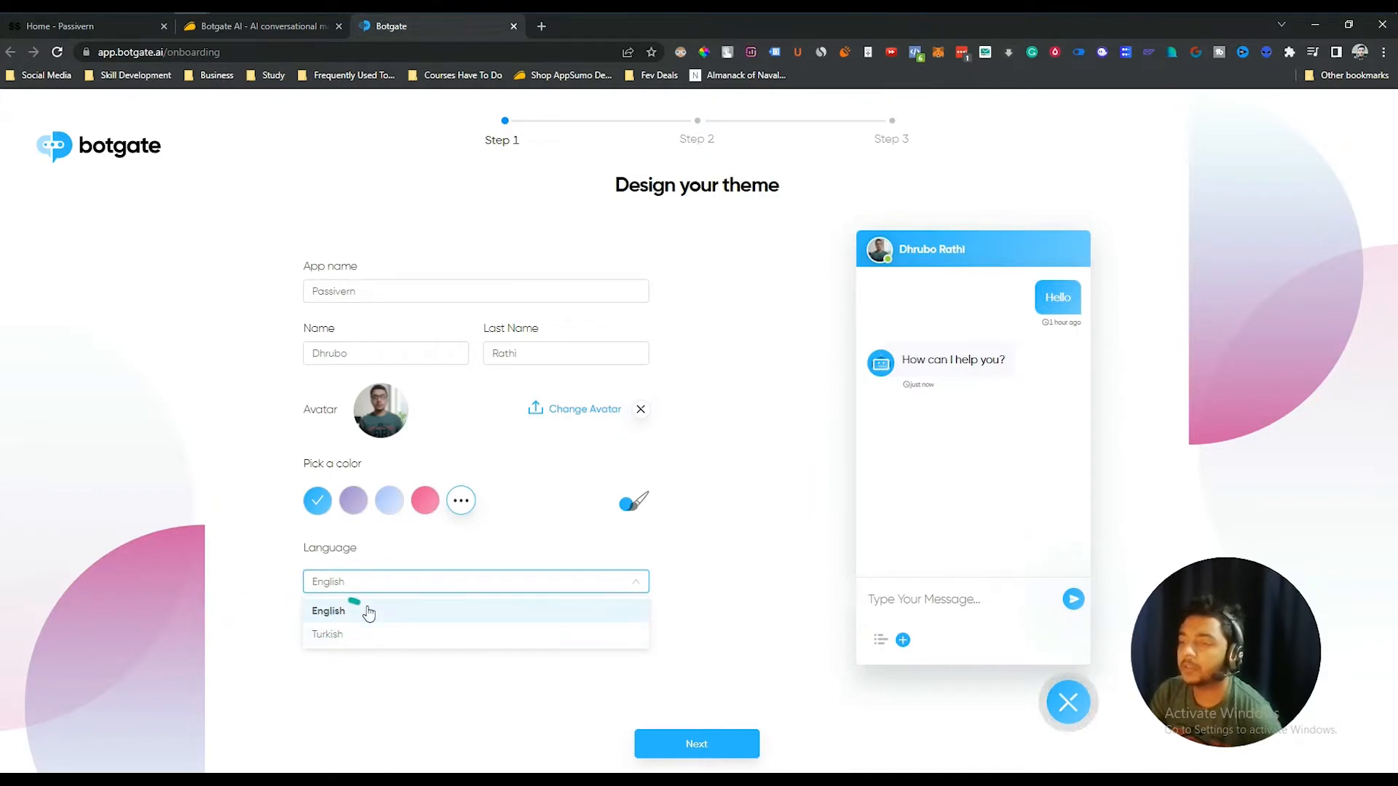
{"action": "left_click", "coordinate": [721, 574]}
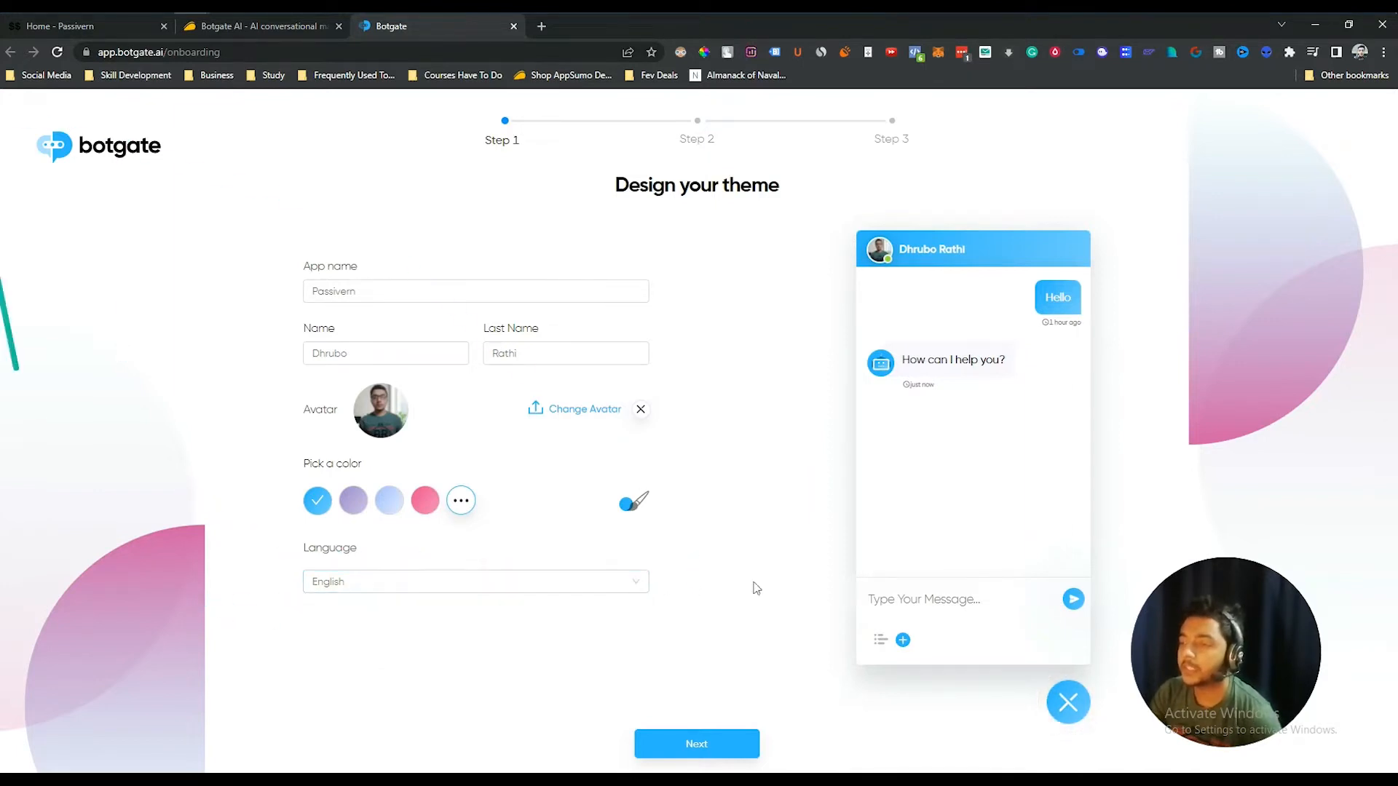
{"action": "left_click", "coordinate": [736, 752]}
{"action": "left_click", "coordinate": [555, 353]}
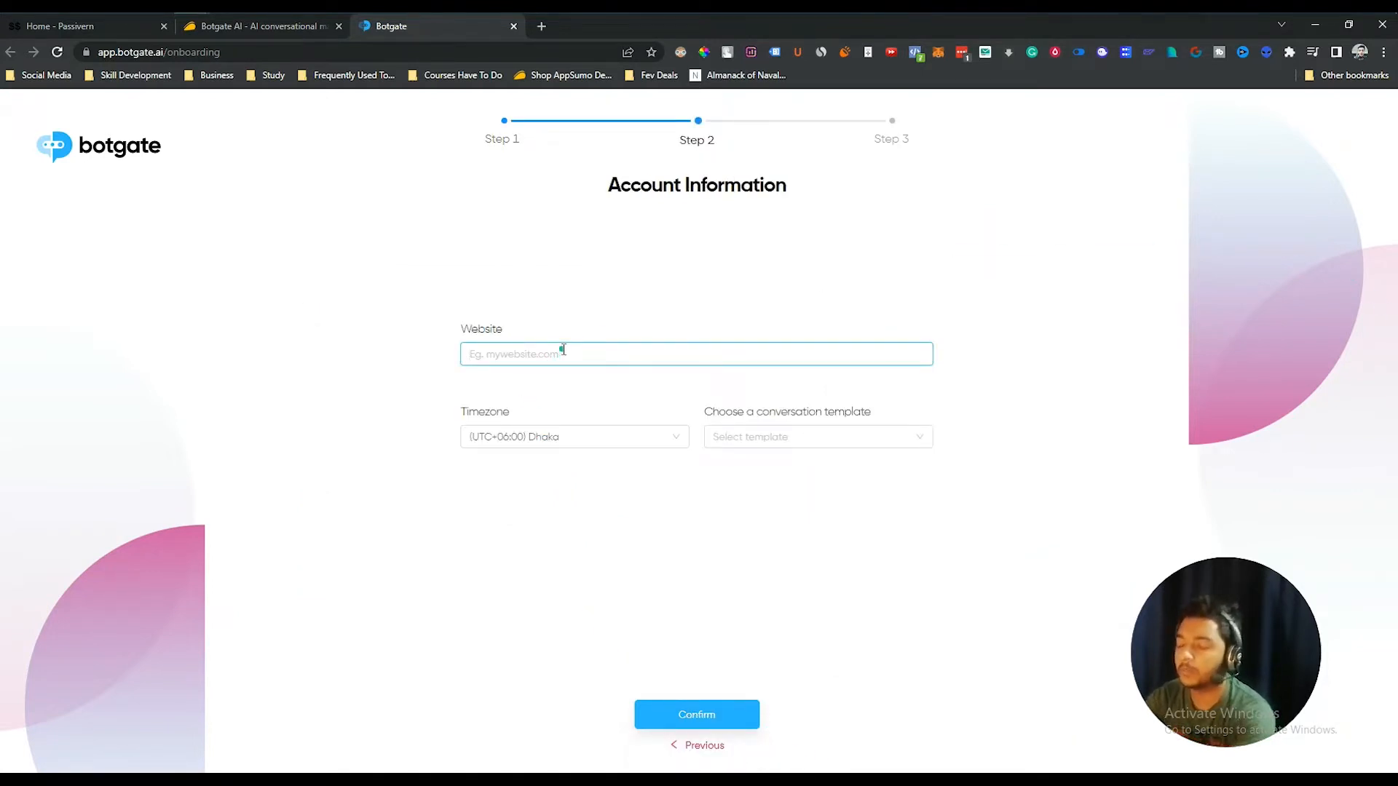
- Enter passivern.com, keep (UTC+06:00) Dhaka, choose the Get more leads template, and confirm
{"action": "type", "text": "passivern.com"}
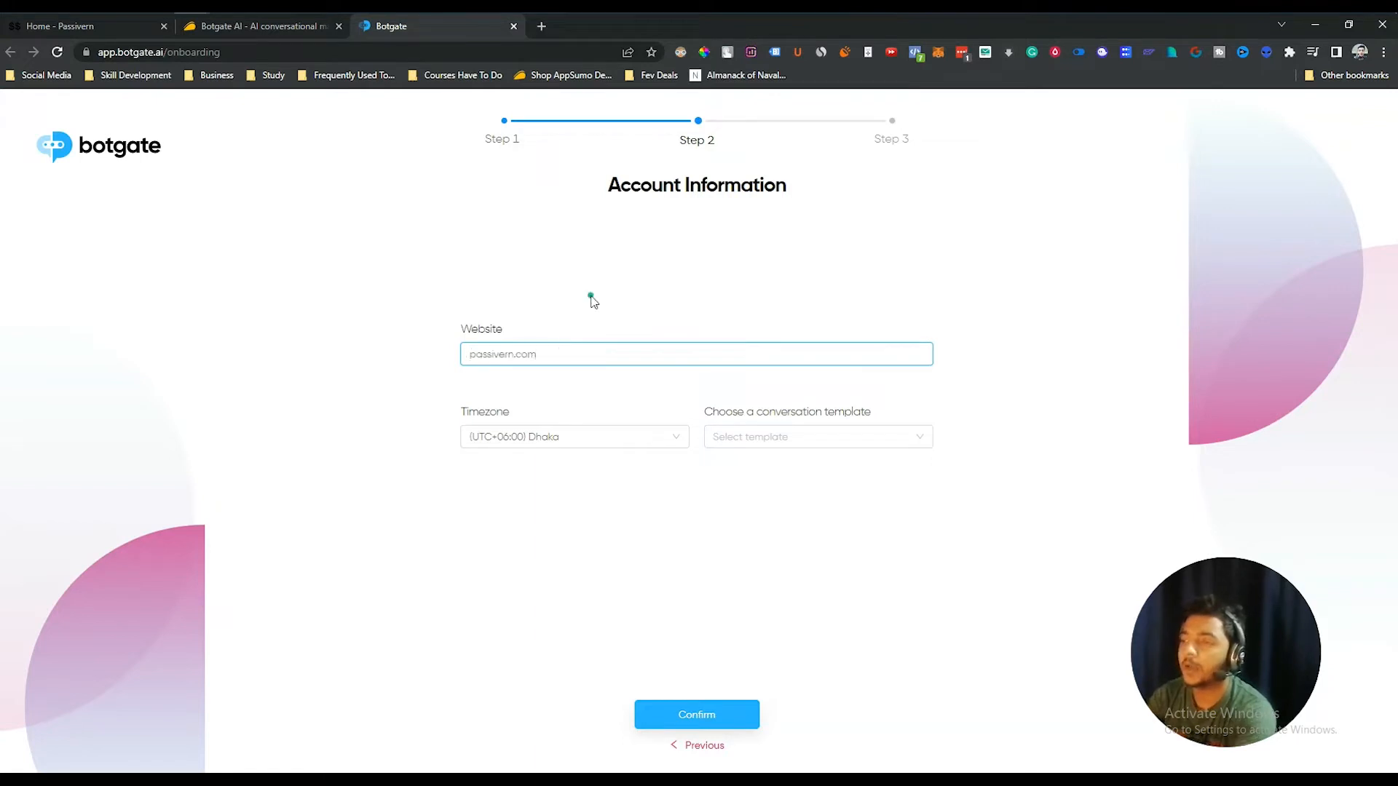
{"action": "left_click", "coordinate": [579, 447]}
{"action": "left_click", "coordinate": [591, 402]}
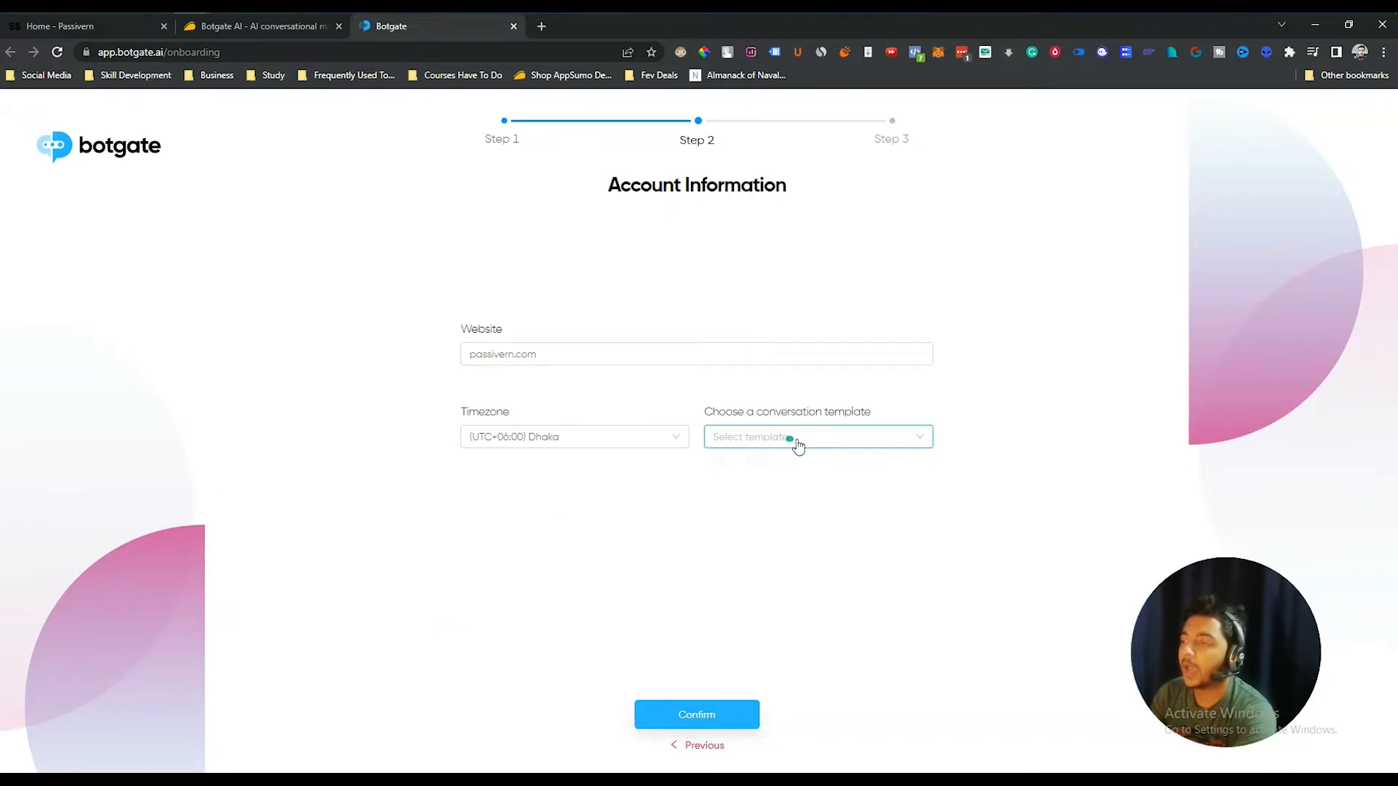
{"action": "left_click", "coordinate": [801, 442]}
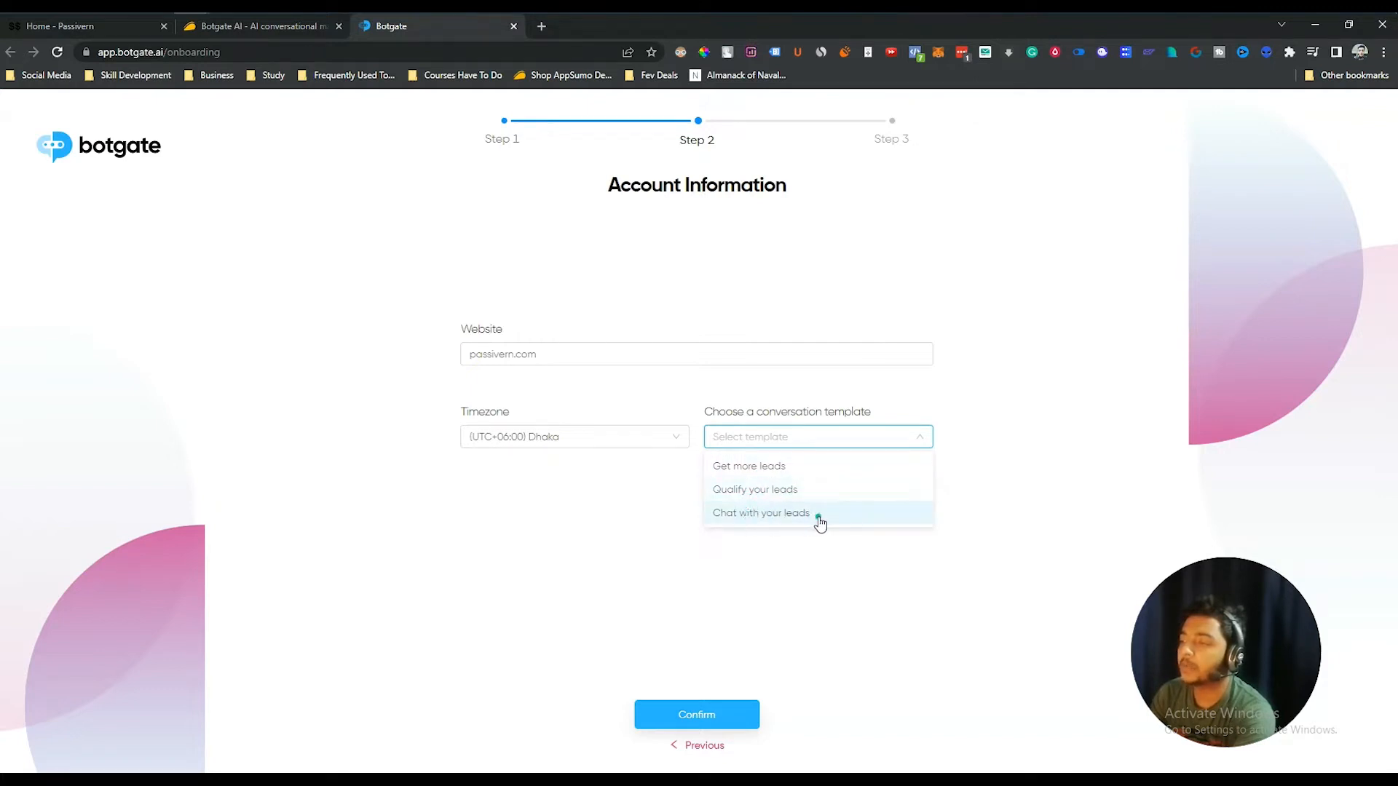
{"action": "left_click", "coordinate": [732, 473]}
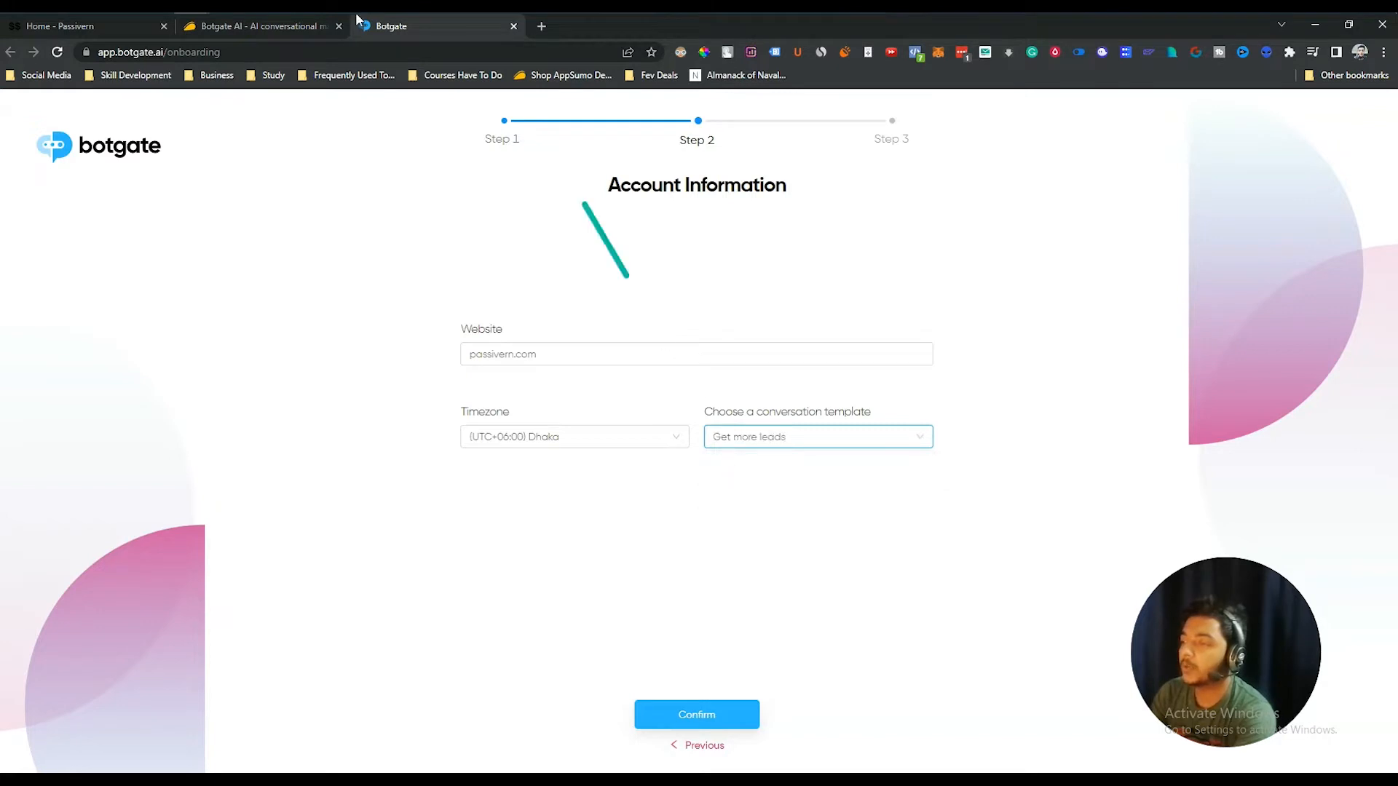
{"action": "left_click", "coordinate": [671, 720]}
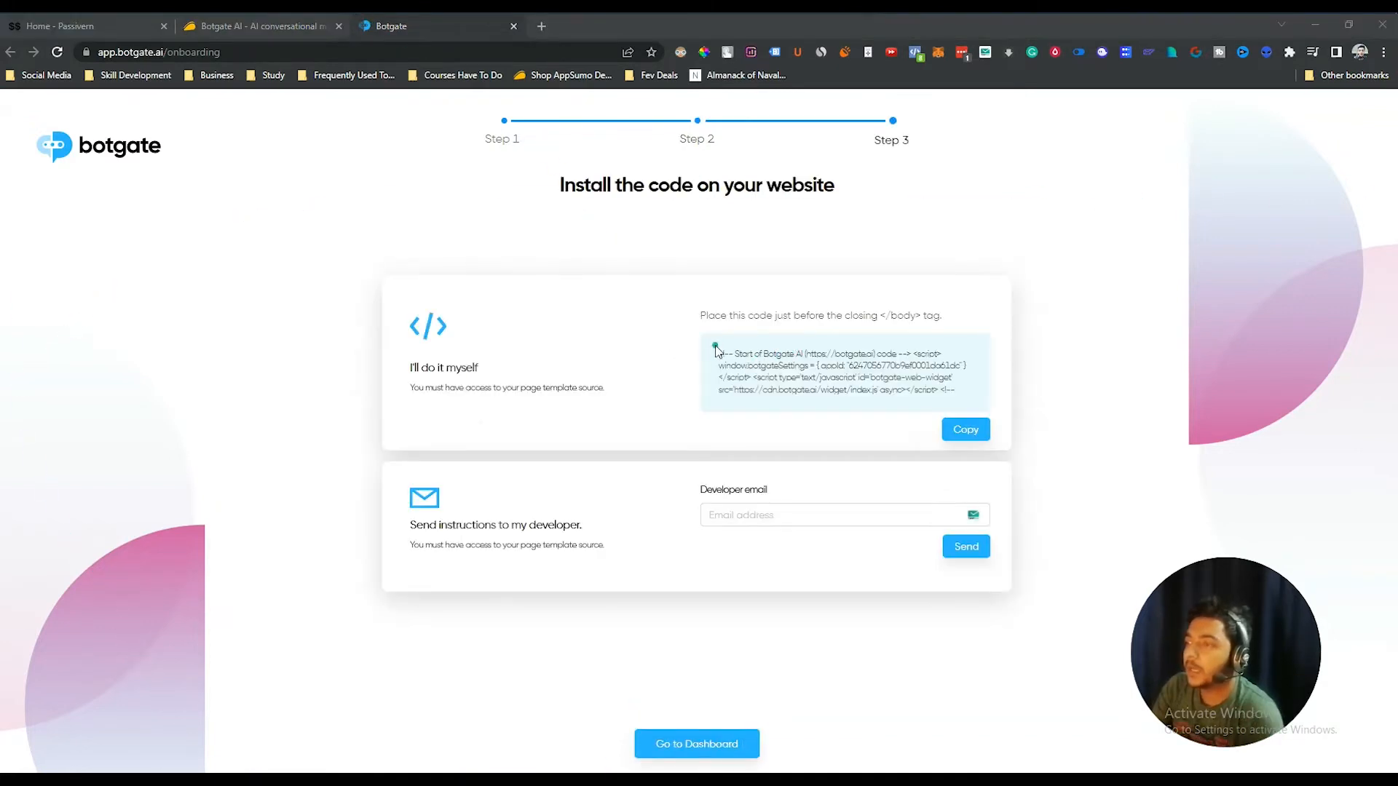
- Inspect the embed snippet, leave the developer email option empty, and copy the code
{"action": "mouse_move", "coordinate": [733, 351]}
{"action": "left_mouse_down"}
{"action": "mouse_move", "coordinate": [953, 372]}
{"action": "mouse_move", "coordinate": [947, 401]}
{"action": "mouse_move", "coordinate": [726, 353]}
{"action": "left_mouse_up"}
{"action": "left_click", "coordinate": [959, 394]}
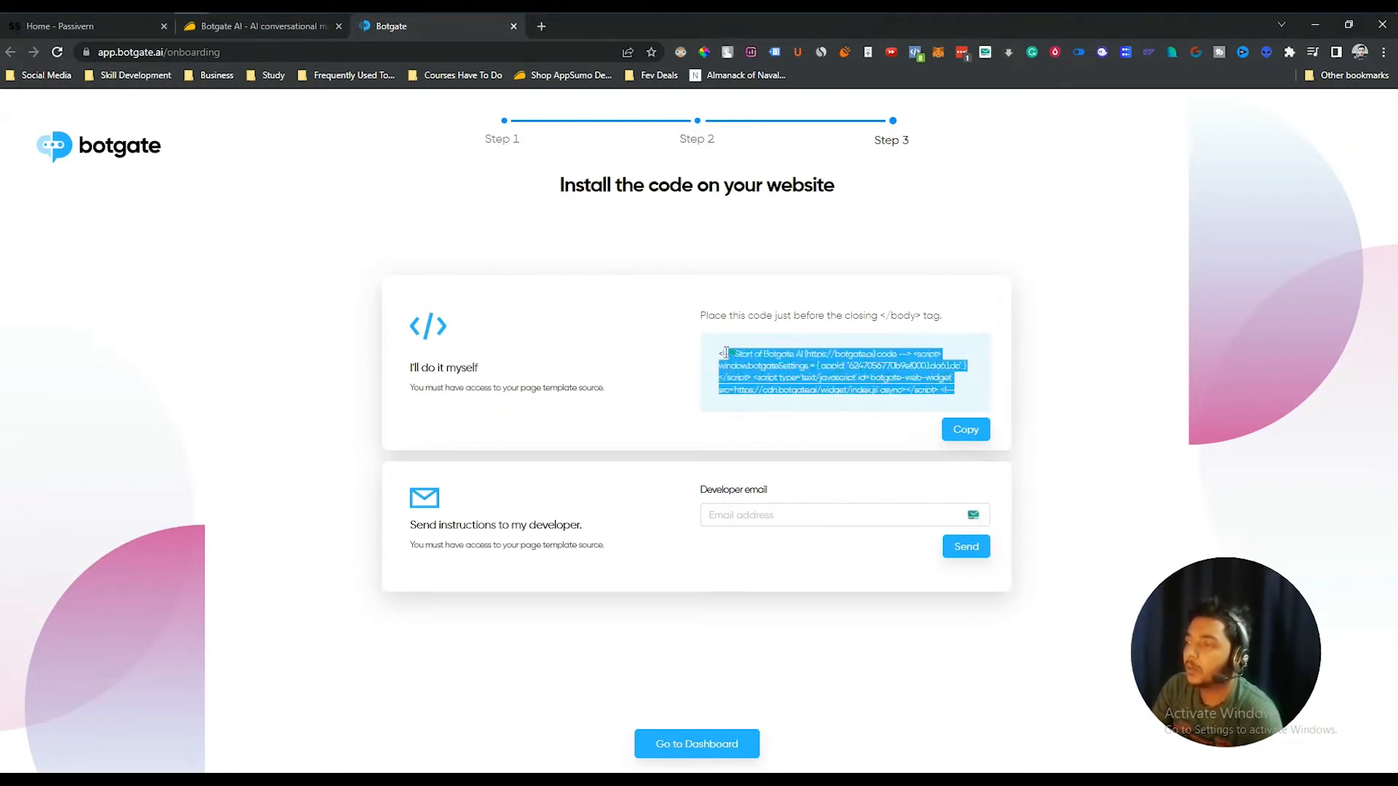
{"action": "left_click_drag", "start_coordinate": [920, 316], "coordinate": [860, 316]}
{"action": "left_click", "coordinate": [861, 316]}
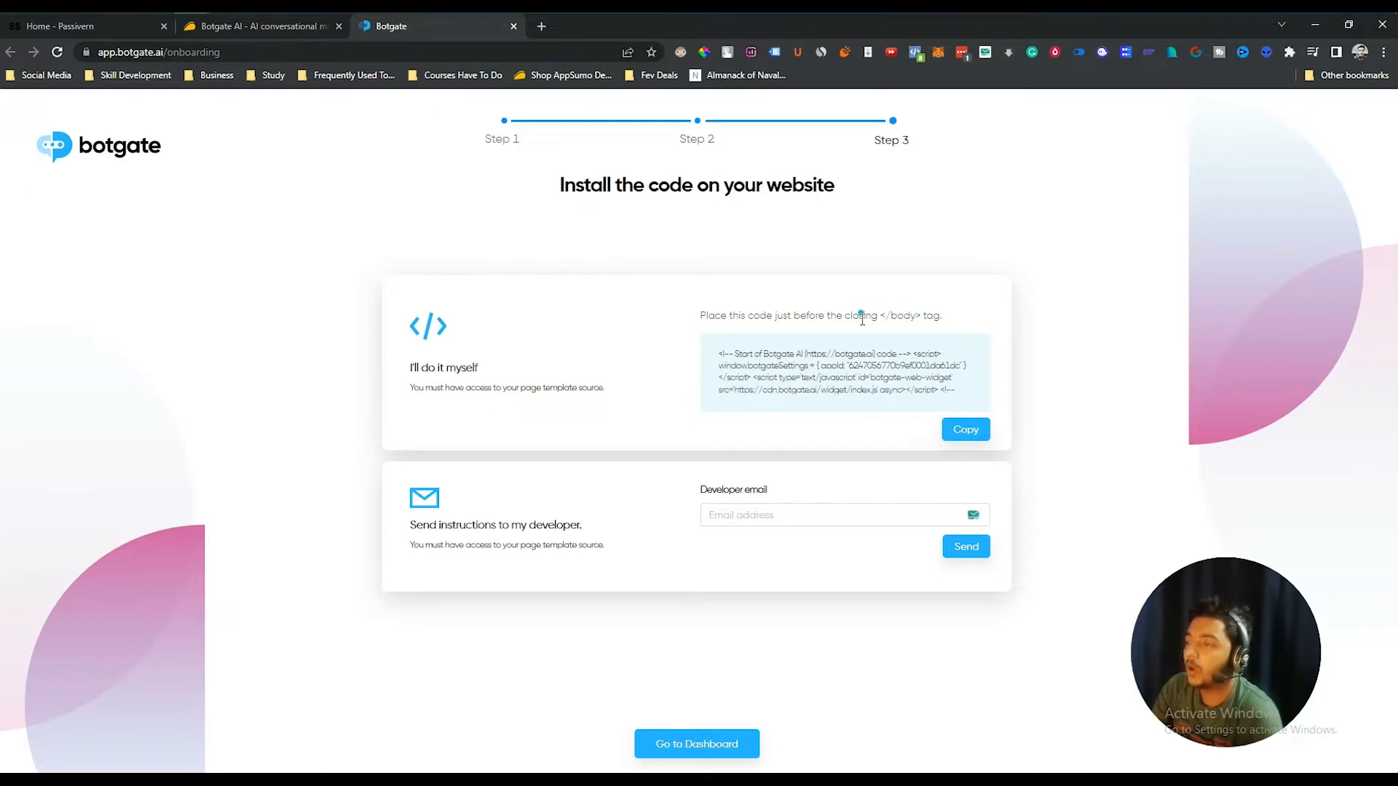
{"action": "left_click", "coordinate": [764, 507]}
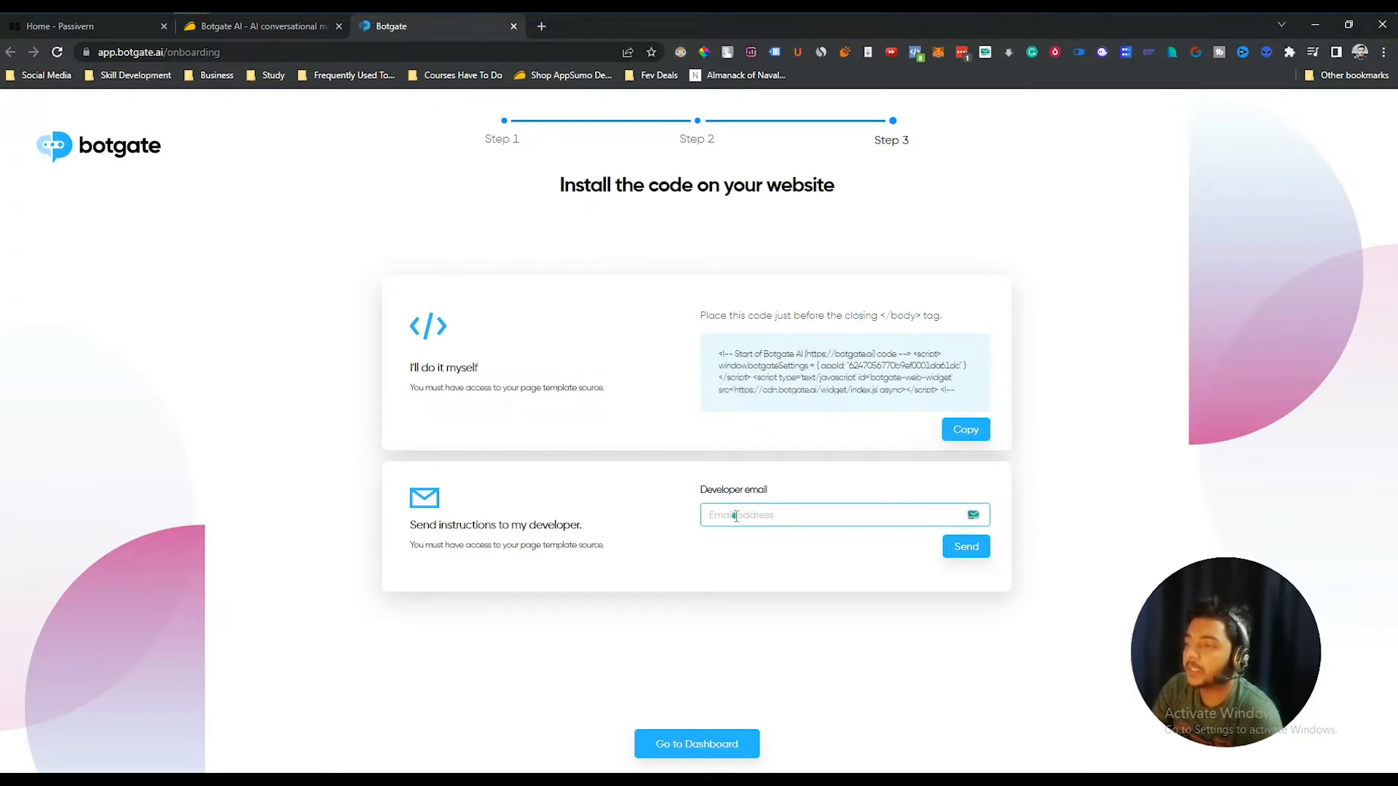
{"action": "left_click", "coordinate": [921, 392]}
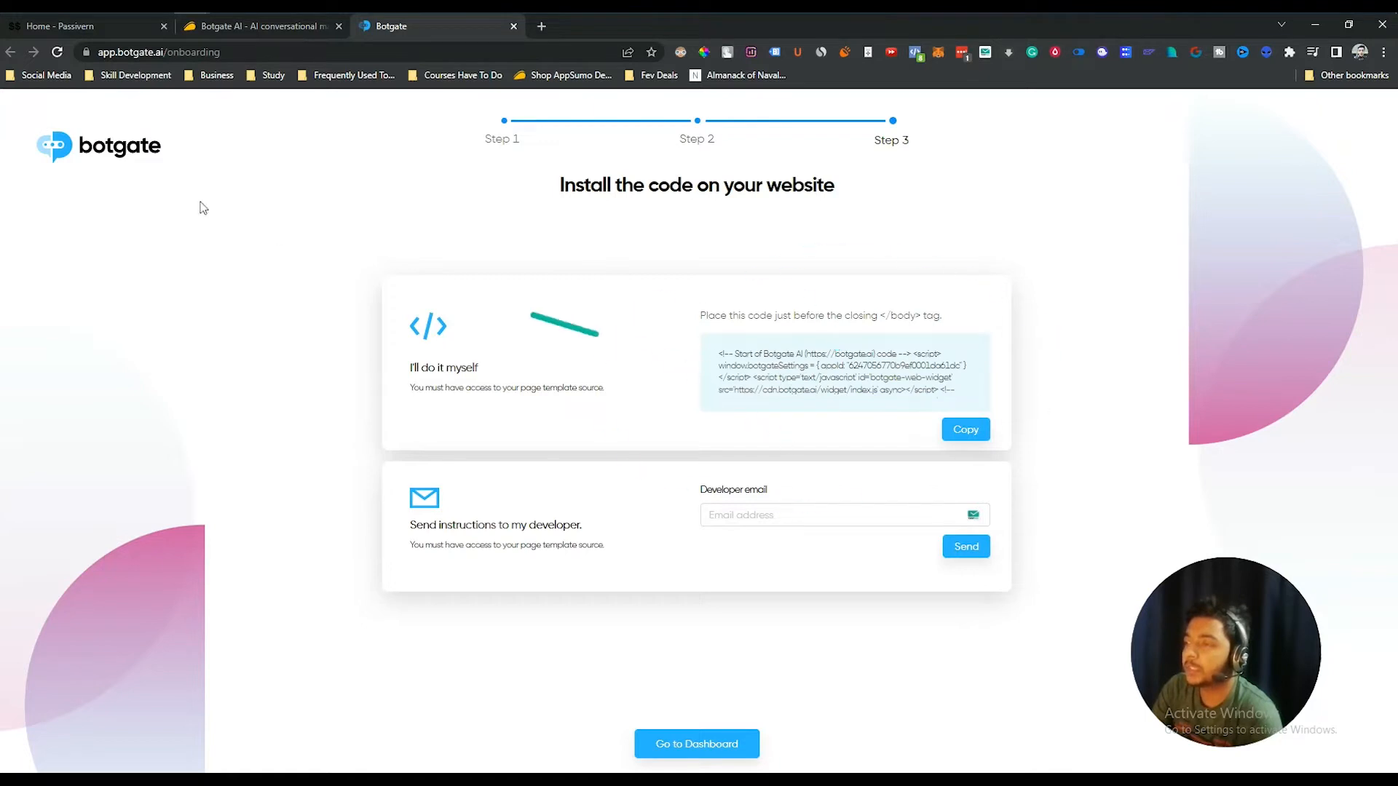
{"action": "left_click", "coordinate": [975, 435]}
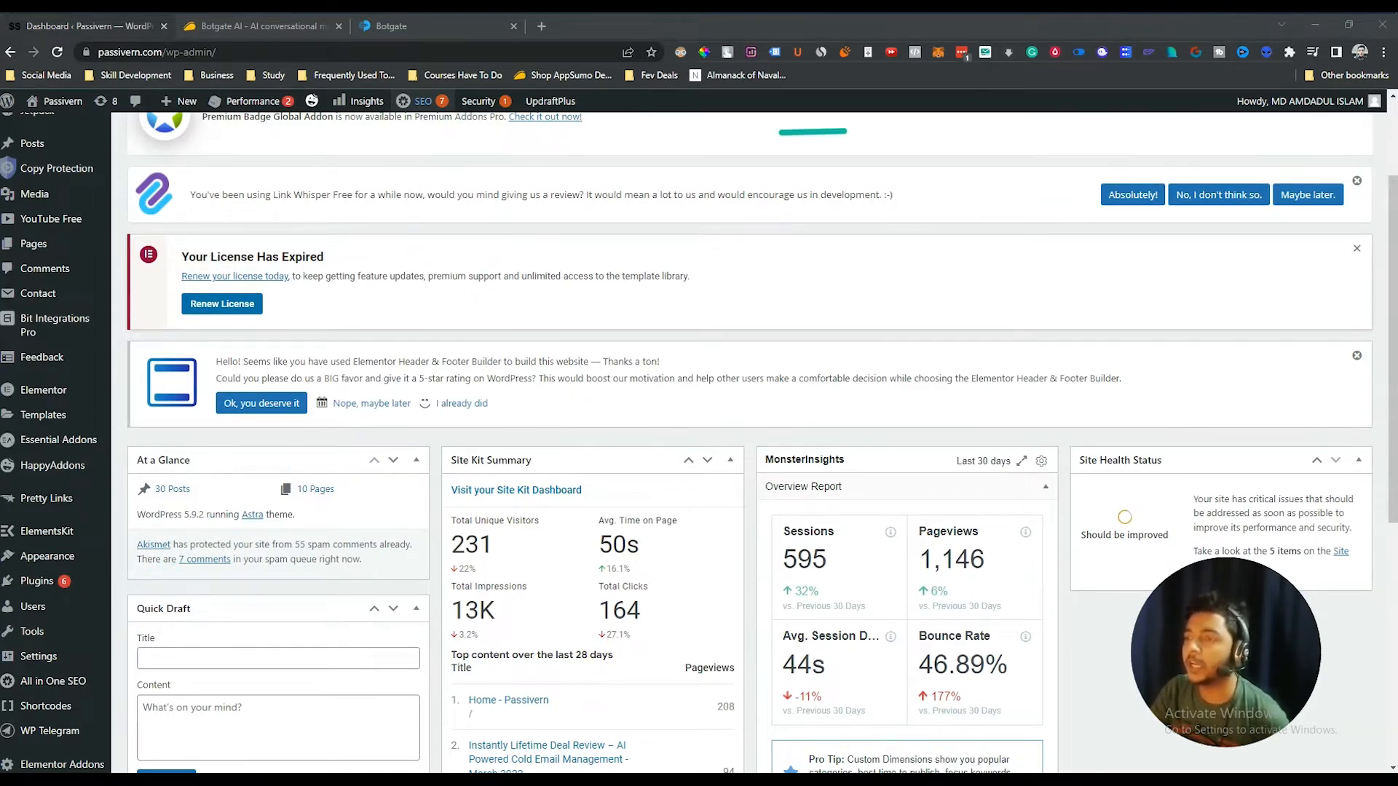
- Open Settings > Insert Headers and Footers, review its script boxes, then return to Botgate's tab
{"action": "mouse_move", "coordinate": [47, 555]}
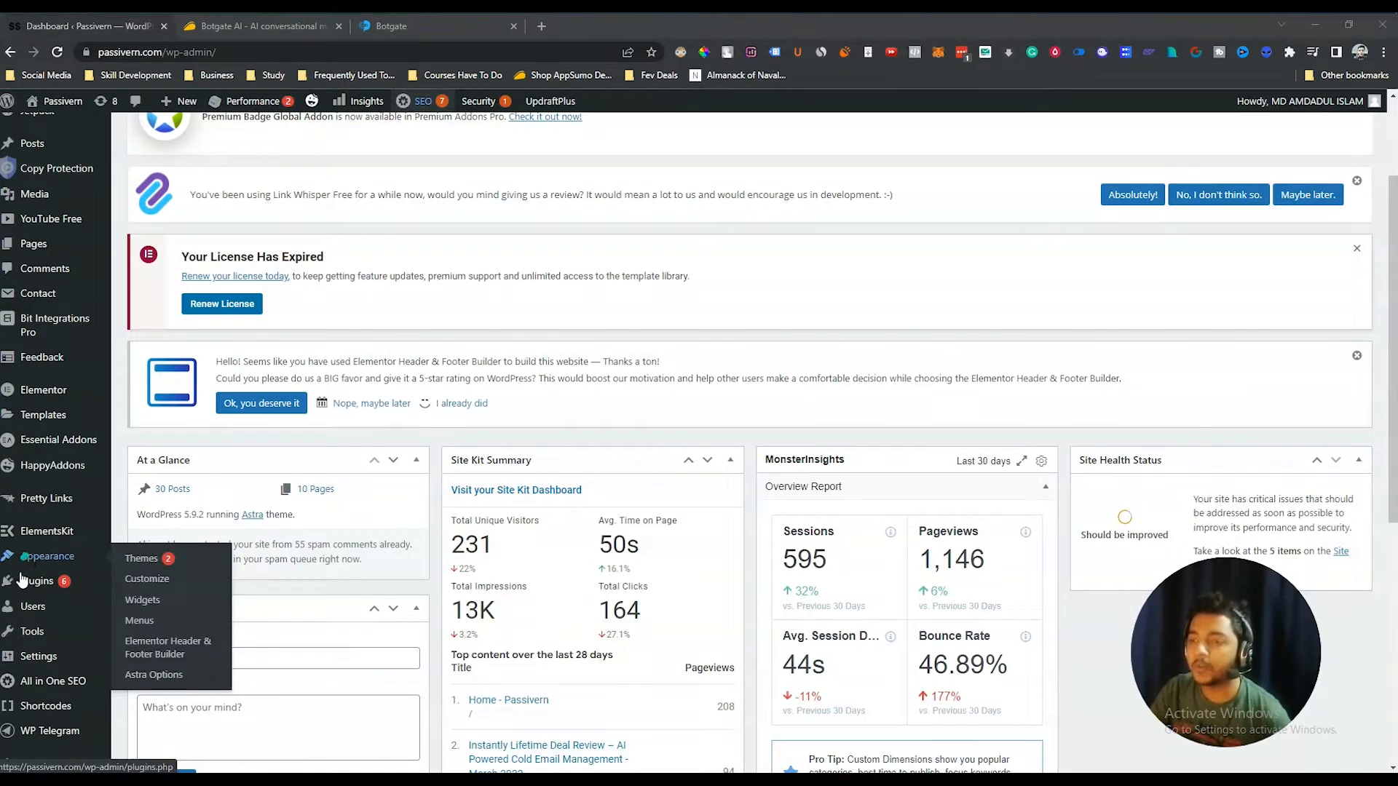
{"action": "mouse_move", "coordinate": [22, 583]}
{"action": "mouse_move", "coordinate": [36, 657]}
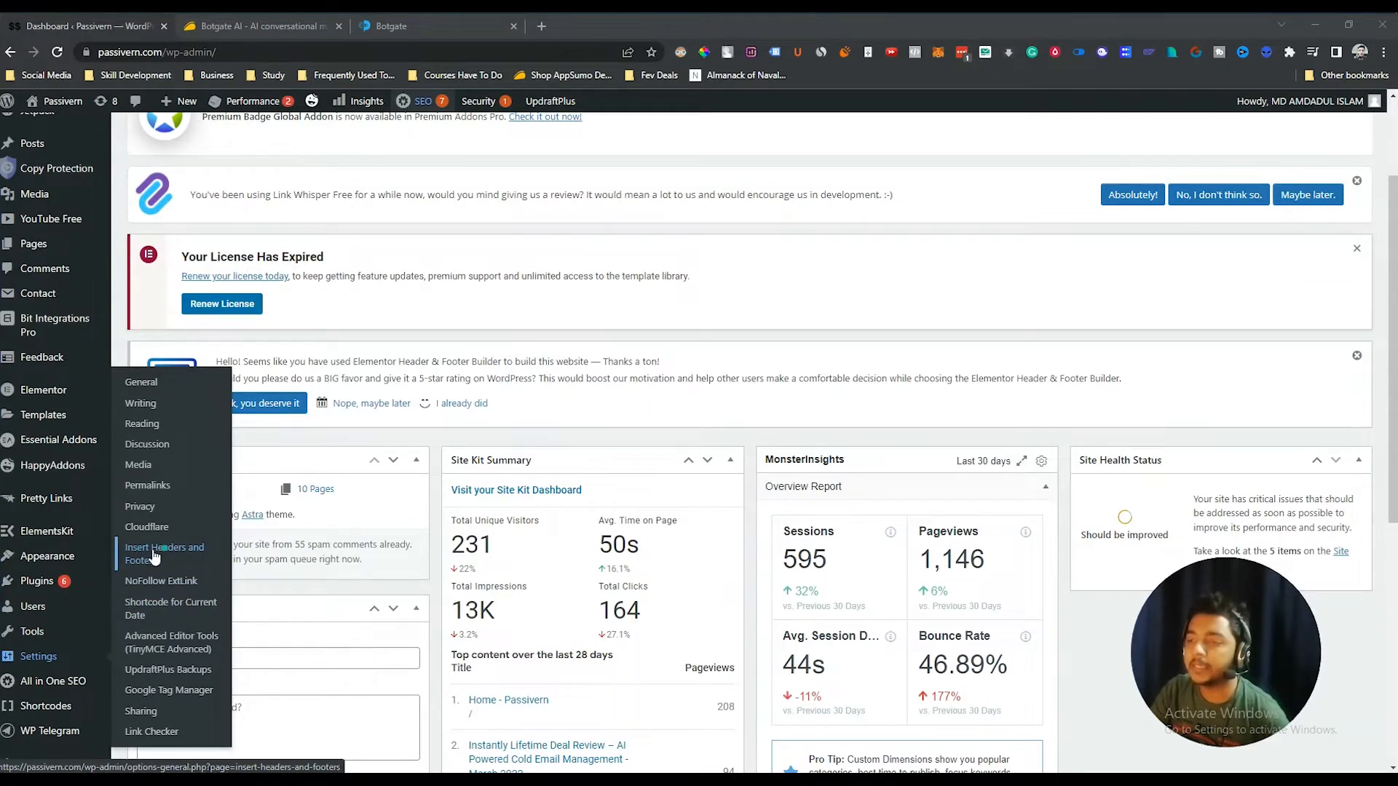
{"action": "left_click", "coordinate": [178, 554]}
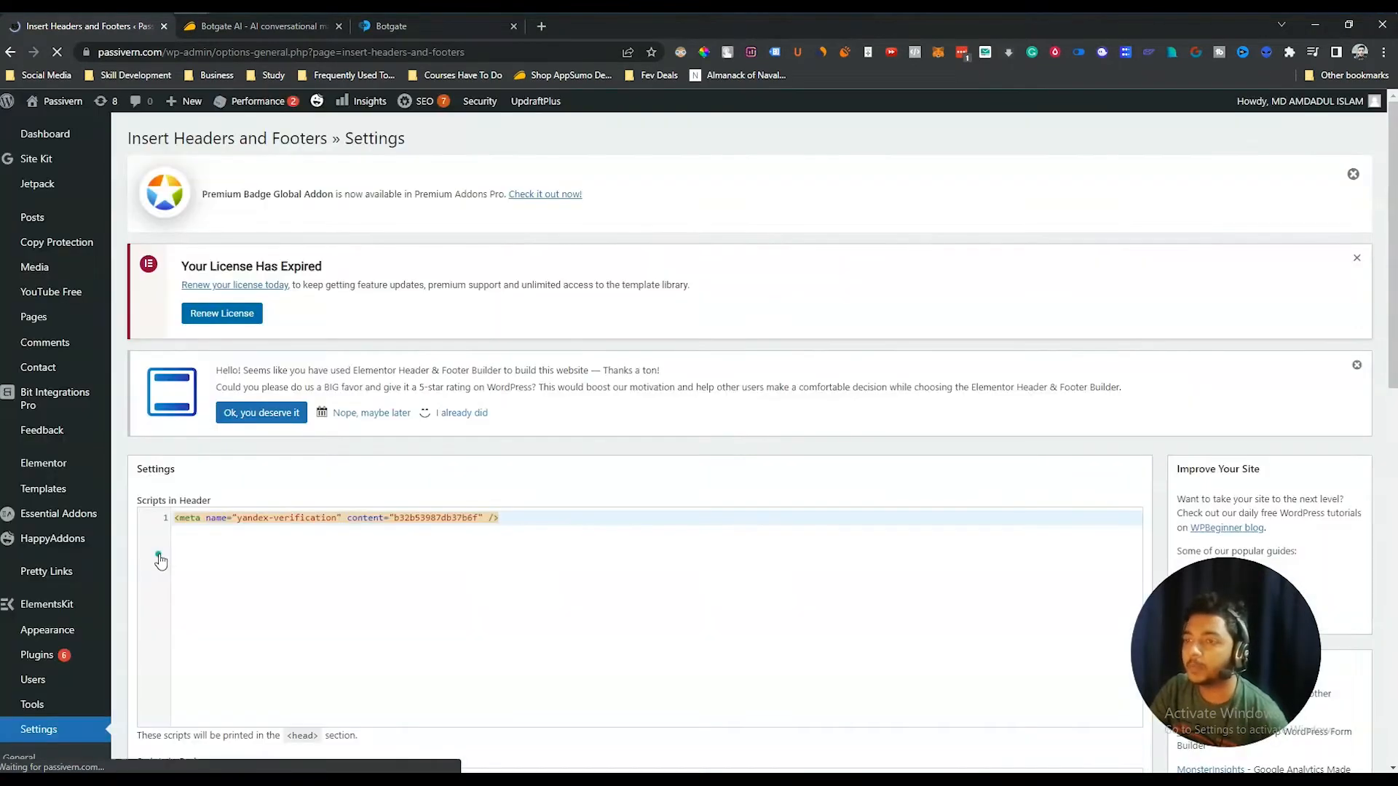
{"action": "scroll", "coordinate": [218, 479], "scroll_direction": "down", "scroll_amount": 2}
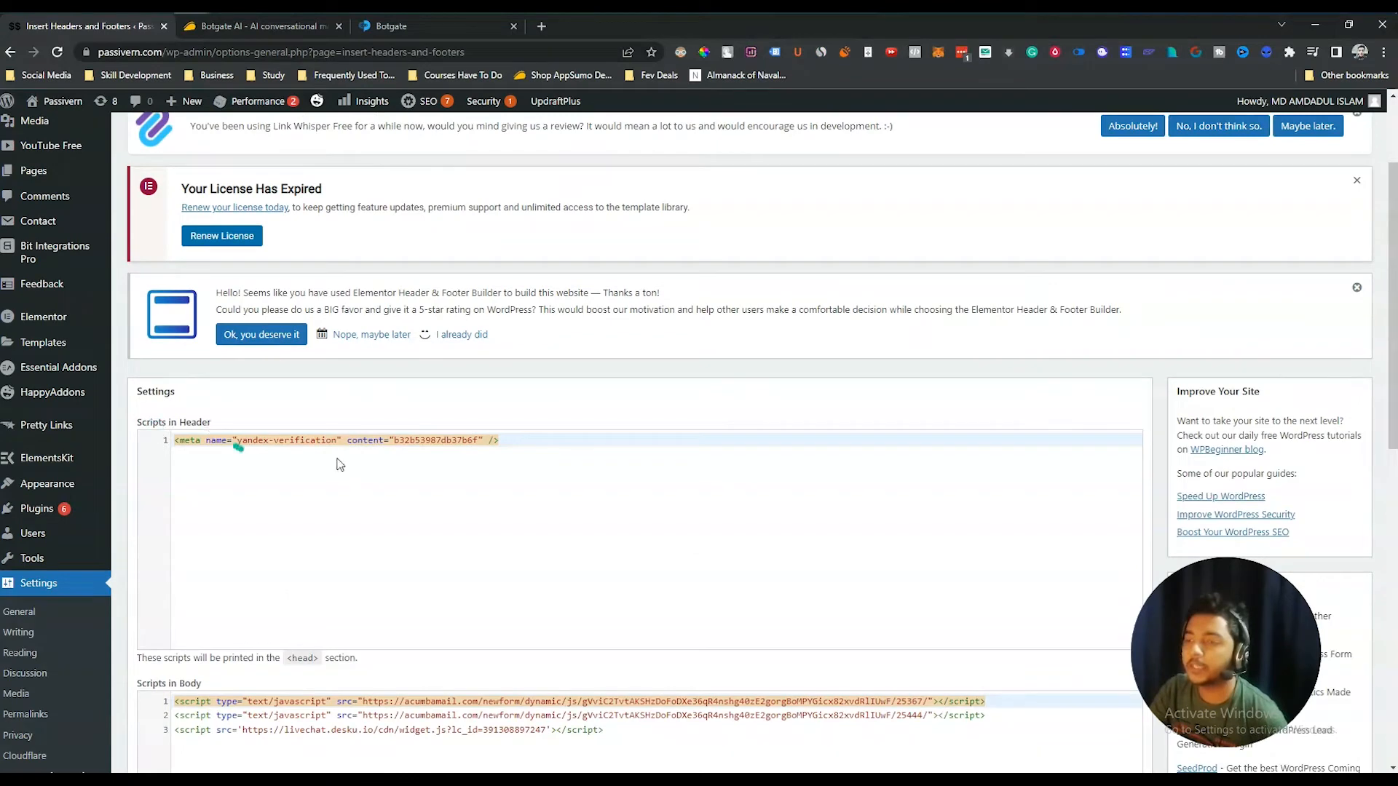
{"action": "scroll", "coordinate": [349, 466], "scroll_direction": "down", "scroll_amount": 3}
{"action": "scroll", "coordinate": [228, 491], "scroll_direction": "down", "scroll_amount": 4}
{"action": "scroll", "coordinate": [277, 486], "scroll_direction": "up", "scroll_amount": 5}
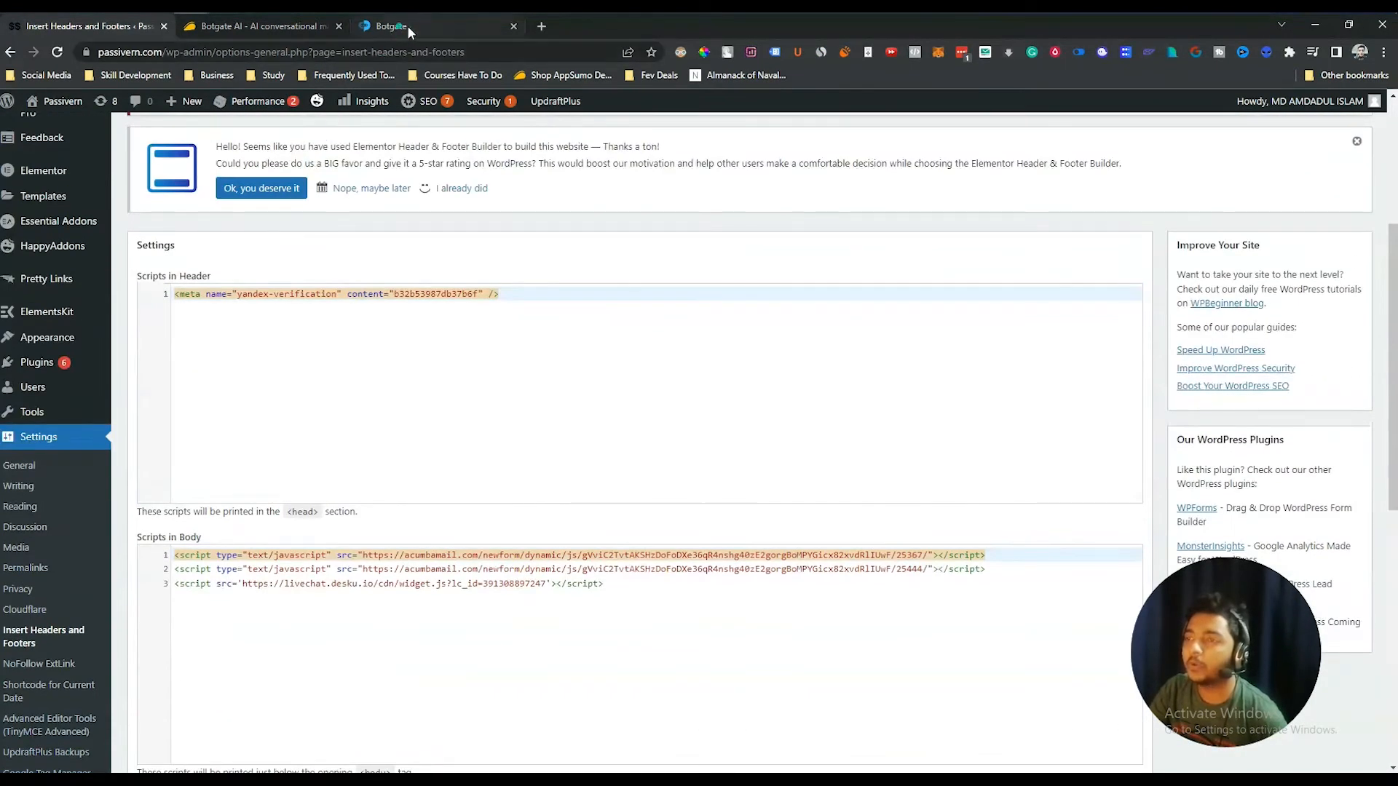
{"action": "left_click", "coordinate": [435, 25]}
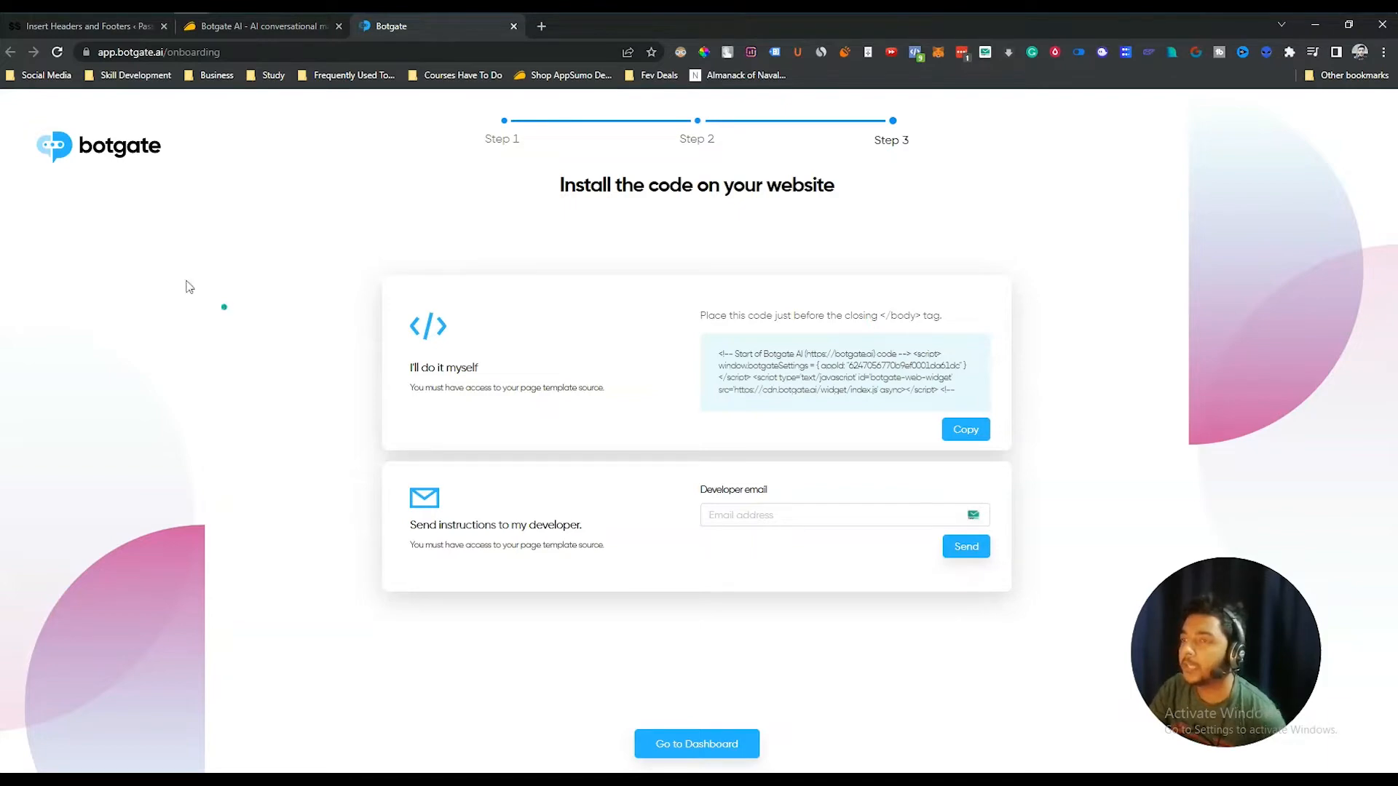
- Paste the Botgate embed code after the existing Scripts in Body entries
{"action": "left_click", "coordinate": [136, 26]}
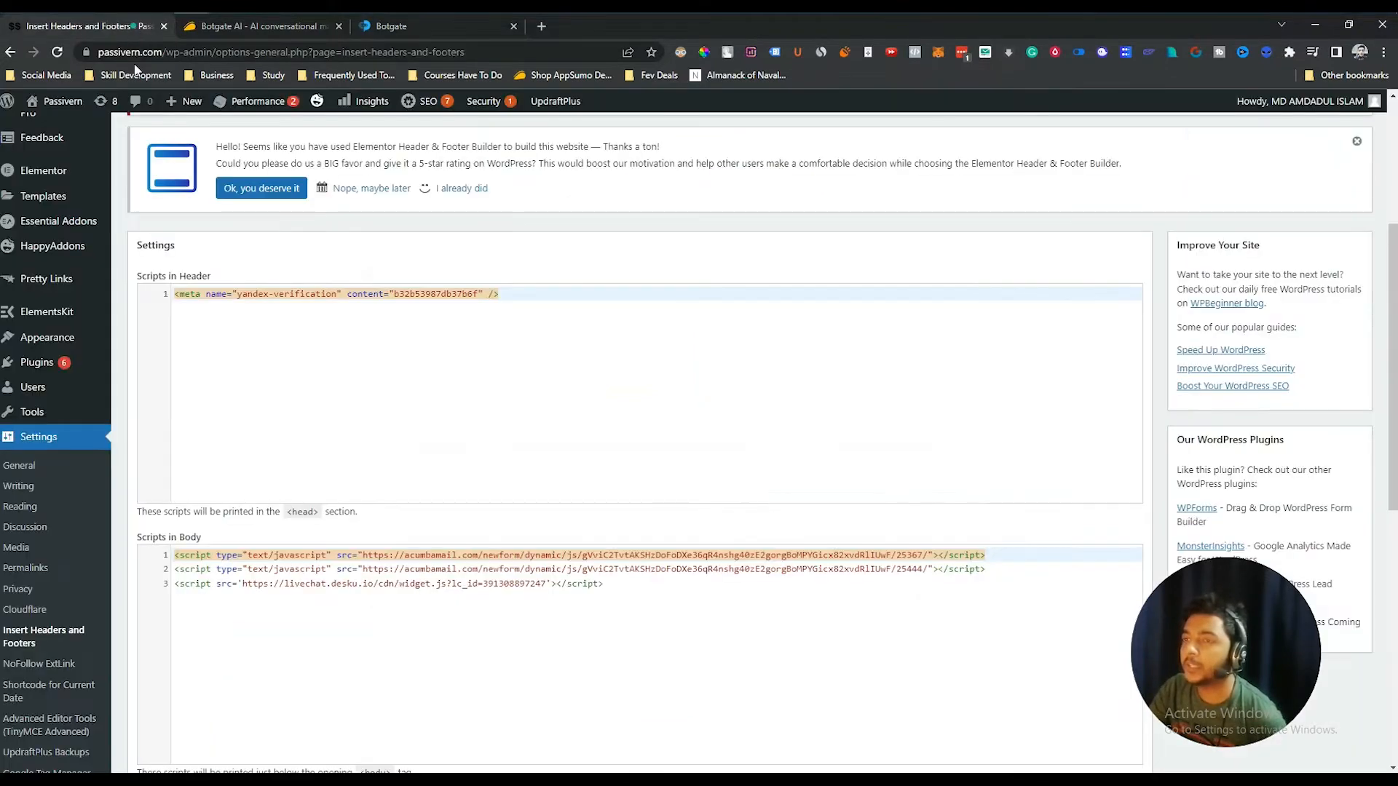
{"action": "left_click", "coordinate": [642, 590]}
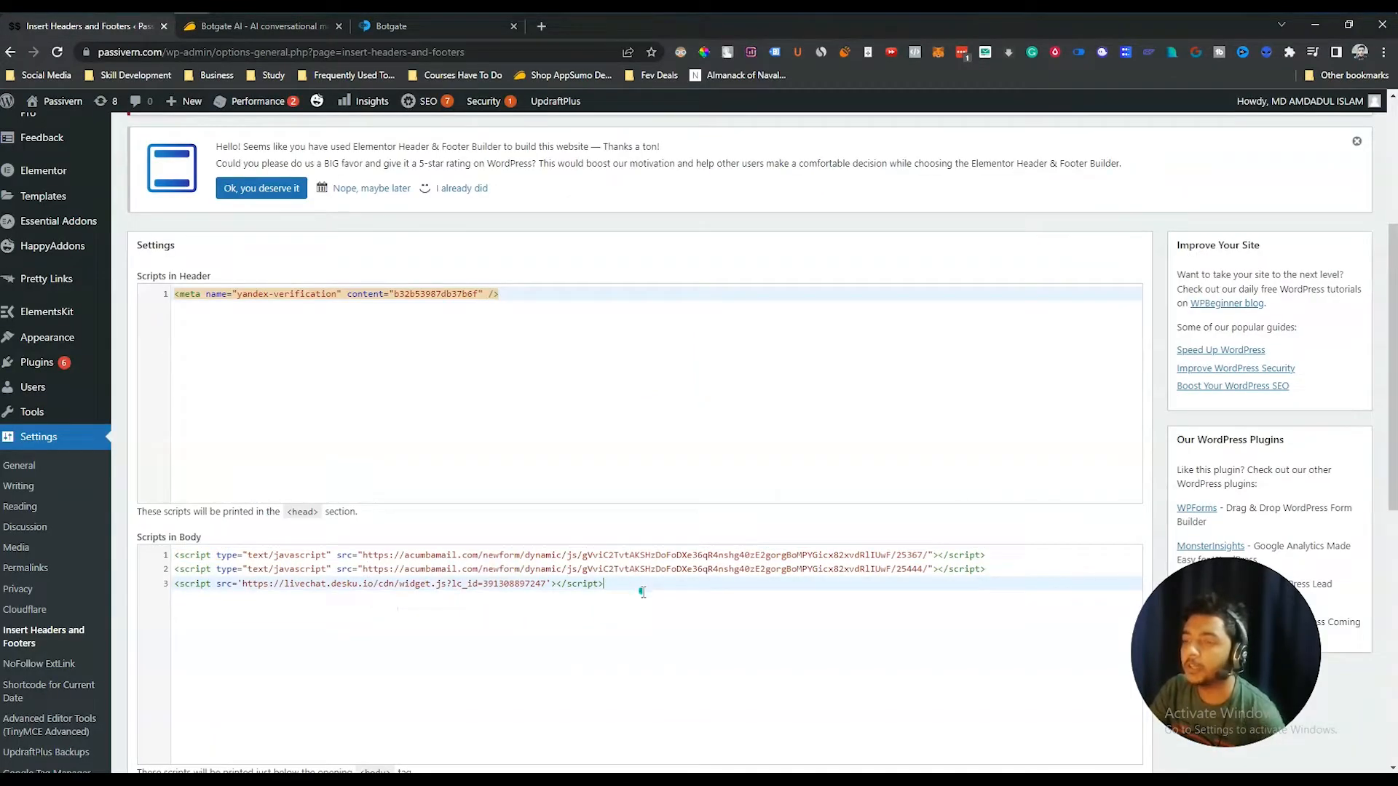
{"action": "key", "text": "Return"}
{"action": "key", "text": "Return"}
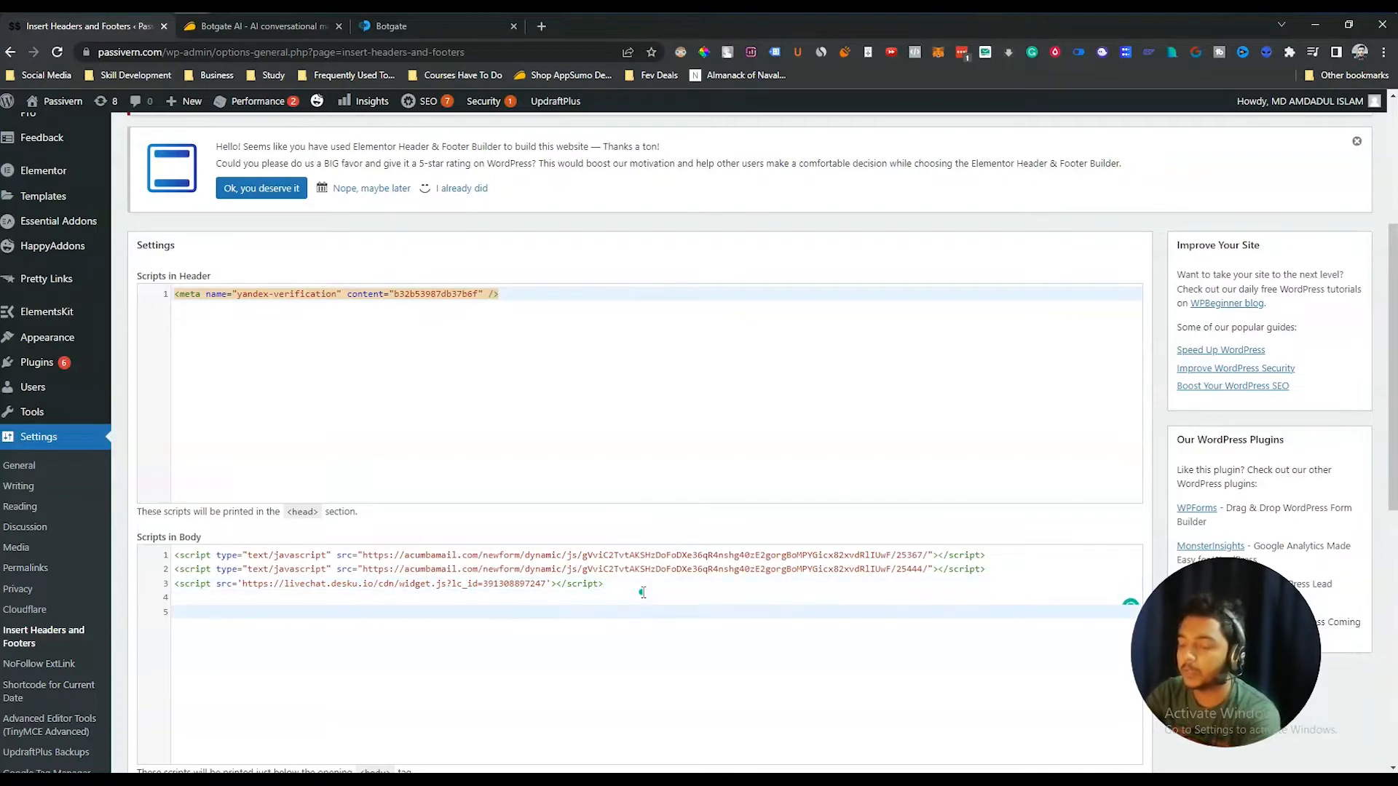
{"action": "key", "text": "ctrl+v"}
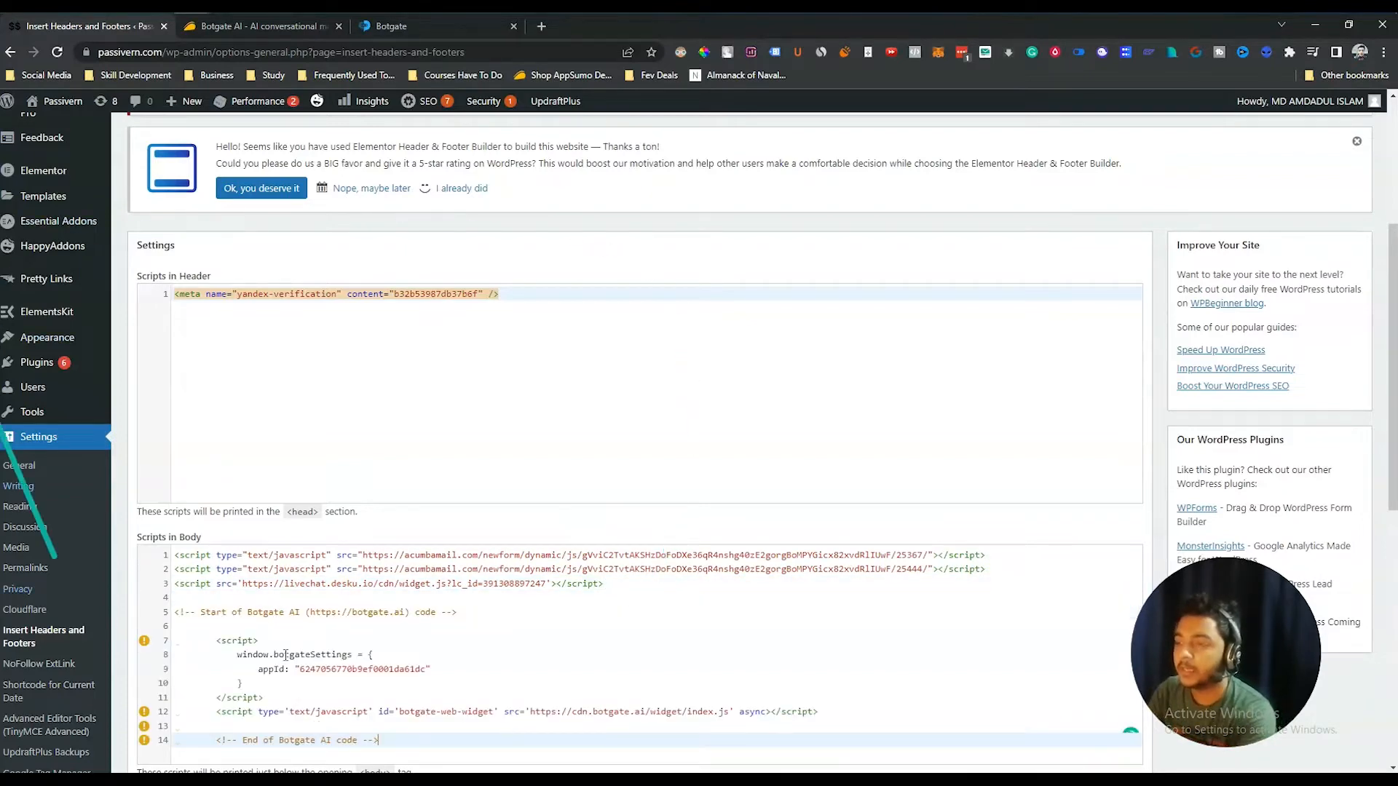
{"action": "scroll", "coordinate": [183, 448], "scroll_direction": "down", "scroll_amount": 2}
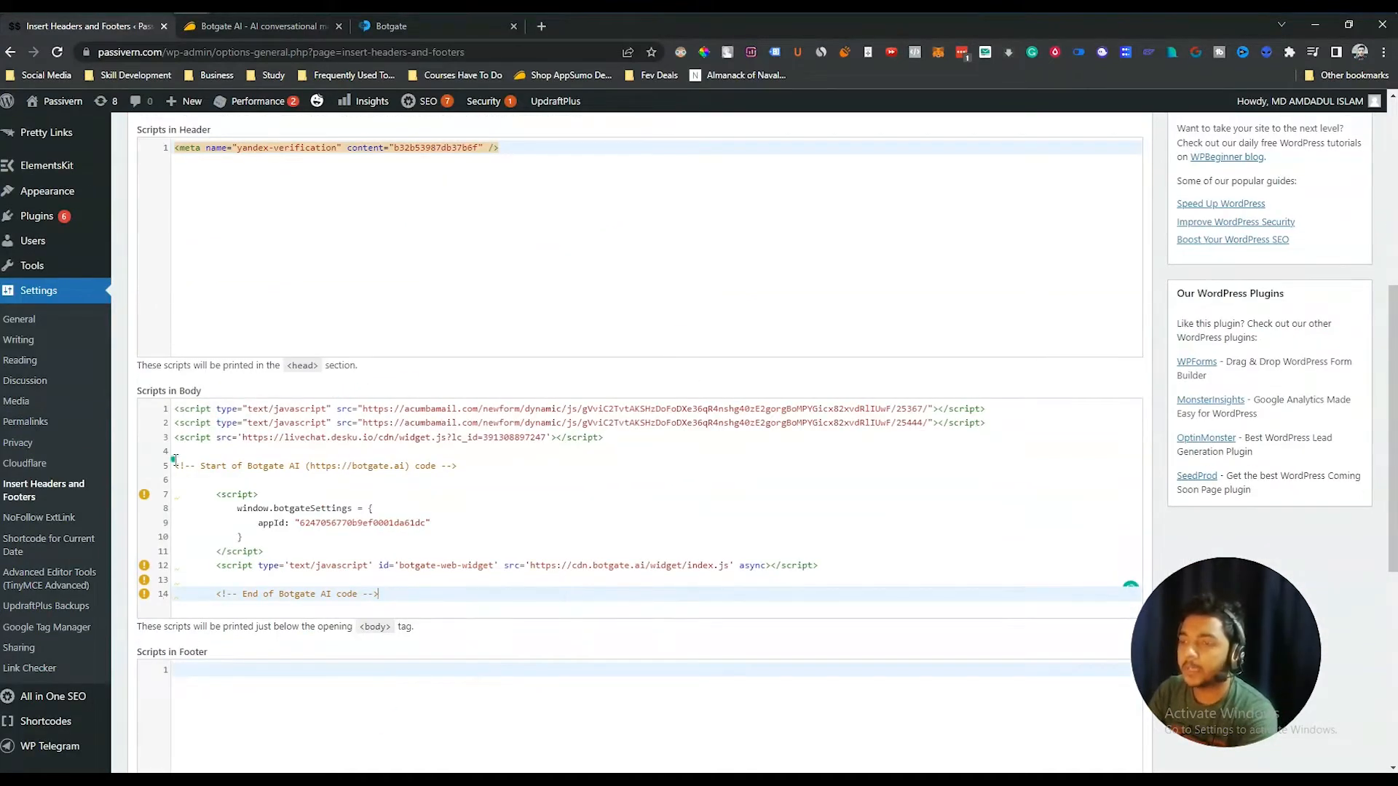
{"action": "left_click_drag", "start_coordinate": [175, 459], "coordinate": [439, 600]}
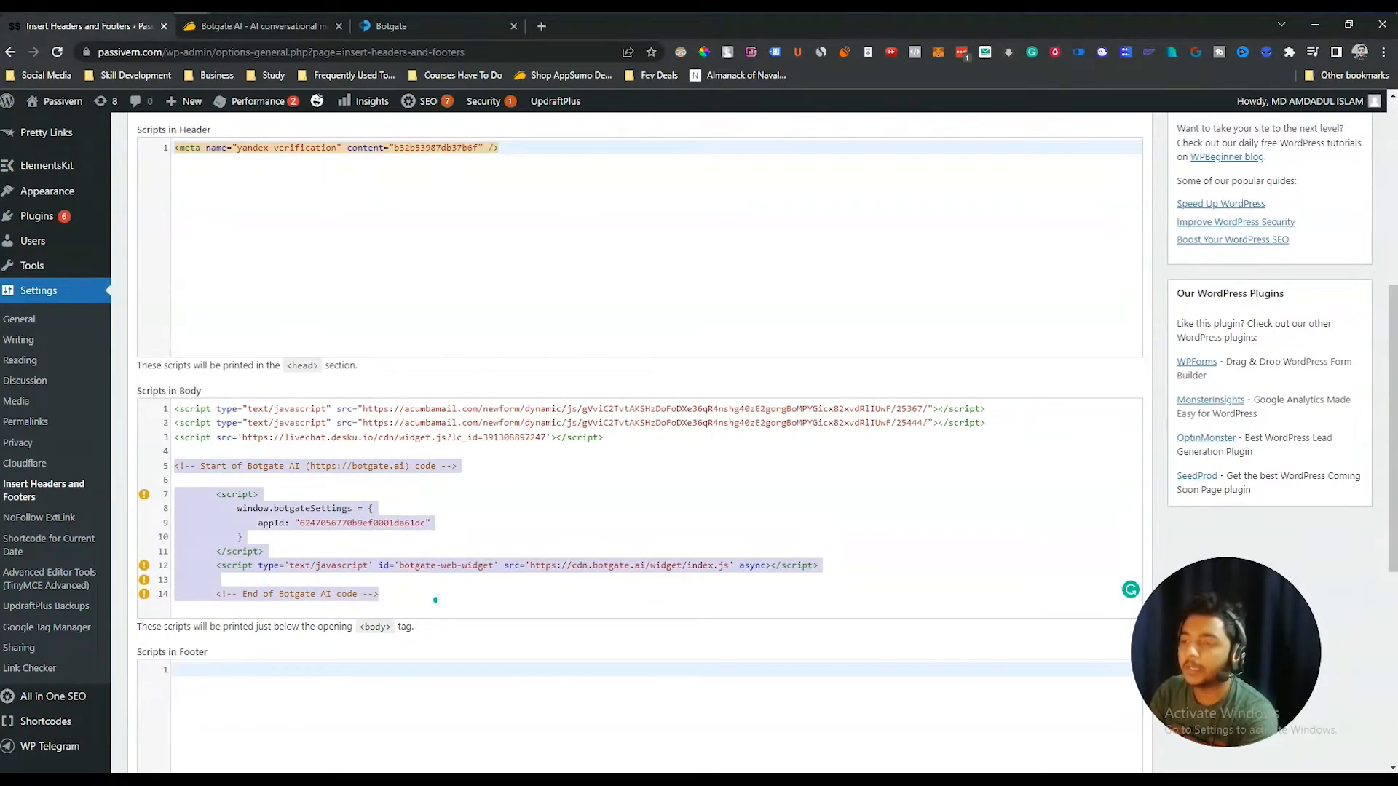
{"action": "left_click", "coordinate": [437, 600]}
- Save the Insert Headers and Footers settings and go back to the Botgate setup page
{"action": "scroll", "coordinate": [808, 401], "scroll_direction": "up", "scroll_amount": 4}
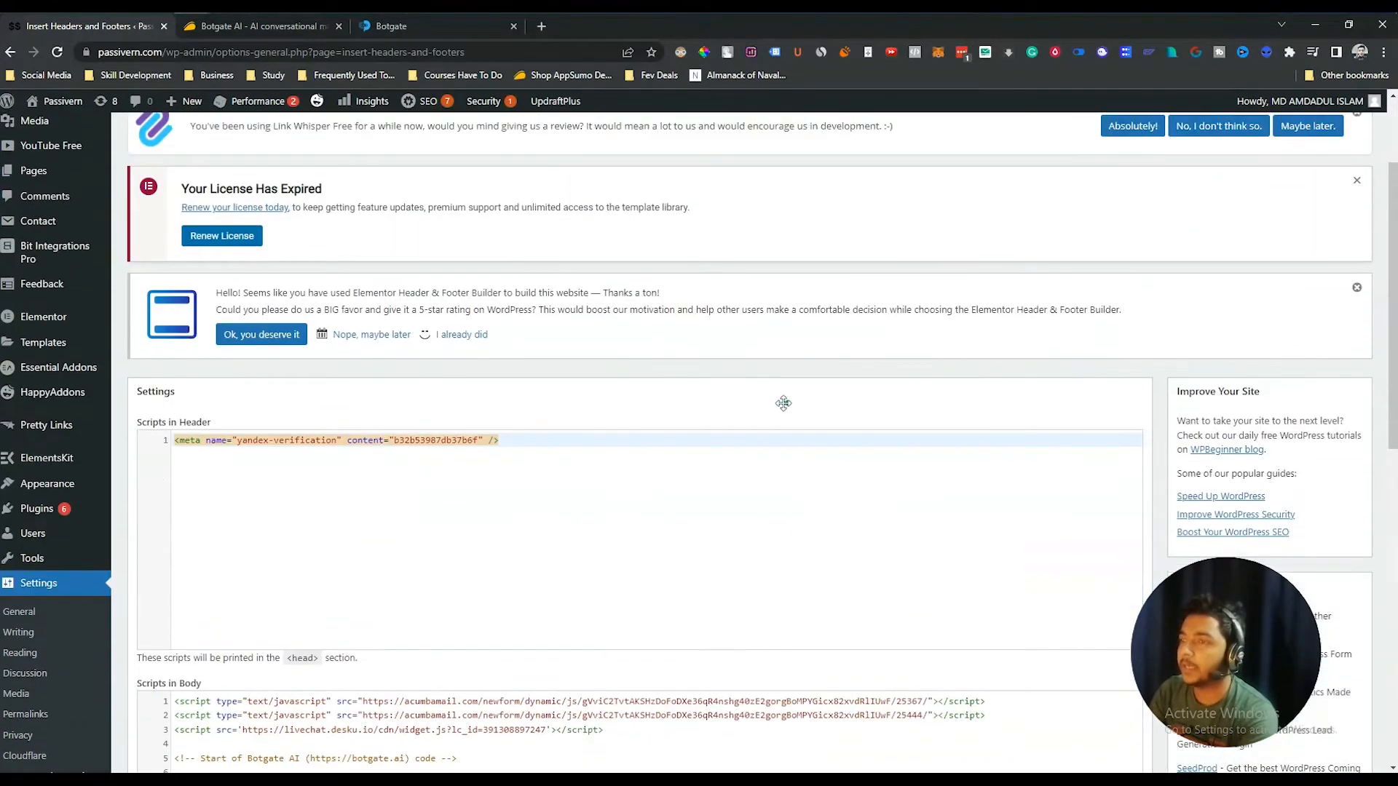
{"action": "scroll", "coordinate": [510, 405], "scroll_direction": "down", "scroll_amount": 10}
{"action": "left_click", "coordinate": [154, 460]}
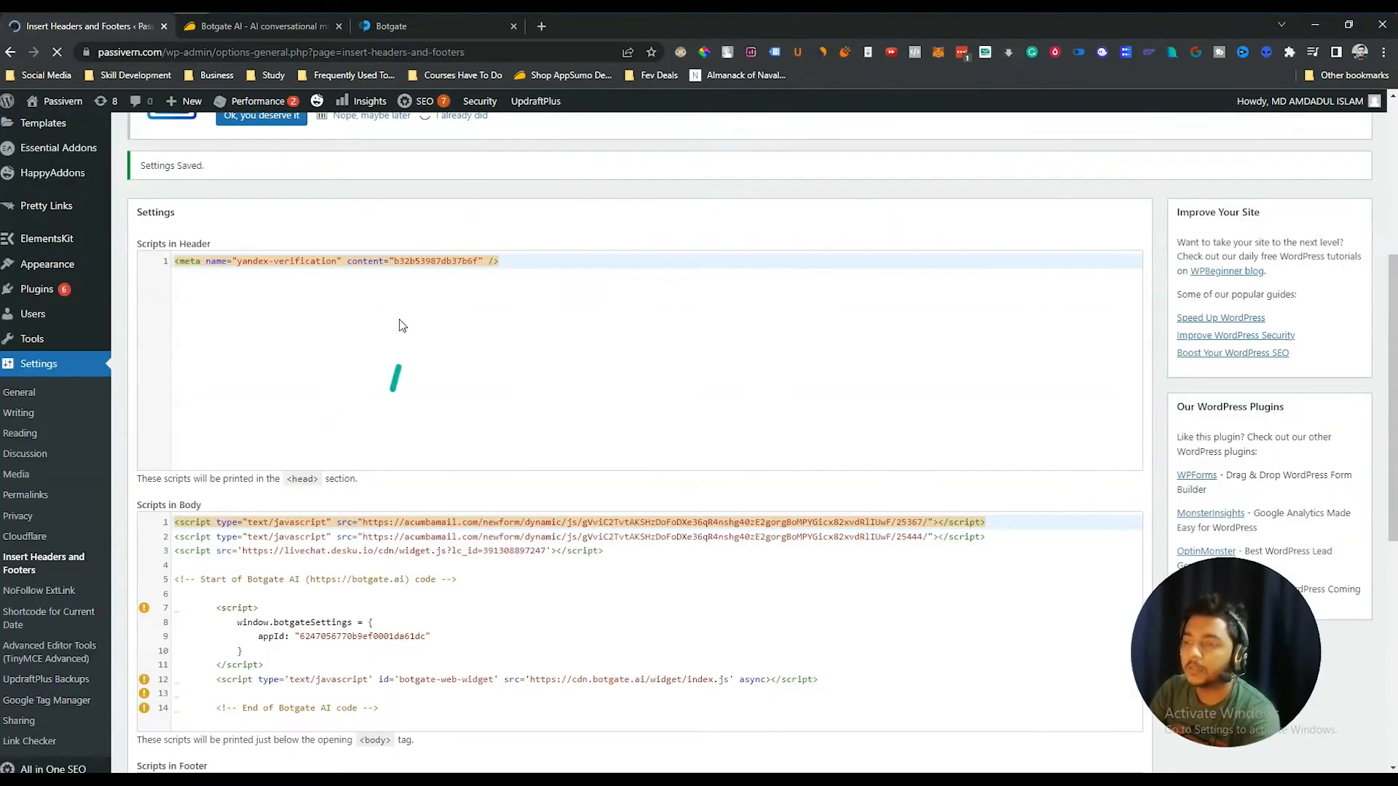
{"action": "scroll", "coordinate": [373, 518], "scroll_direction": "down", "scroll_amount": 1}
{"action": "scroll", "coordinate": [374, 520], "scroll_direction": "up", "scroll_amount": 3}
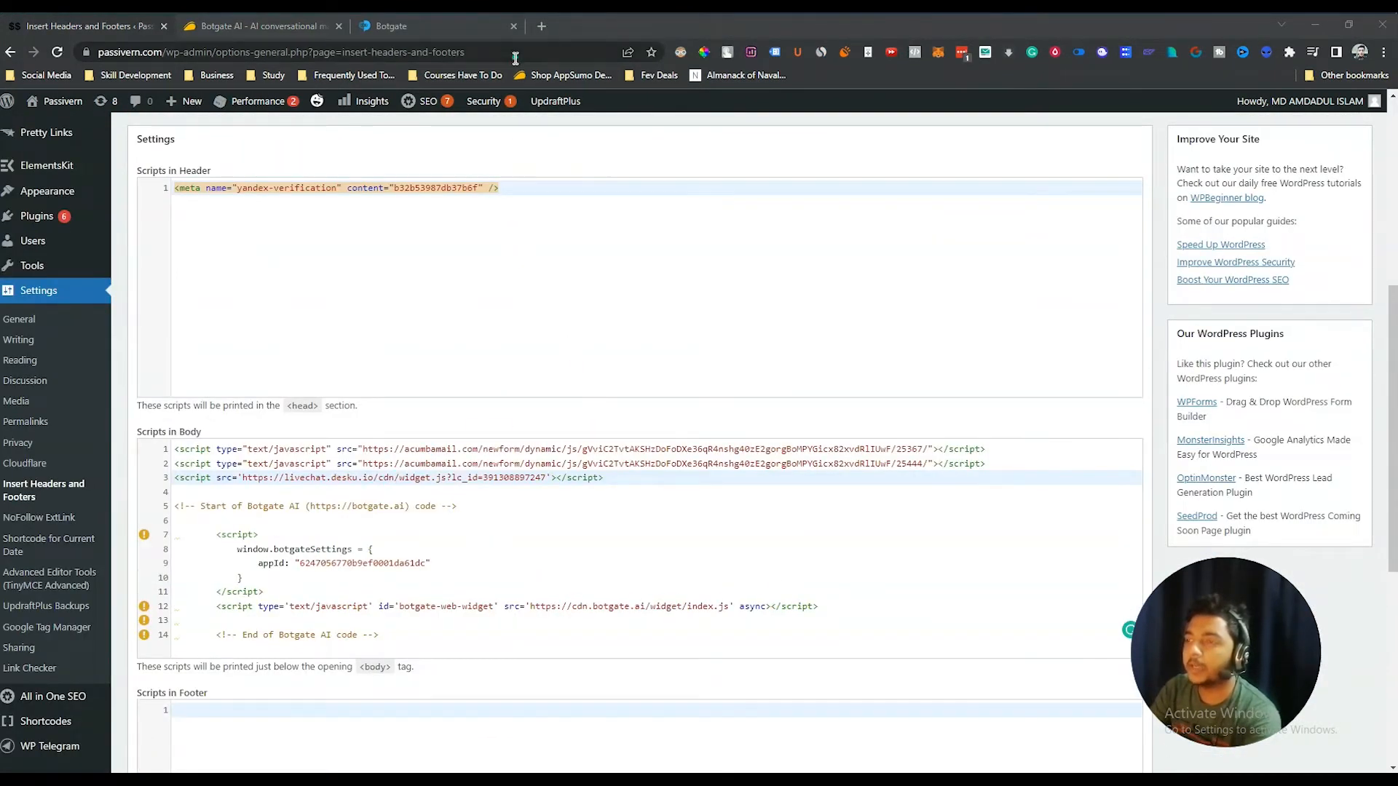
{"action": "left_click", "coordinate": [437, 26]}
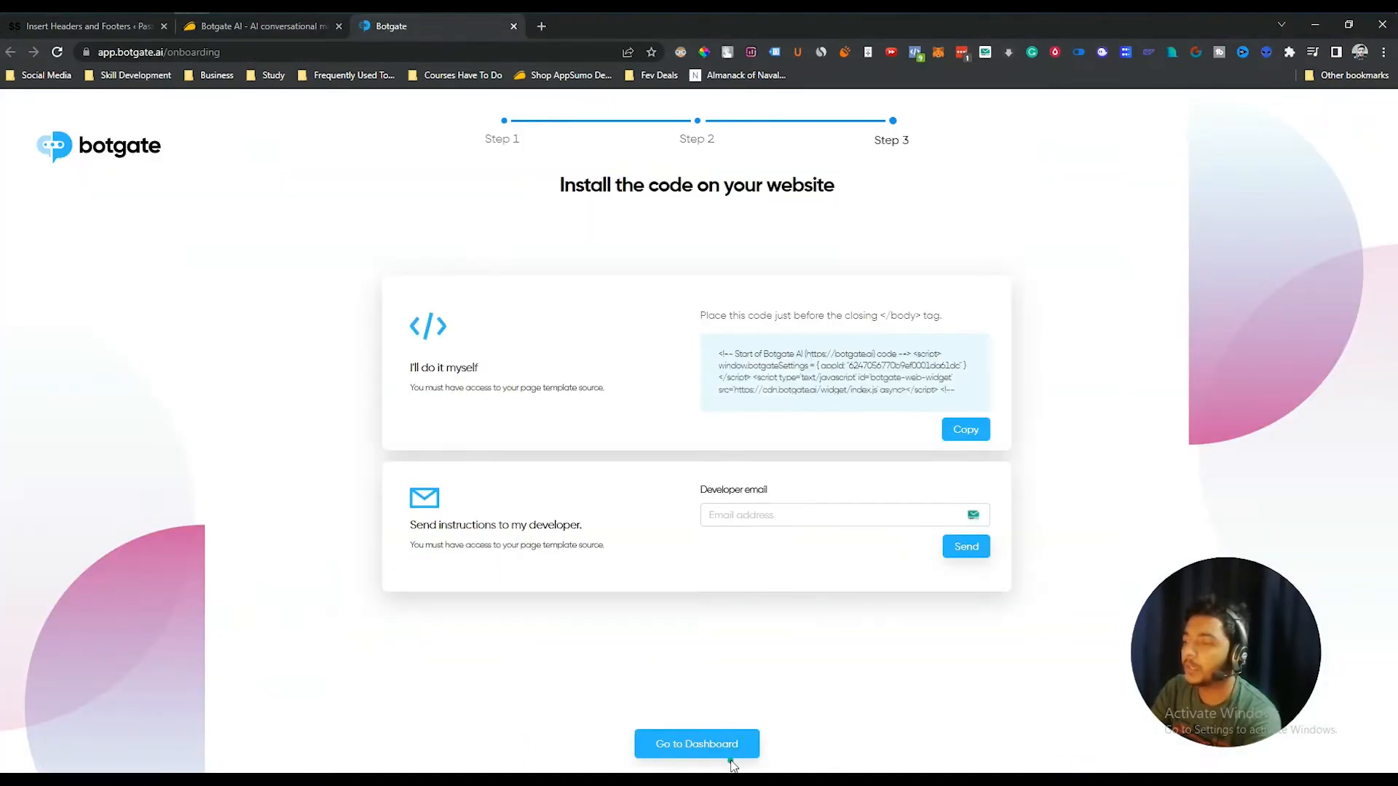
- Go to the dashboard, dismiss the welcome tour, and glance at the insights date range
{"action": "left_click", "coordinate": [697, 741]}
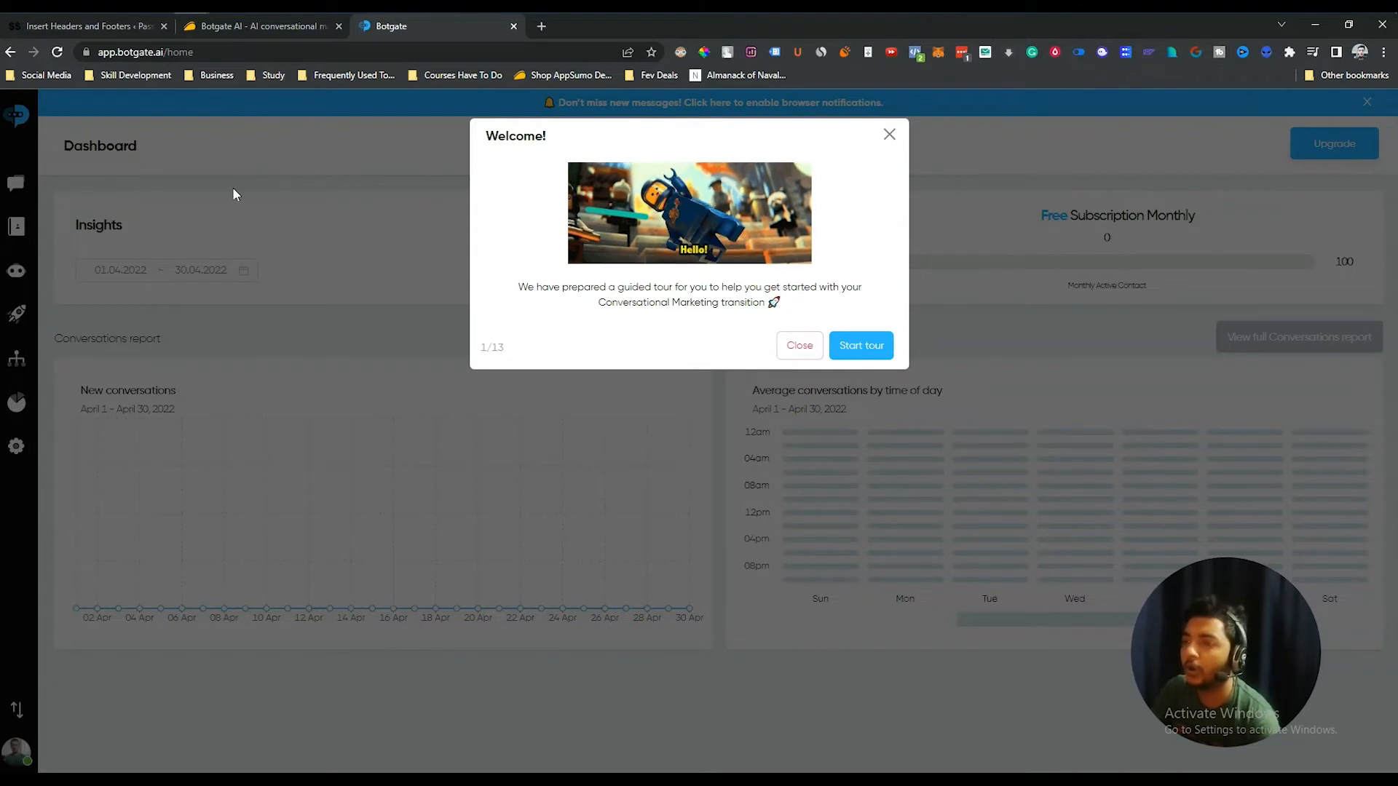
{"action": "left_click", "coordinate": [891, 136]}
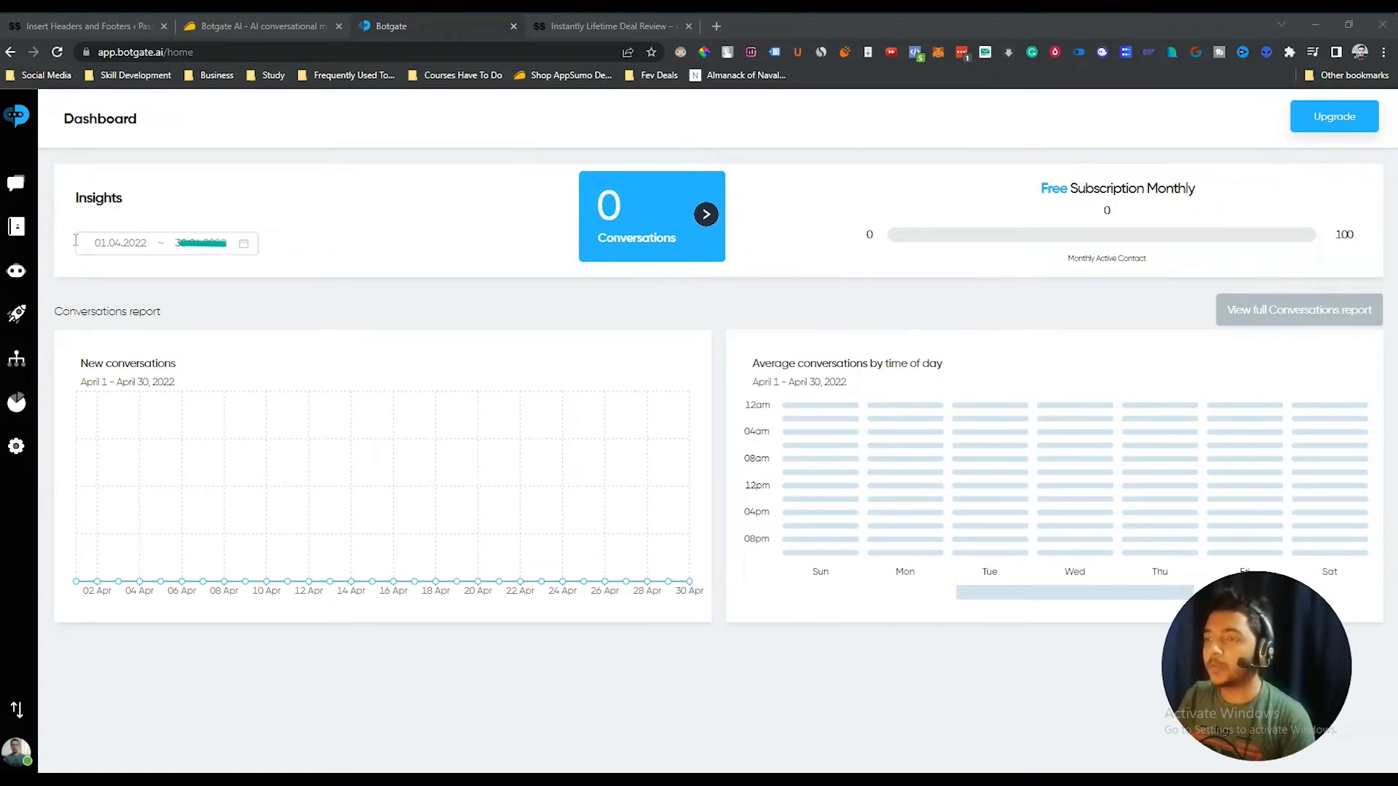
{"action": "left_click", "coordinate": [142, 246]}
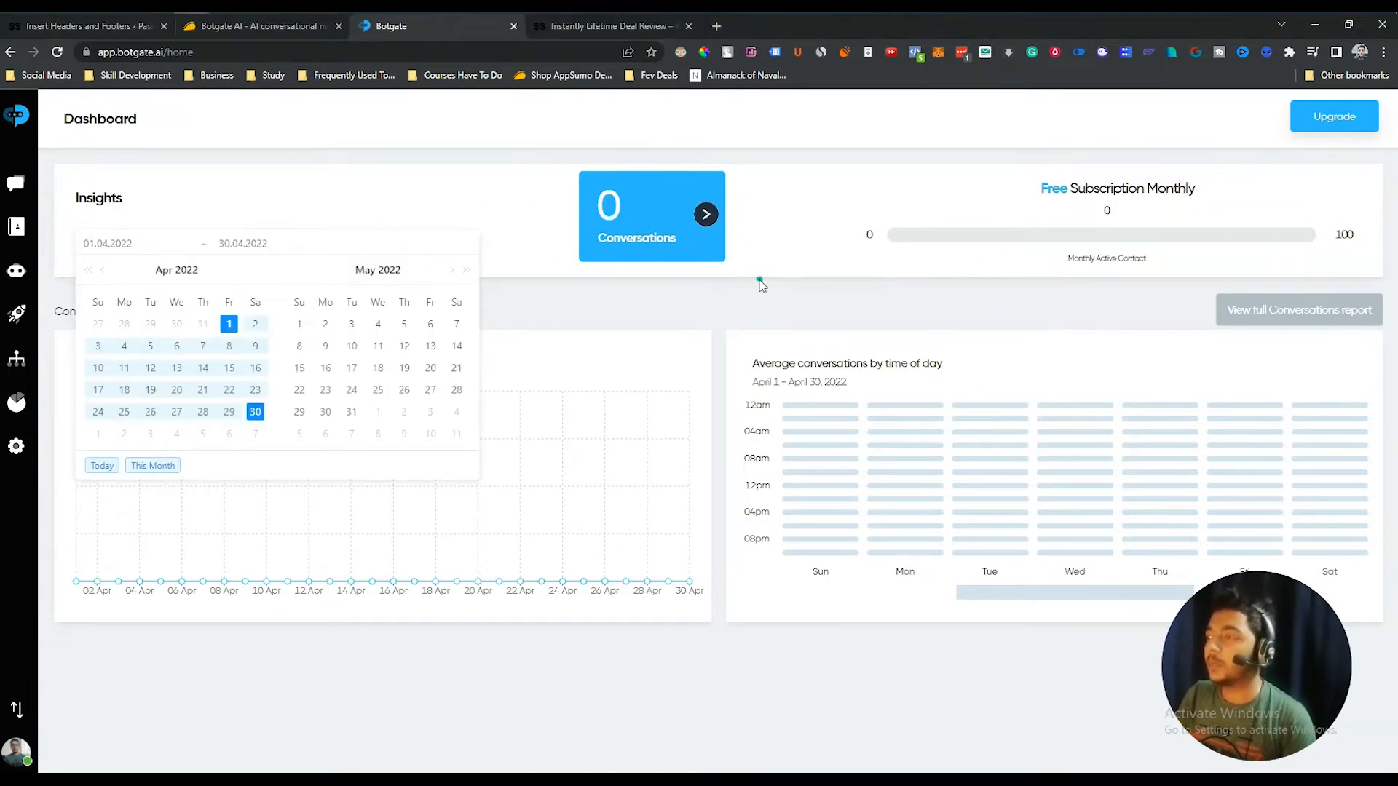
{"action": "left_click", "coordinate": [759, 285]}
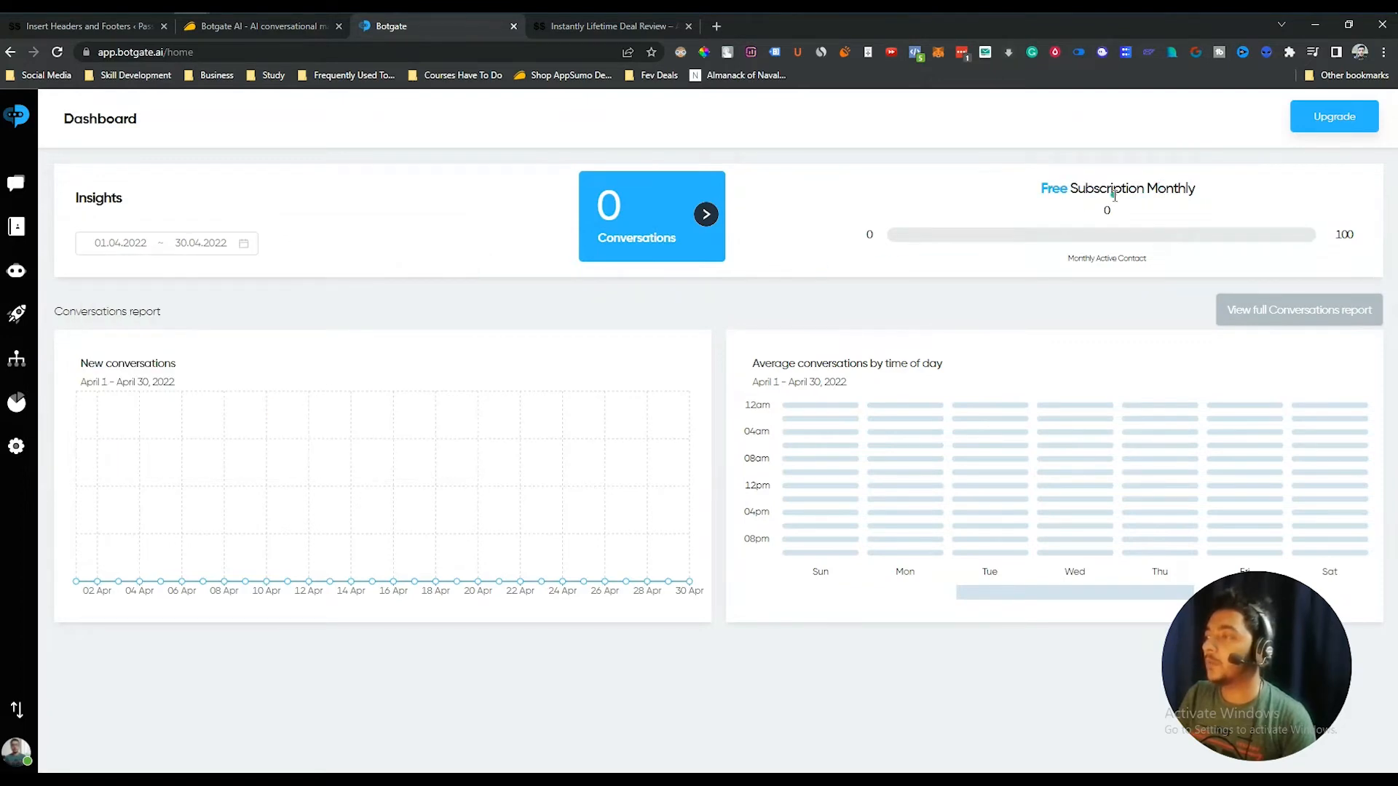
{"action": "left_click", "coordinate": [232, 27]}
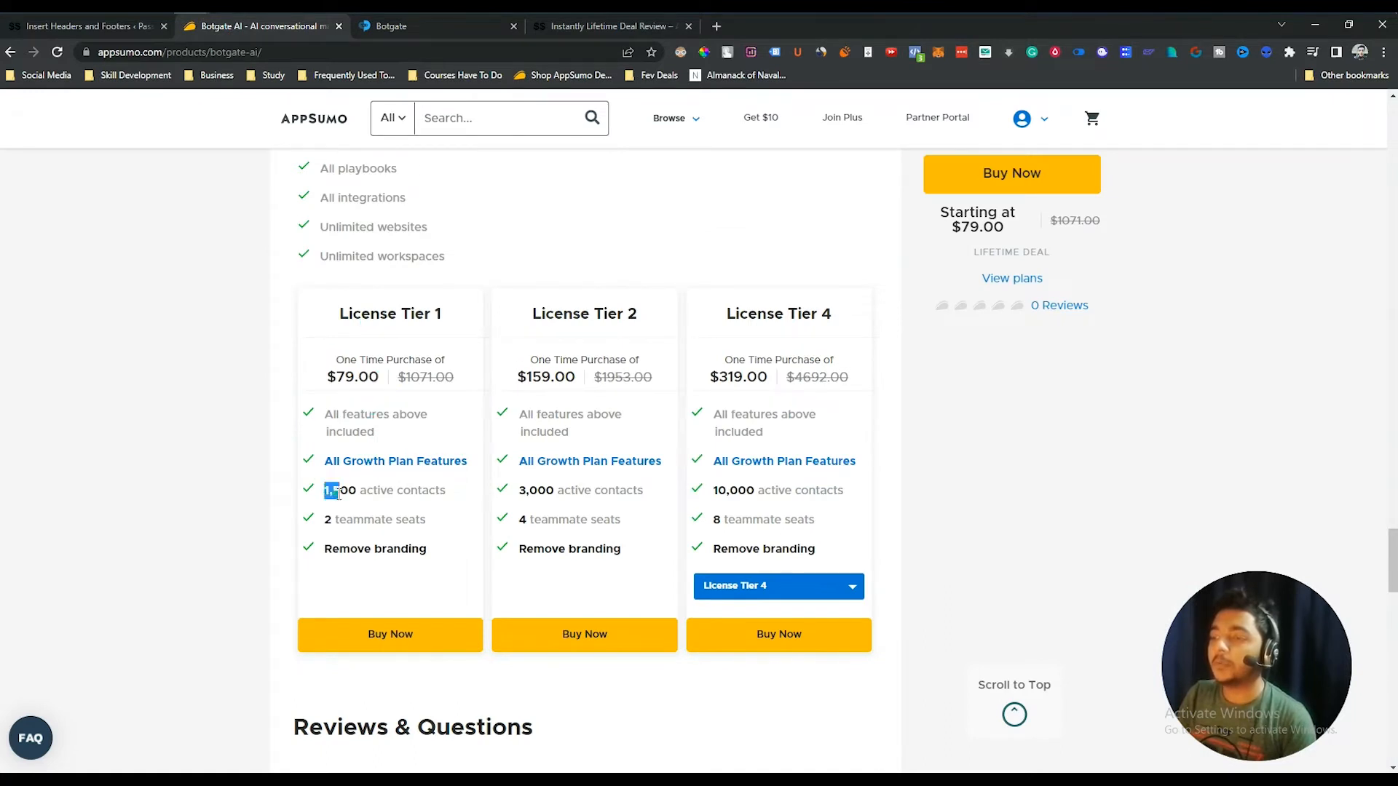
{"action": "left_click_drag", "start_coordinate": [338, 494], "coordinate": [445, 496]}
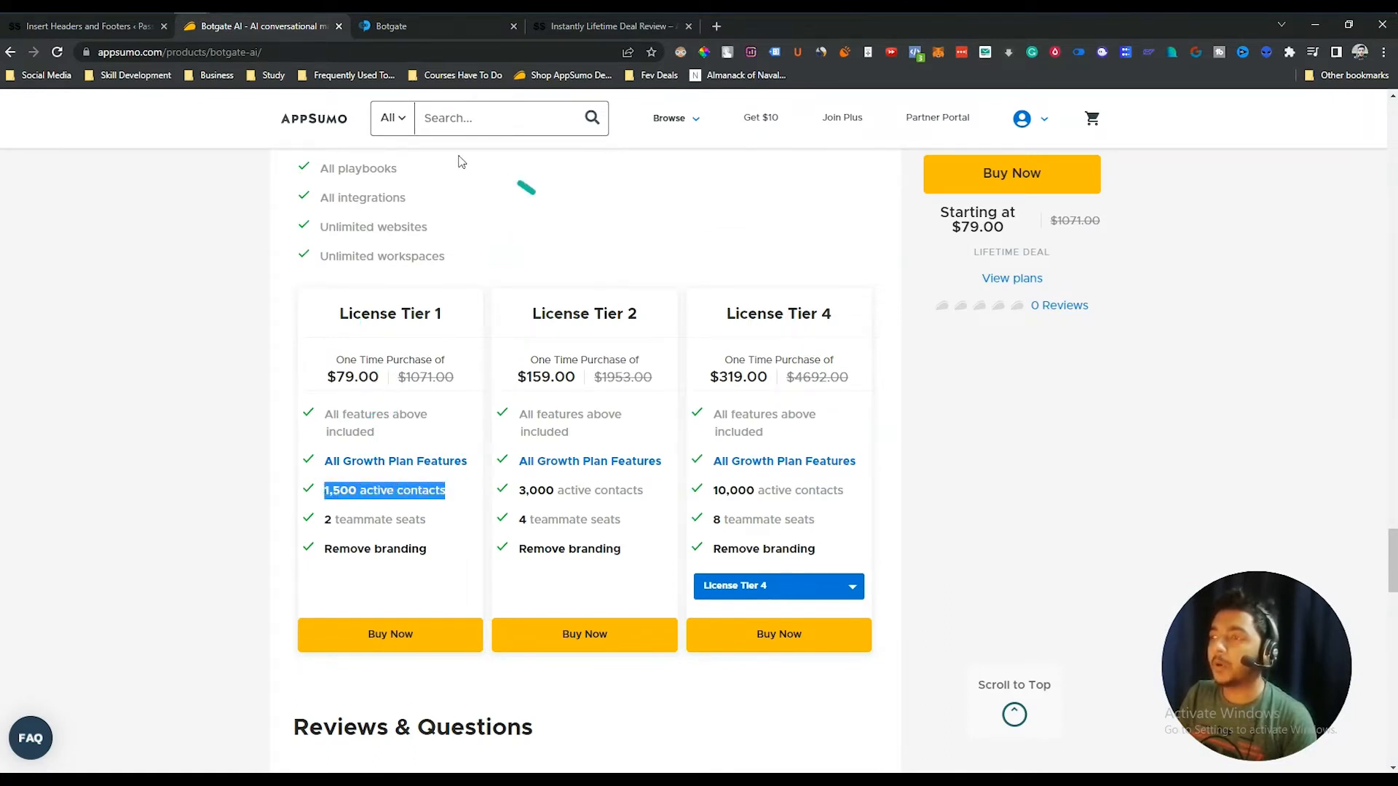
{"action": "key", "text": "ctrl+Tab"}
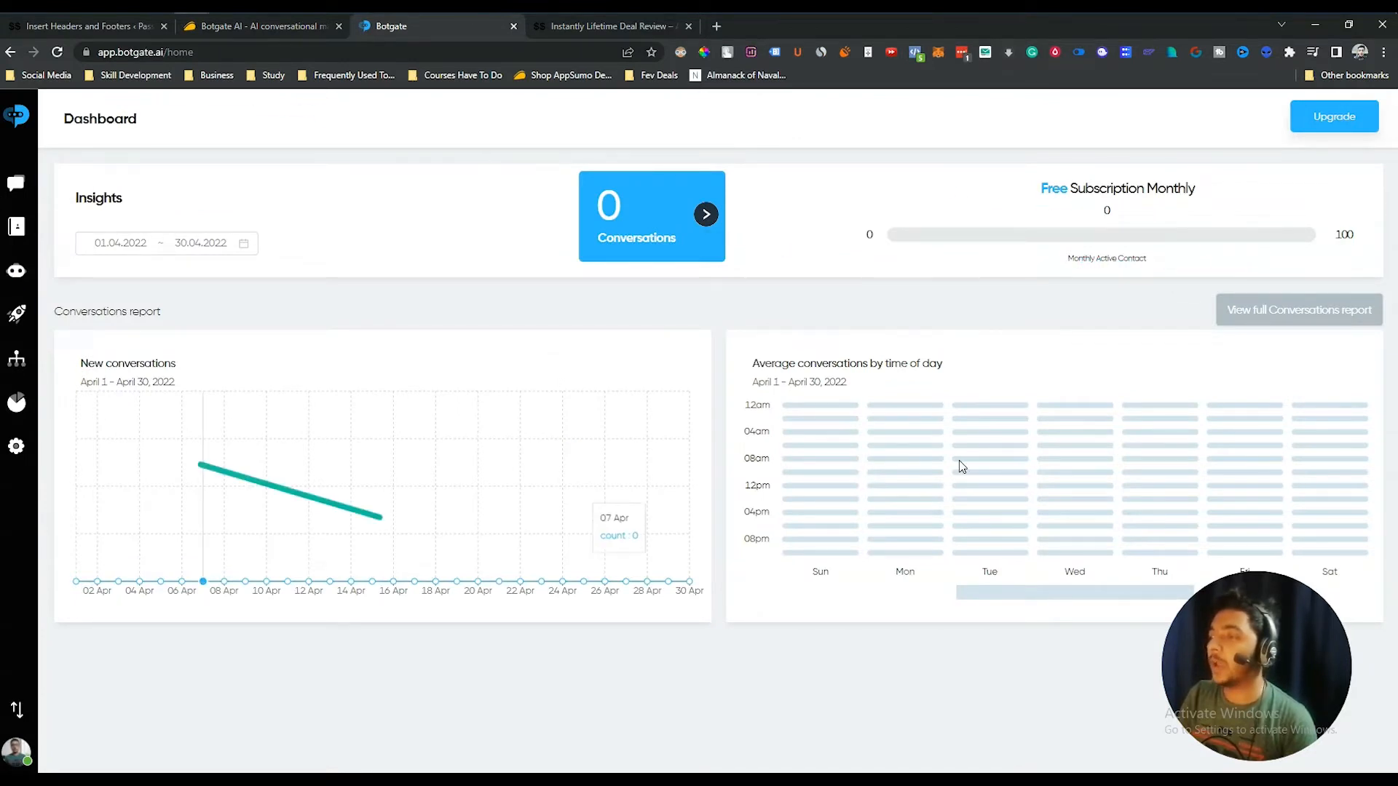
- Point out the Average conversations by time of day and New conversations charts, then open Inbox
{"action": "left_click_drag", "start_coordinate": [757, 365], "coordinate": [952, 367]}
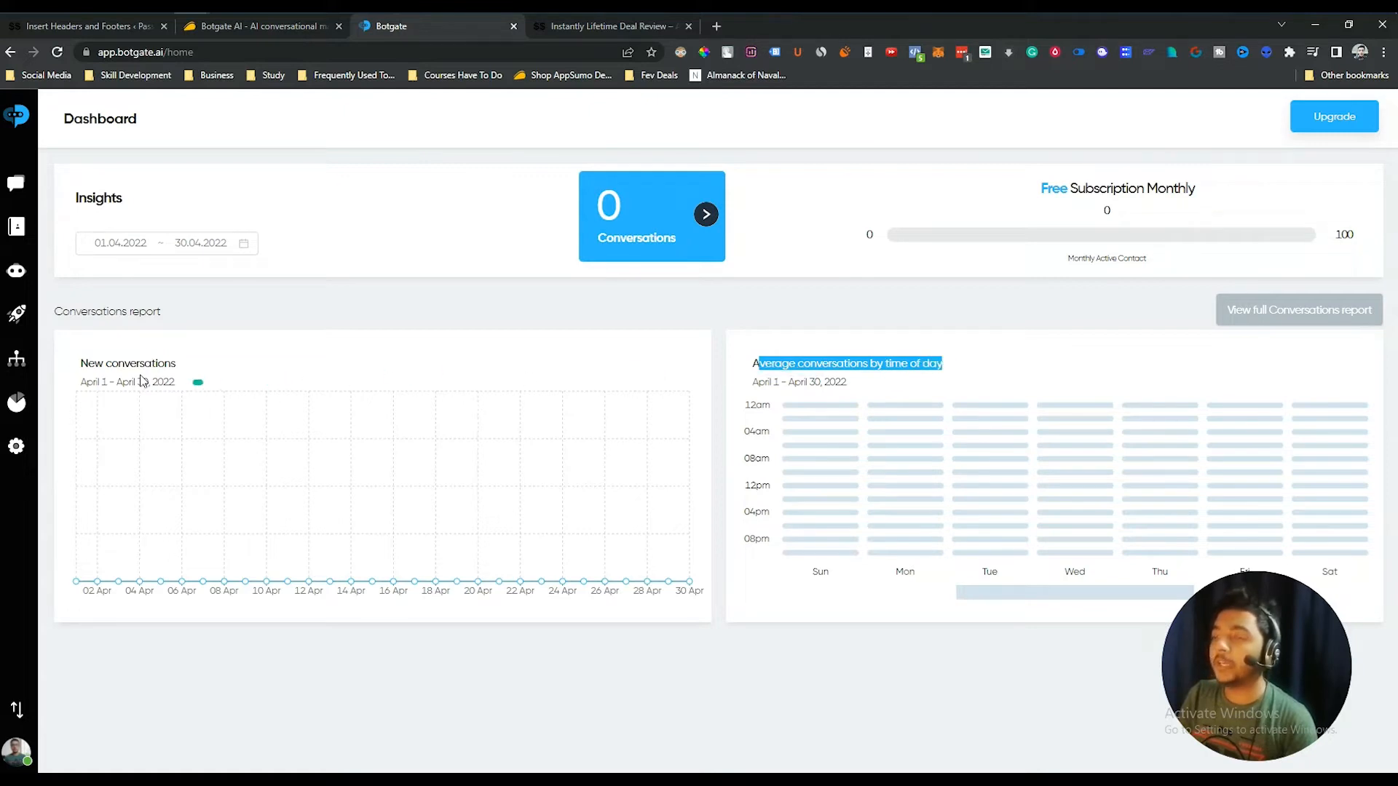
{"action": "left_click_drag", "start_coordinate": [96, 362], "coordinate": [234, 368]}
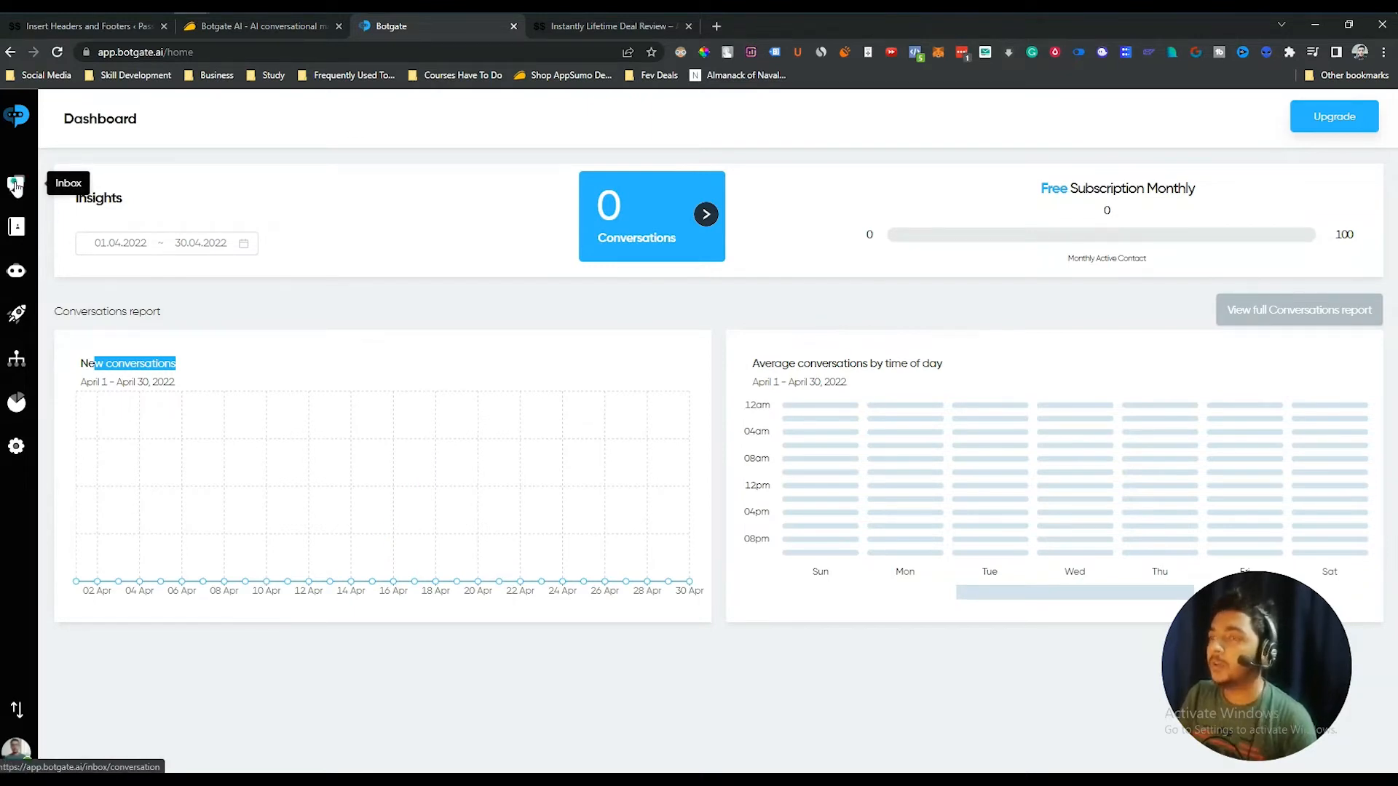
{"action": "left_click", "coordinate": [16, 186]}
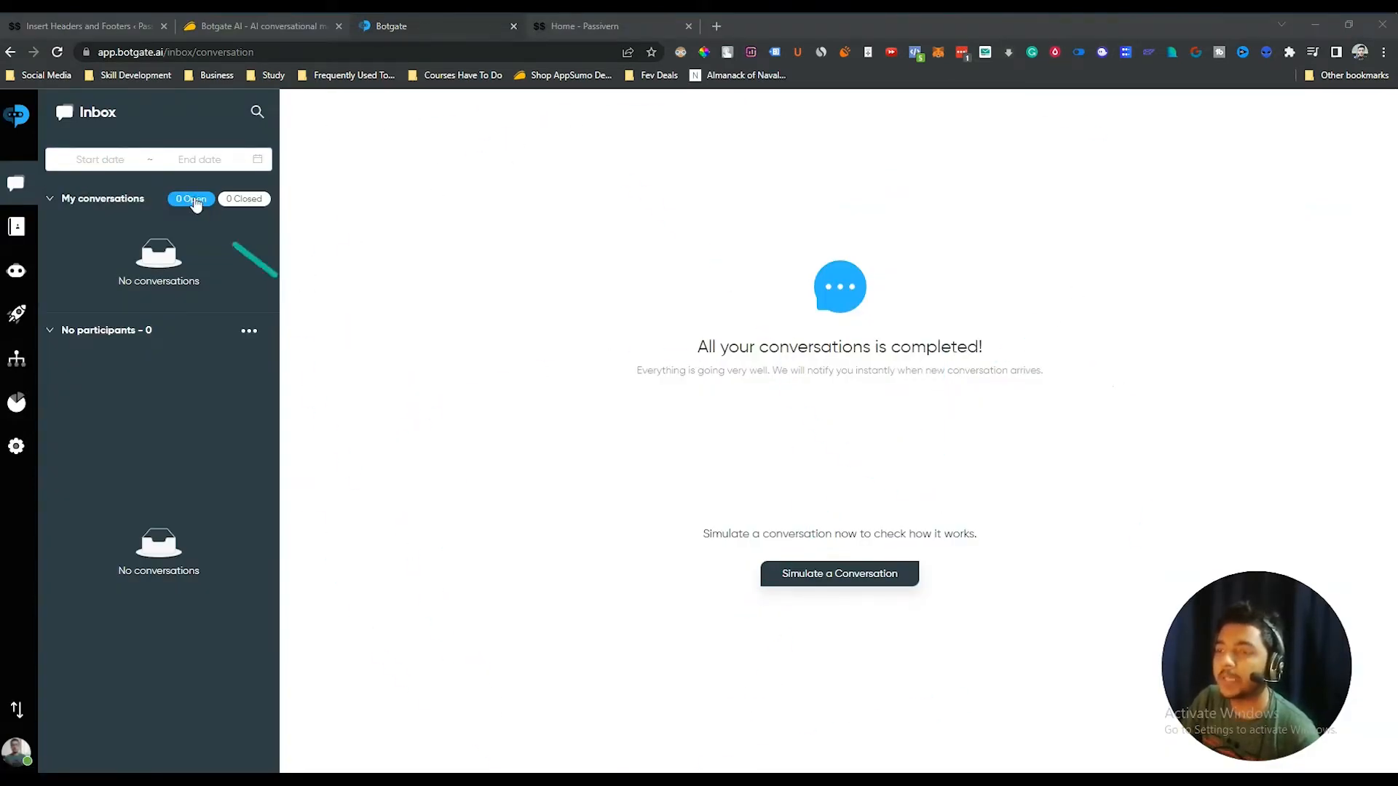
- Check the empty inbox's Start date filter, then open the All Contacts list
{"action": "left_click", "coordinate": [115, 160]}
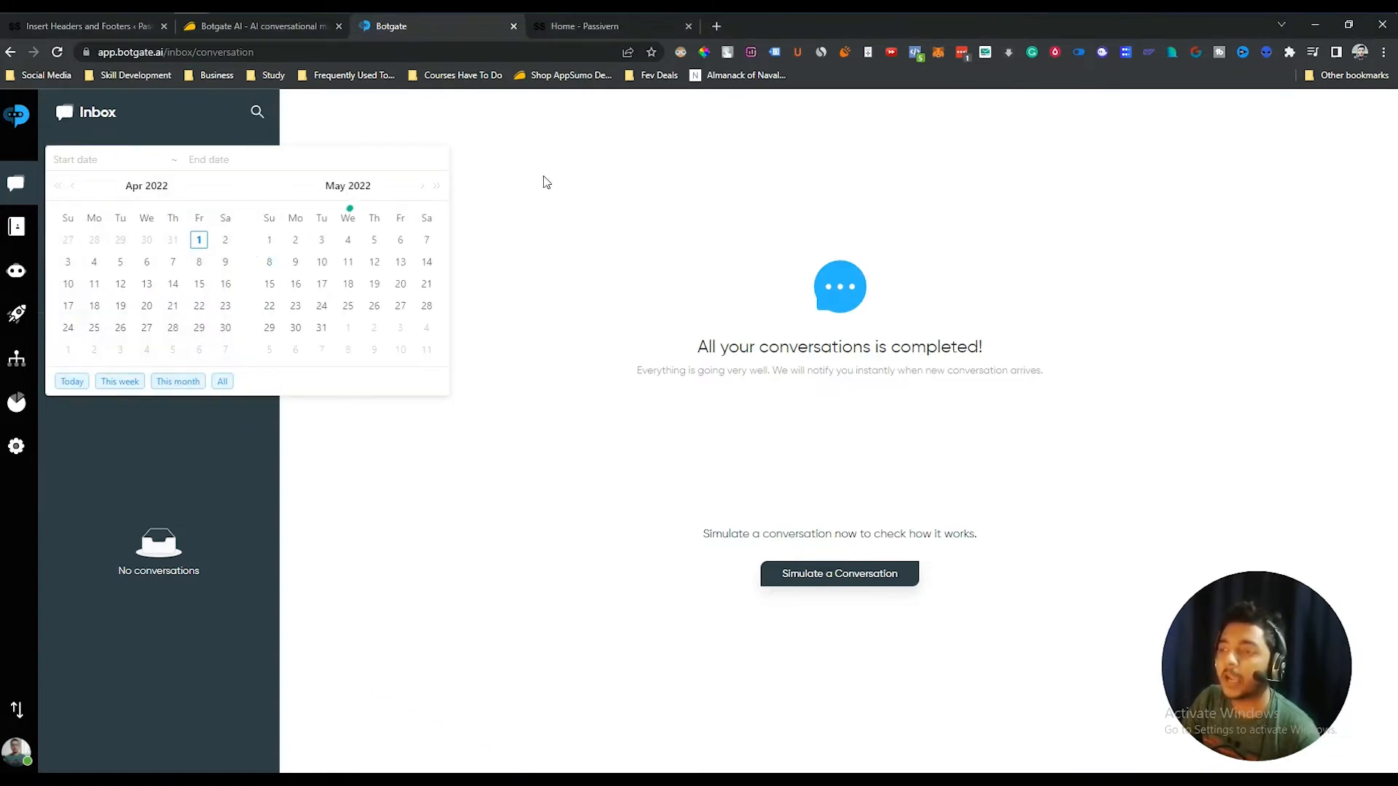
{"action": "left_click", "coordinate": [620, 177]}
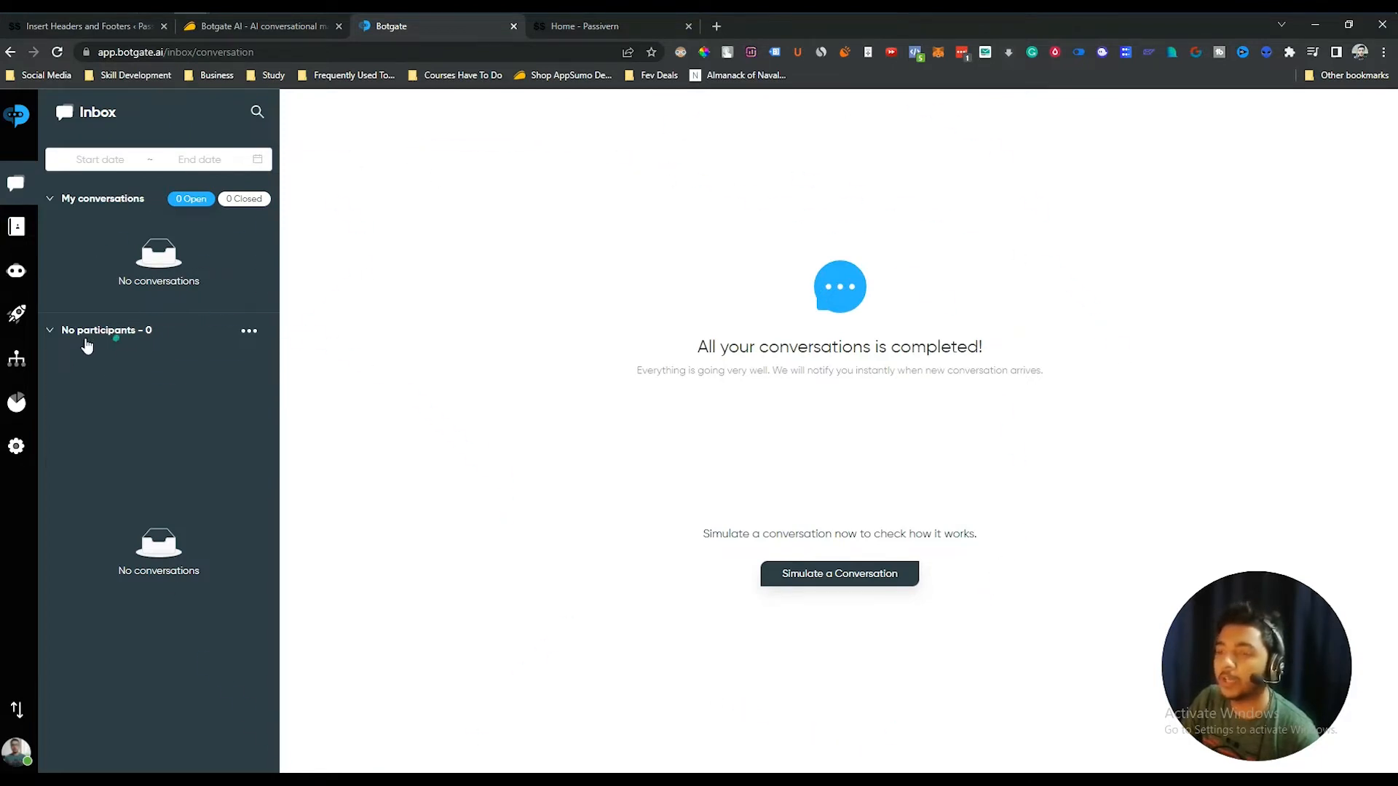
{"action": "left_click", "coordinate": [23, 226]}
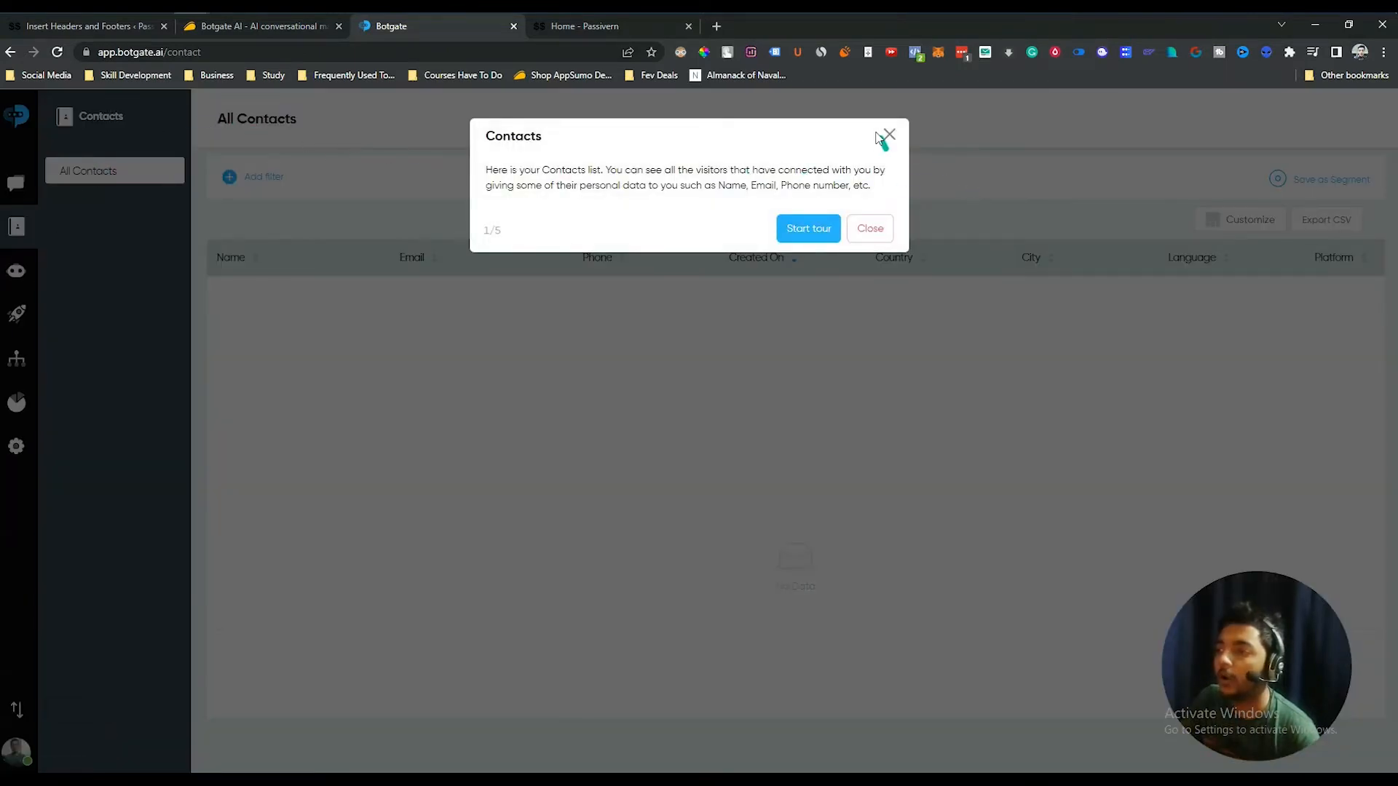
- Dismiss the Contacts tour and open the Bots list with the published Get more leads bot
{"action": "left_click", "coordinate": [887, 138]}
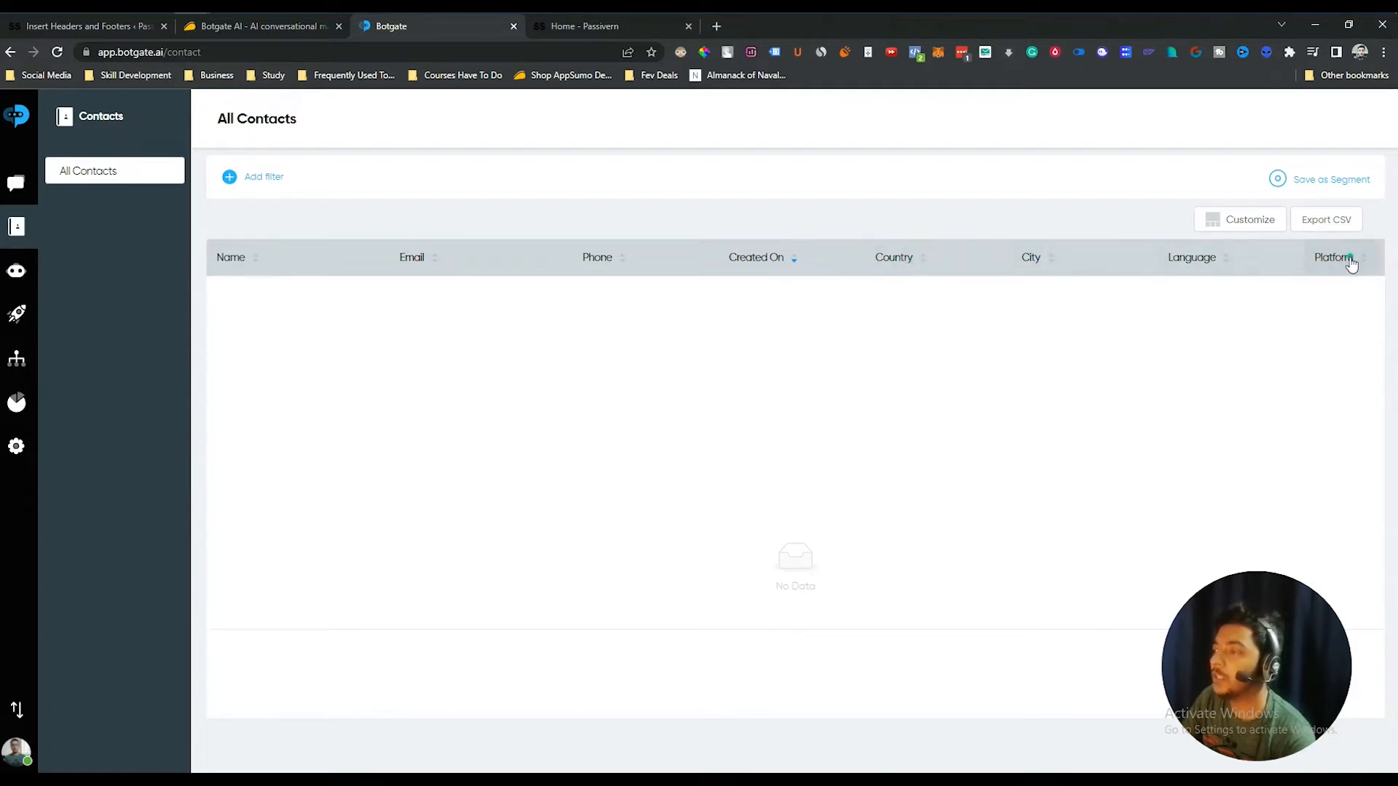
{"action": "left_click", "coordinate": [18, 273]}
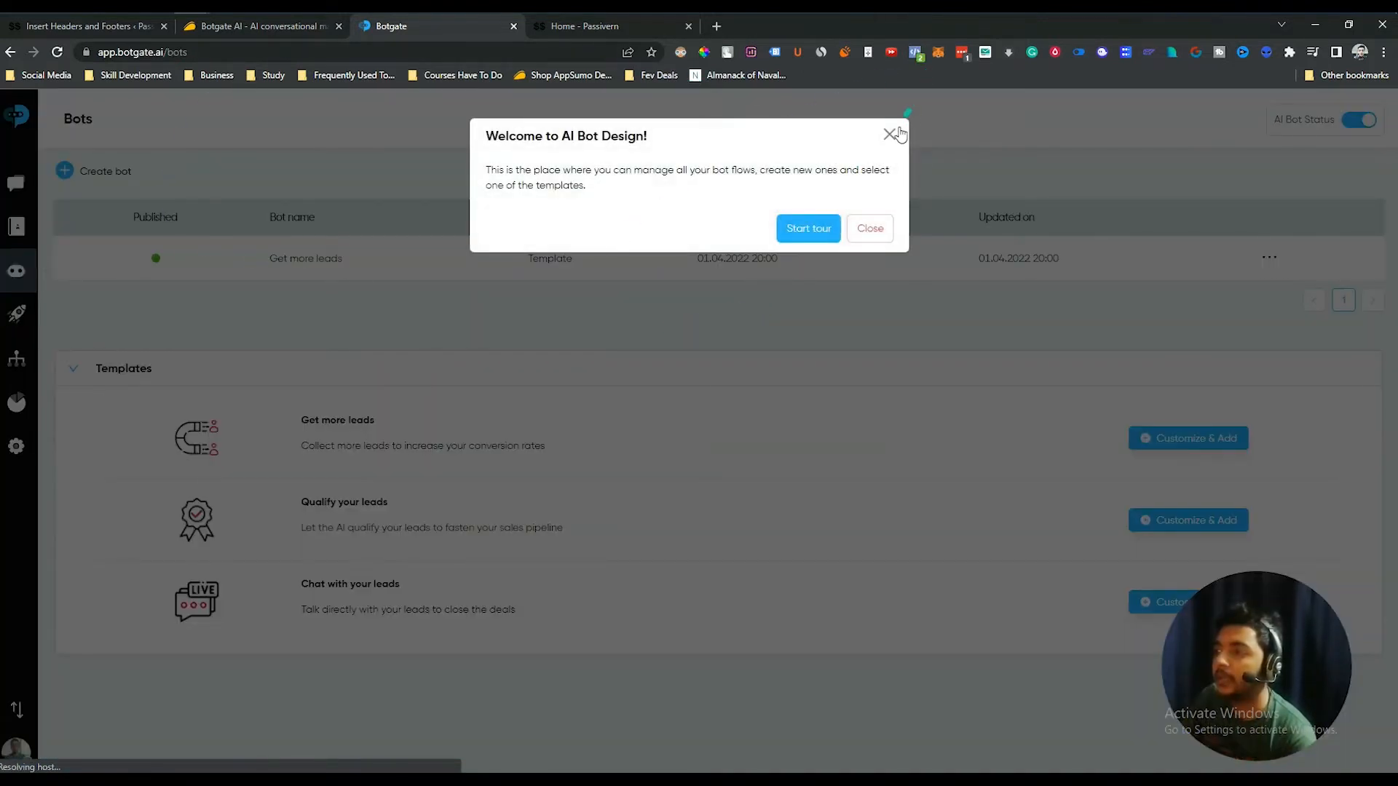
- Dismiss the AI Bot Design welcome, reload the Bots list, and open Get more leads for editing
{"action": "left_click", "coordinate": [891, 136]}
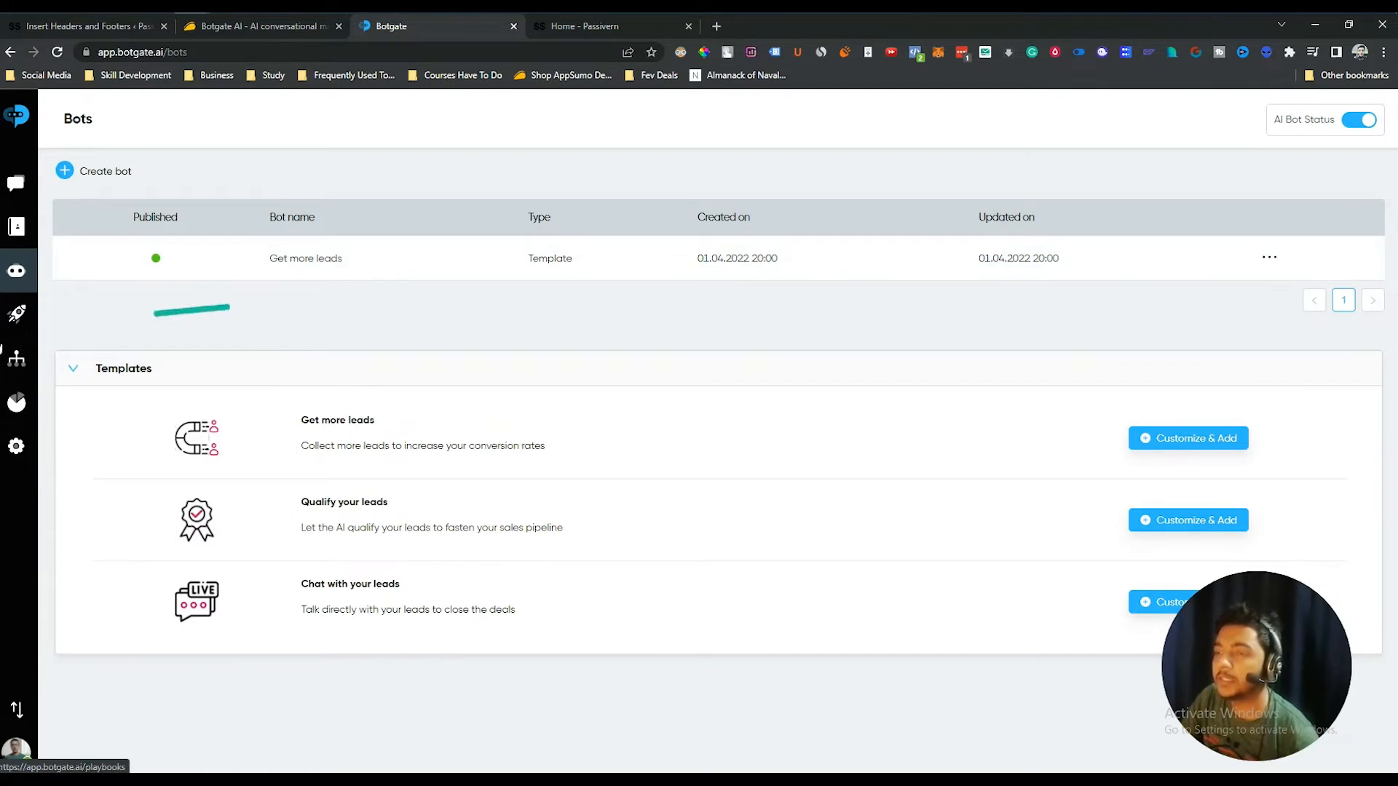
{"action": "left_click", "coordinate": [16, 286]}
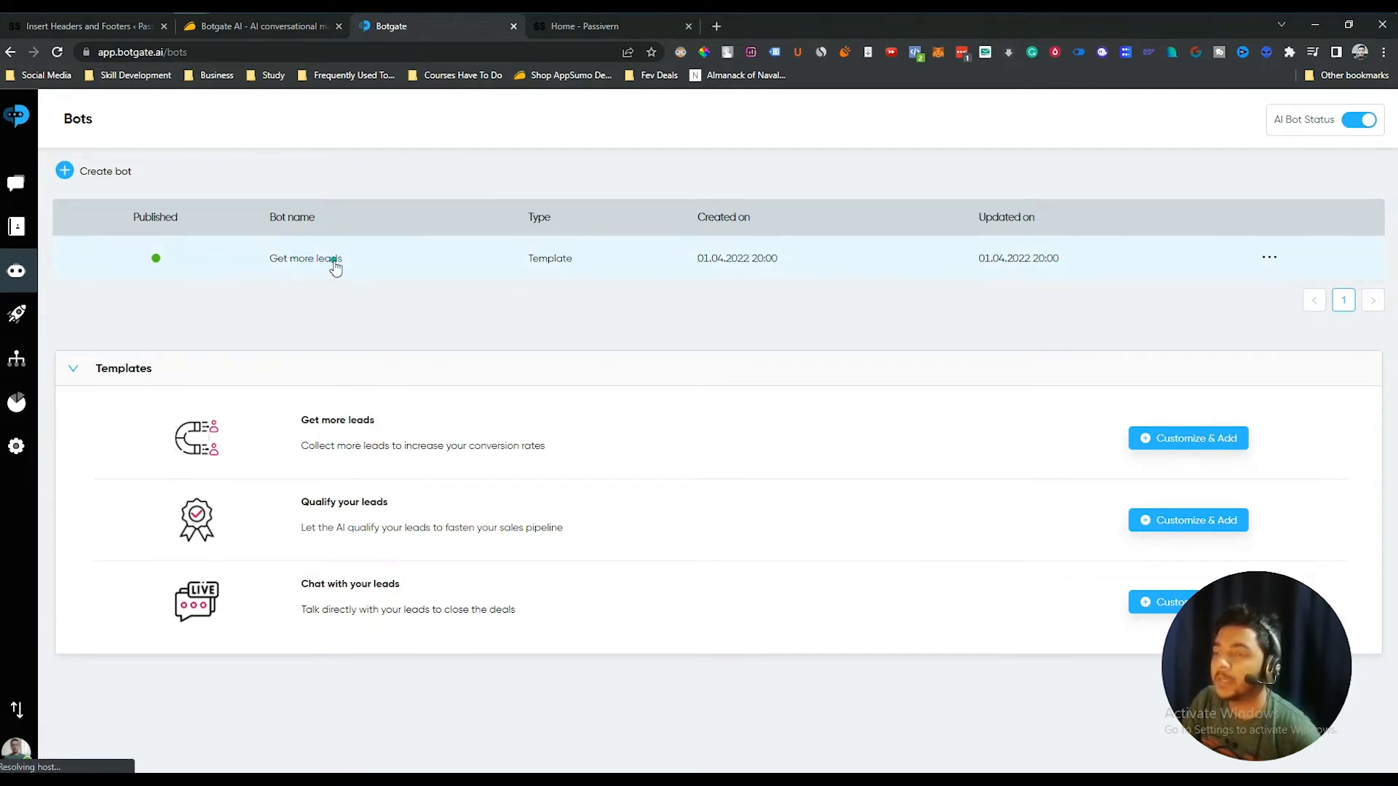
{"action": "left_click", "coordinate": [68, 174]}
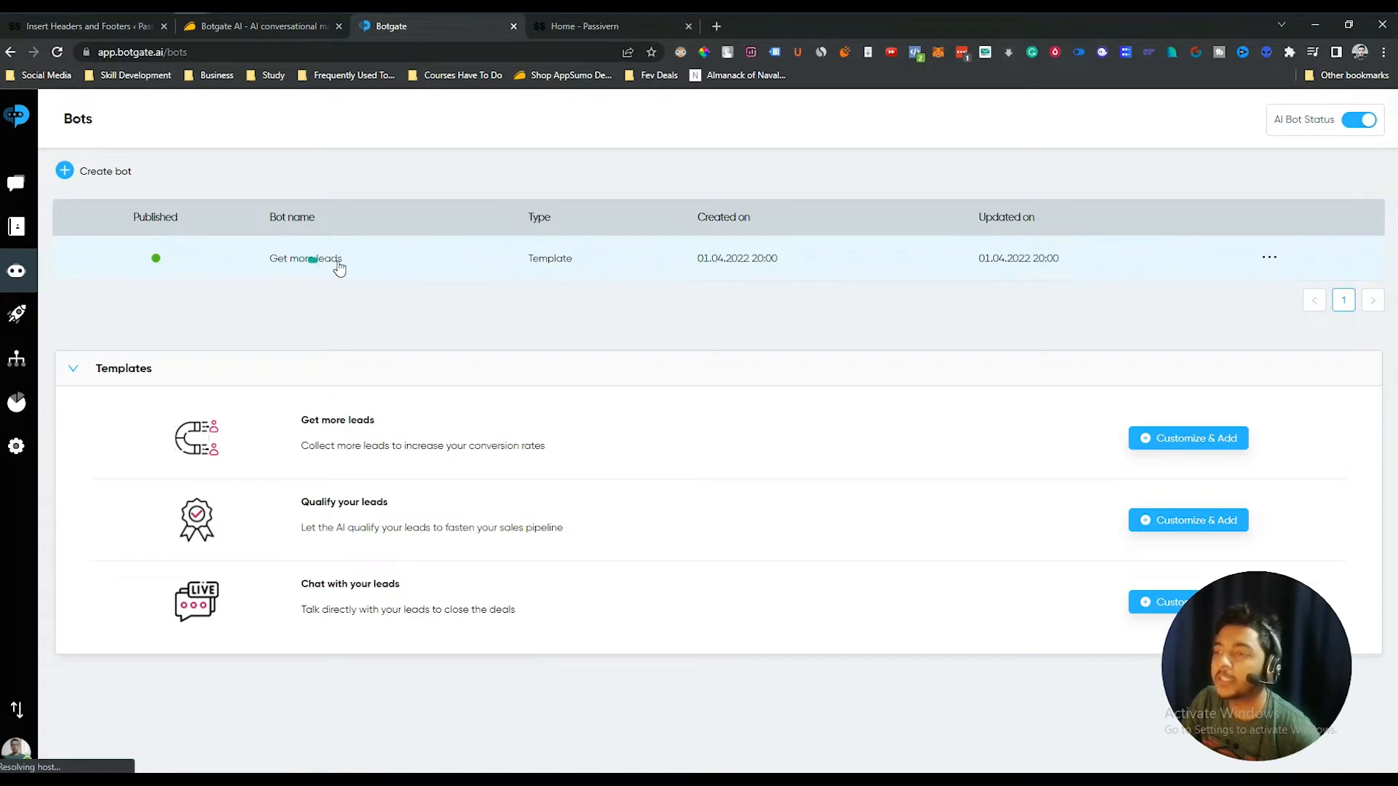
{"action": "left_click", "coordinate": [243, 264]}
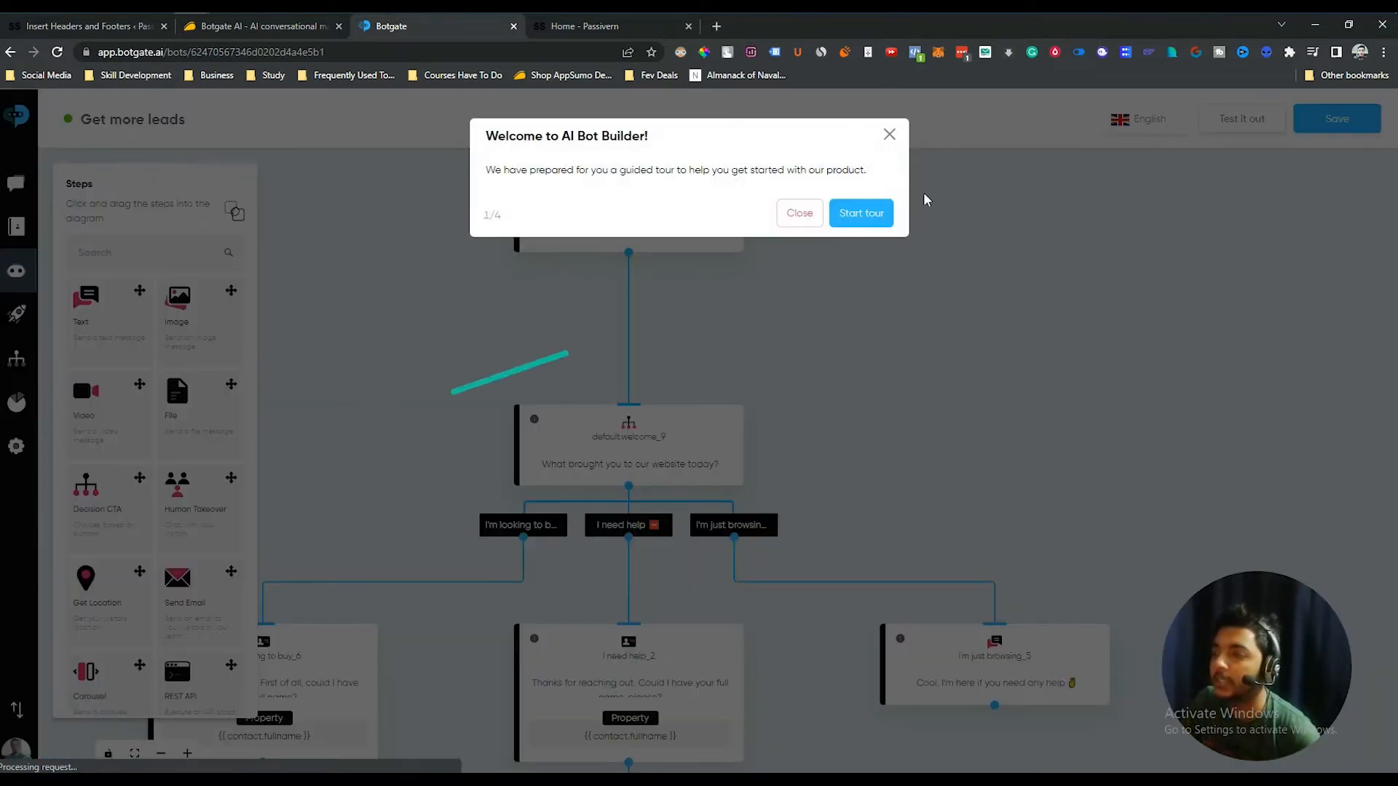
- Dismiss the builder tour, review default.welcome_1's 17 AI User Says greetings, then close its panel
{"action": "left_click", "coordinate": [889, 135]}
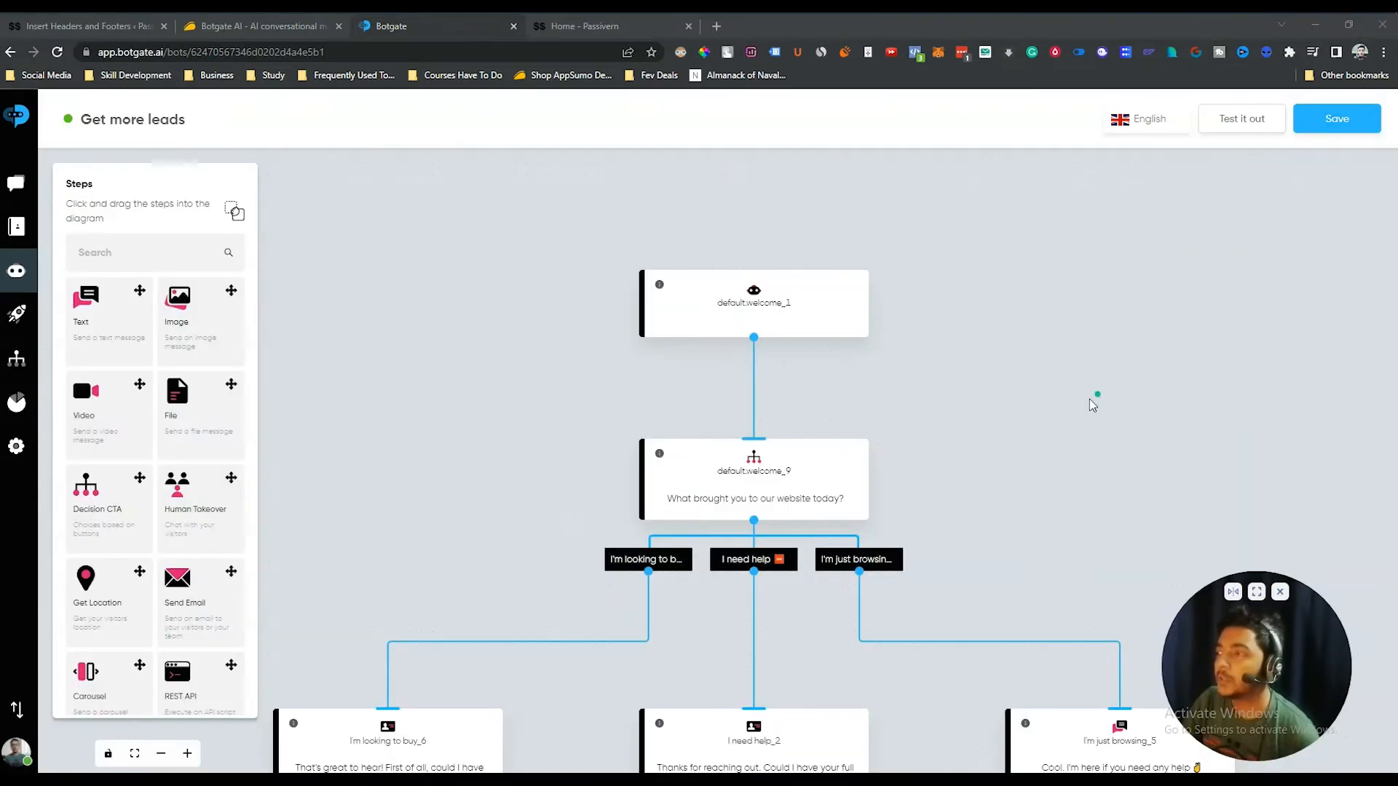
{"action": "left_click_drag", "start_coordinate": [1074, 437], "coordinate": [1043, 246]}
{"action": "left_click_drag", "start_coordinate": [1069, 299], "coordinate": [1023, 456]}
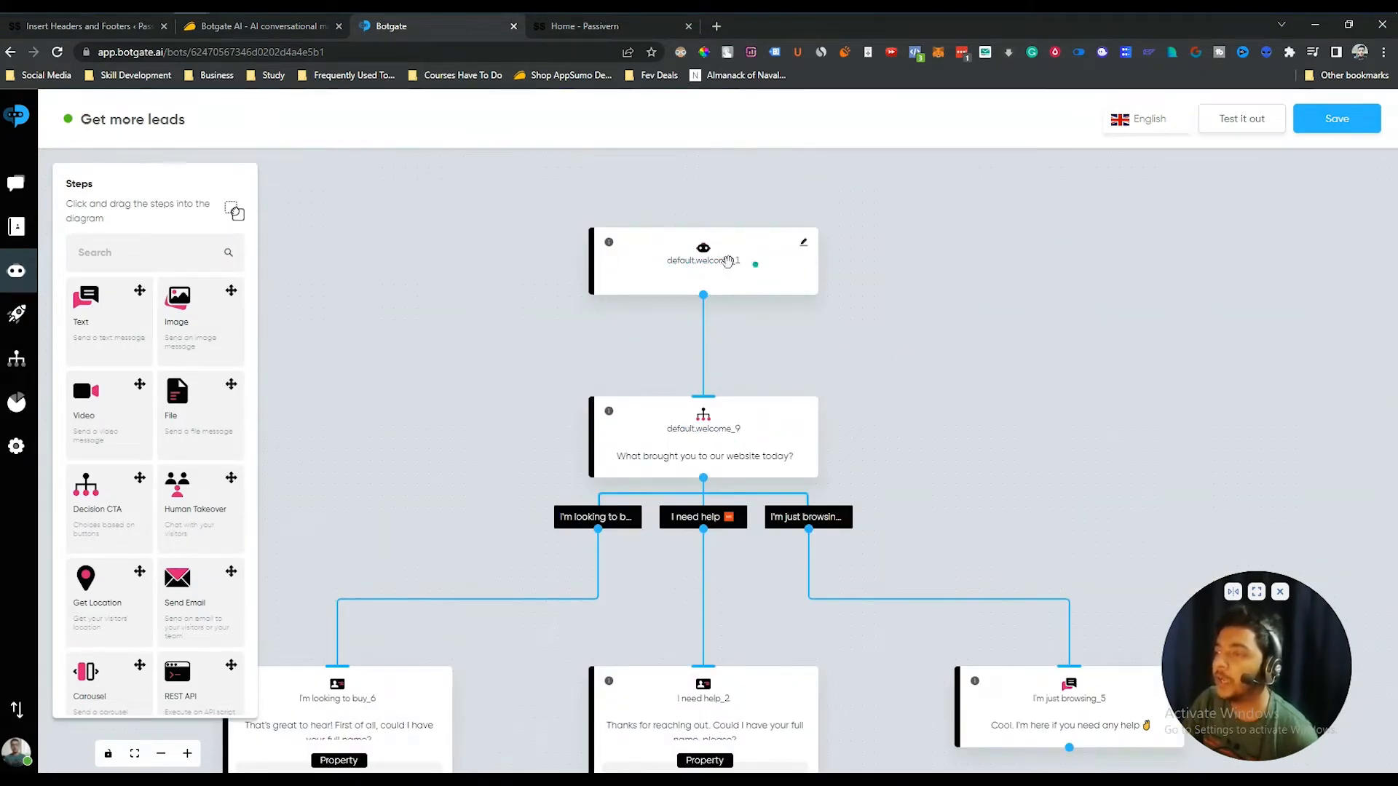
{"action": "left_click", "coordinate": [806, 248]}
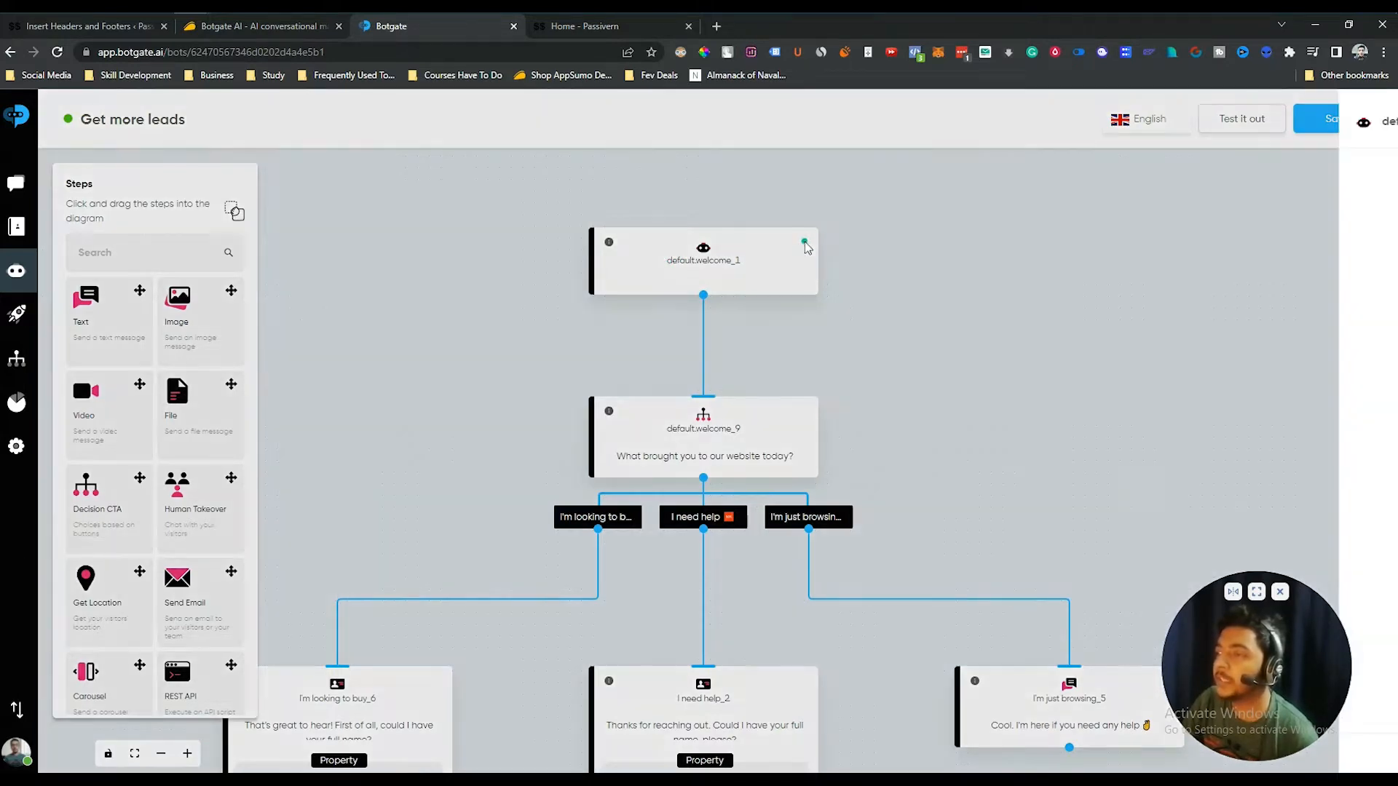
{"action": "left_click", "coordinate": [1324, 175]}
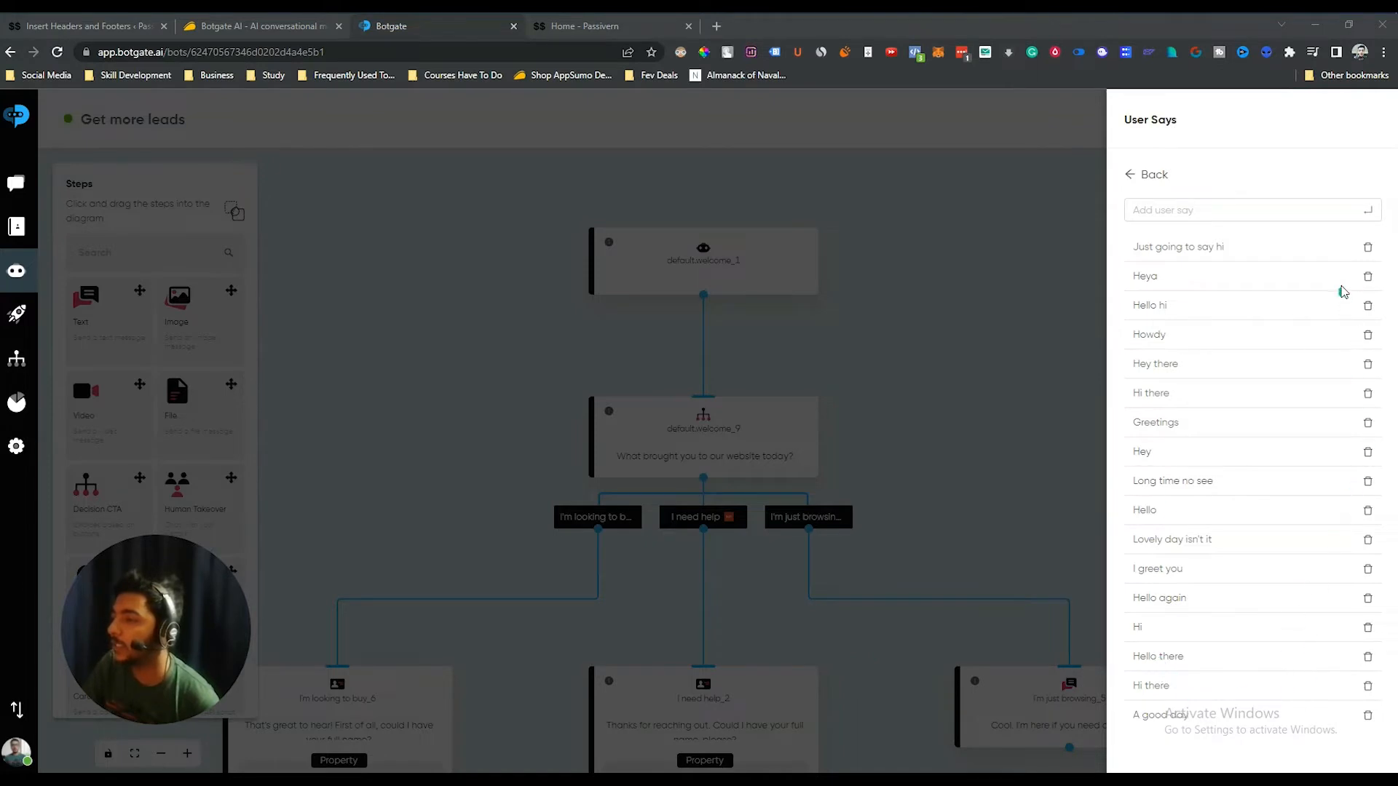
{"action": "left_click", "coordinate": [1204, 211]}
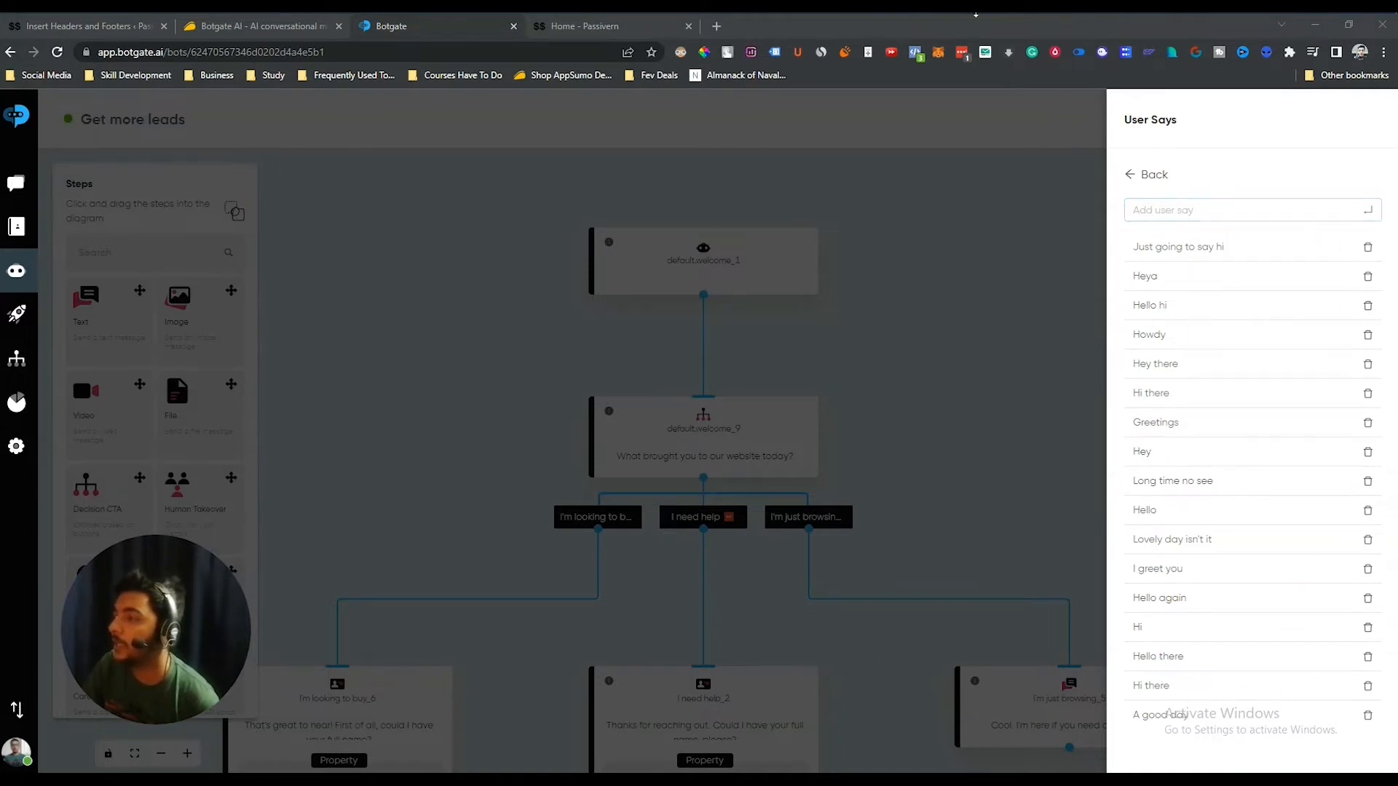
{"action": "left_click", "coordinate": [989, 290]}
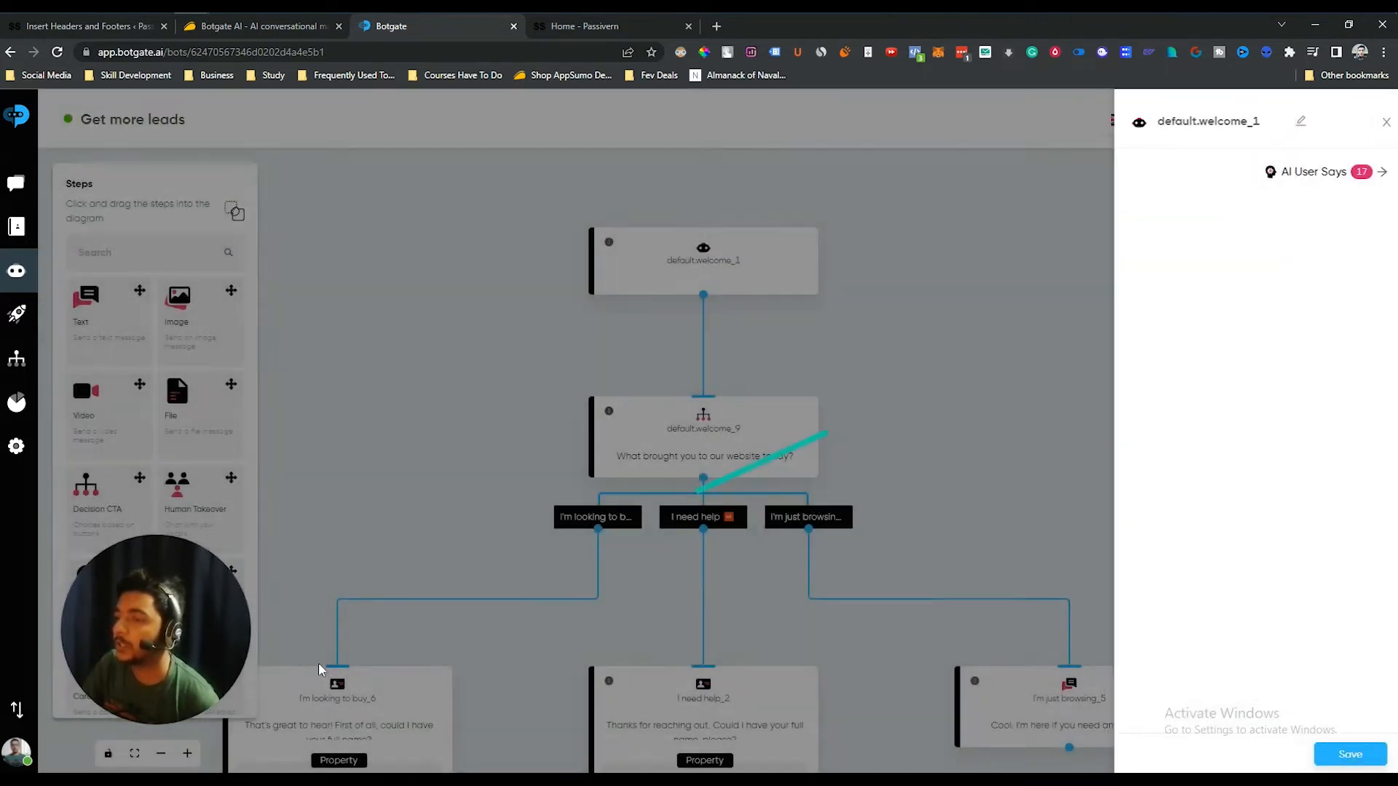
{"action": "left_click", "coordinate": [318, 668]}
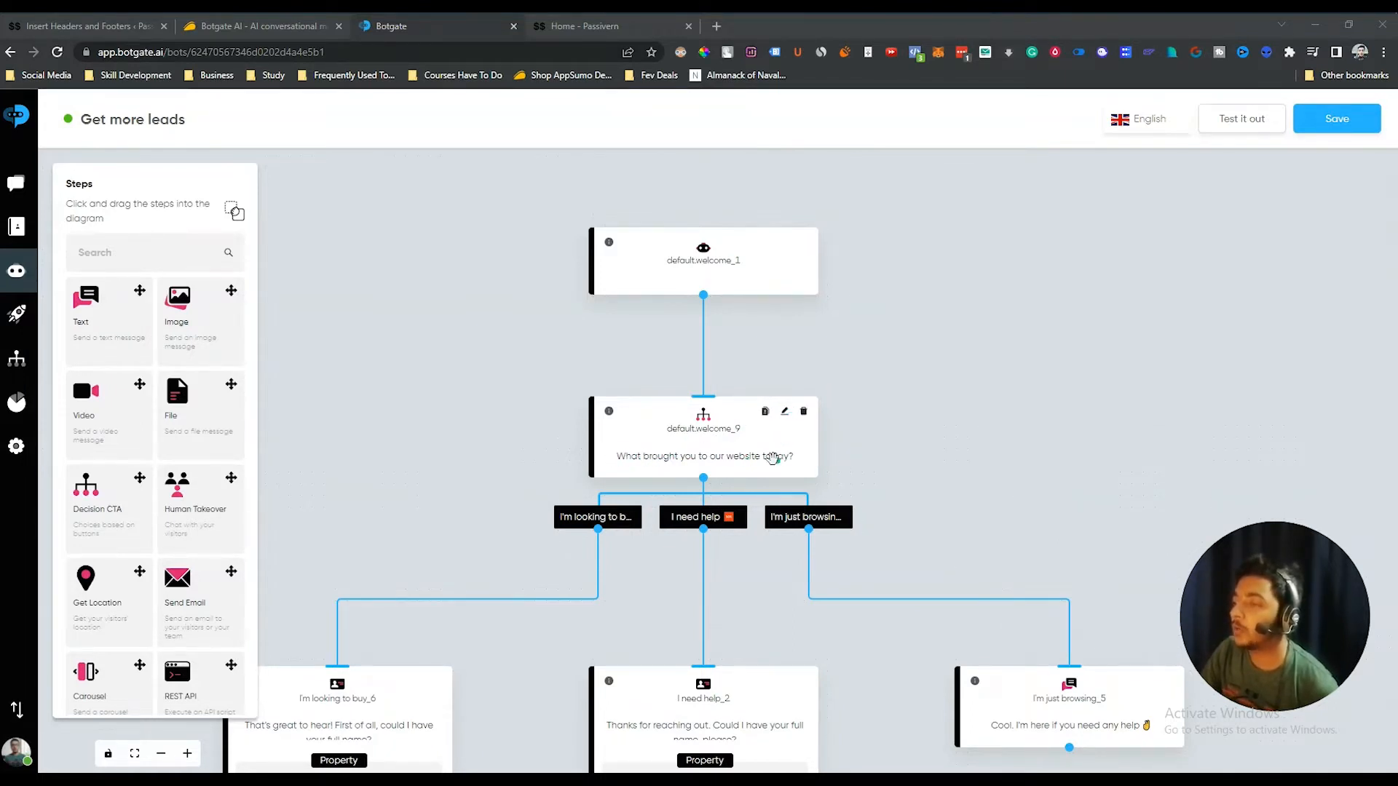
- Close the default.welcome_9 question settings and centre its buying, help and browsing branches
{"action": "left_click", "coordinate": [784, 412]}
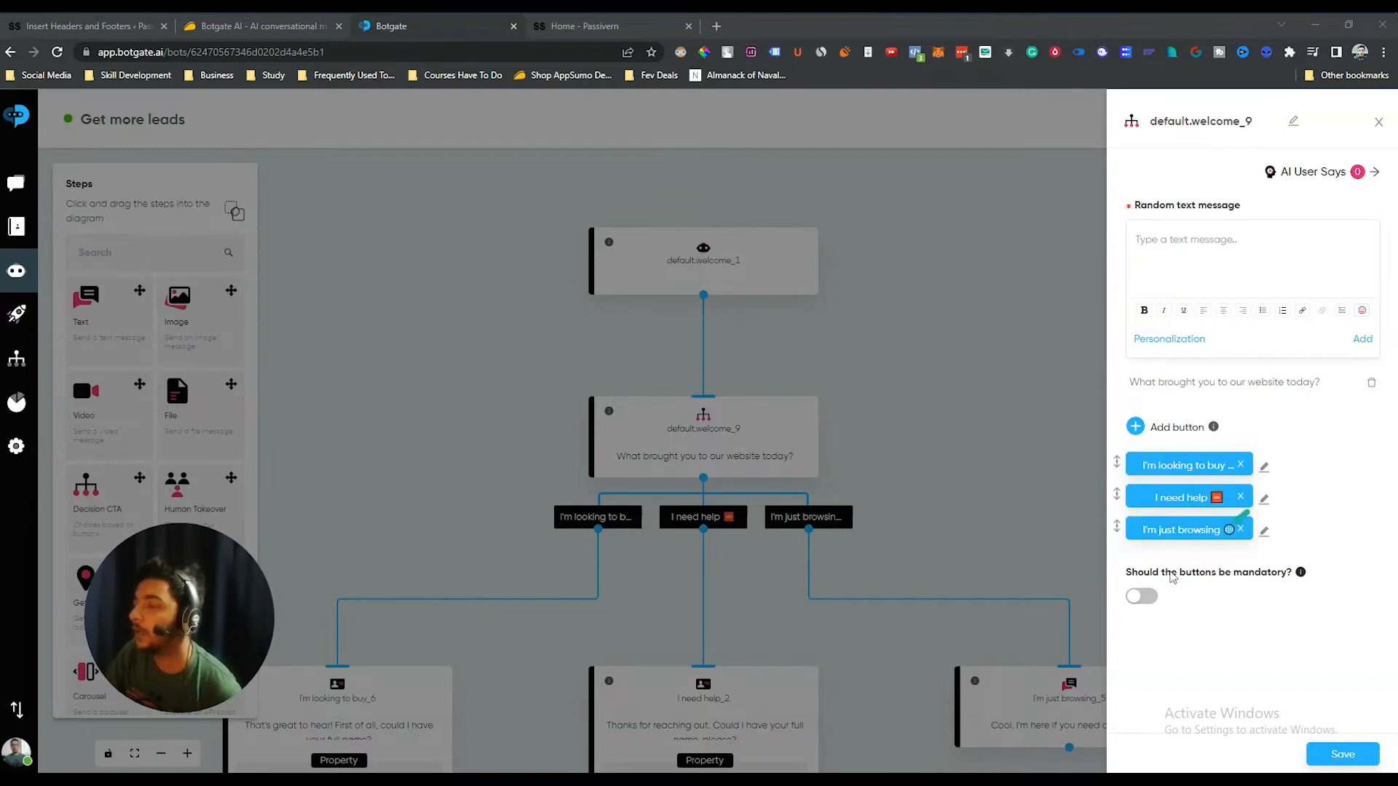
{"action": "left_click", "coordinate": [1043, 416]}
{"action": "left_click_drag", "start_coordinate": [1002, 484], "coordinate": [1139, 274]}
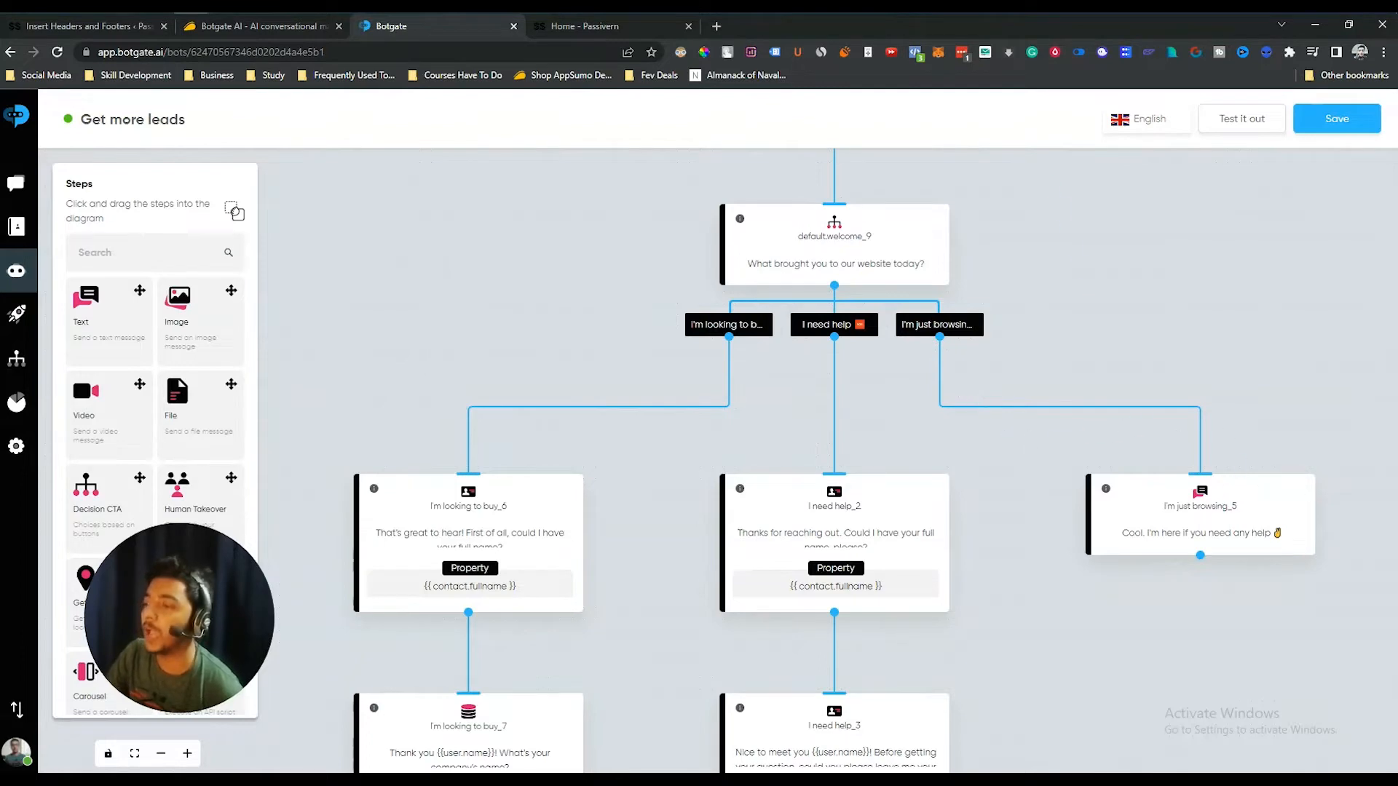
- Add an Image step to the flow with the uploaded PerkZilla giveaway picture and save it
{"action": "scroll", "coordinate": [996, 660], "scroll_direction": "down", "scroll_amount": 6}
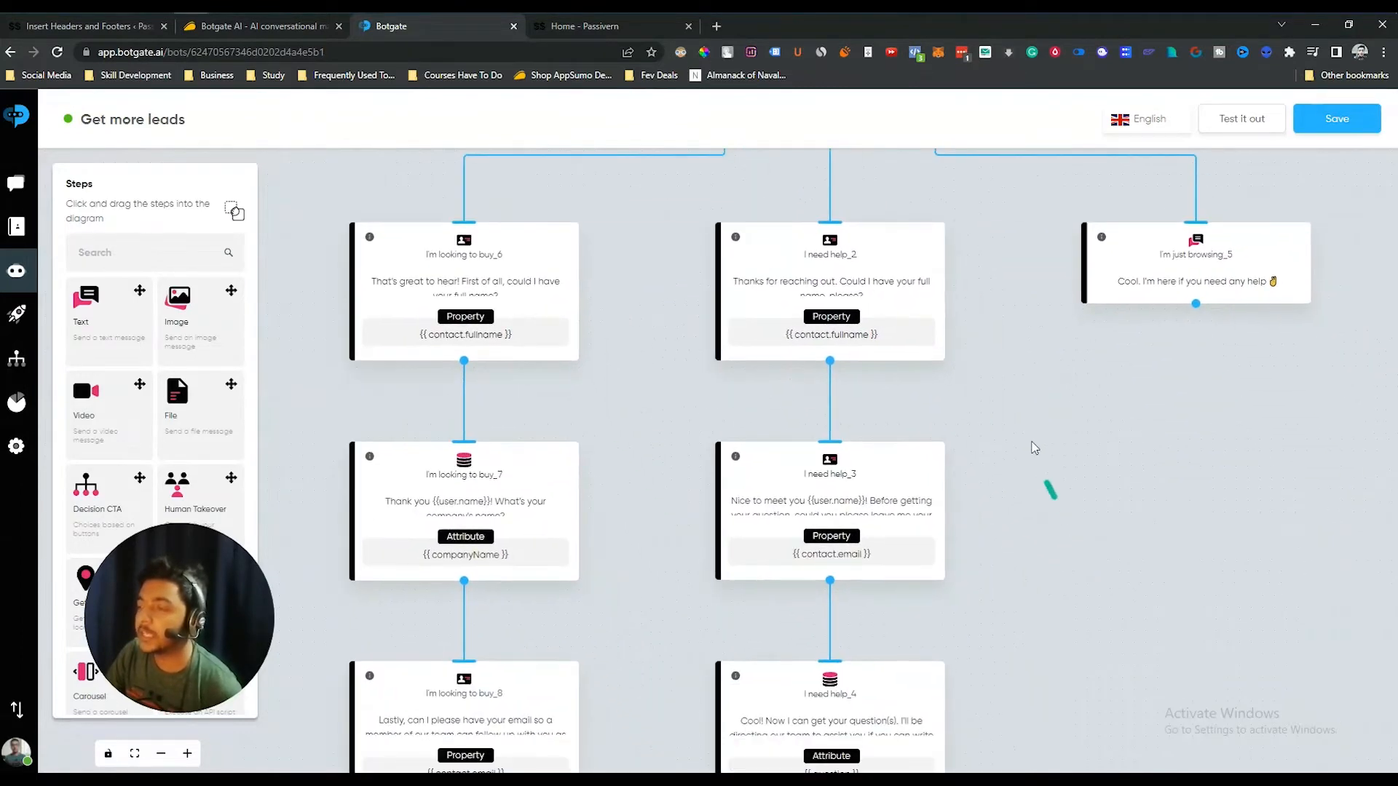
{"action": "scroll", "coordinate": [1071, 453], "scroll_direction": "down", "scroll_amount": 5}
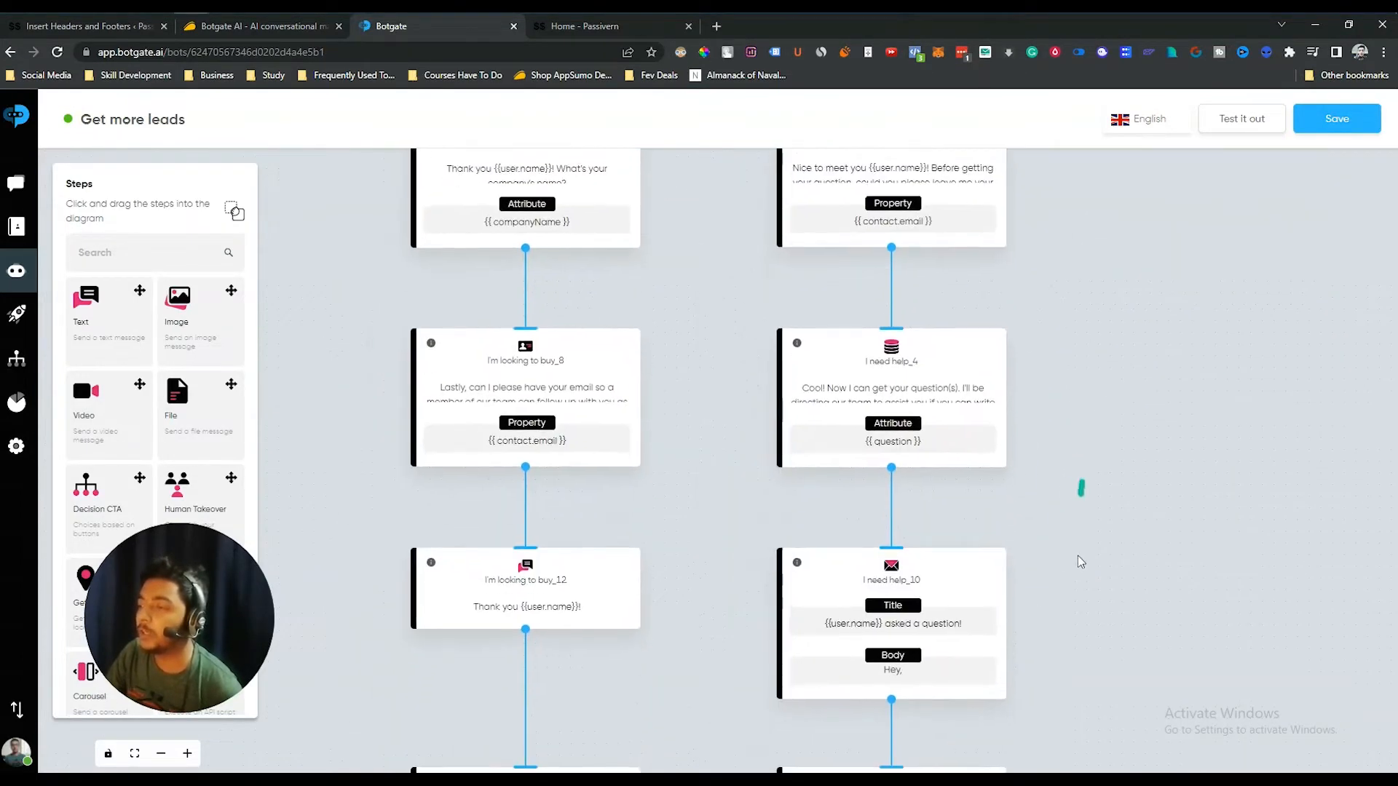
{"action": "scroll", "coordinate": [1072, 511], "scroll_direction": "up", "scroll_amount": 7}
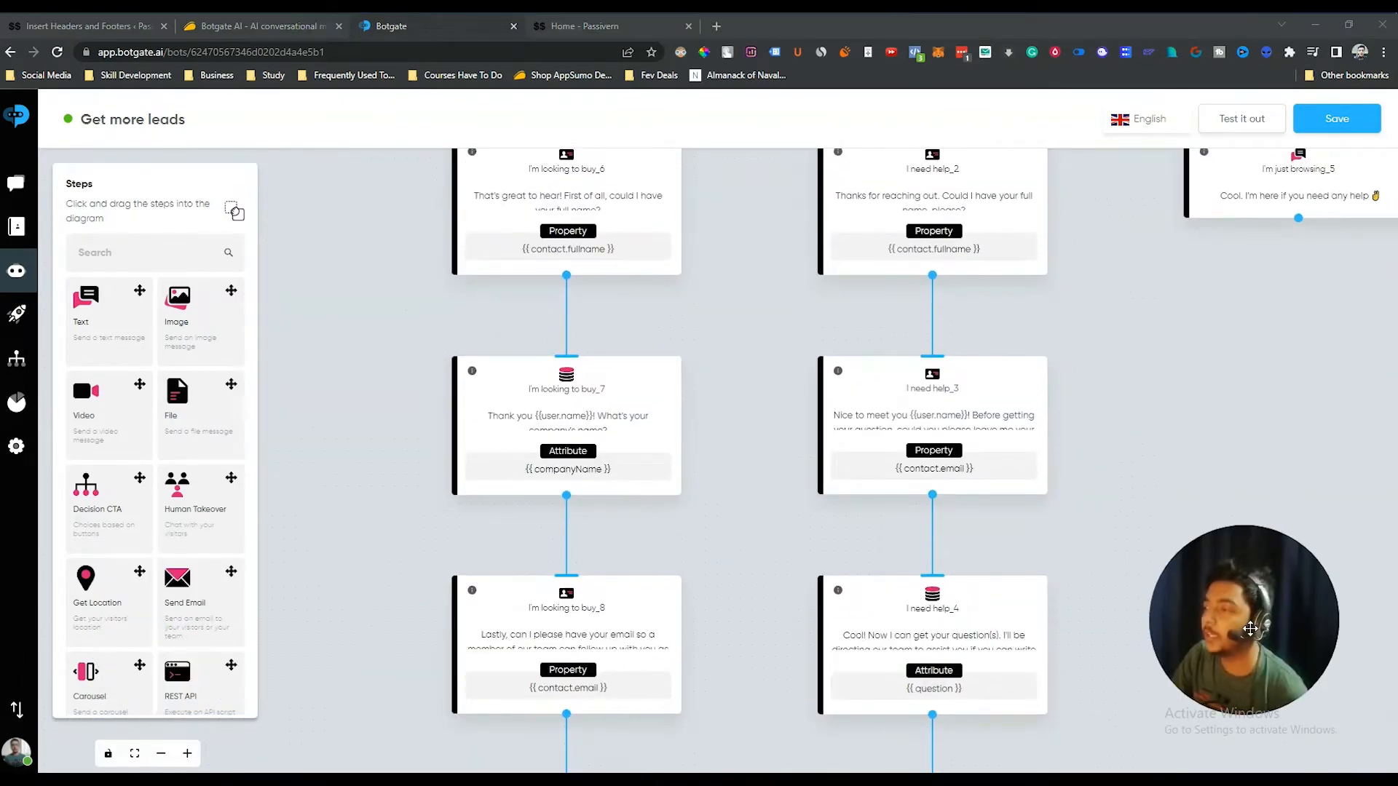
{"action": "scroll", "coordinate": [362, 536], "scroll_direction": "down", "scroll_amount": 7}
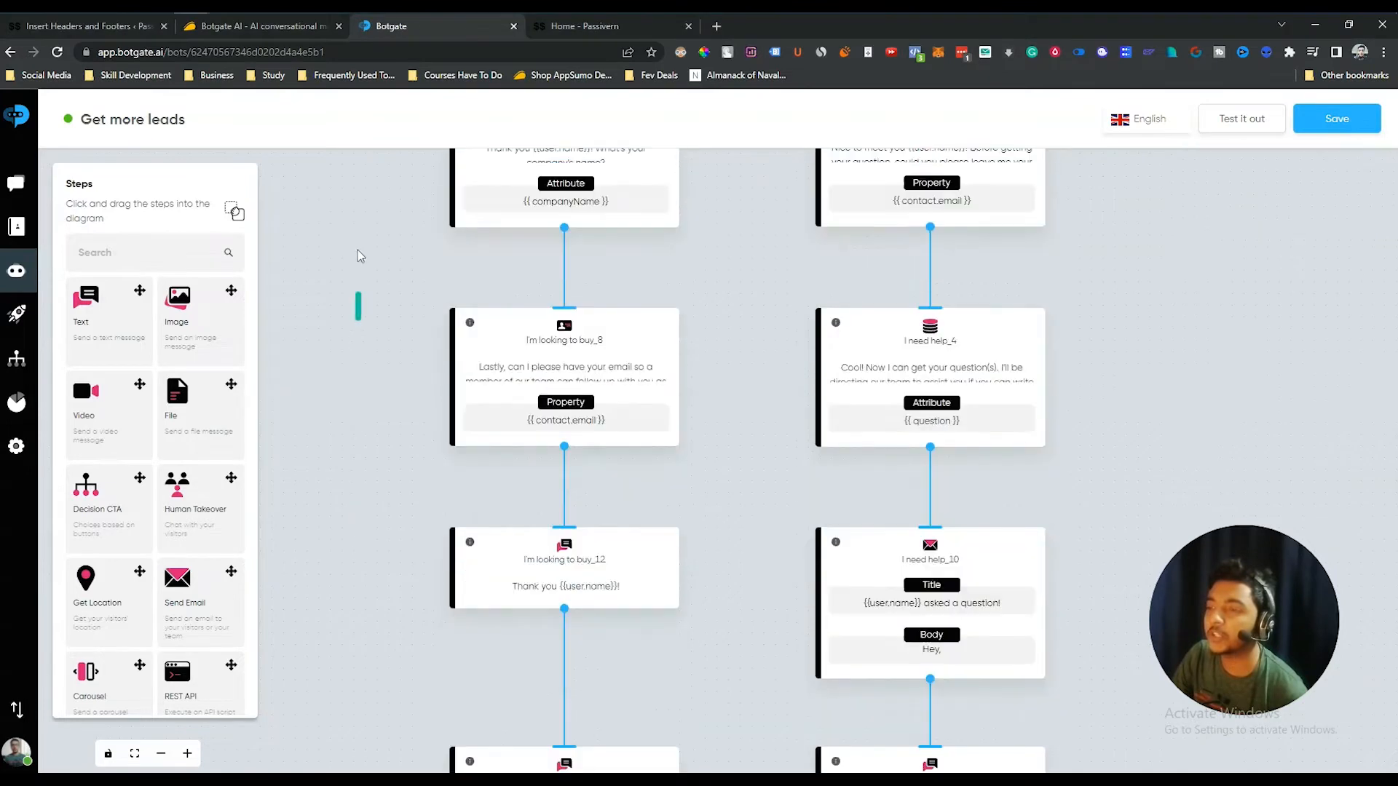
{"action": "scroll", "coordinate": [328, 473], "scroll_direction": "down", "scroll_amount": 2}
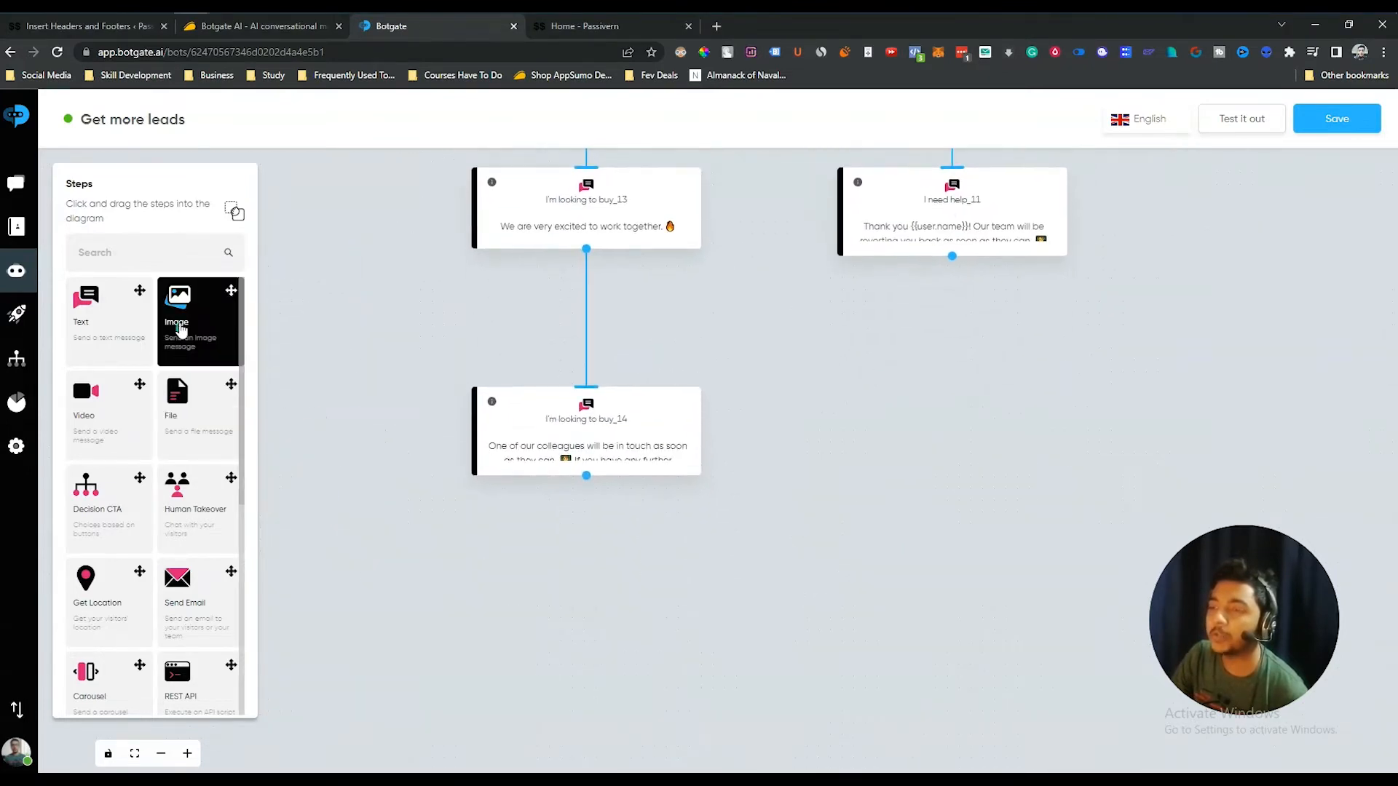
{"action": "left_click_drag", "start_coordinate": [184, 330], "coordinate": [546, 613]}
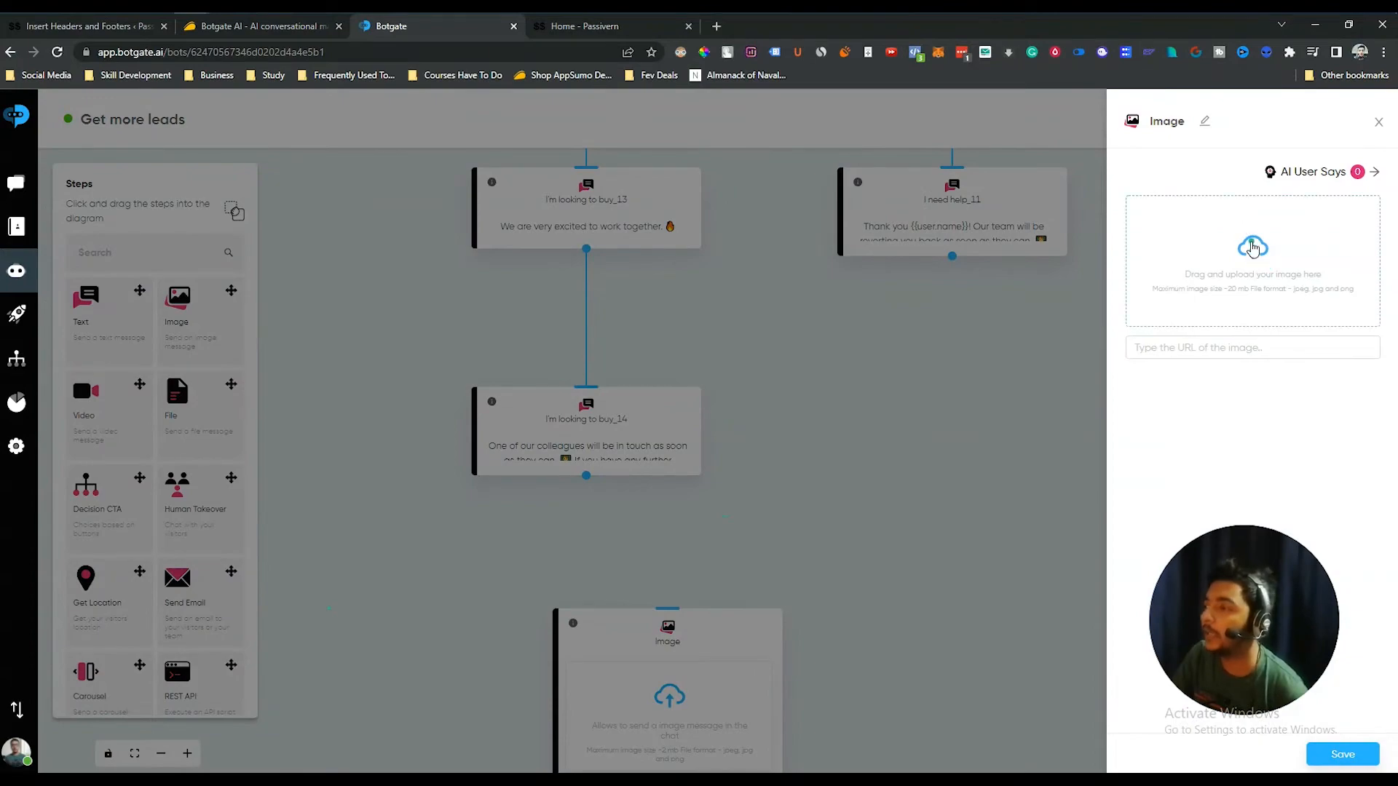
{"action": "left_click", "coordinate": [1252, 247]}
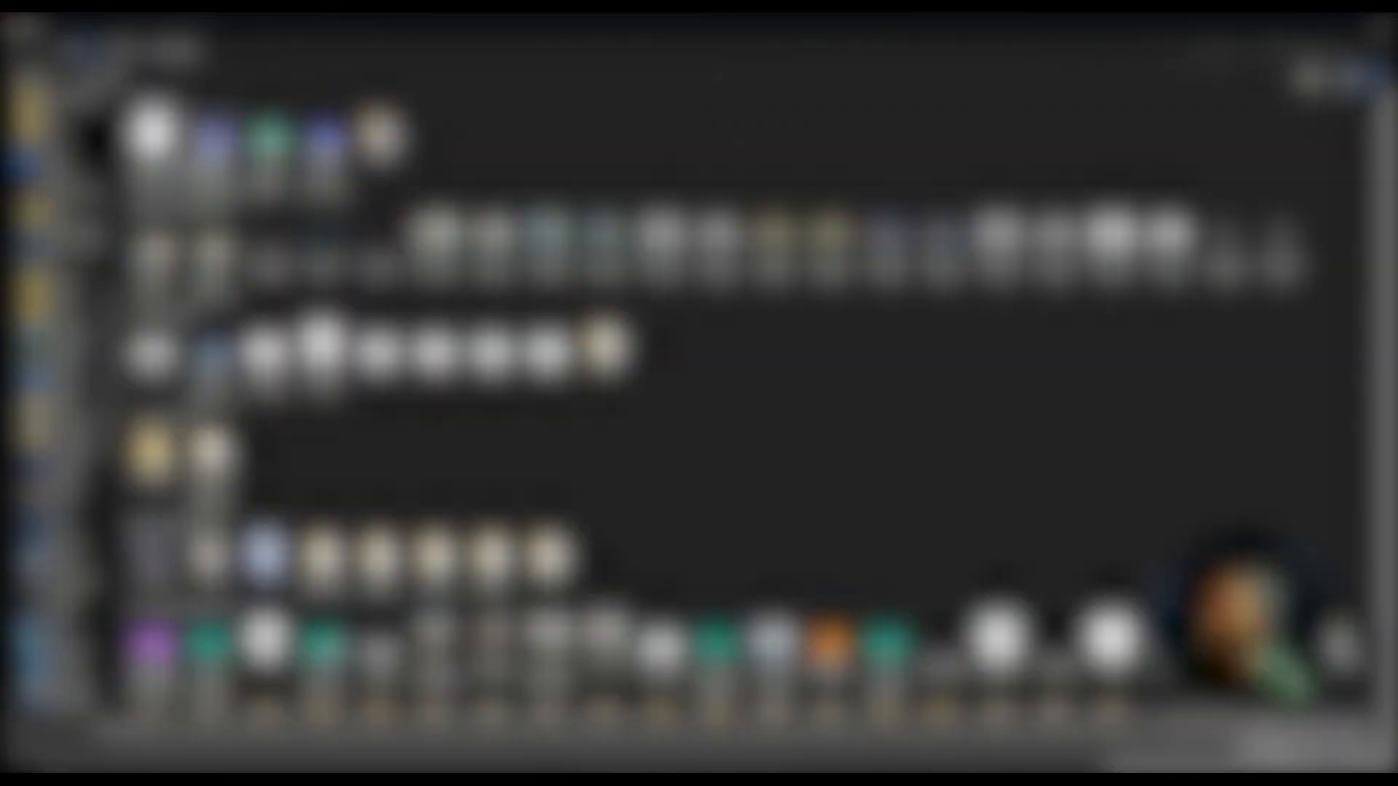
{"action": "left_click", "coordinate": [214, 153]}
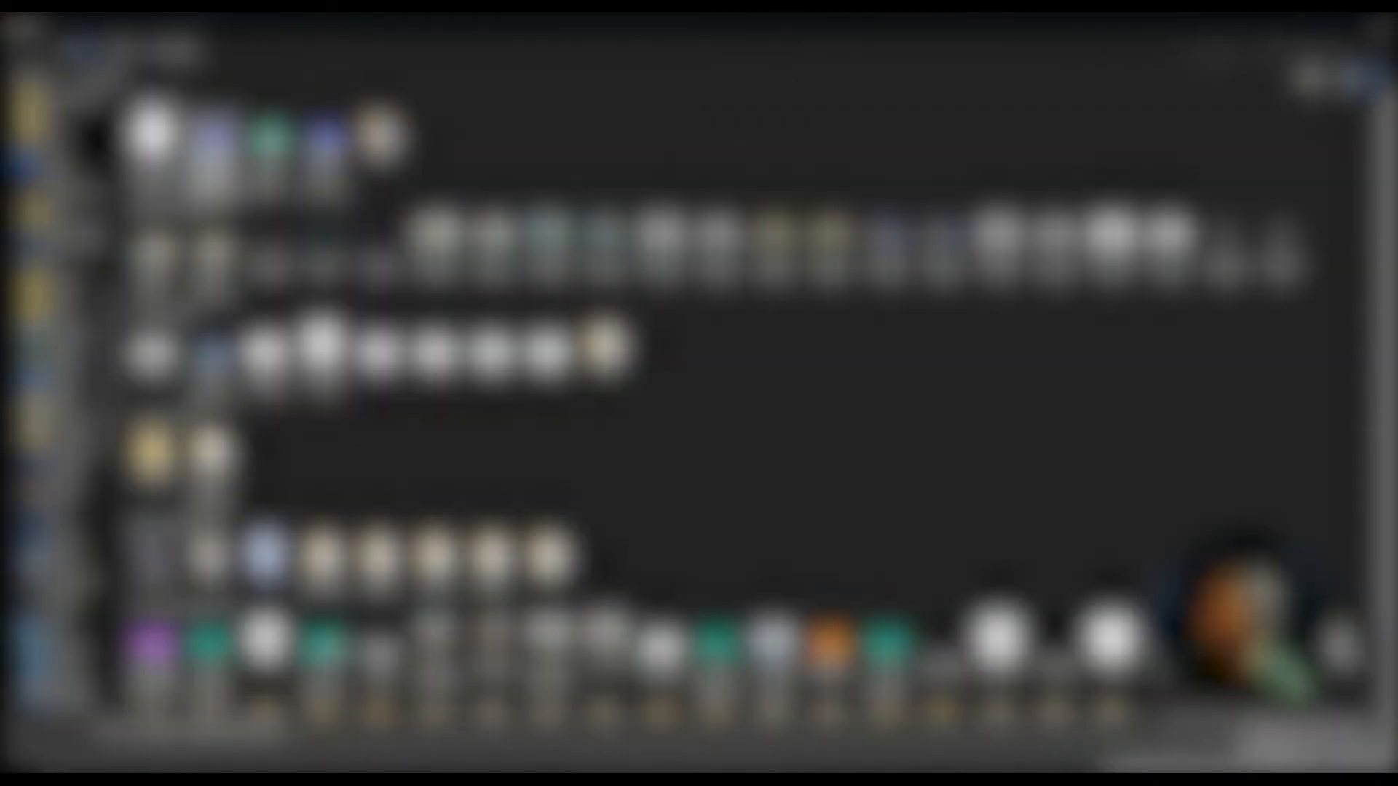
{"action": "double_click", "coordinate": [214, 153]}
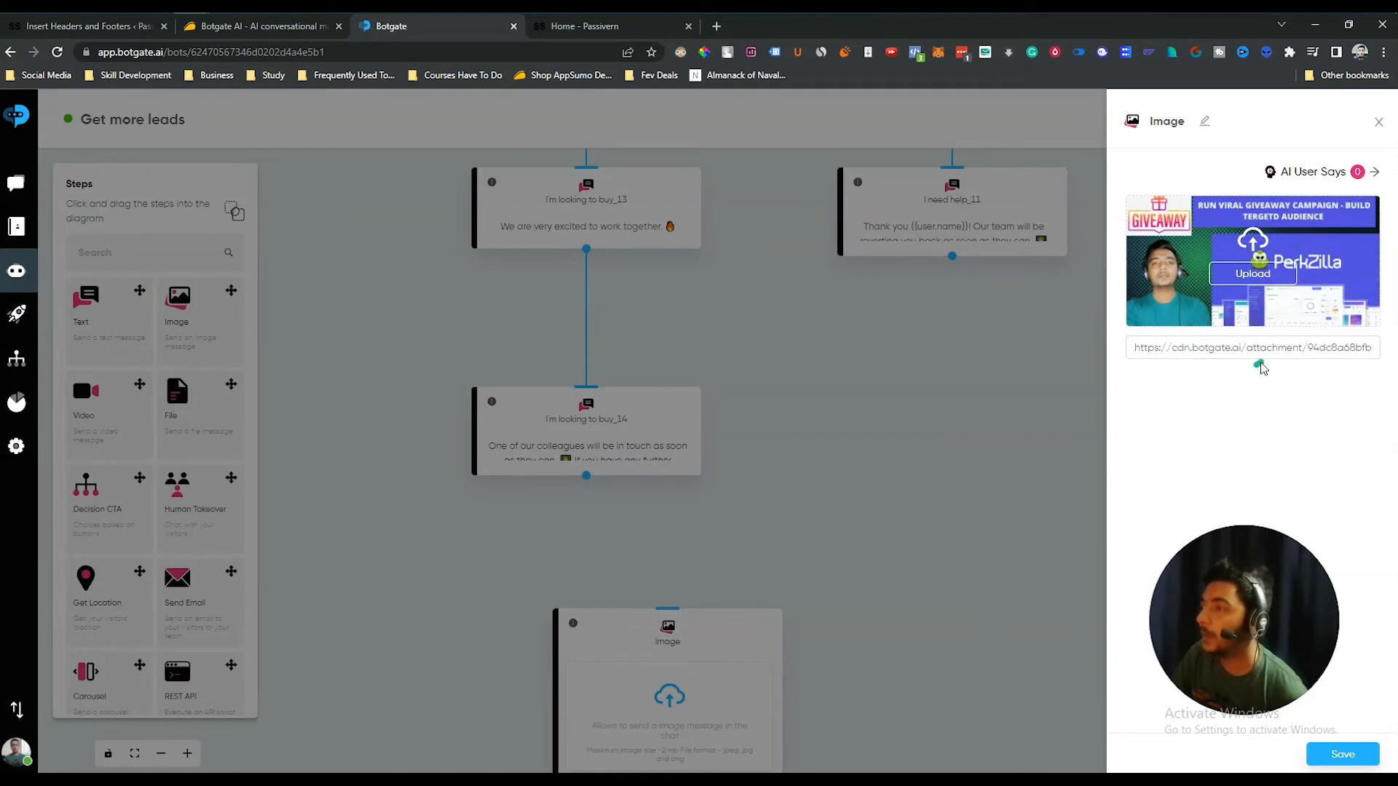
{"action": "left_click", "coordinate": [1342, 754]}
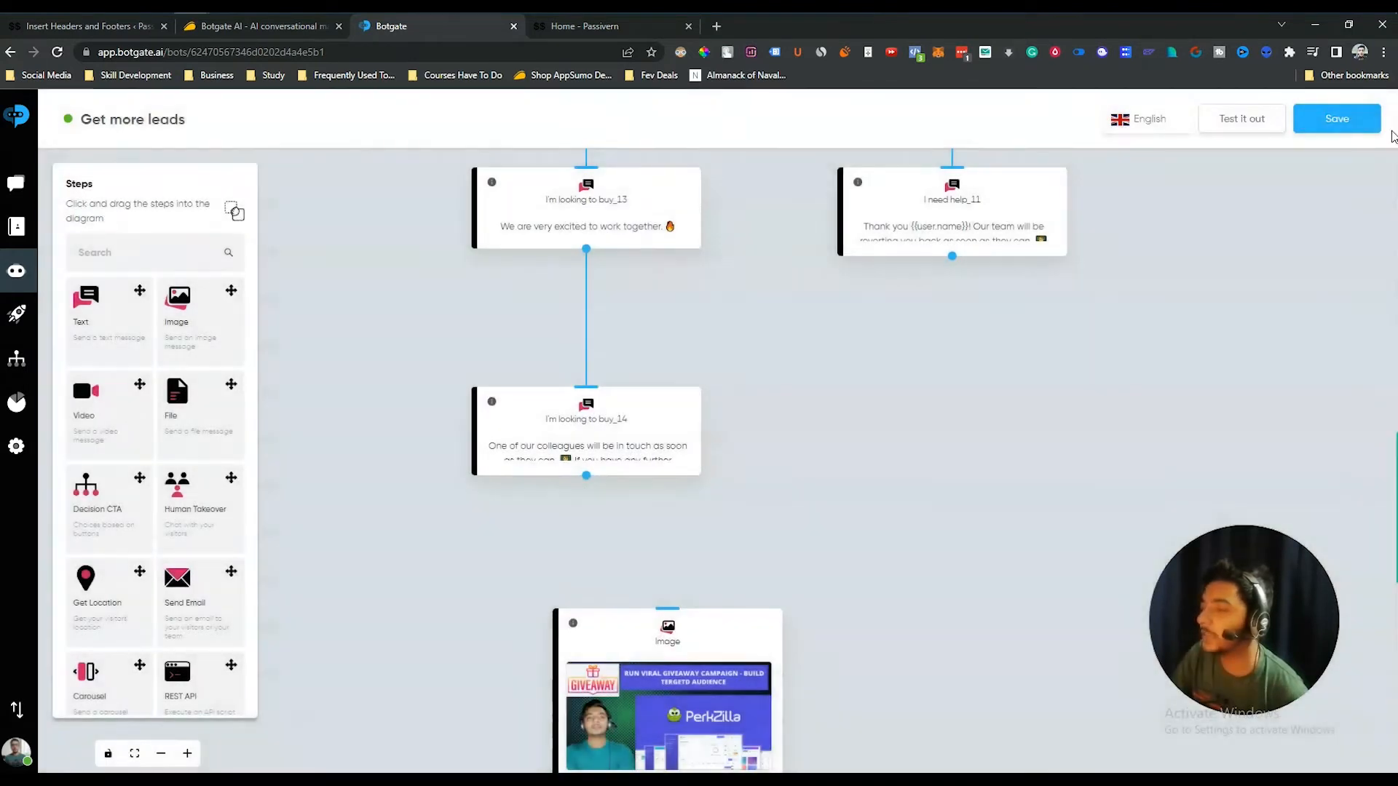
- Position the Image step under buy_14 and connect buy_14's output to it
{"action": "left_click_drag", "start_coordinate": [664, 717], "coordinate": [598, 705]}
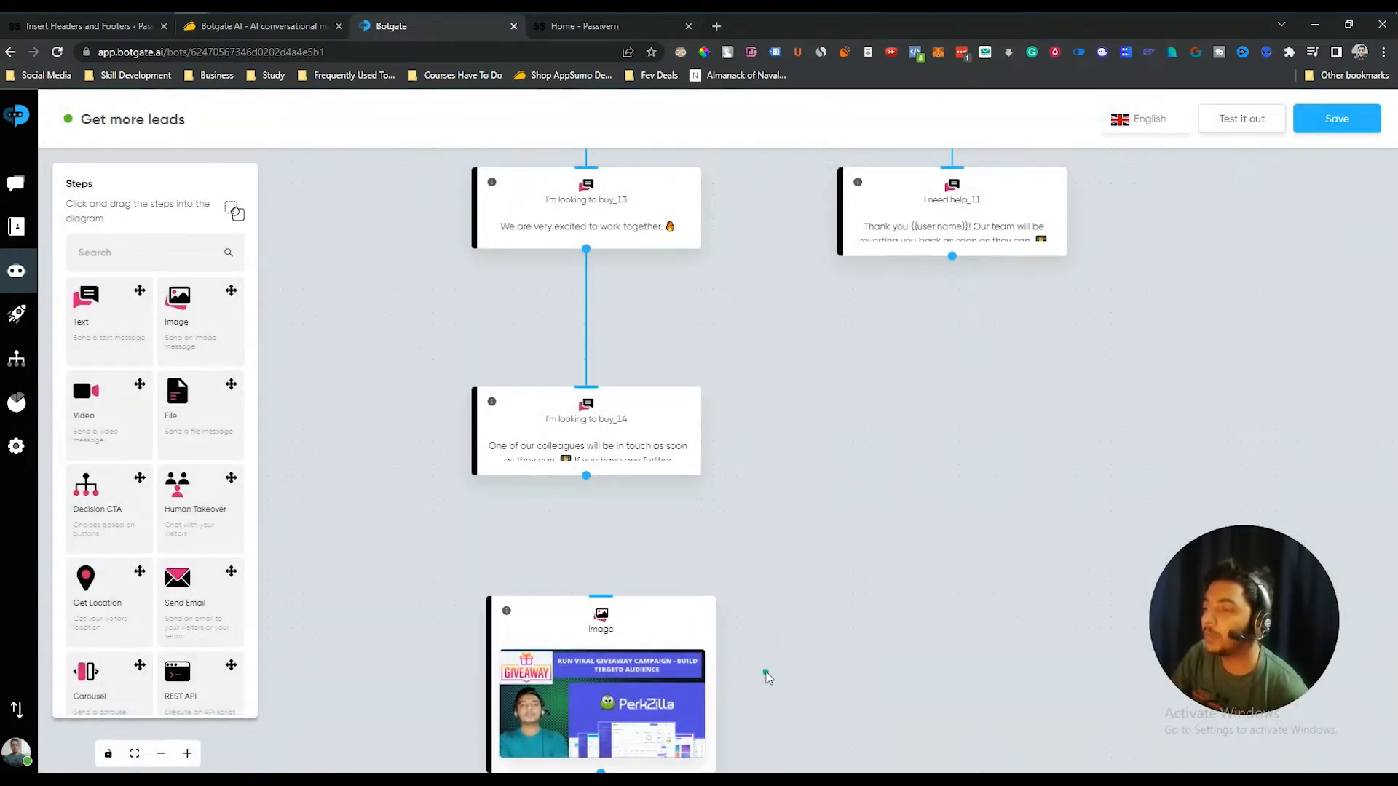
{"action": "left_click_drag", "start_coordinate": [766, 677], "coordinate": [768, 561]}
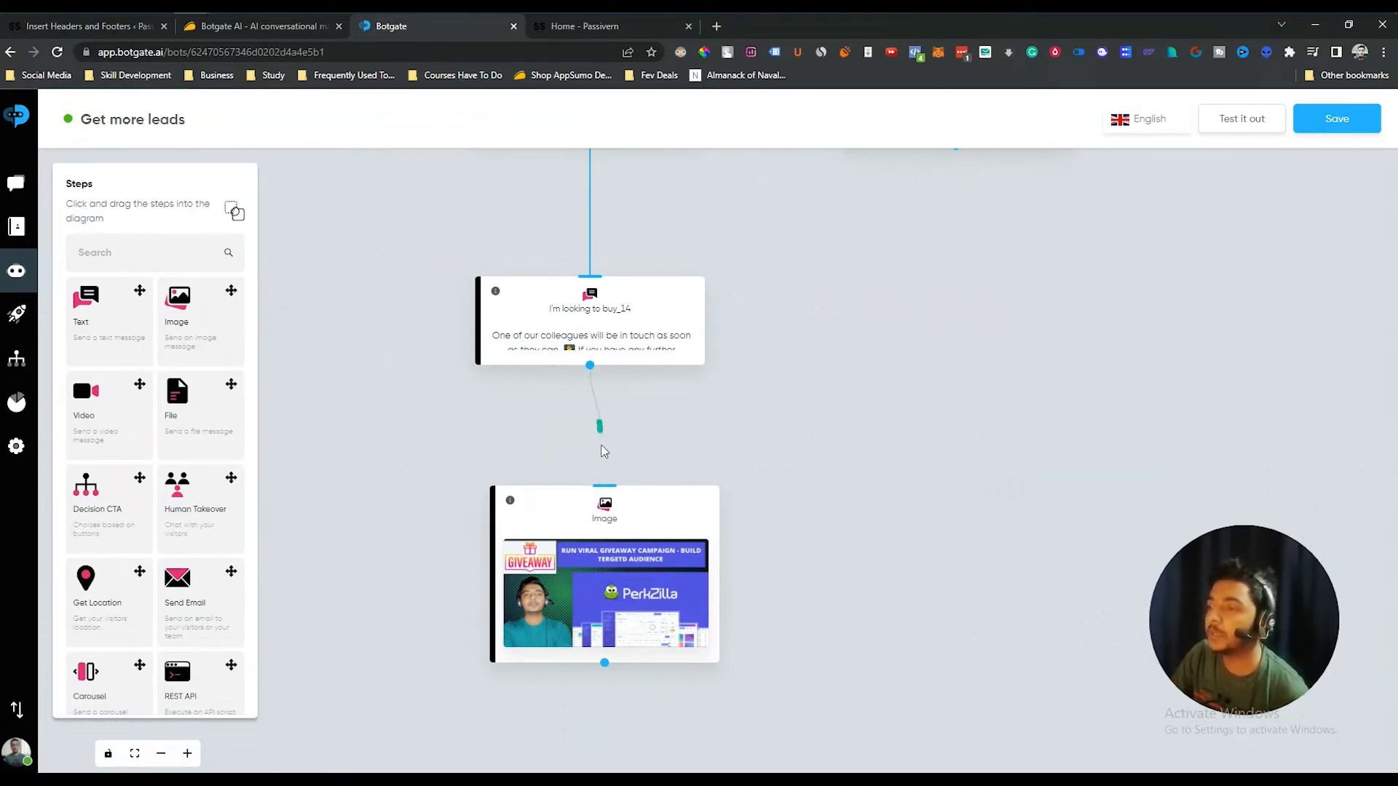
{"action": "left_click_drag", "start_coordinate": [602, 448], "coordinate": [607, 486]}
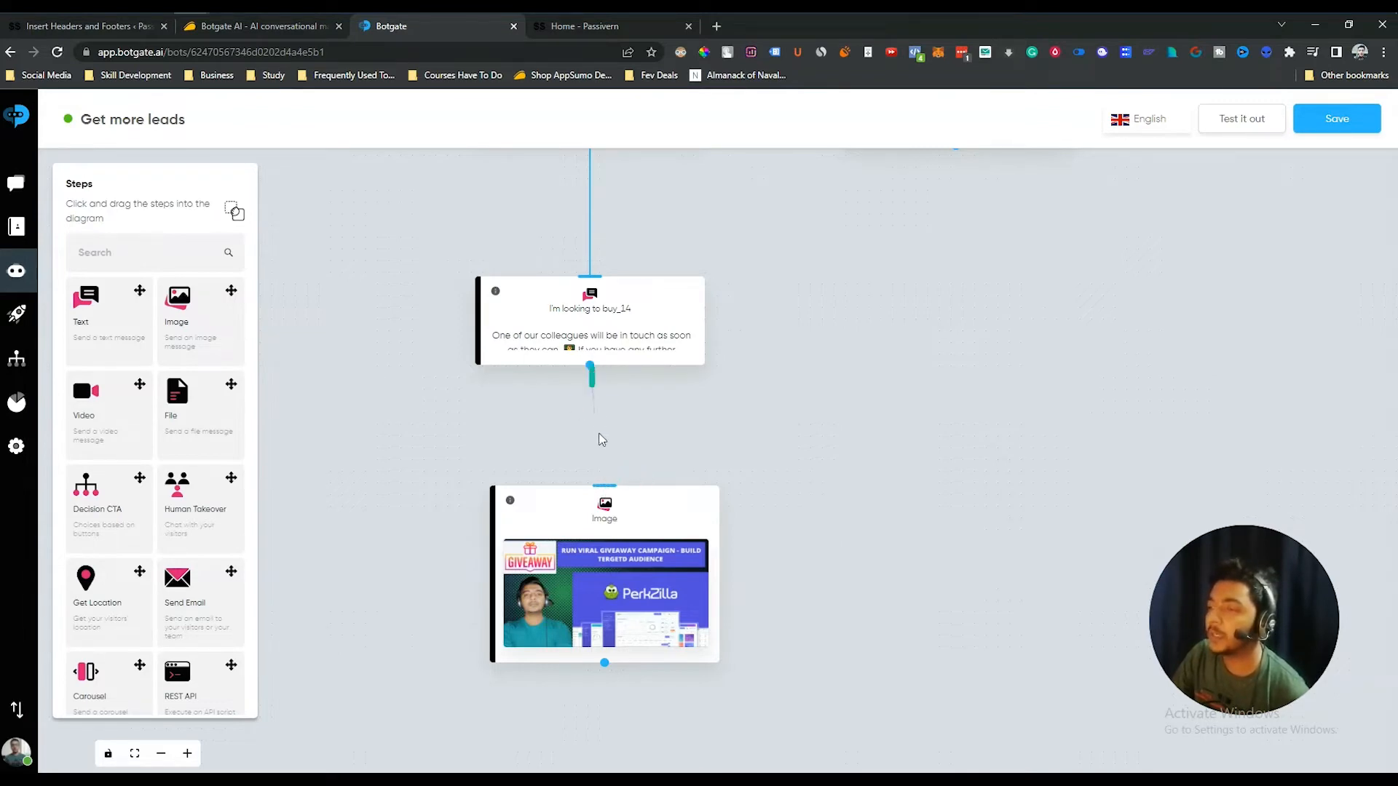
{"action": "left_click_drag", "start_coordinate": [602, 439], "coordinate": [604, 485]}
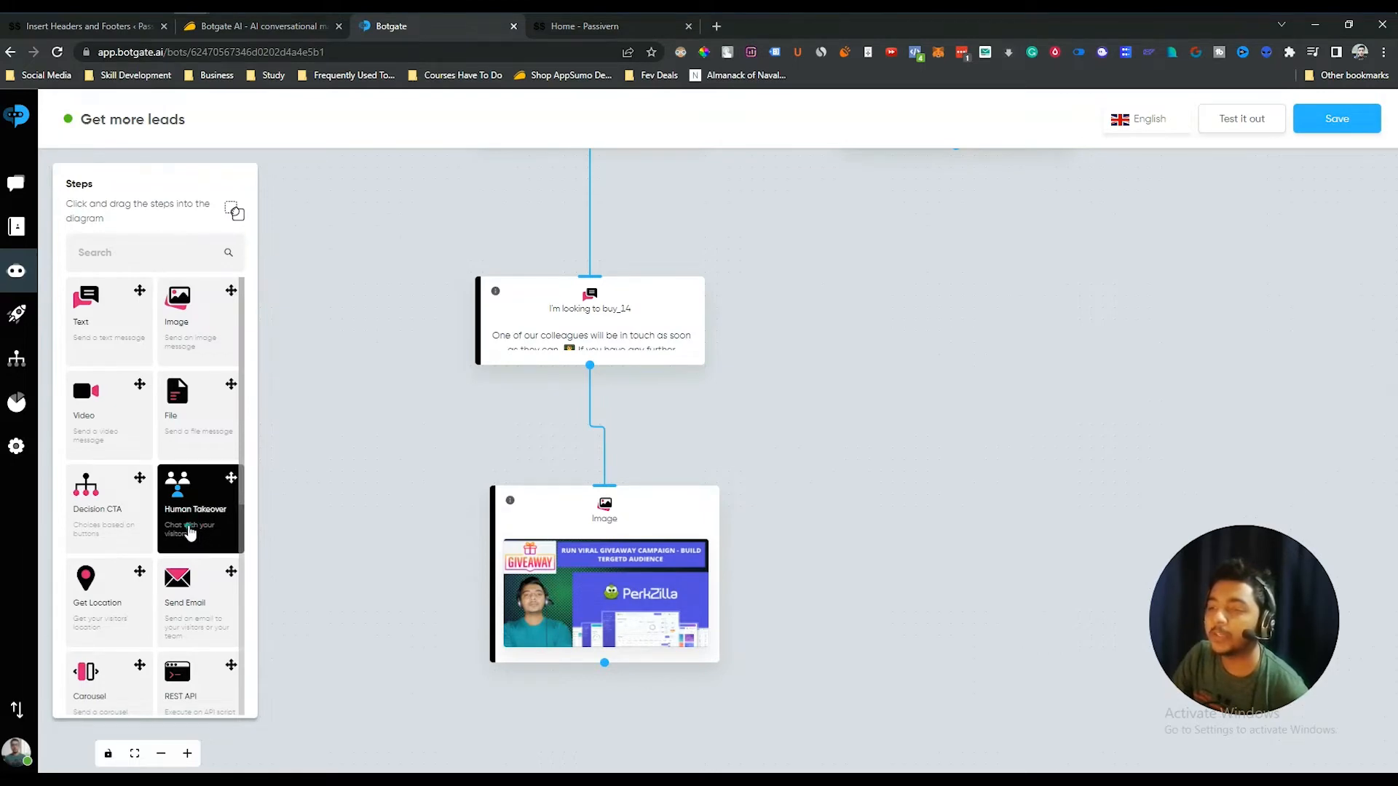
{"action": "scroll", "coordinate": [189, 533], "scroll_direction": "down", "scroll_amount": 2}
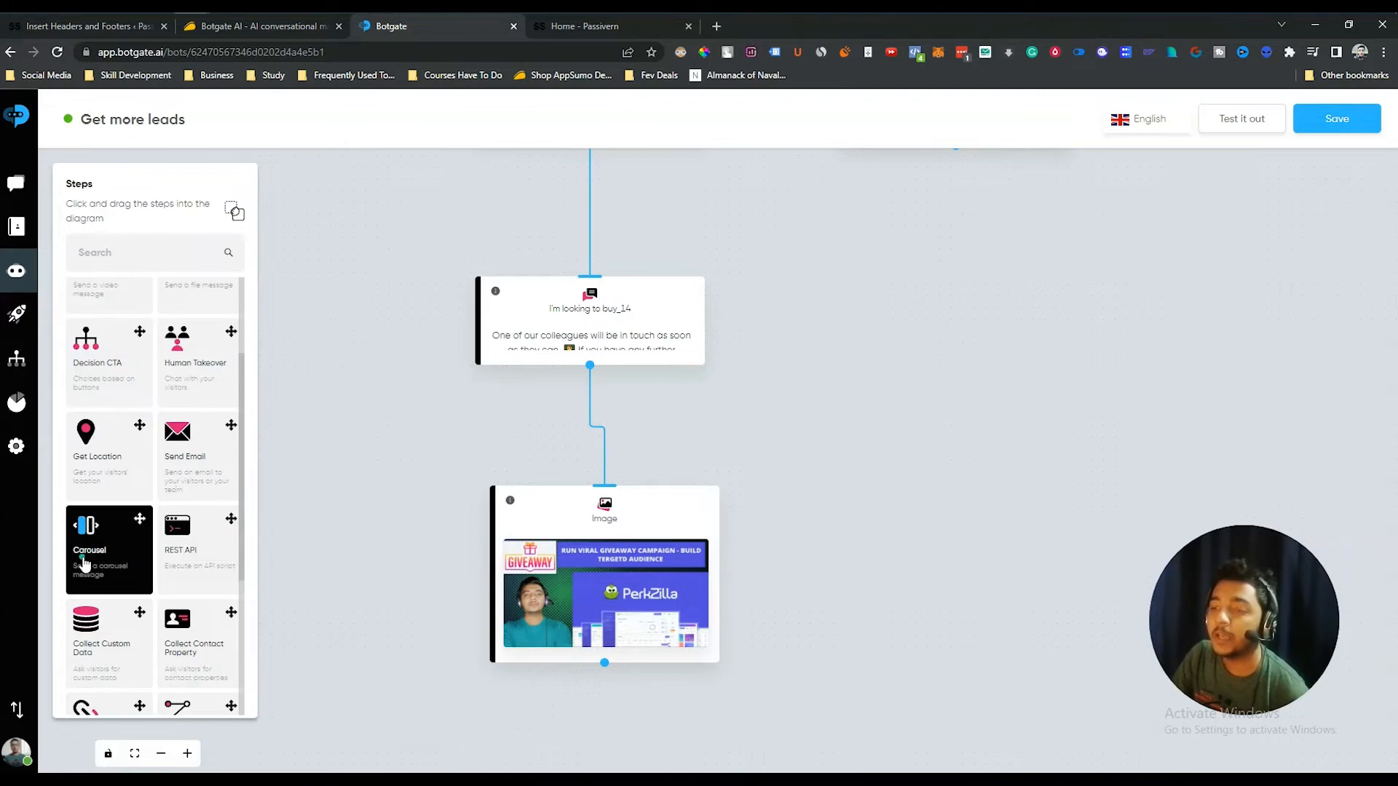
{"action": "scroll", "coordinate": [193, 573], "scroll_direction": "down", "scroll_amount": 3}
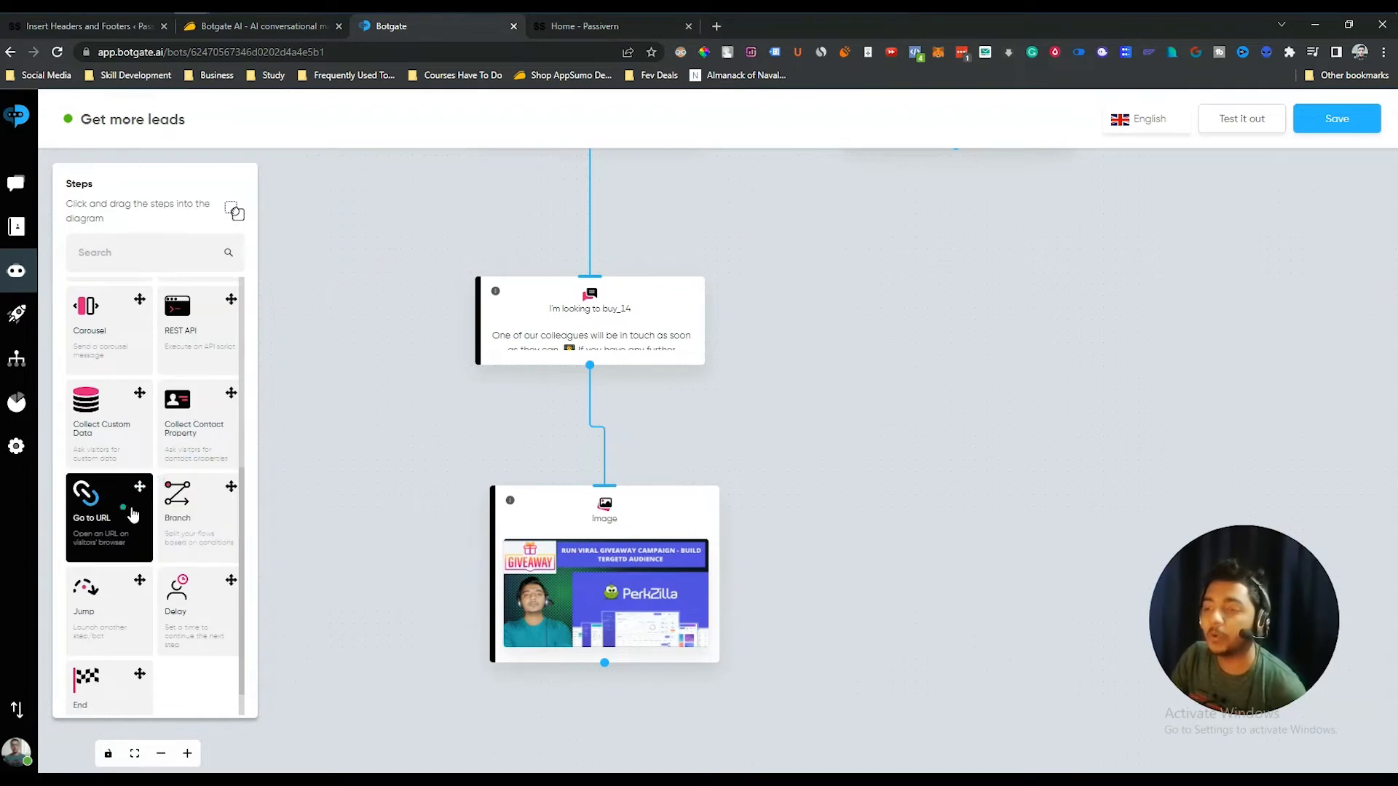
{"action": "scroll", "coordinate": [196, 539], "scroll_direction": "down", "scroll_amount": 1}
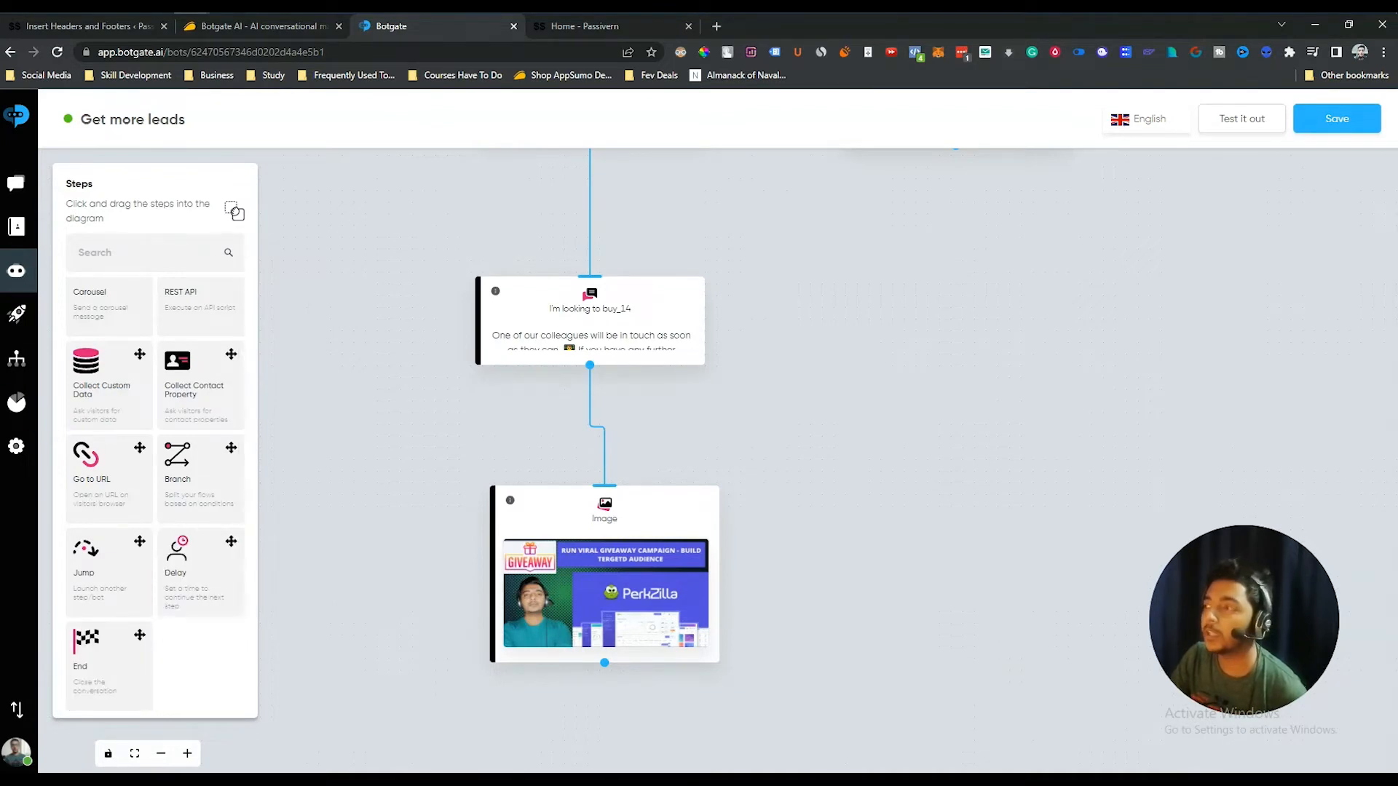
{"action": "left_click_drag", "start_coordinate": [839, 499], "coordinate": [825, 728]}
{"action": "left_click_drag", "start_coordinate": [863, 540], "coordinate": [769, 747]}
{"action": "left_click_drag", "start_coordinate": [1080, 249], "coordinate": [1083, 539]}
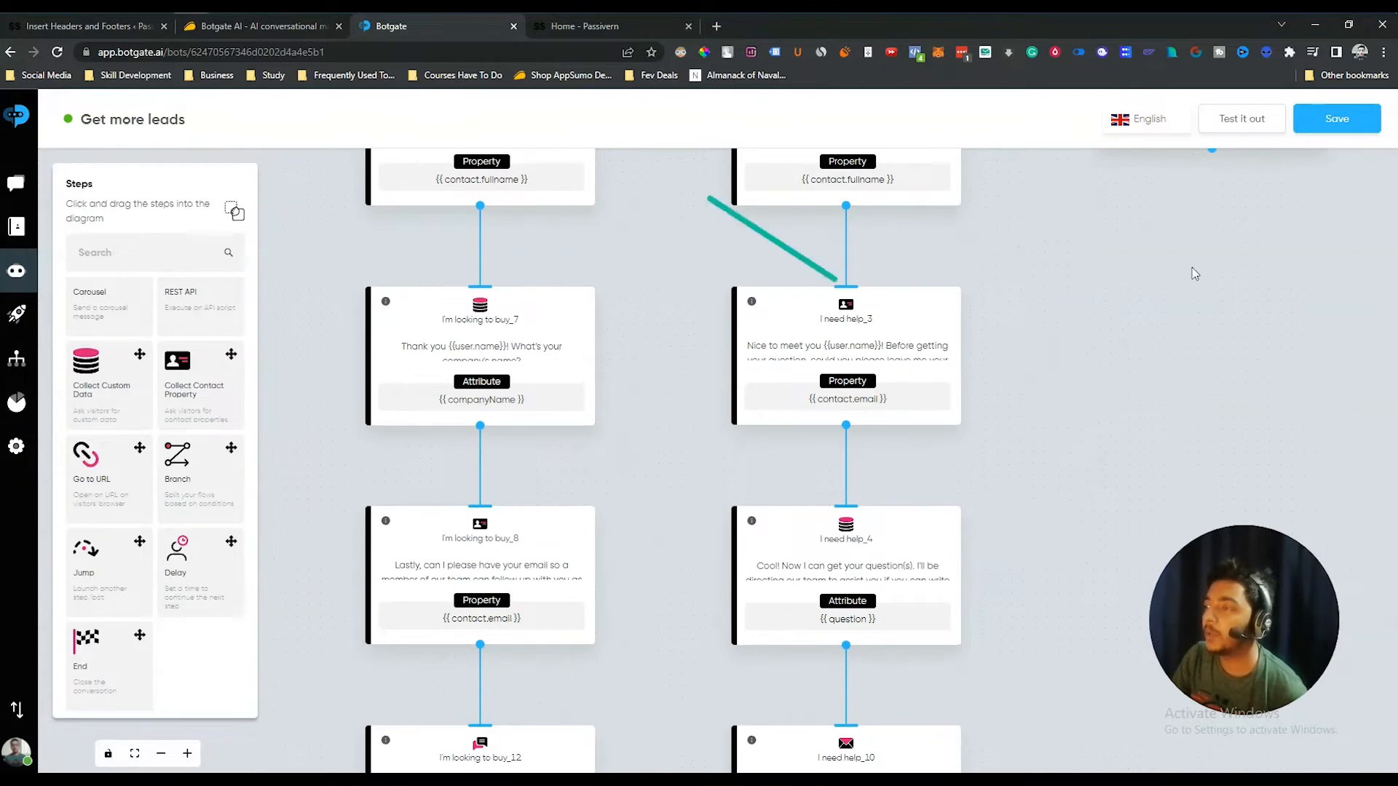
{"action": "left_click_drag", "start_coordinate": [1133, 220], "coordinate": [1146, 486]}
{"action": "left_click_drag", "start_coordinate": [1121, 252], "coordinate": [1125, 366]}
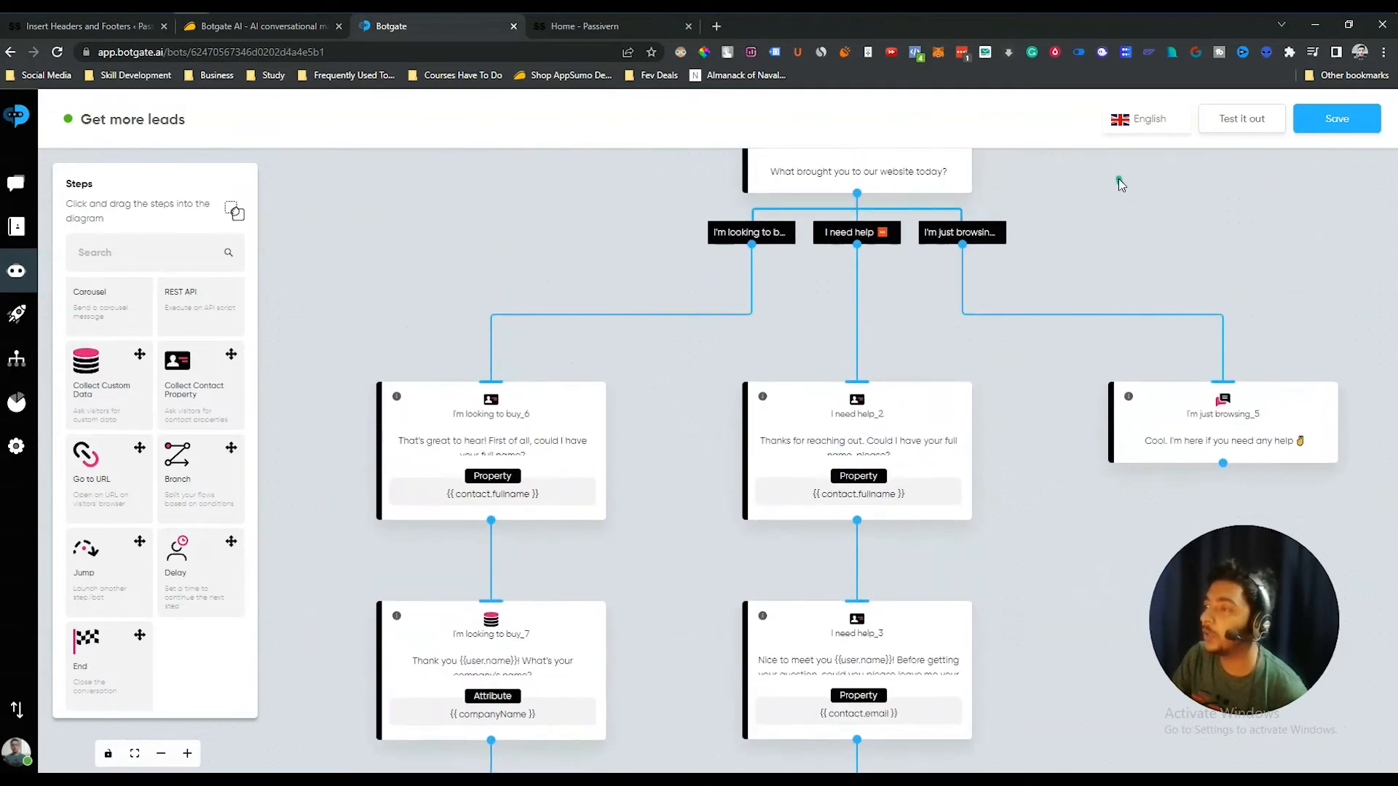
{"action": "left_click_drag", "start_coordinate": [1118, 178], "coordinate": [1092, 499]}
{"action": "left_click_drag", "start_coordinate": [1077, 351], "coordinate": [1052, 431]}
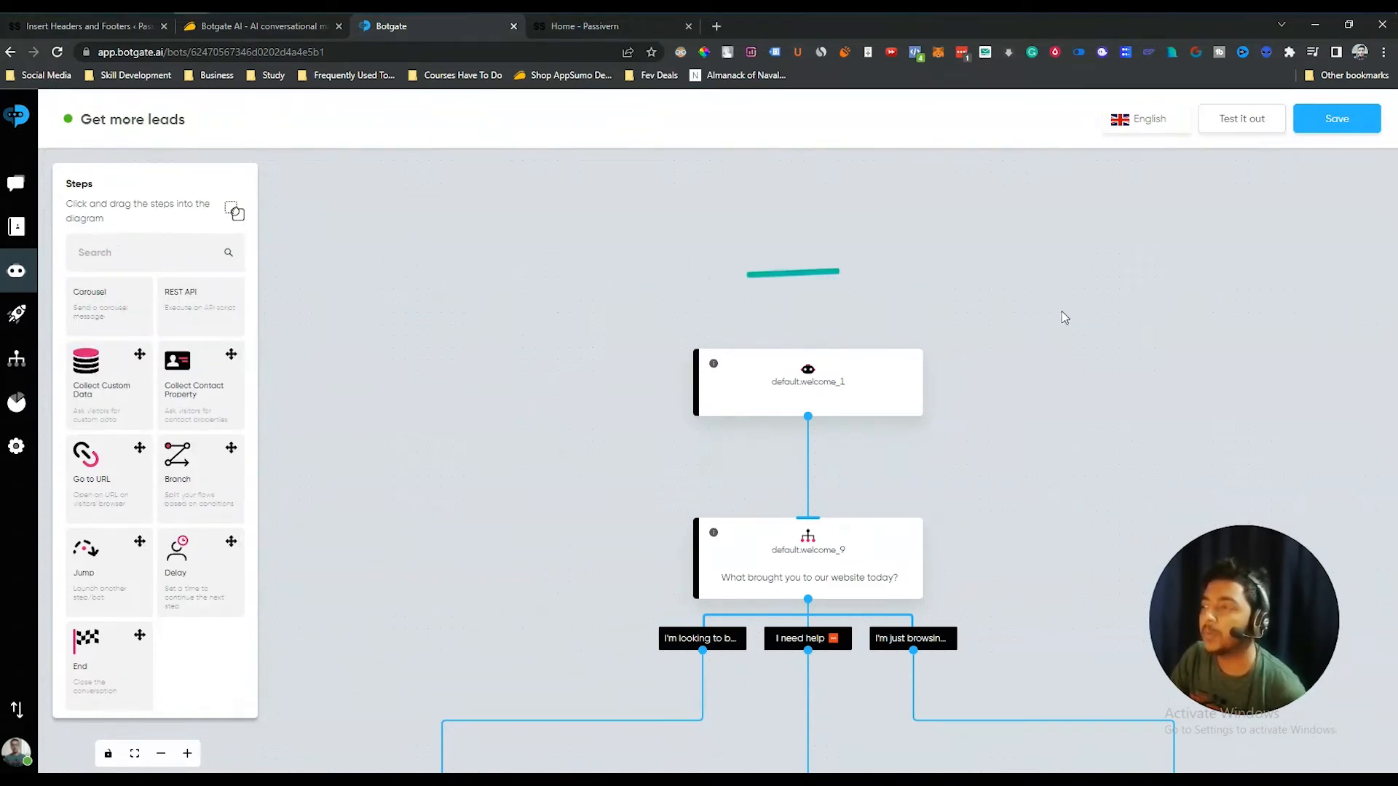
{"action": "scroll", "coordinate": [1078, 379], "scroll_direction": "down", "scroll_amount": 3}
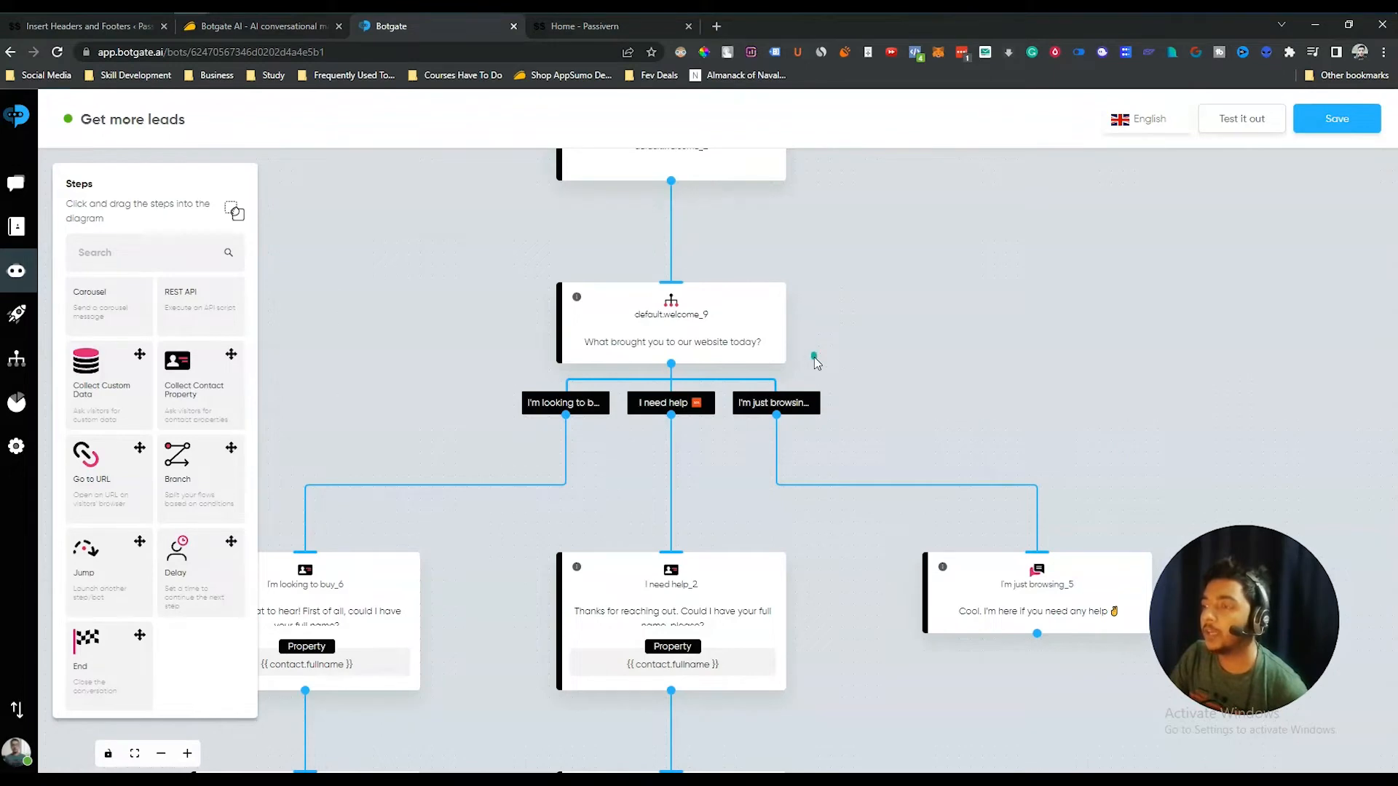
{"action": "left_click", "coordinate": [1236, 124]}
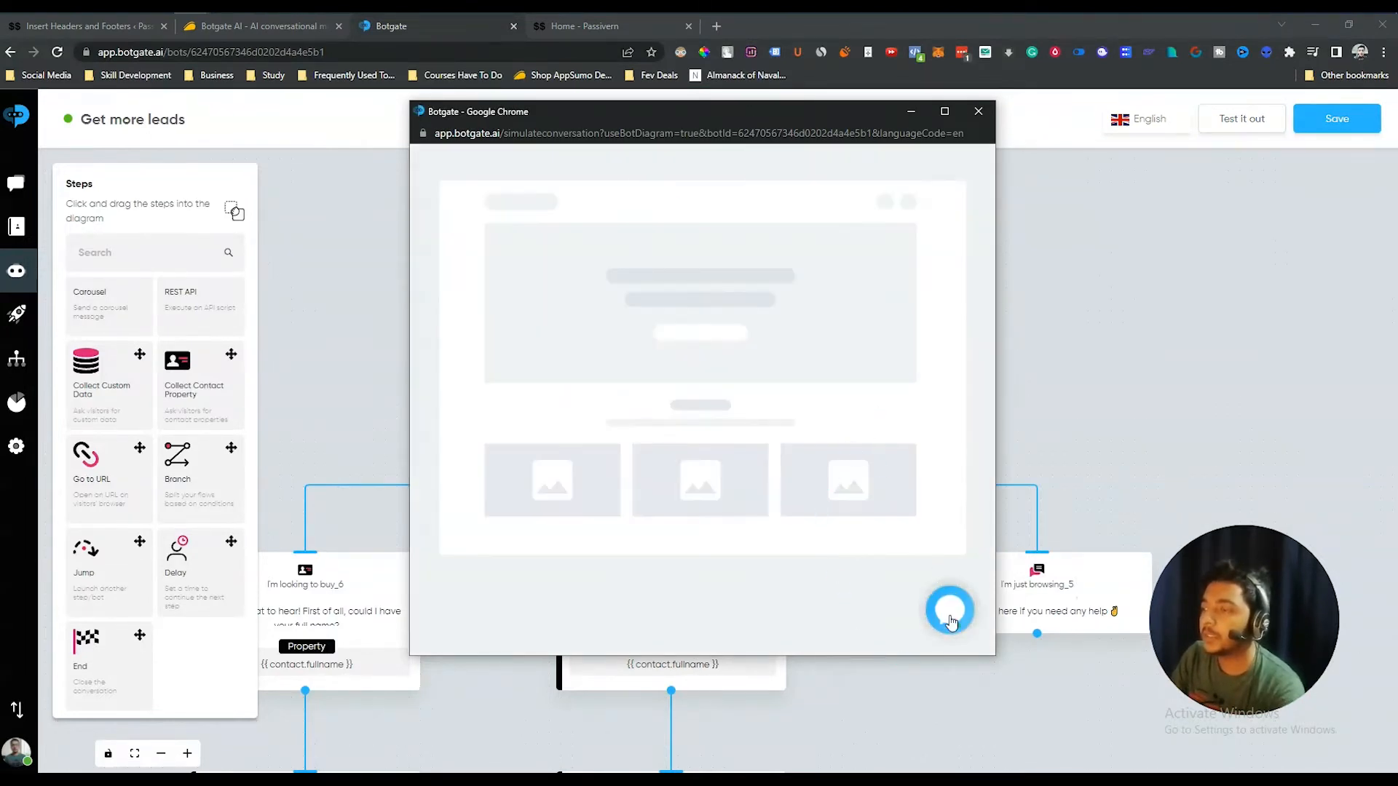
{"action": "left_click", "coordinate": [950, 611]}
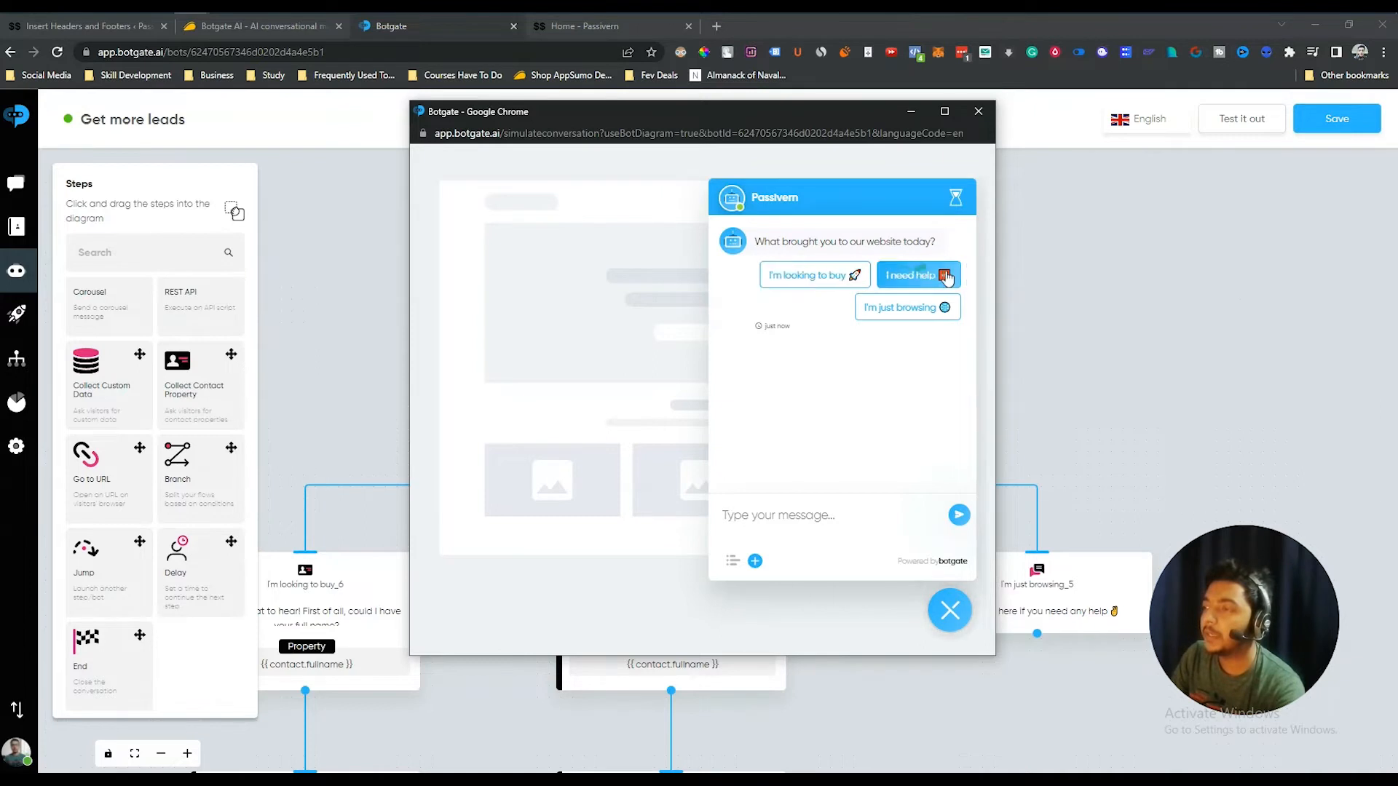
{"action": "left_click", "coordinate": [908, 277]}
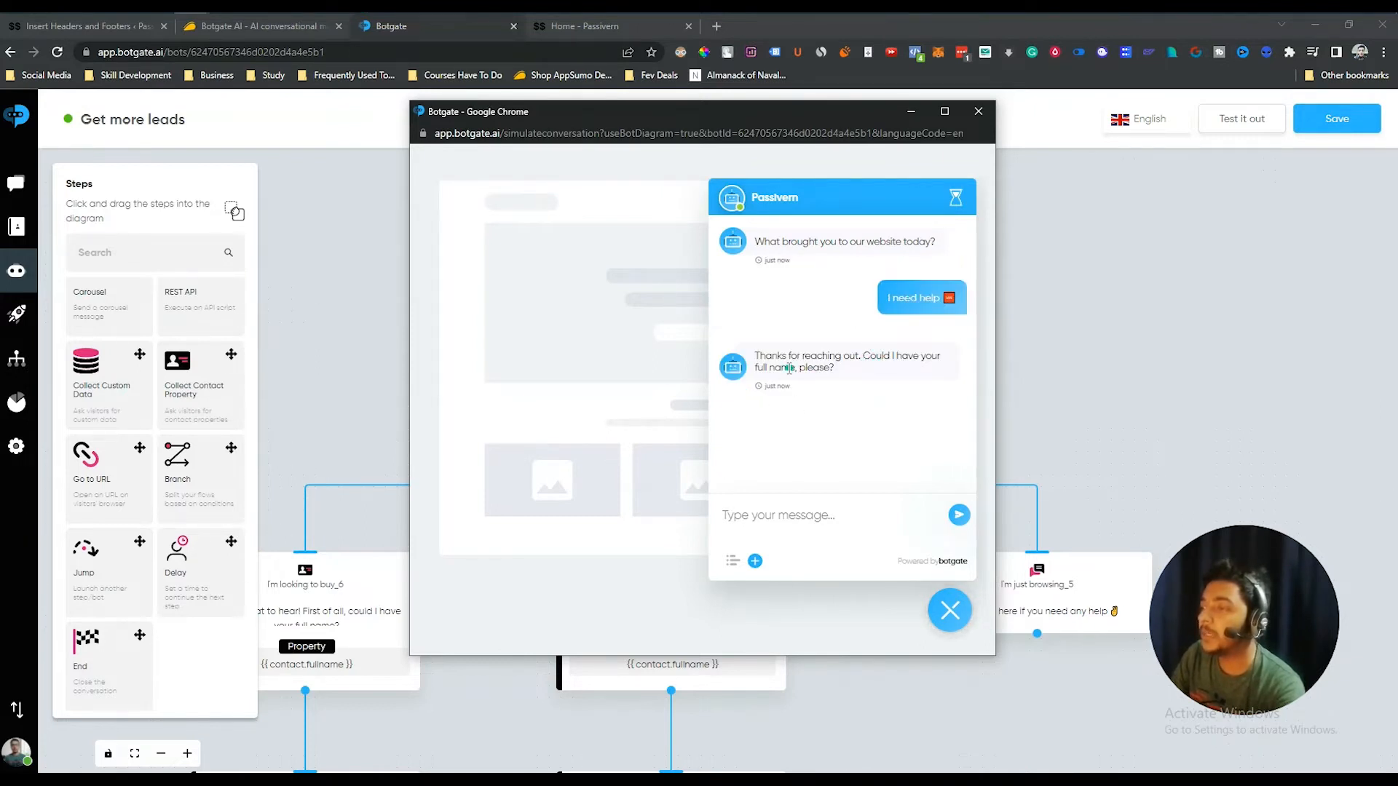
{"action": "left_click", "coordinate": [786, 513]}
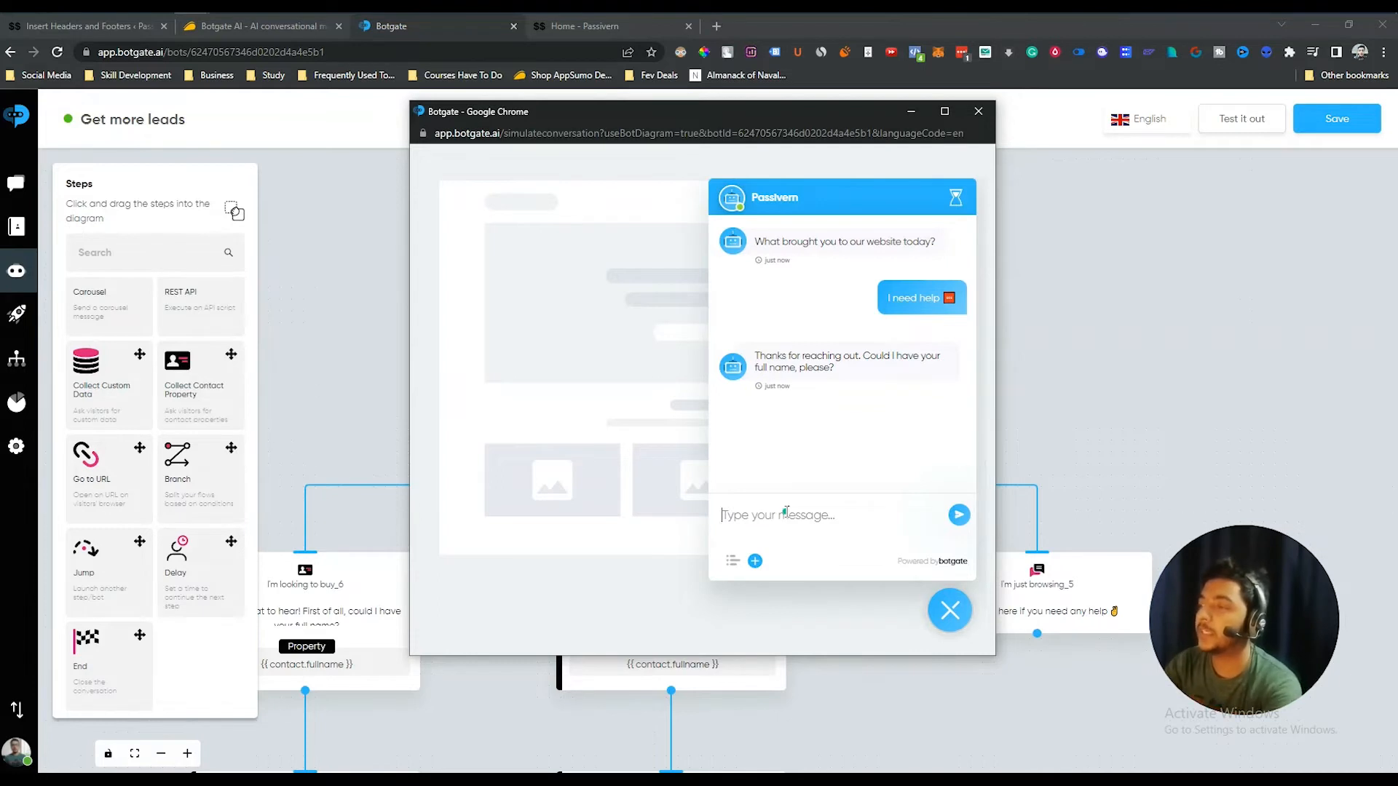
{"action": "type", "text": "Dhrubo"}
{"action": "key", "text": "Return"}
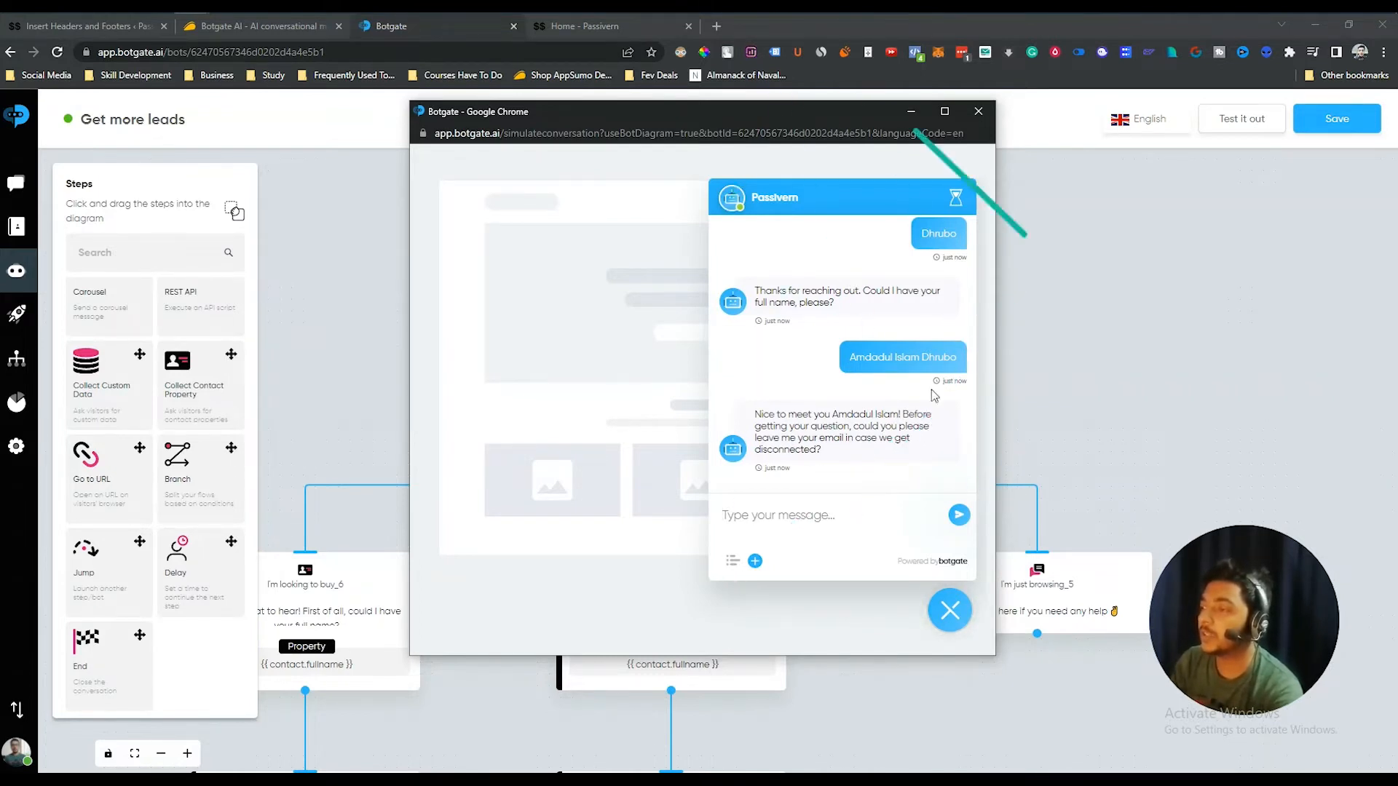
{"action": "left_click", "coordinate": [949, 610]}
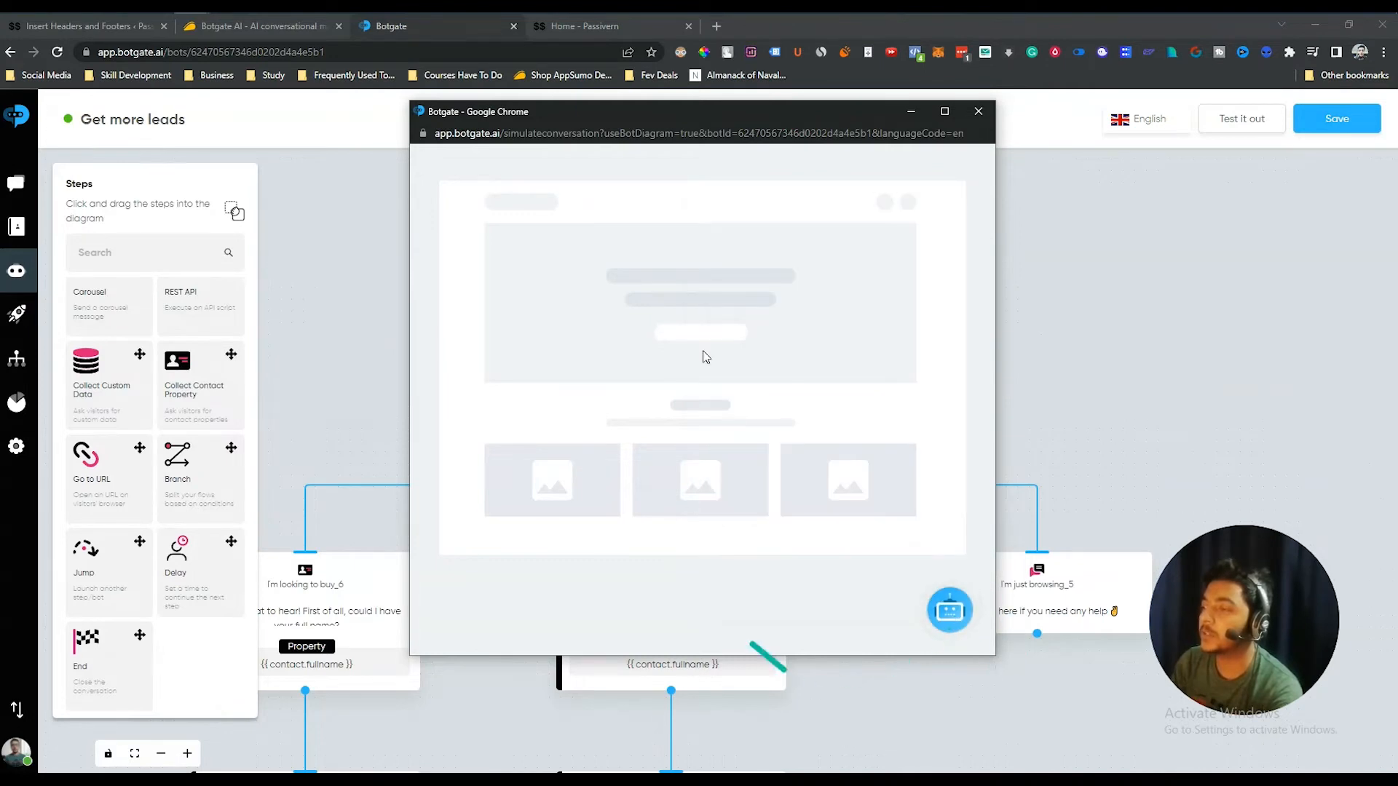
{"action": "left_click", "coordinate": [977, 112]}
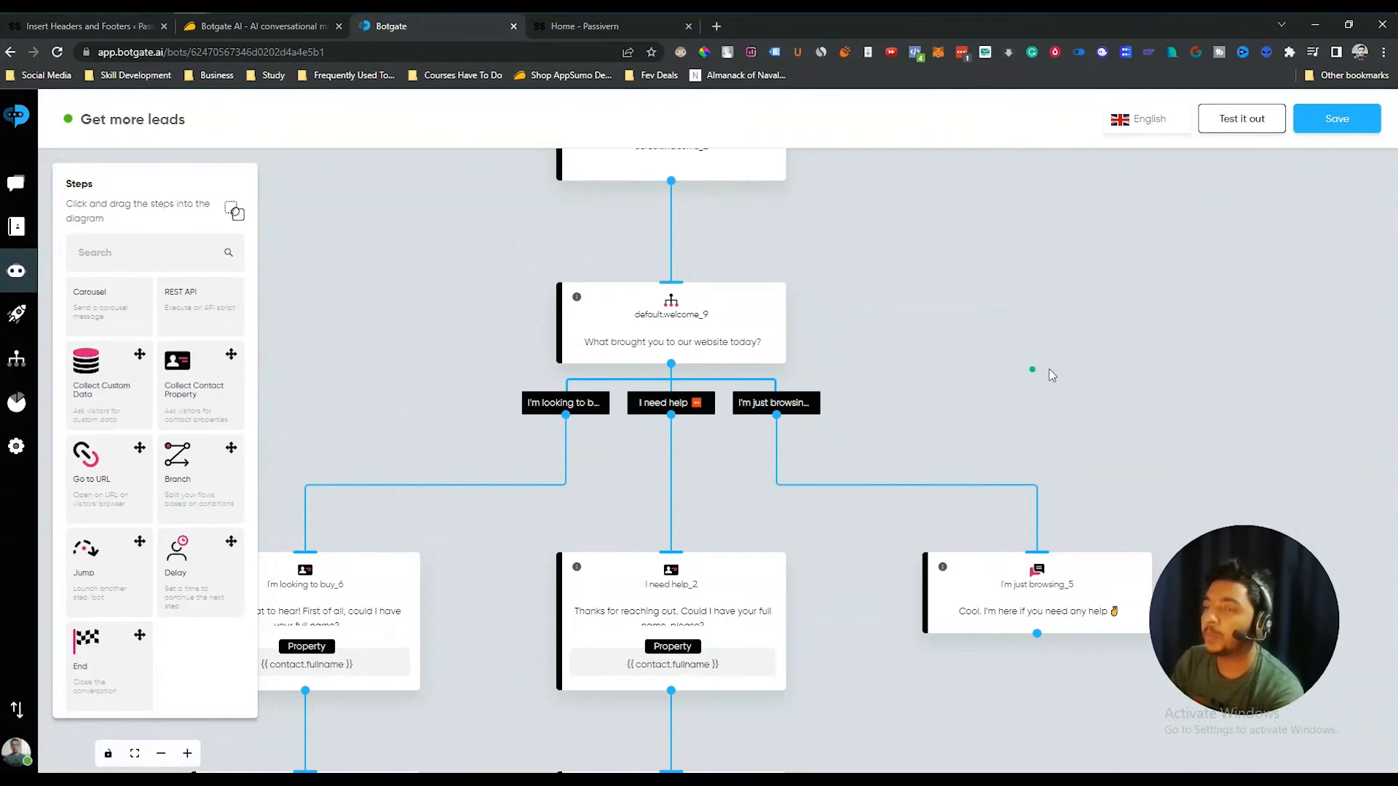
{"action": "left_click", "coordinate": [1366, 122]}
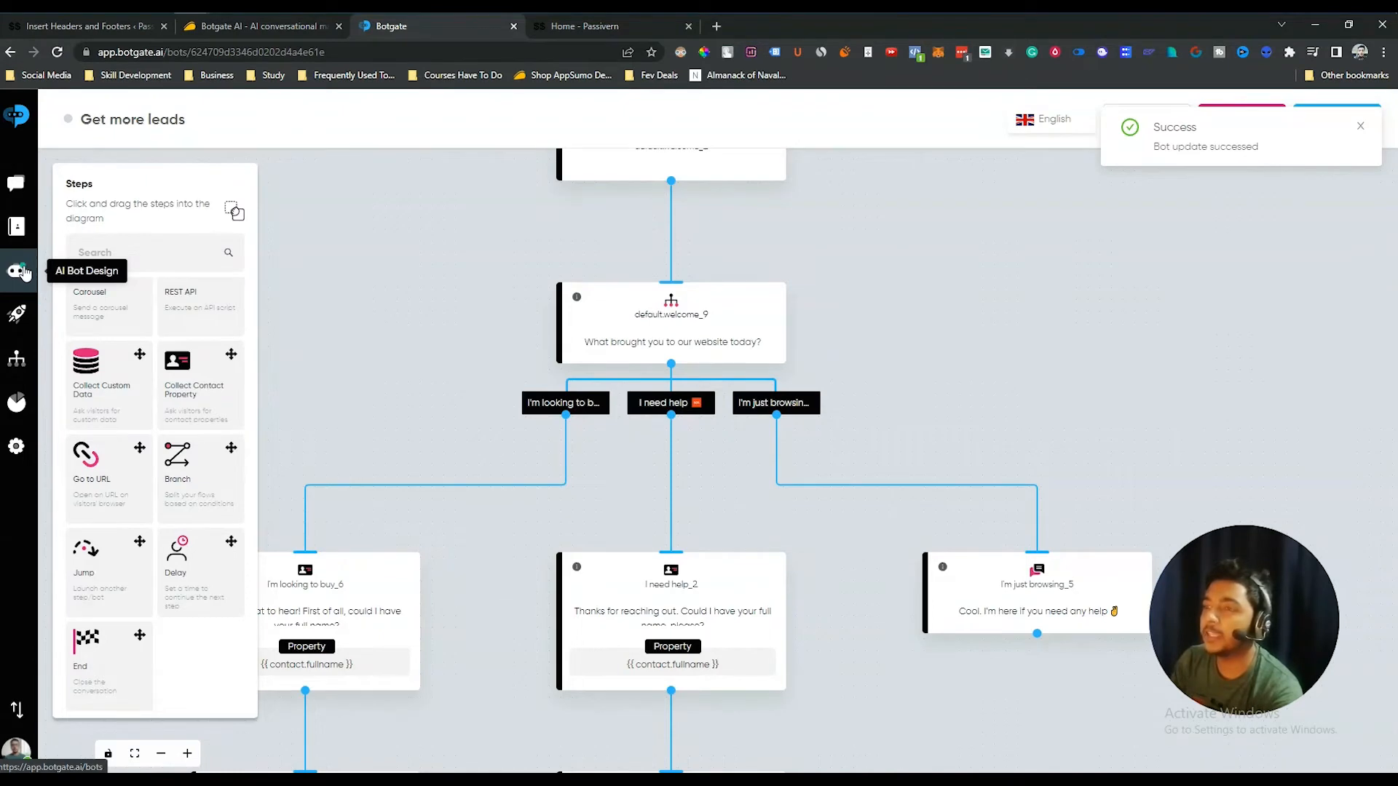
{"action": "left_click", "coordinate": [23, 273]}
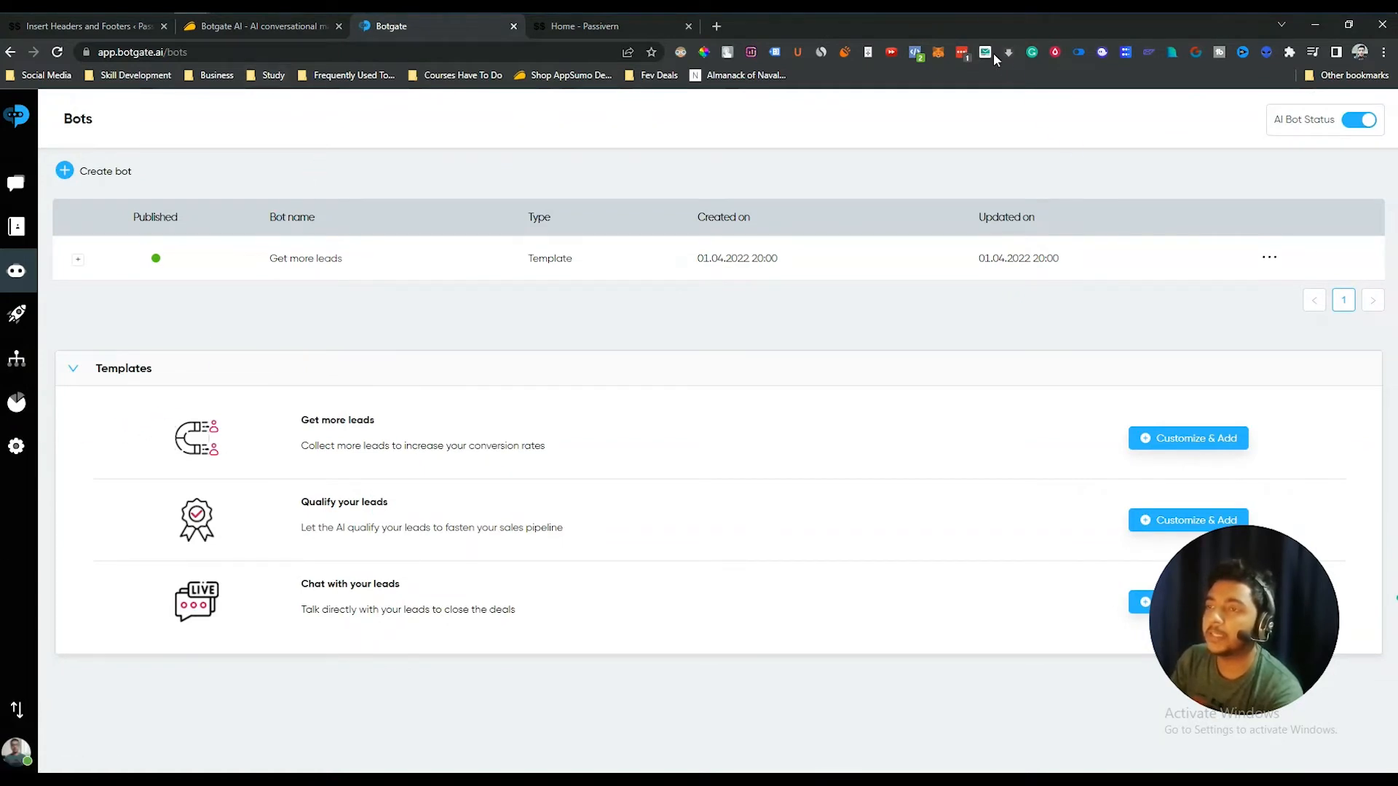
{"action": "left_click", "coordinate": [247, 29]}
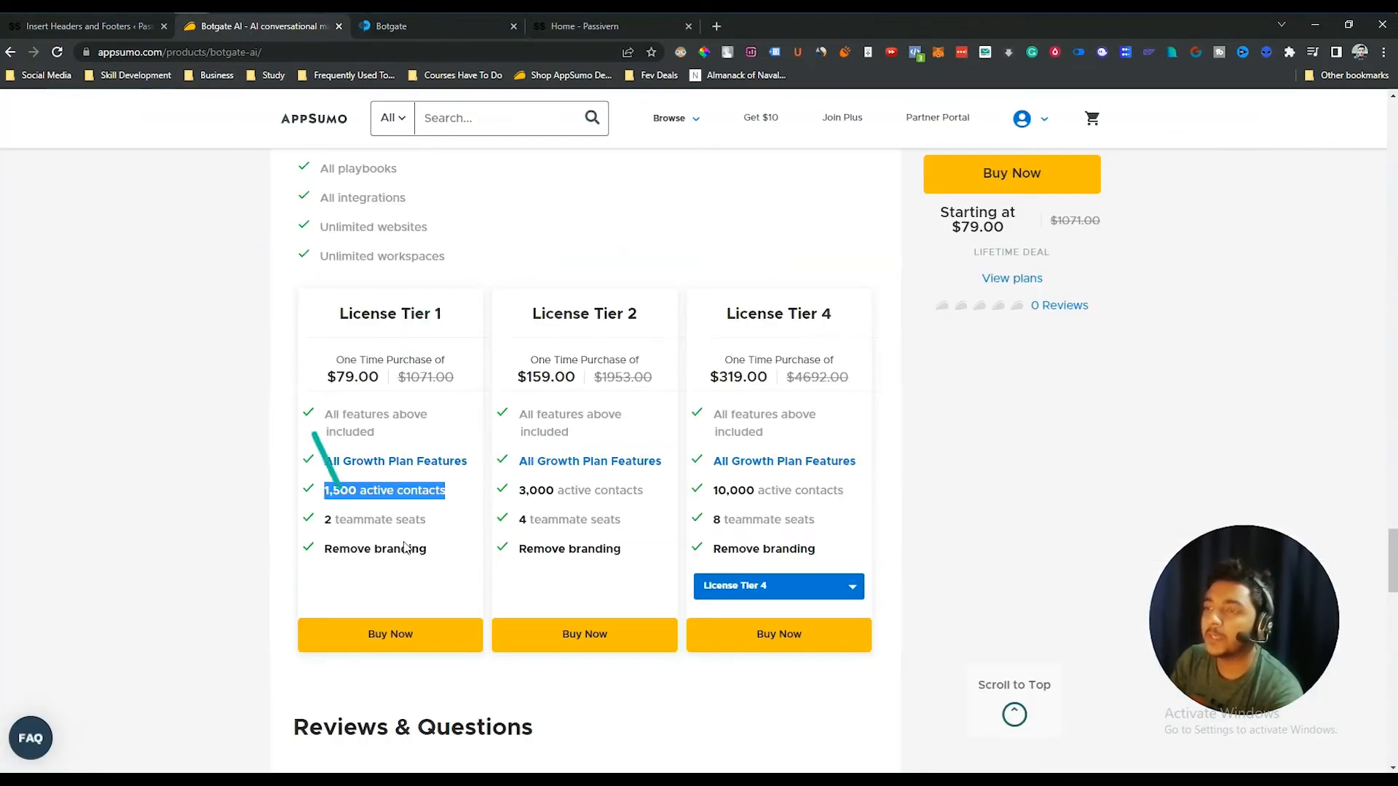
{"action": "scroll", "coordinate": [321, 437], "scroll_direction": "up", "scroll_amount": 2}
{"action": "left_click_drag", "start_coordinate": [320, 374], "coordinate": [434, 375]}
{"action": "left_click", "coordinate": [435, 374]}
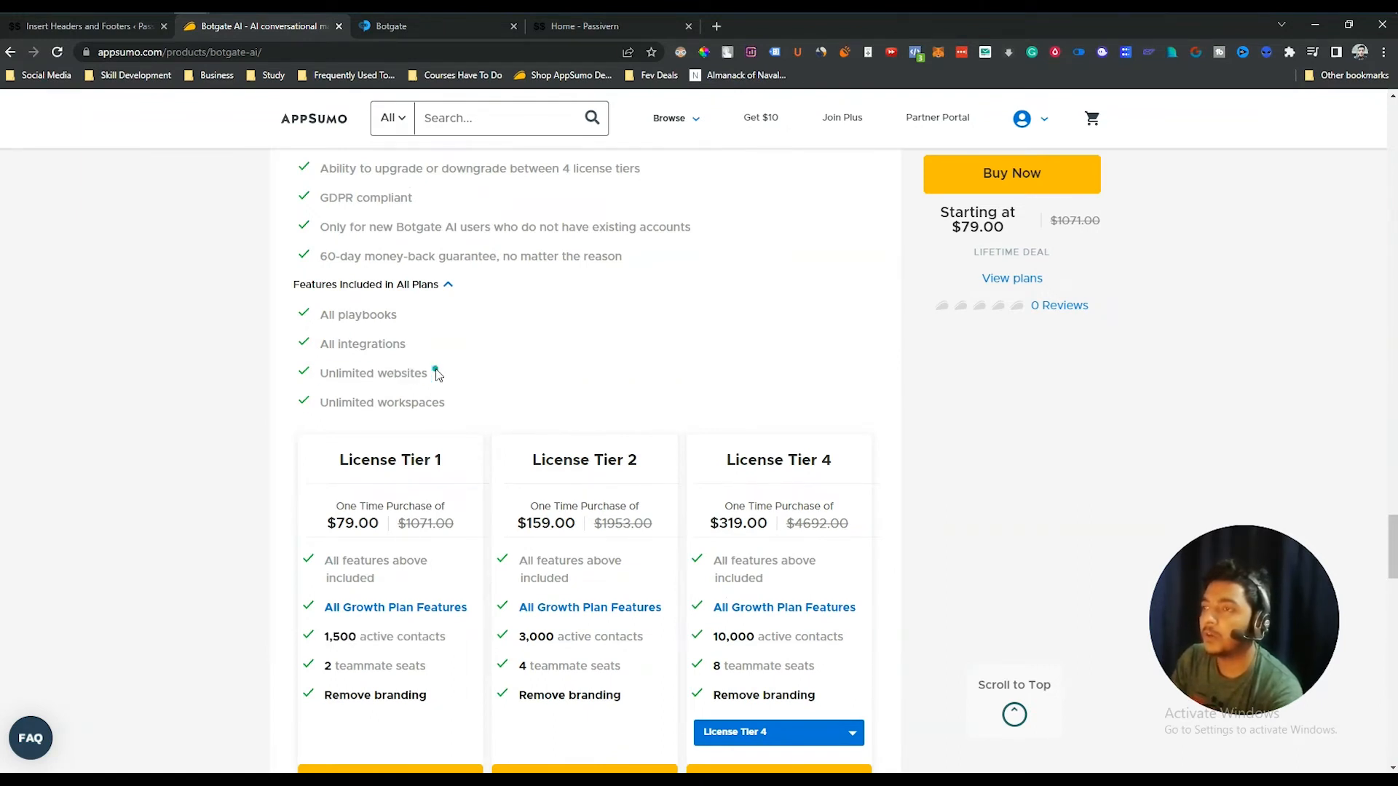
{"action": "left_click_drag", "start_coordinate": [427, 371], "coordinate": [287, 371]}
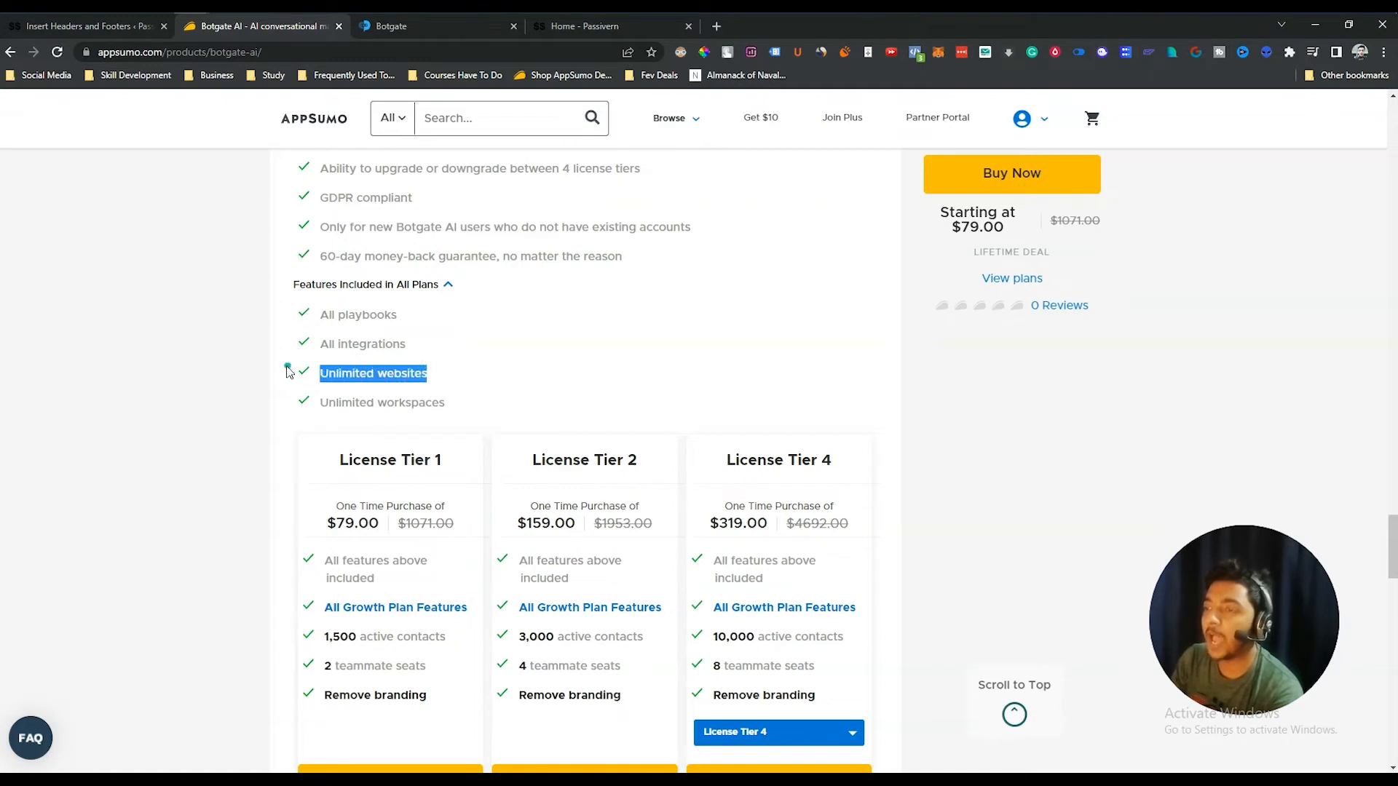
{"action": "left_click", "coordinate": [287, 371]}
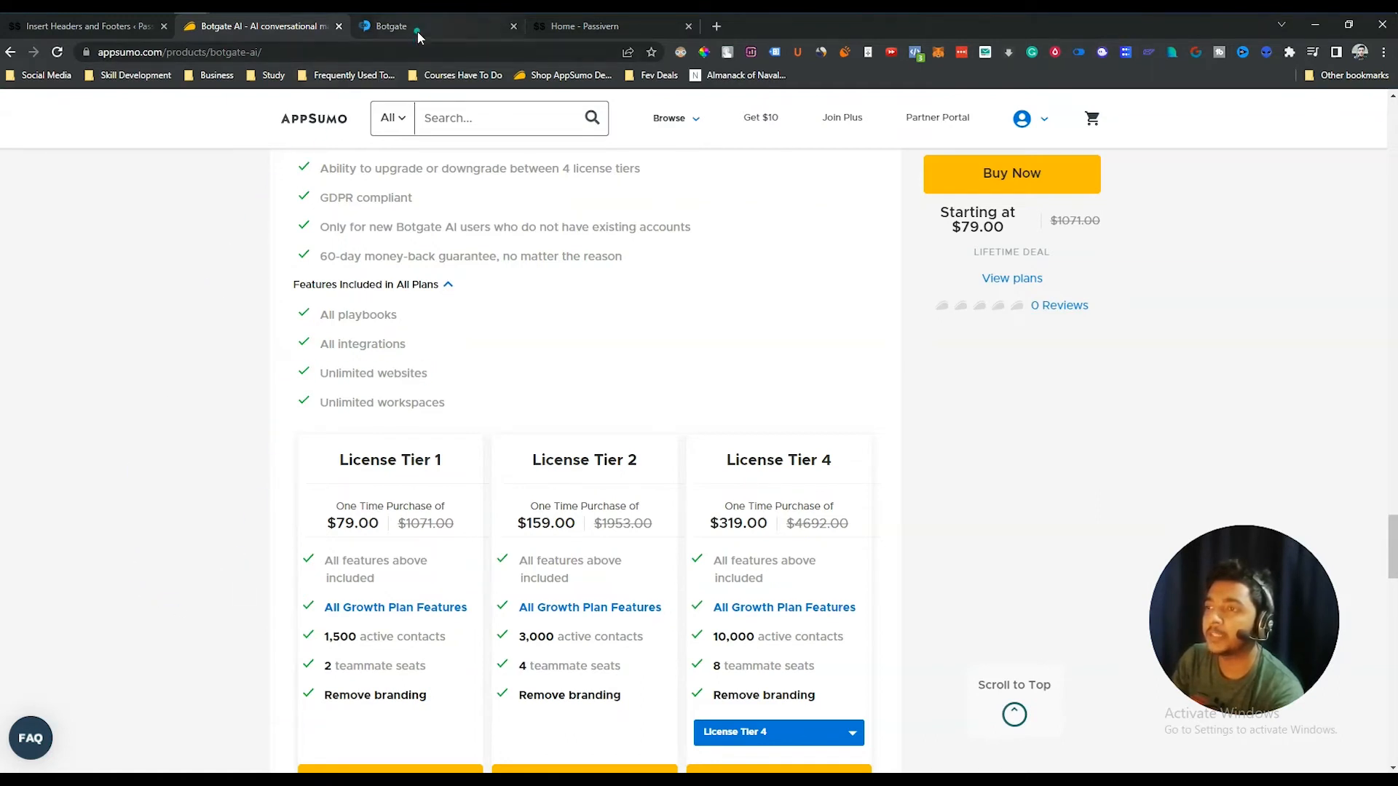
{"action": "left_click_drag", "start_coordinate": [324, 373], "coordinate": [467, 377]}
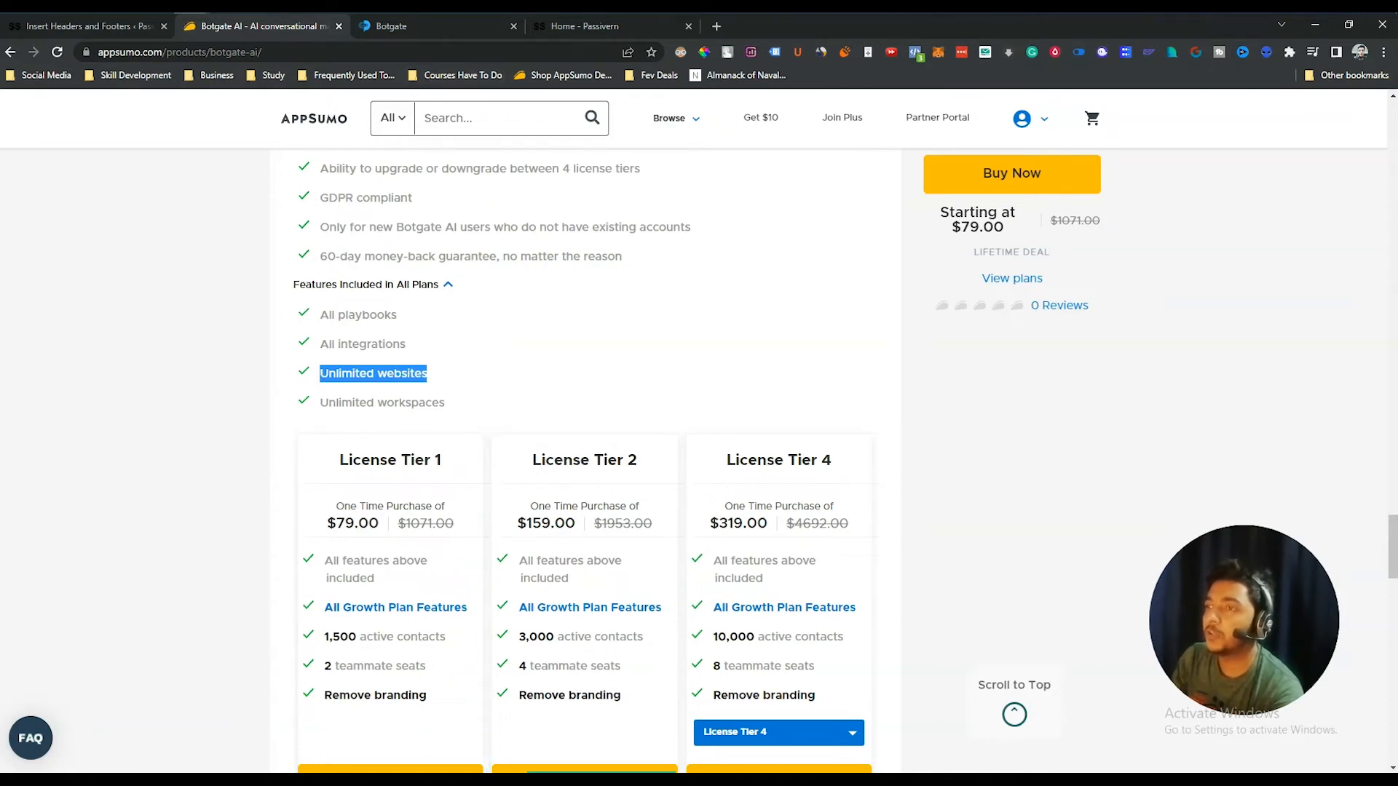
{"action": "left_click", "coordinate": [390, 26]}
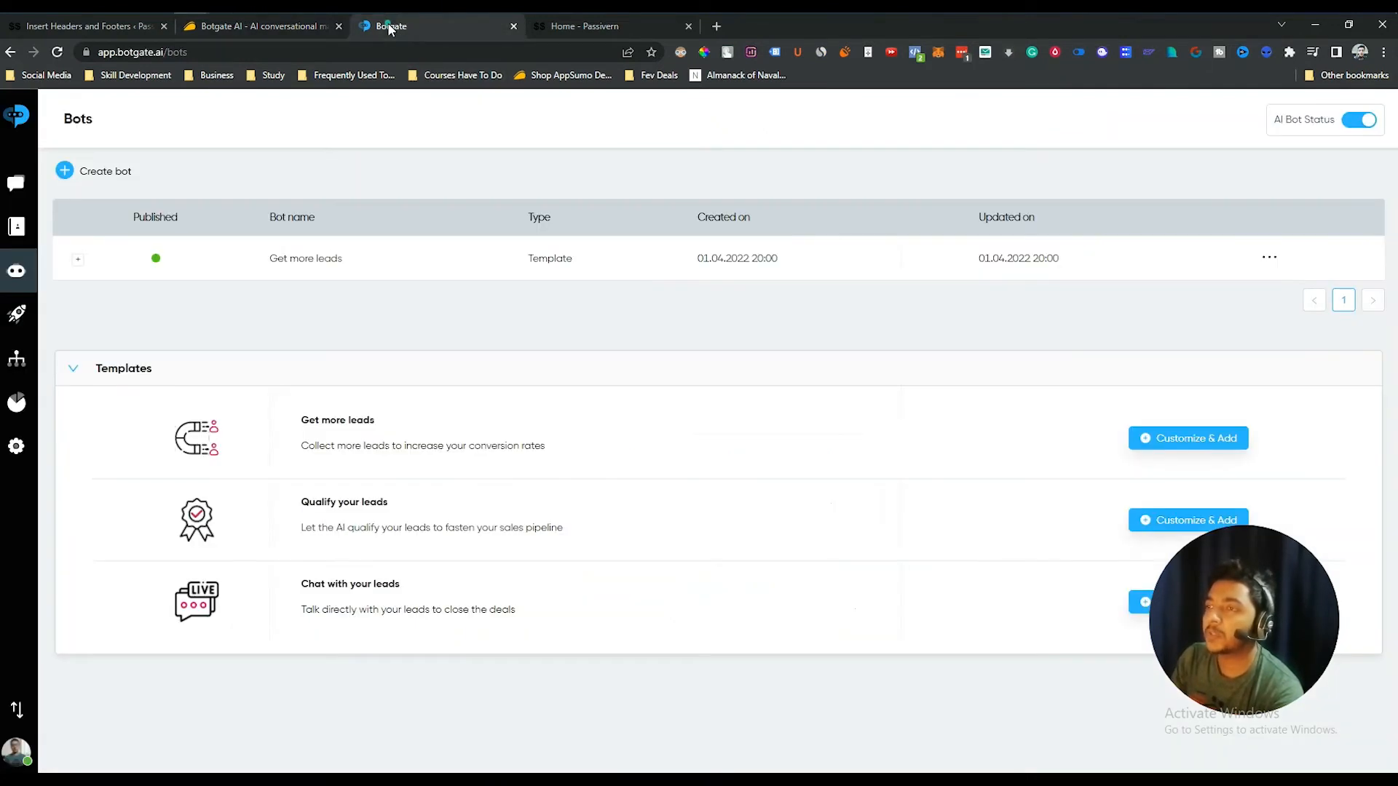
- Open the Default Welcome AI Bot playbook from the Playbooks list
{"action": "left_click", "coordinate": [20, 318]}
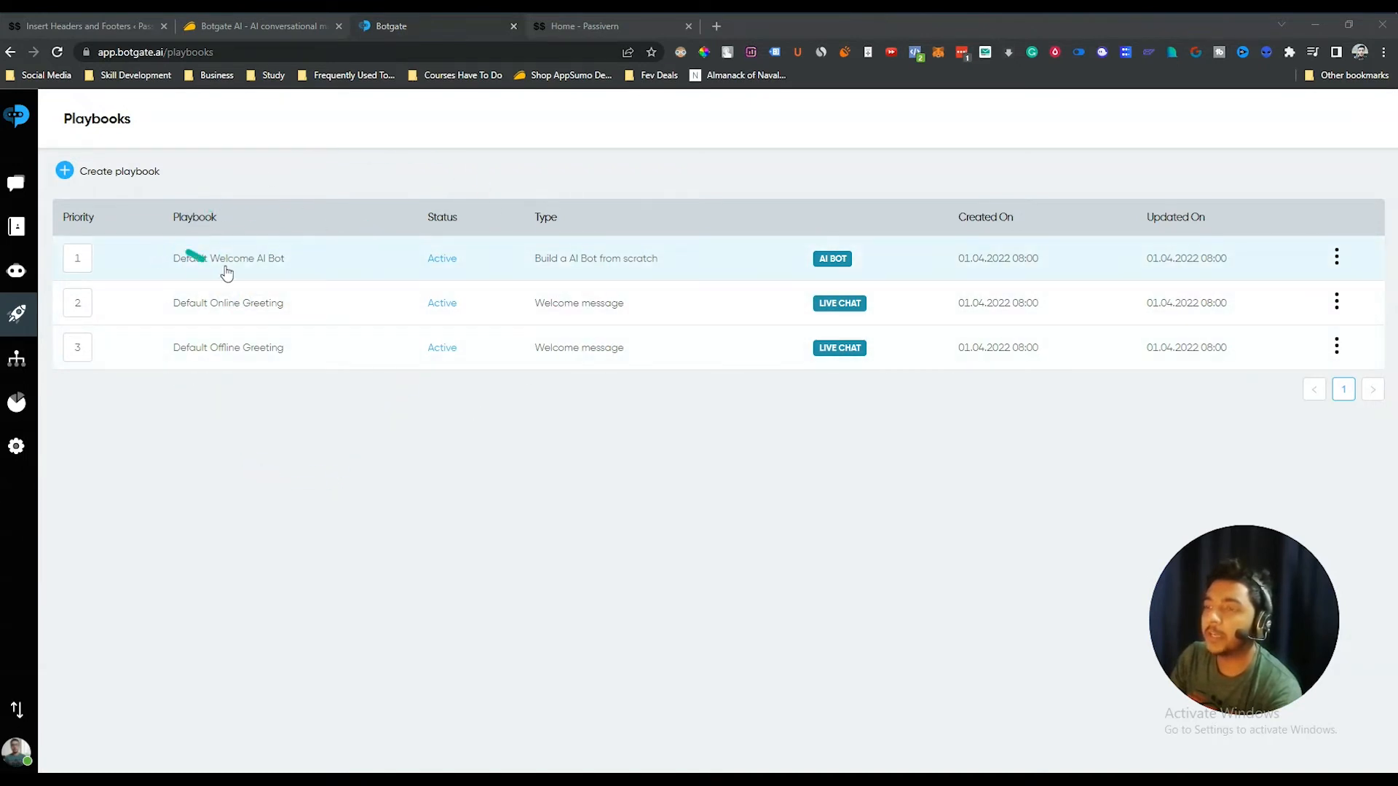
{"action": "left_click", "coordinate": [199, 267]}
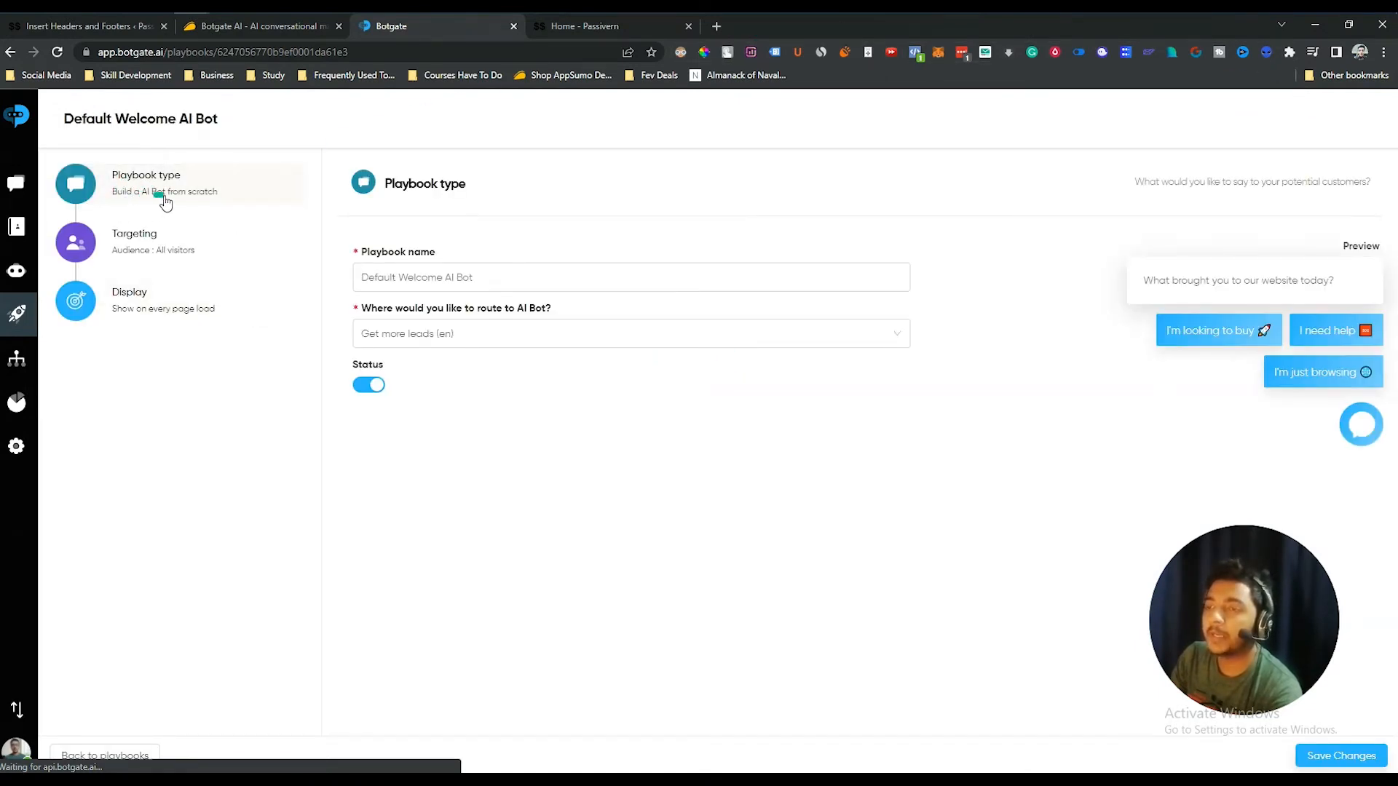
{"action": "left_click", "coordinate": [407, 277]}
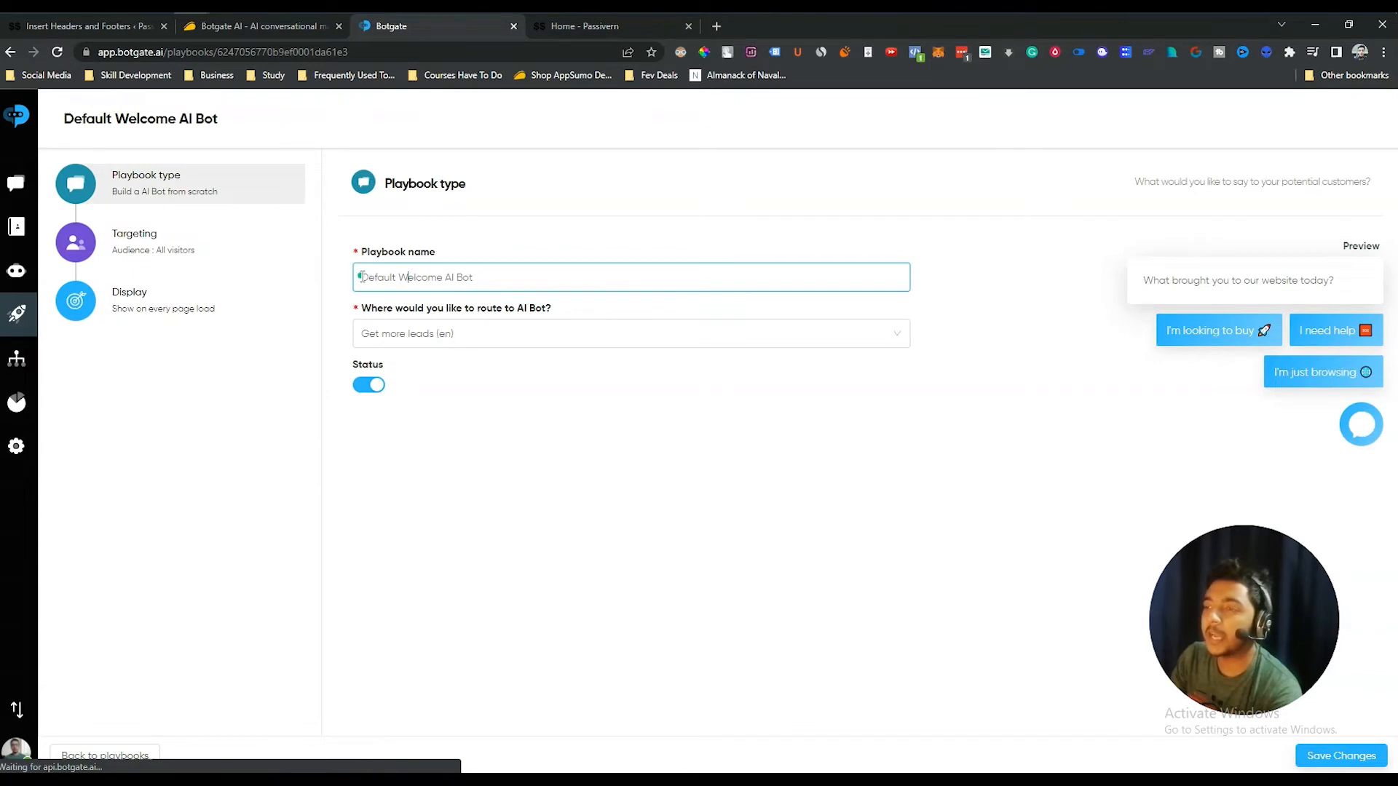
{"action": "left_click_drag", "start_coordinate": [361, 277], "coordinate": [548, 291]}
- Route the playbook to Get more leads (en) and bring up its Targeting settings
{"action": "left_click", "coordinate": [375, 328]}
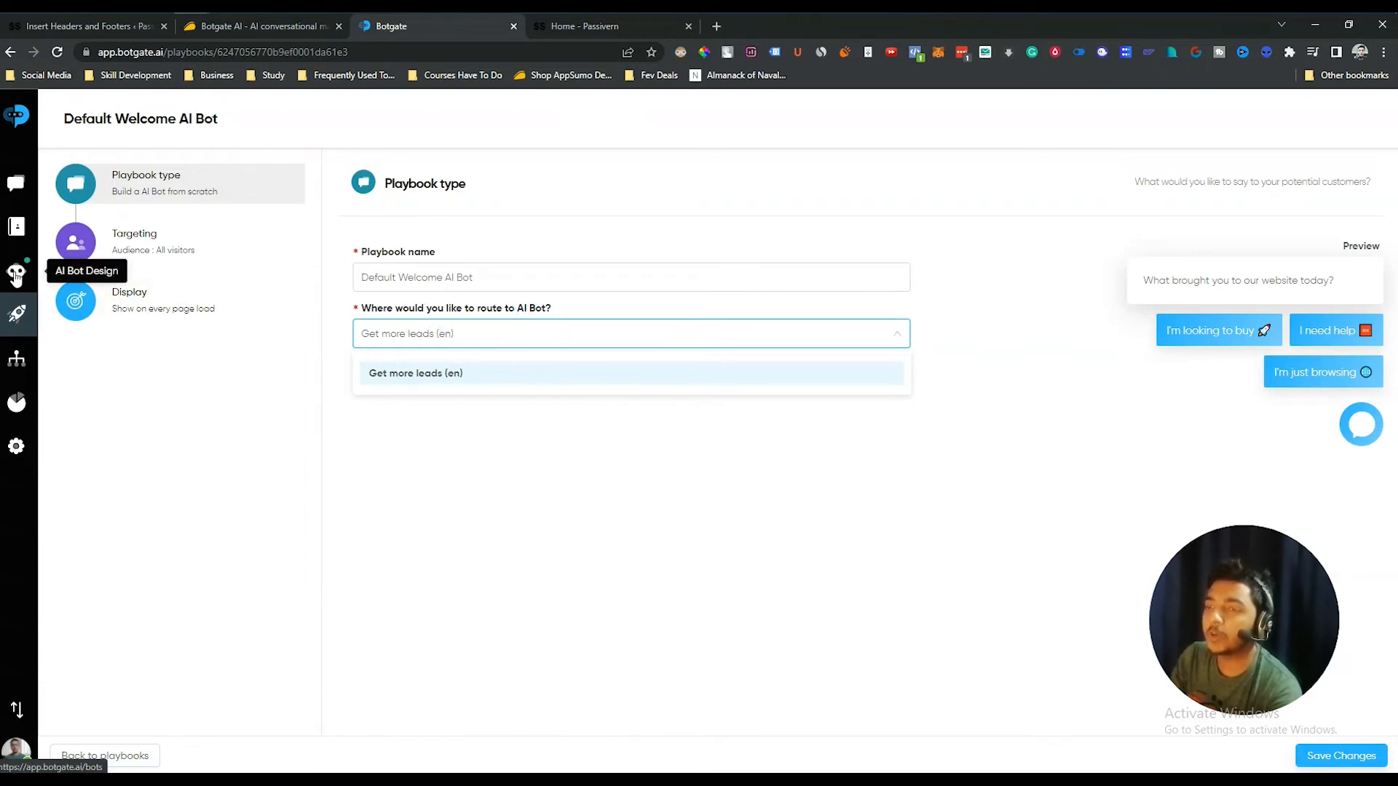
{"action": "left_click", "coordinate": [433, 374]}
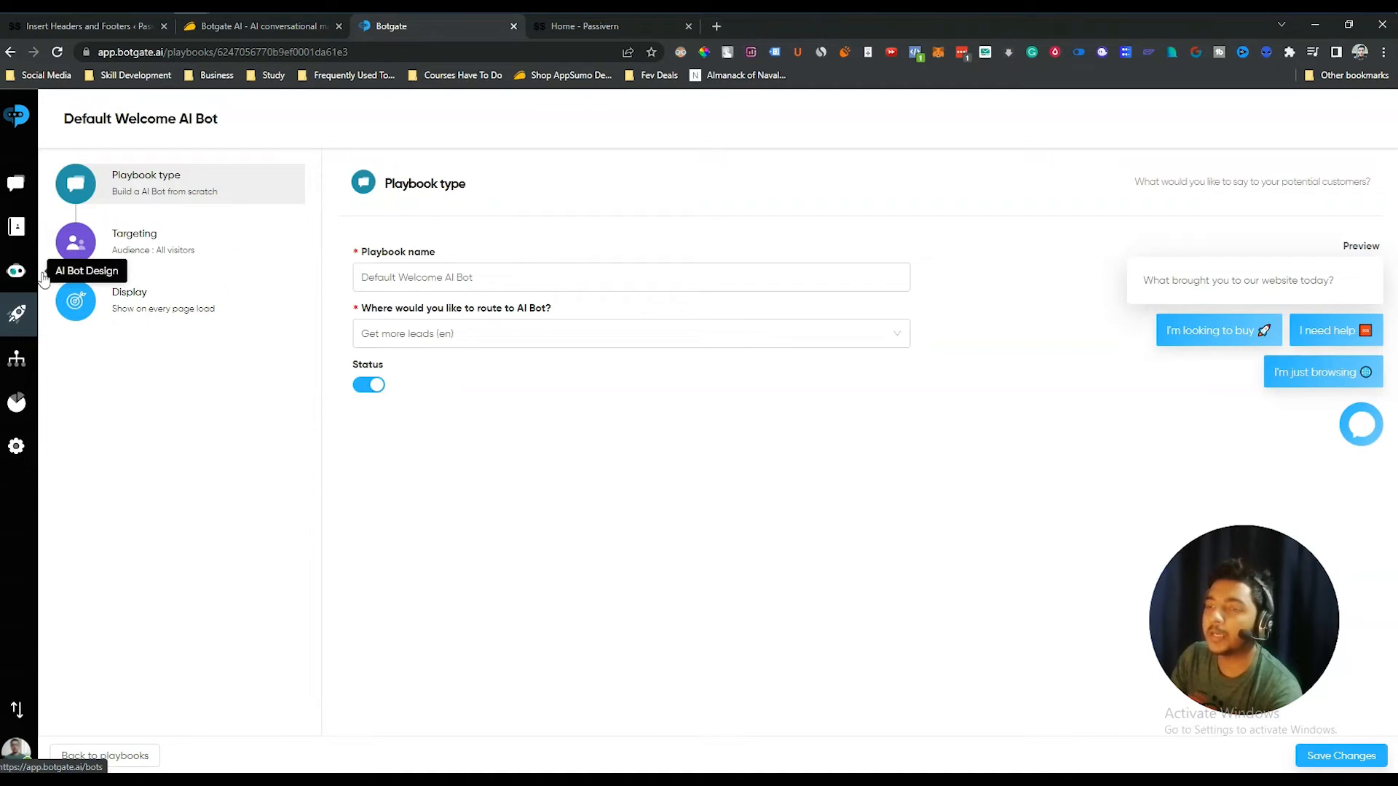
{"action": "left_click", "coordinate": [488, 335]}
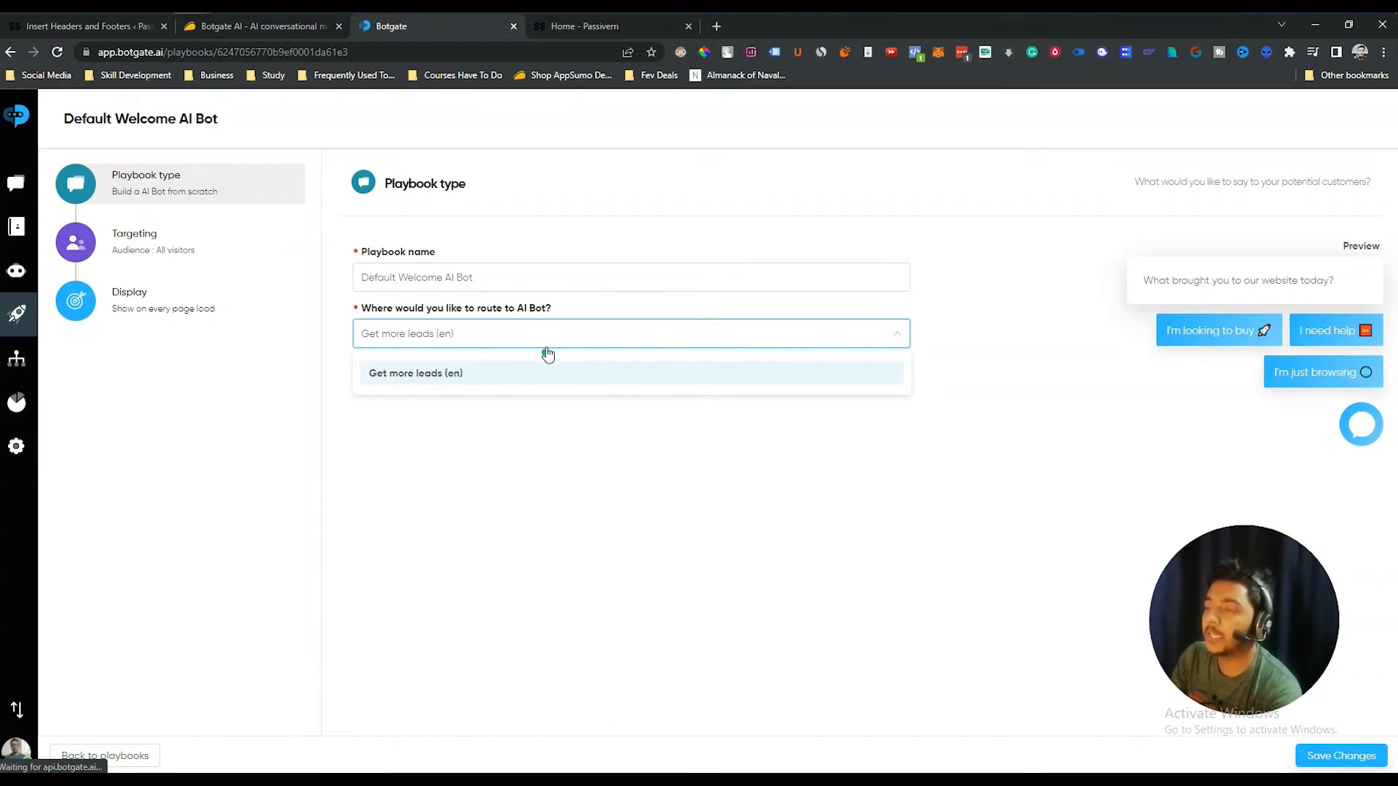
{"action": "left_click", "coordinate": [604, 314]}
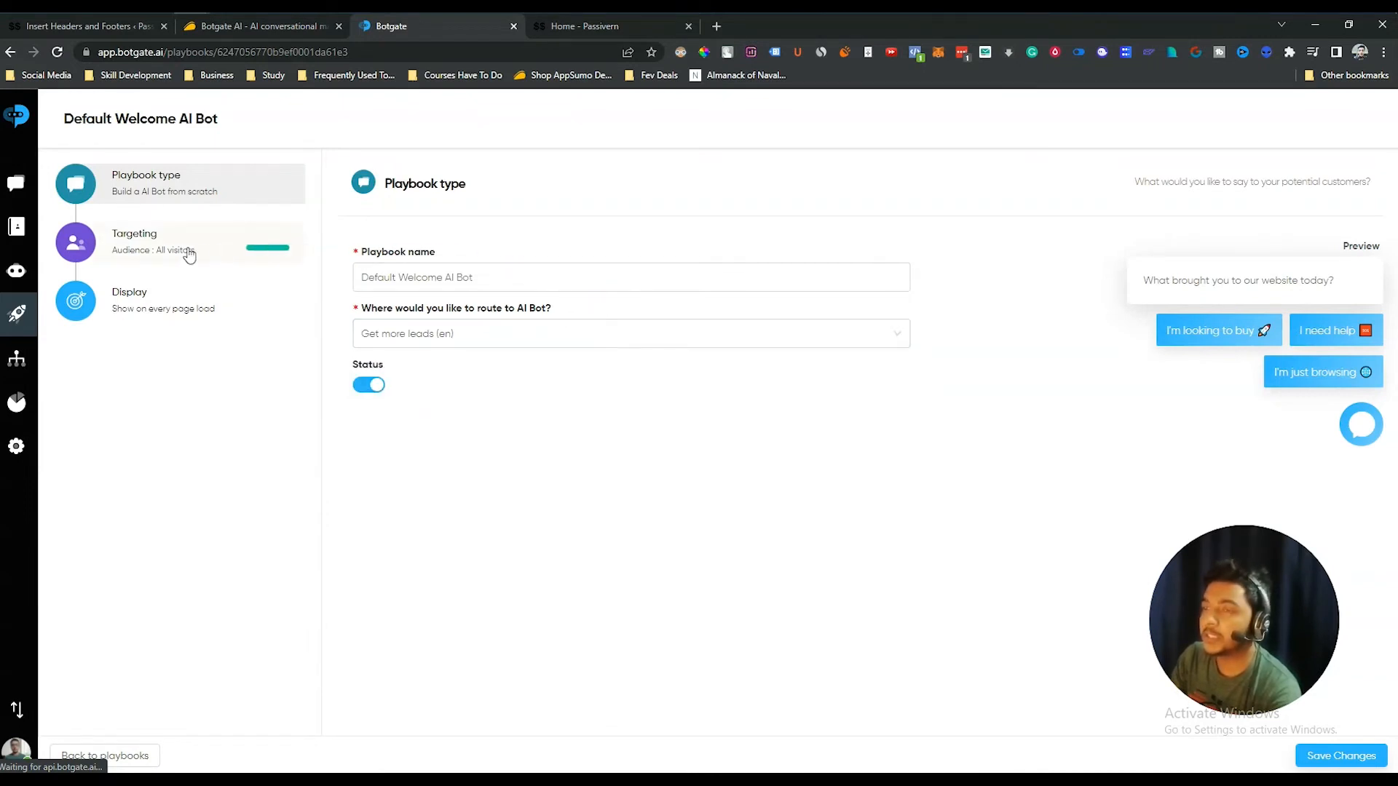
{"action": "left_click", "coordinate": [141, 248]}
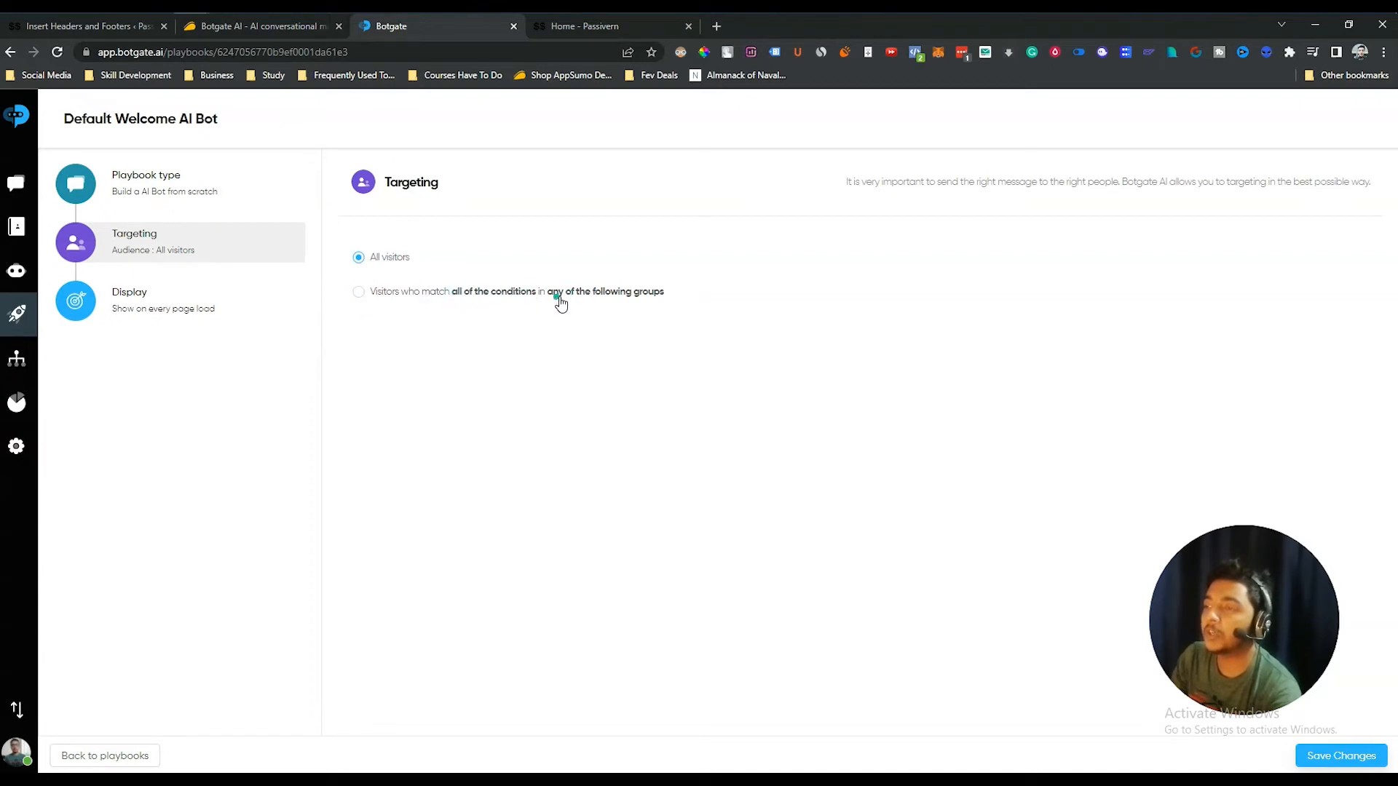
- Target visitors matching a condition, using City with the 'is' operator
{"action": "left_click", "coordinate": [359, 292]}
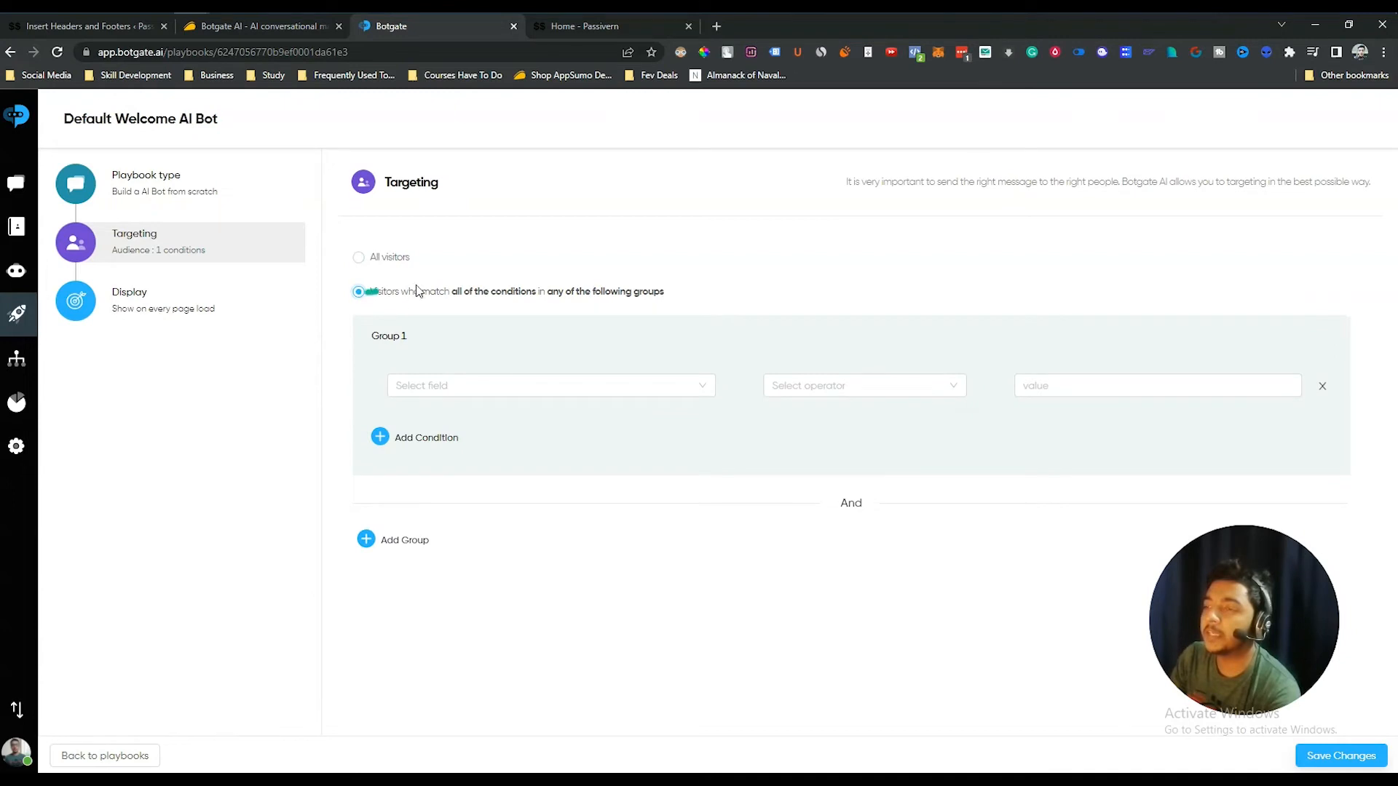
{"action": "left_click", "coordinate": [509, 388]}
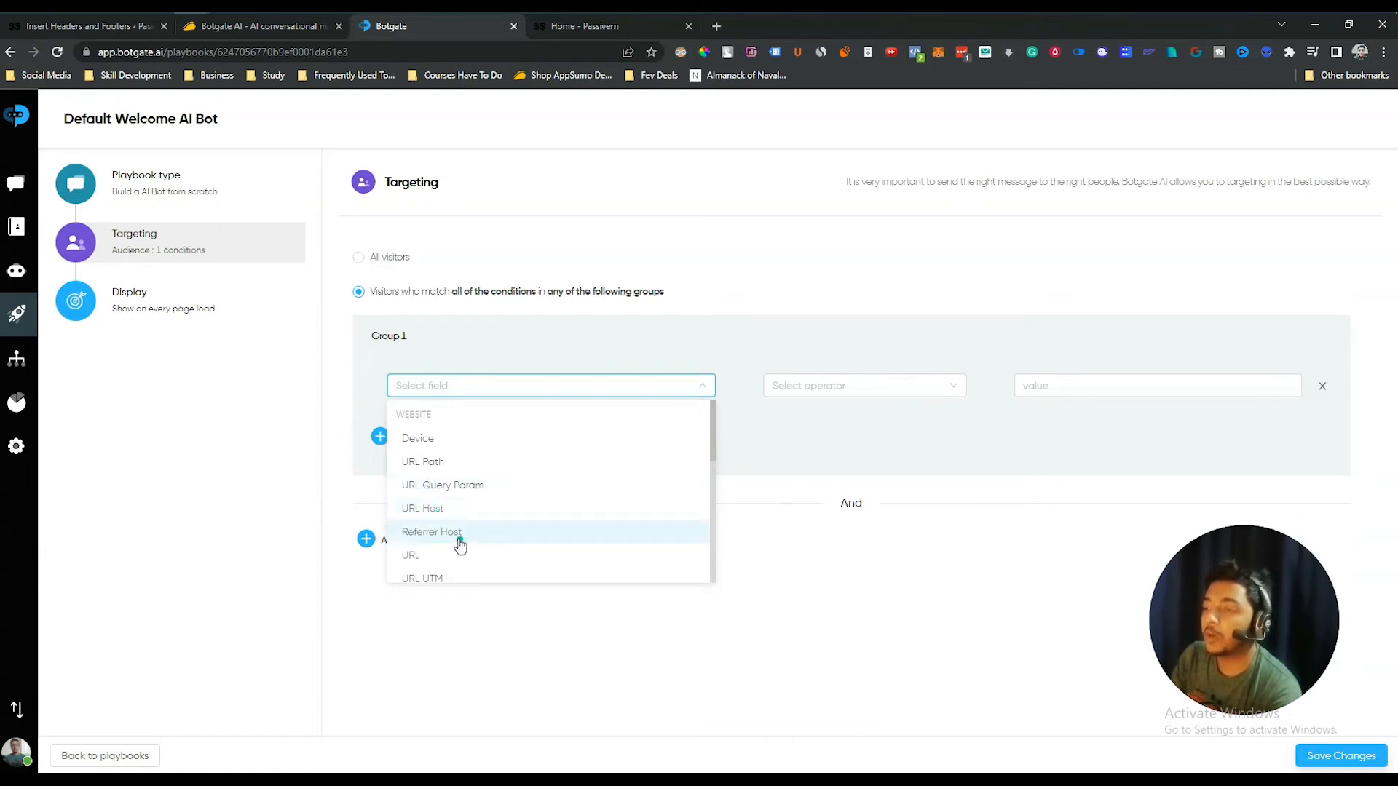
{"action": "scroll", "coordinate": [466, 532], "scroll_direction": "down", "scroll_amount": 1}
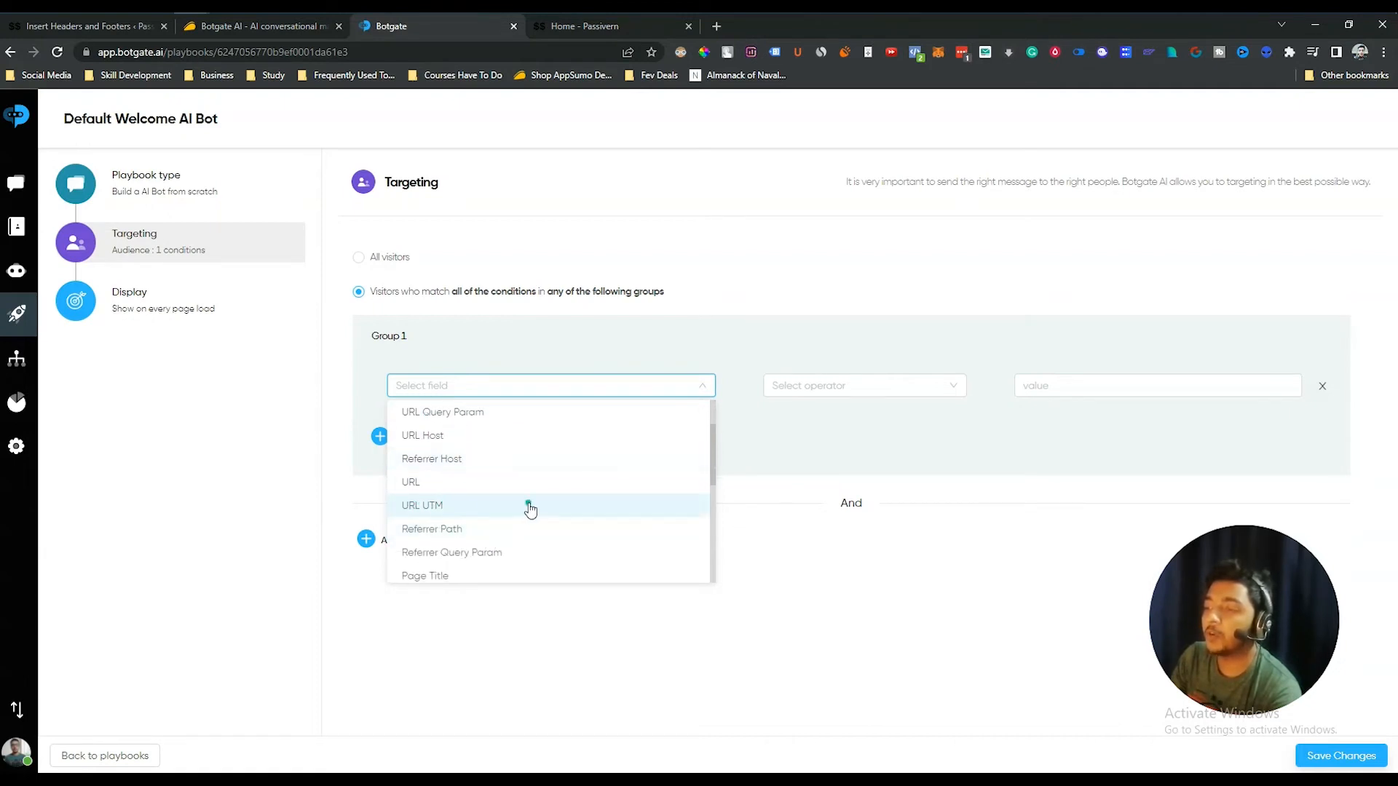
{"action": "scroll", "coordinate": [513, 530], "scroll_direction": "down", "scroll_amount": 2}
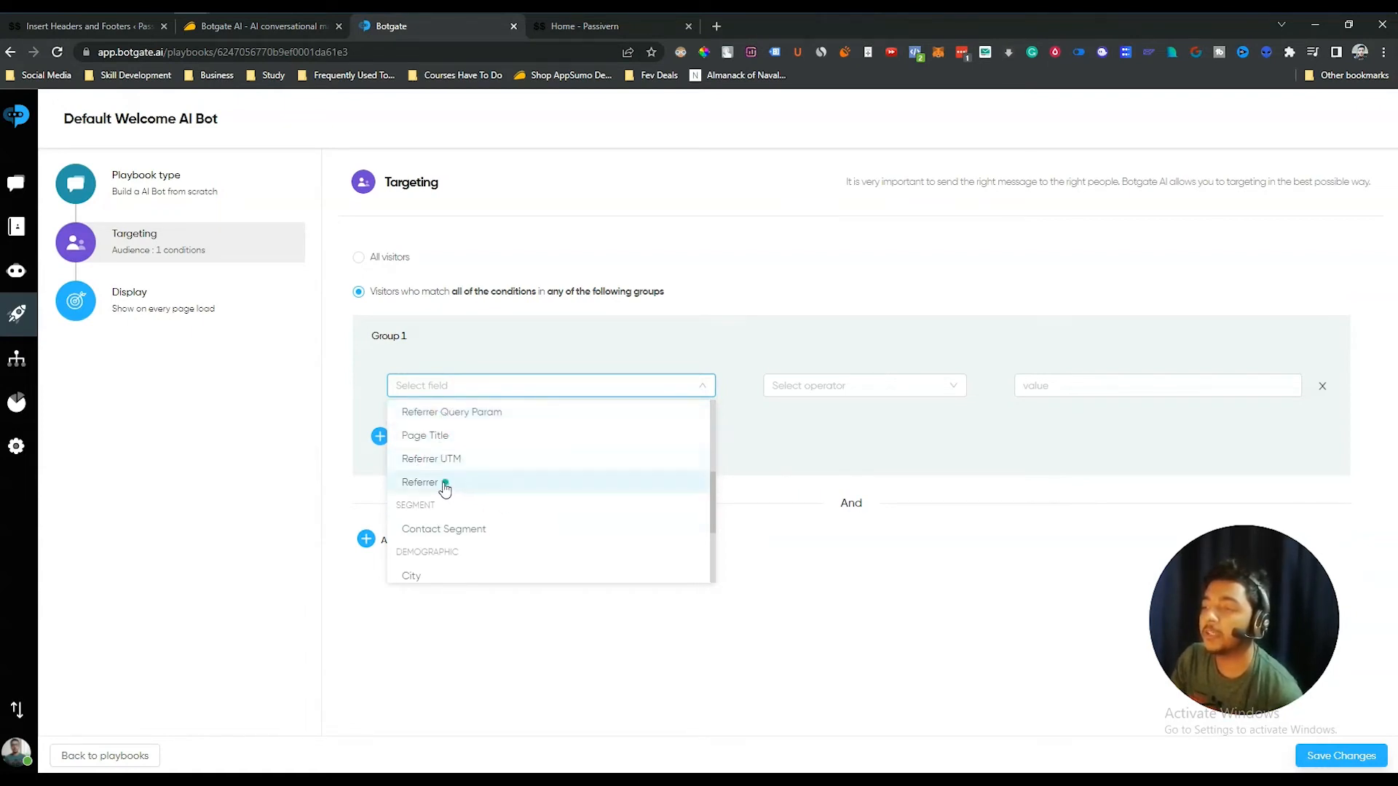
{"action": "scroll", "coordinate": [493, 536], "scroll_direction": "down", "scroll_amount": 2}
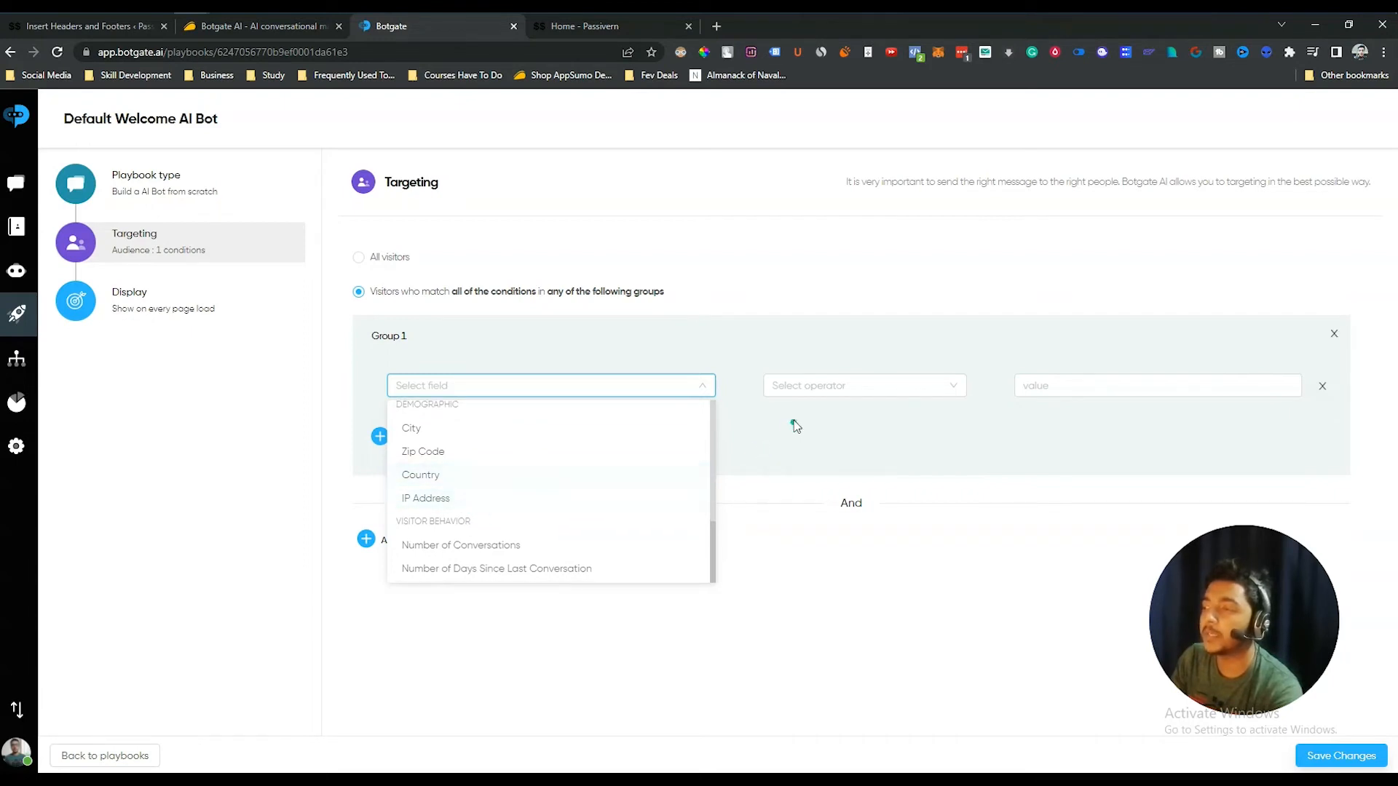
{"action": "left_click", "coordinate": [814, 390]}
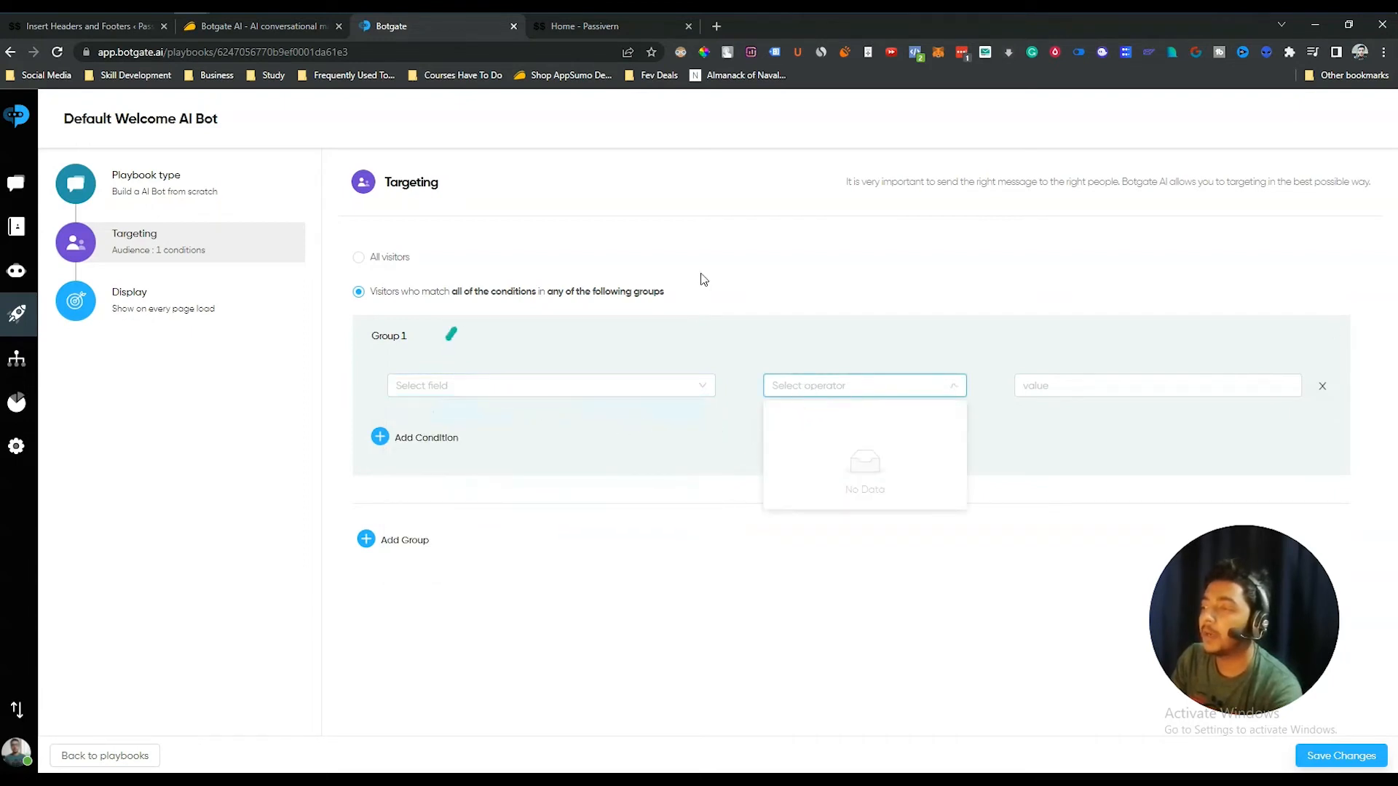
{"action": "left_click", "coordinate": [1056, 387]}
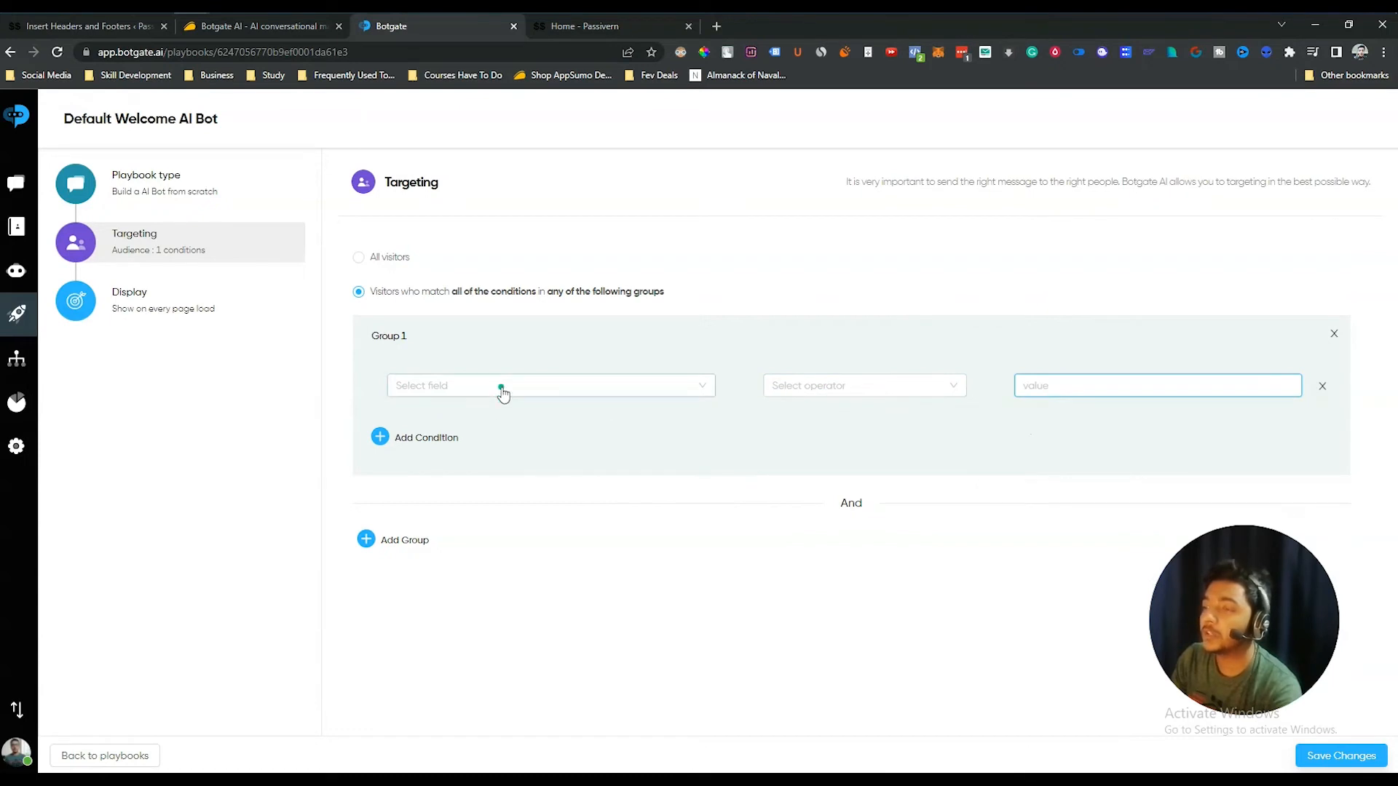
{"action": "left_click", "coordinate": [500, 388]}
{"action": "scroll", "coordinate": [446, 523], "scroll_direction": "down", "scroll_amount": 5}
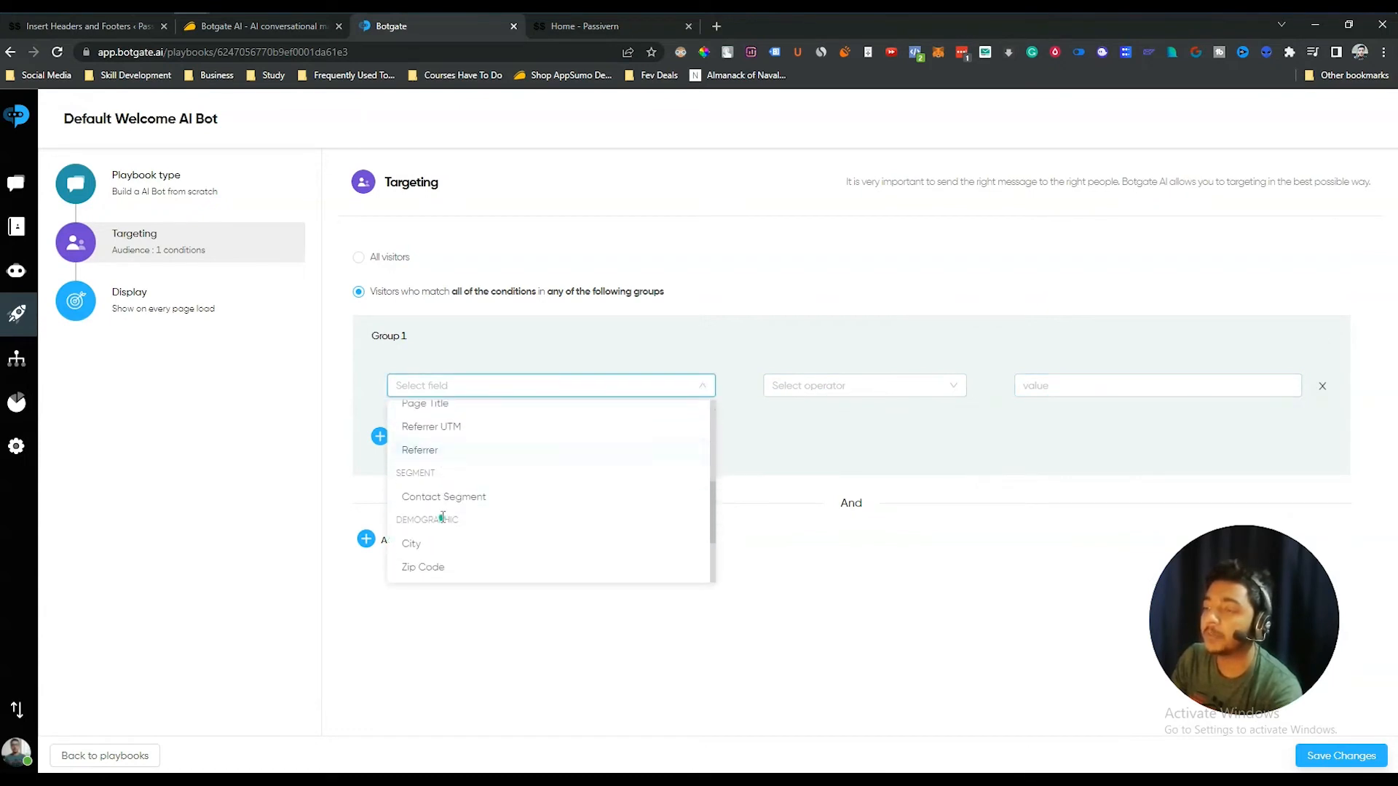
{"action": "left_click", "coordinate": [440, 472]}
{"action": "left_click", "coordinate": [795, 391]}
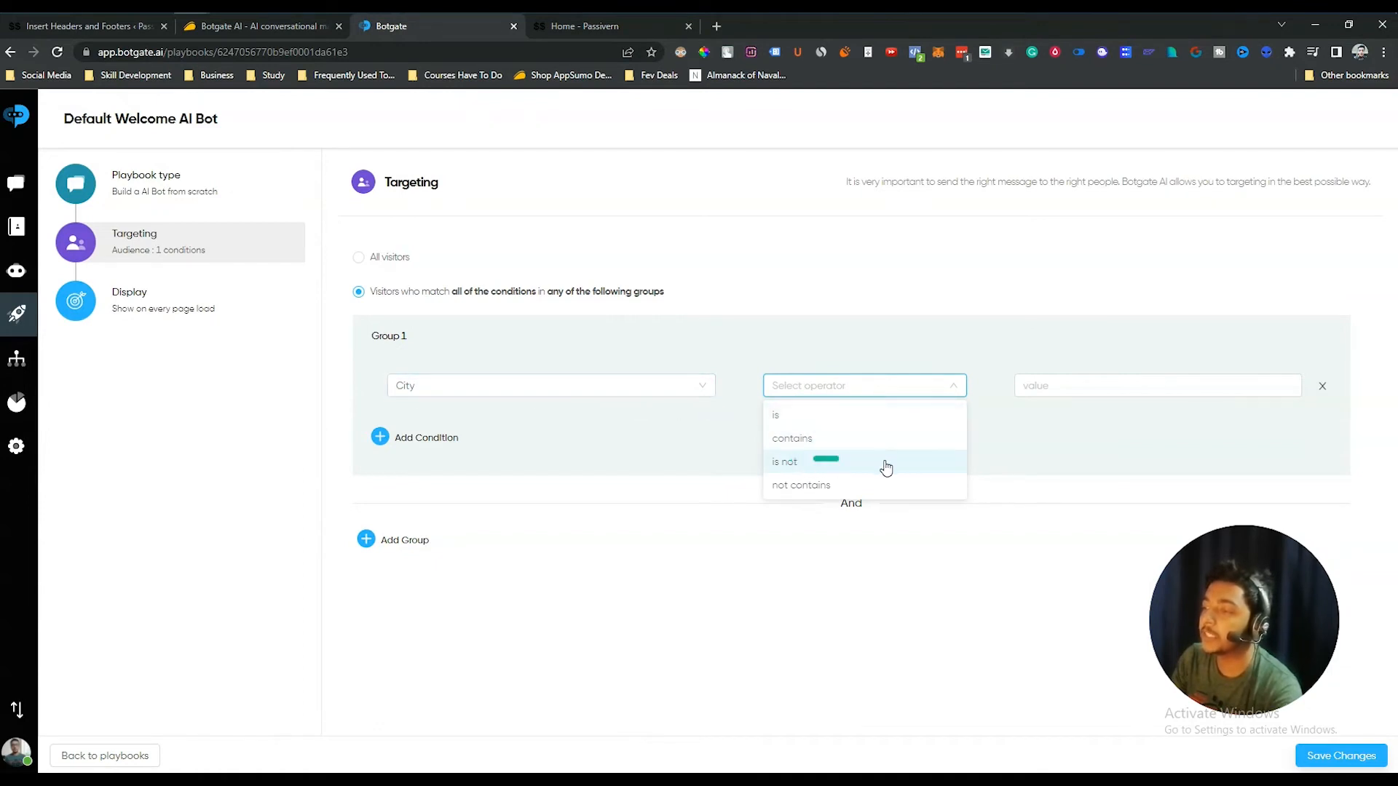
{"action": "left_click", "coordinate": [820, 422]}
- Enter T, D and Dilhi as alternative City values
{"action": "left_click", "coordinate": [1068, 377]}
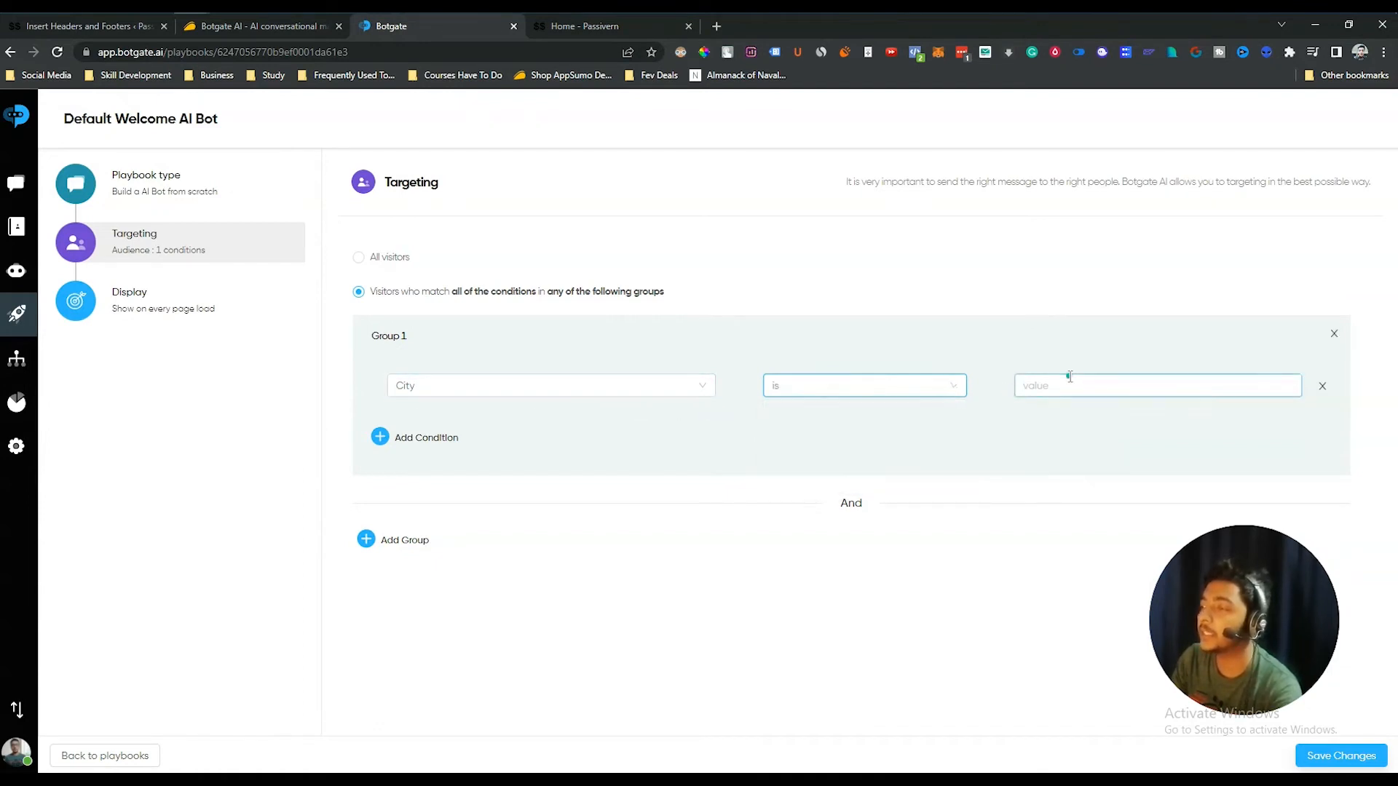
{"action": "type", "text": "Texas"}
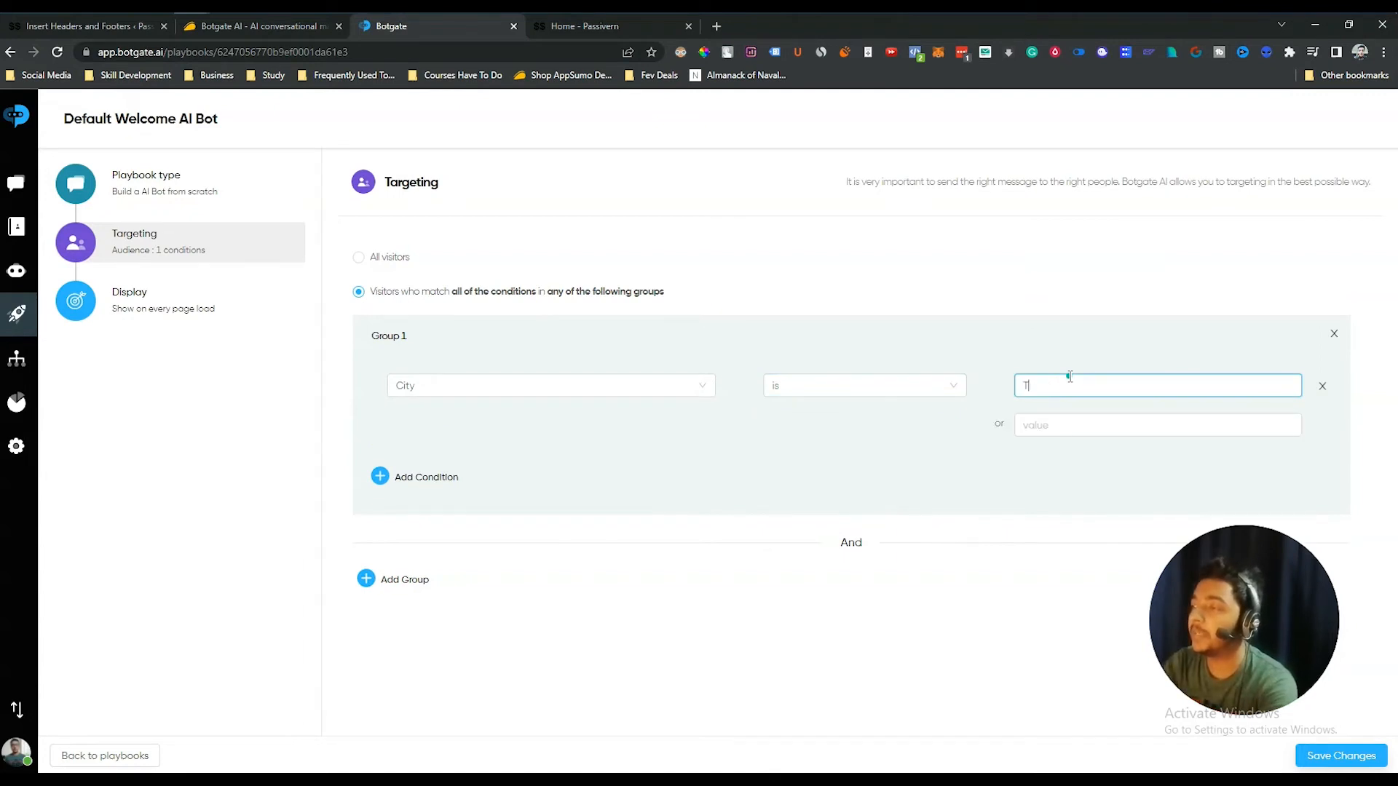
{"action": "left_click", "coordinate": [1069, 425]}
{"action": "type", "text": "Dhaka"}
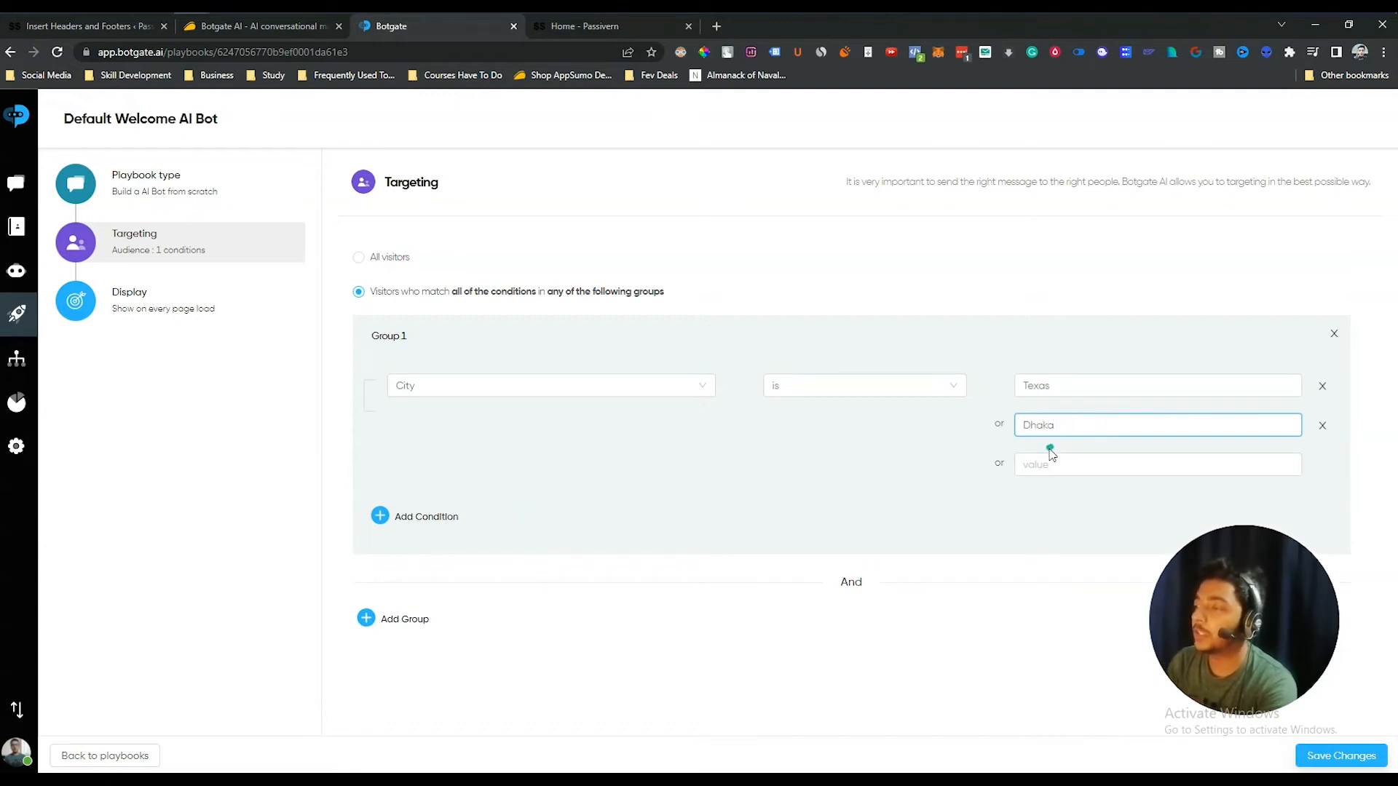
{"action": "left_click", "coordinate": [1049, 459]}
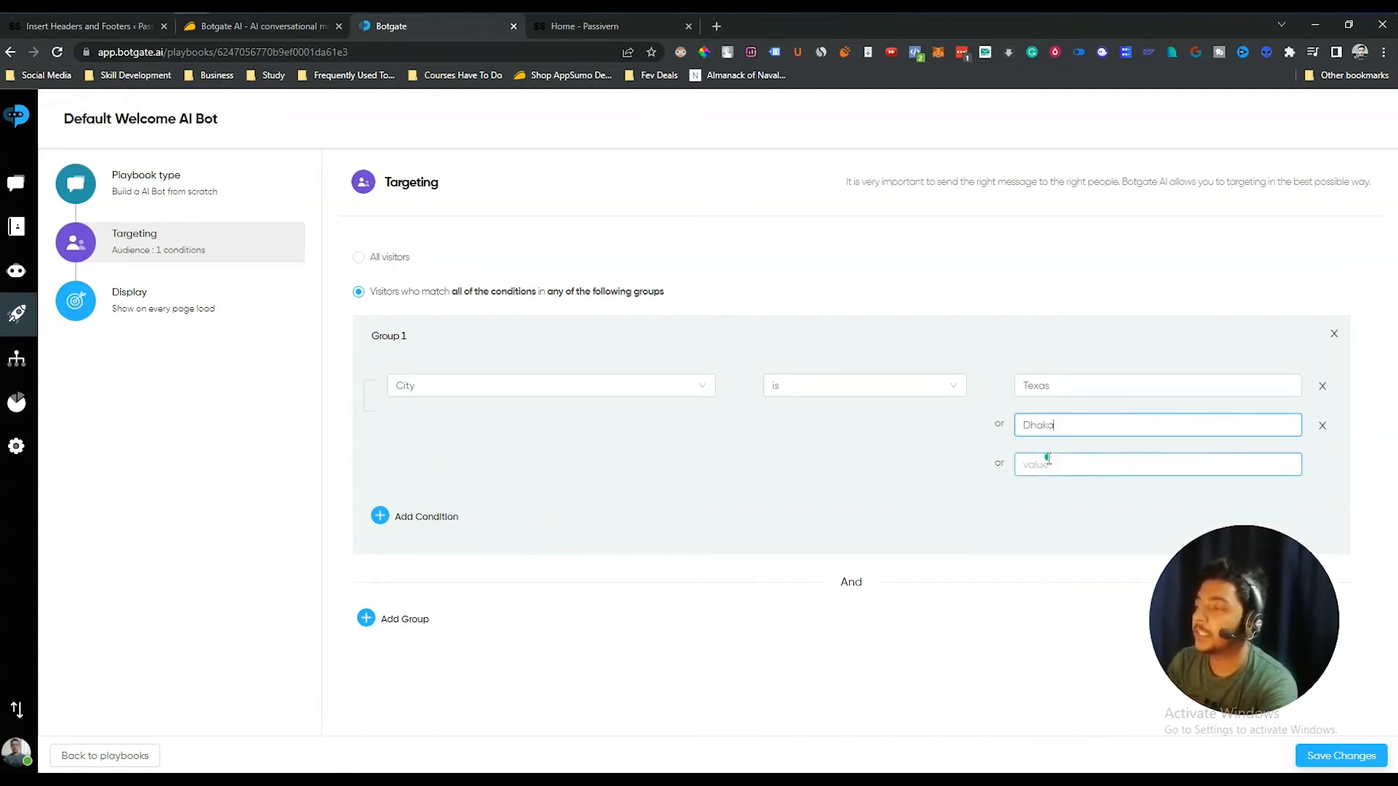
{"action": "type", "text": "Dilhi"}
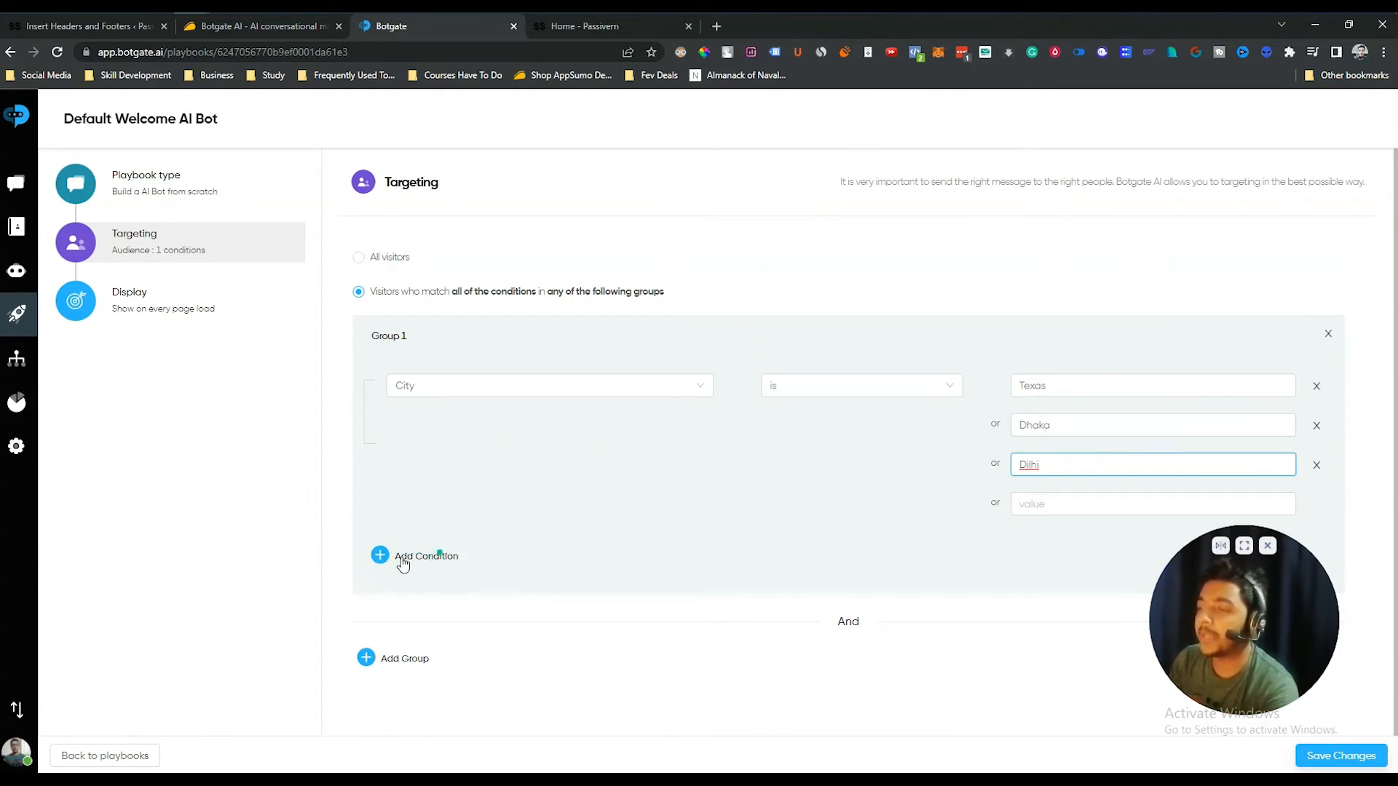
- Switch the audience back to All visitors, dropping the city conditions
{"action": "left_click_drag", "start_coordinate": [397, 564], "coordinate": [478, 560]}
{"action": "left_click_drag", "start_coordinate": [387, 562], "coordinate": [448, 552]}
{"action": "mouse_move", "coordinate": [446, 598]}
{"action": "left_mouse_down"}
{"action": "mouse_move", "coordinate": [446, 626]}
{"action": "mouse_move", "coordinate": [522, 651]}
{"action": "left_mouse_up"}
{"action": "left_click_drag", "start_coordinate": [673, 675], "coordinate": [804, 641]}
{"action": "left_click_drag", "start_coordinate": [826, 504], "coordinate": [801, 537]}
{"action": "left_click_drag", "start_coordinate": [591, 375], "coordinate": [571, 381]}
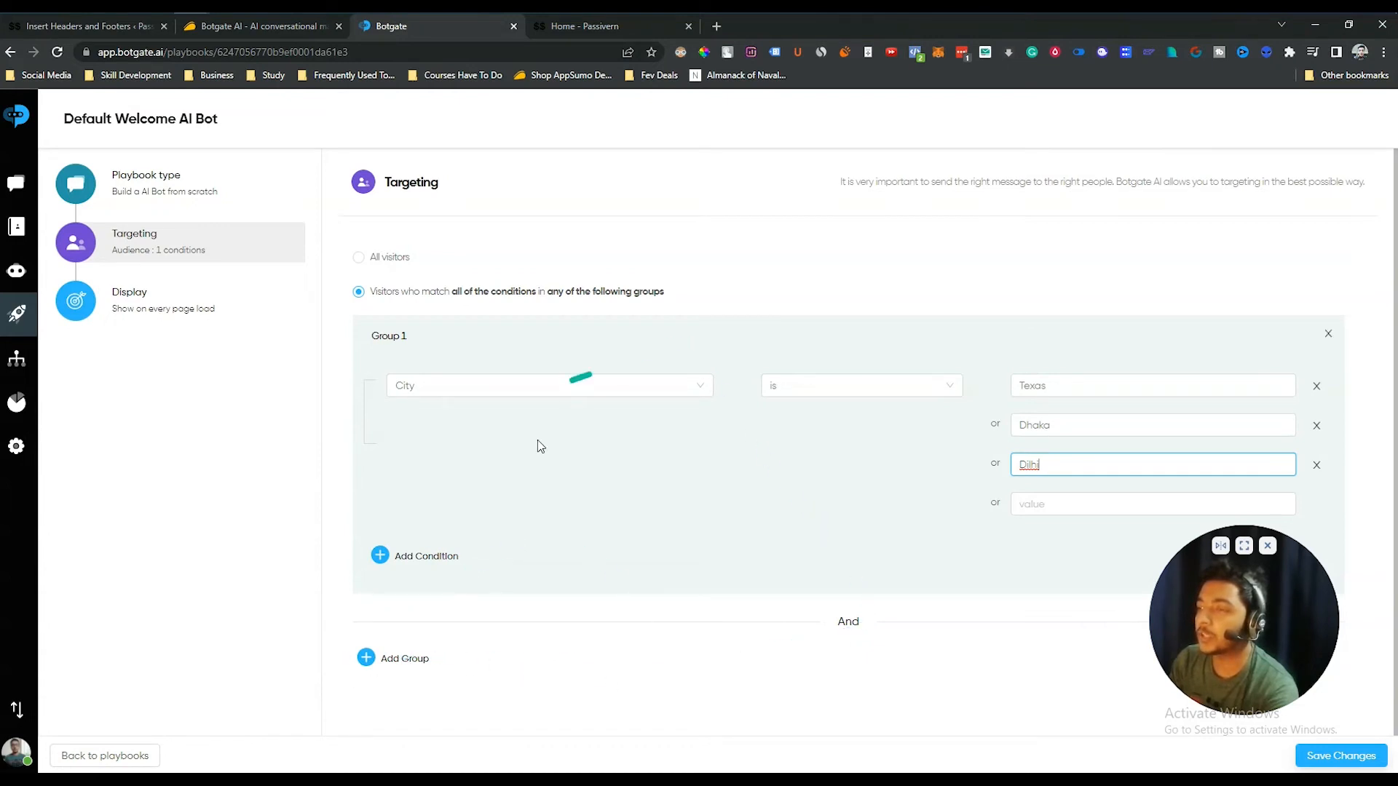
{"action": "left_click_drag", "start_coordinate": [736, 606], "coordinate": [788, 613]}
{"action": "left_click_drag", "start_coordinate": [826, 486], "coordinate": [827, 523]}
{"action": "mouse_move", "coordinate": [927, 446]}
{"action": "left_mouse_down"}
{"action": "mouse_move", "coordinate": [943, 440]}
{"action": "mouse_move", "coordinate": [987, 510]}
{"action": "left_mouse_up"}
{"action": "left_click_drag", "start_coordinate": [912, 553], "coordinate": [938, 532]}
{"action": "left_click_drag", "start_coordinate": [910, 623], "coordinate": [899, 628]}
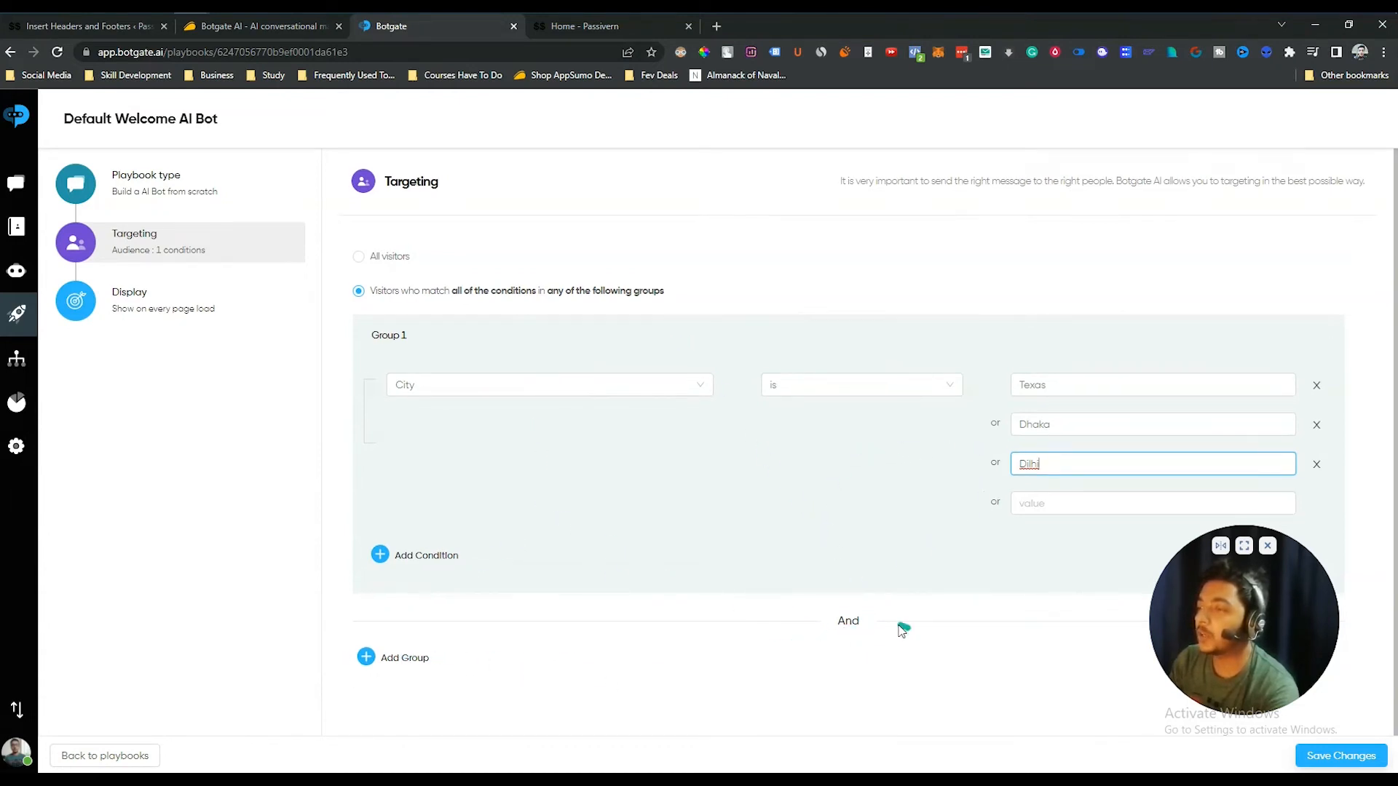
{"action": "left_click_drag", "start_coordinate": [186, 350], "coordinate": [238, 318]}
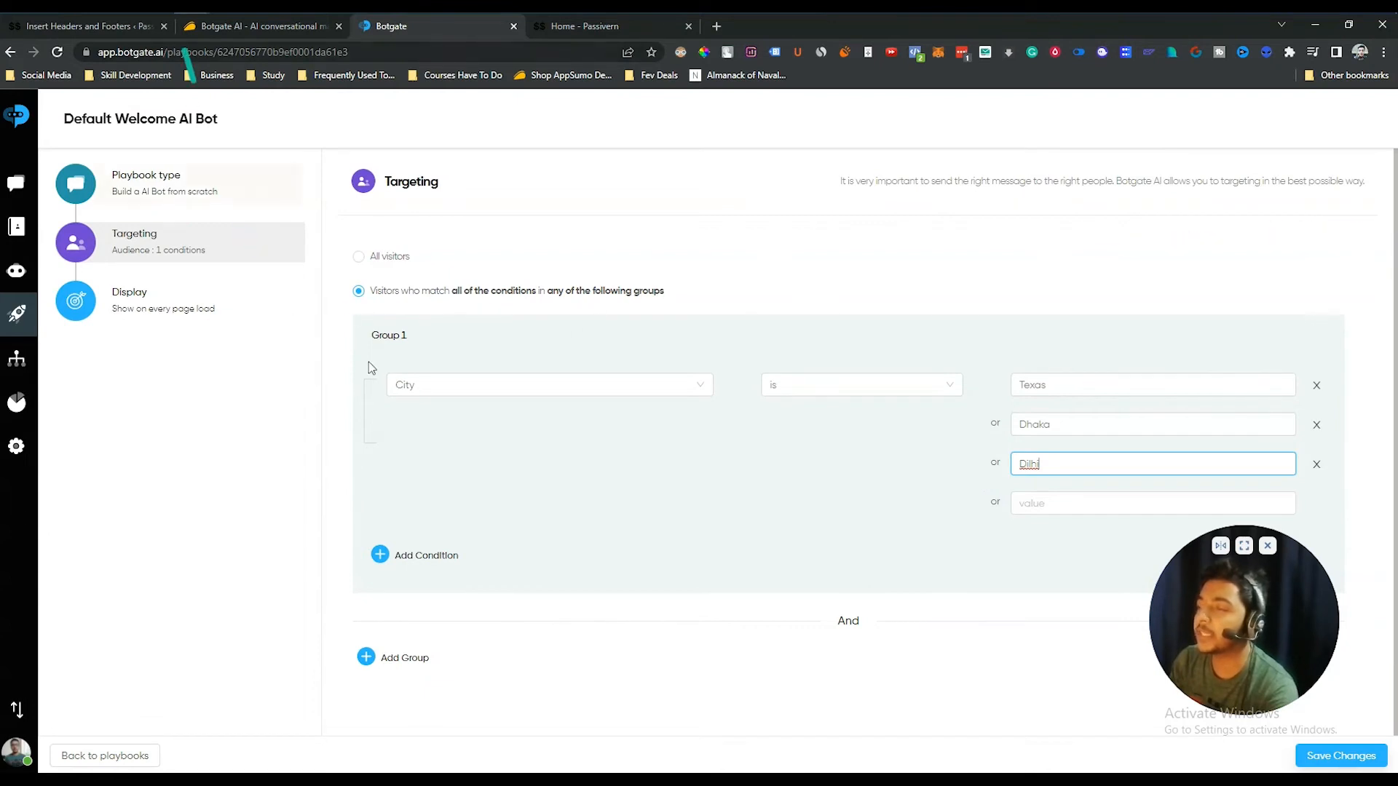
{"action": "left_click", "coordinate": [359, 258]}
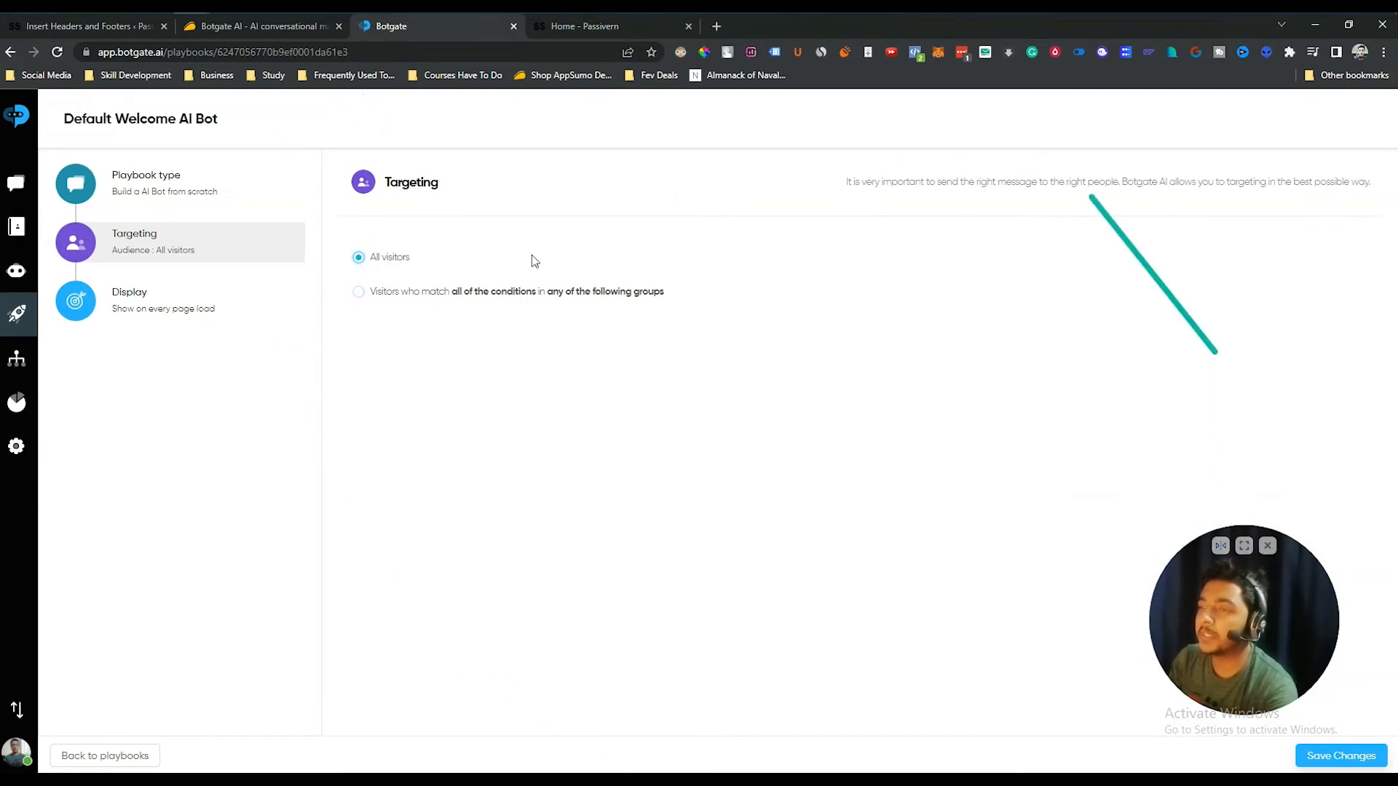
{"action": "left_click", "coordinate": [377, 294]}
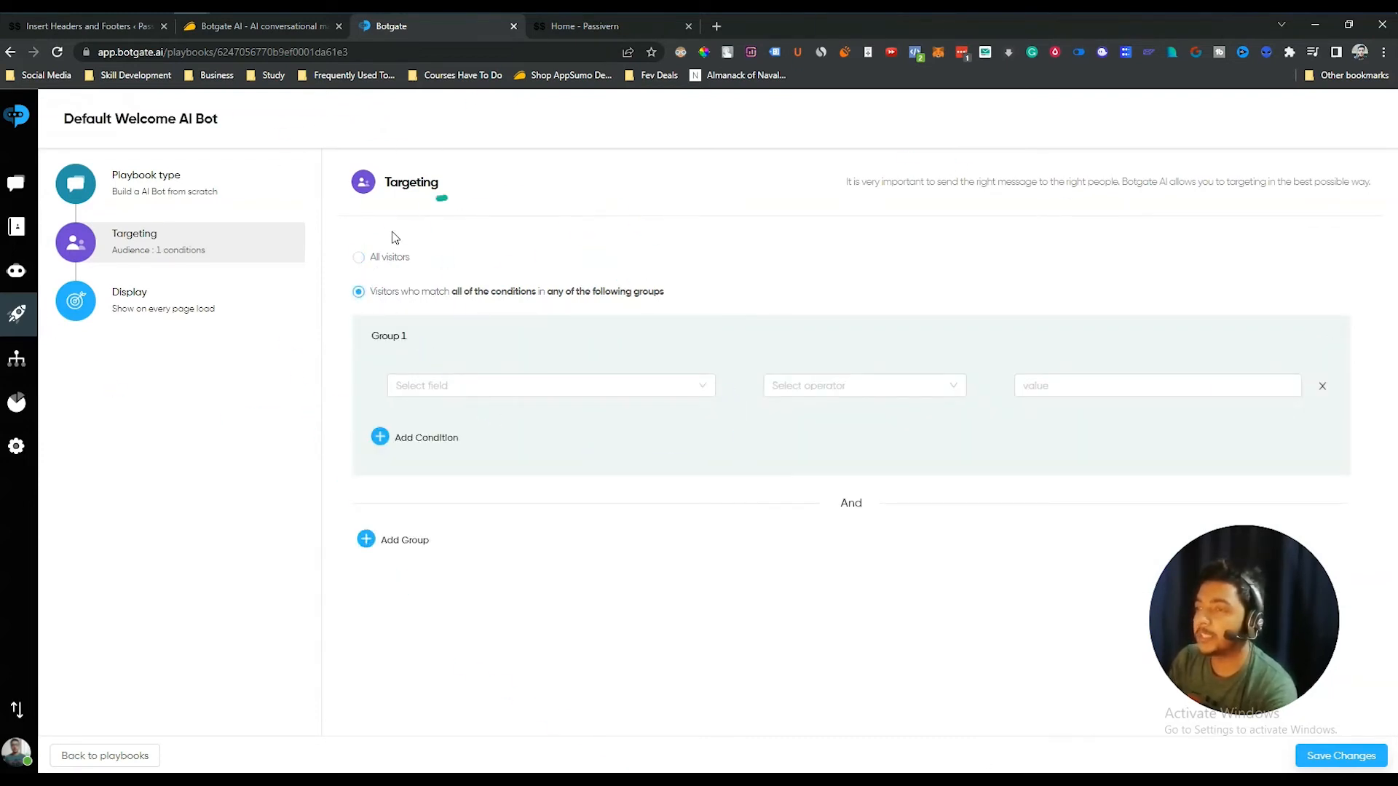
{"action": "left_click", "coordinate": [383, 260]}
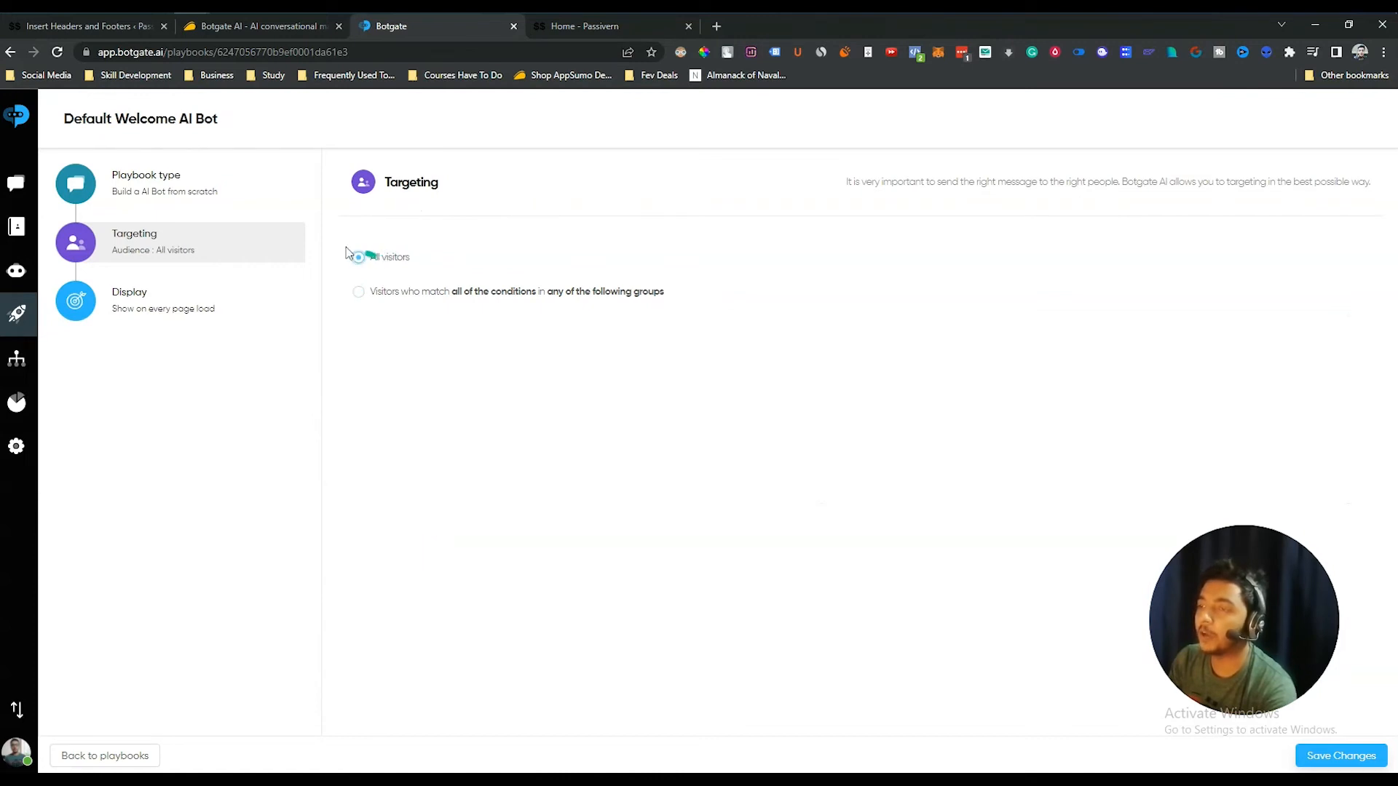
- In Display settings, keep the proactive message frequency at Always shown
{"action": "left_click", "coordinate": [163, 301]}
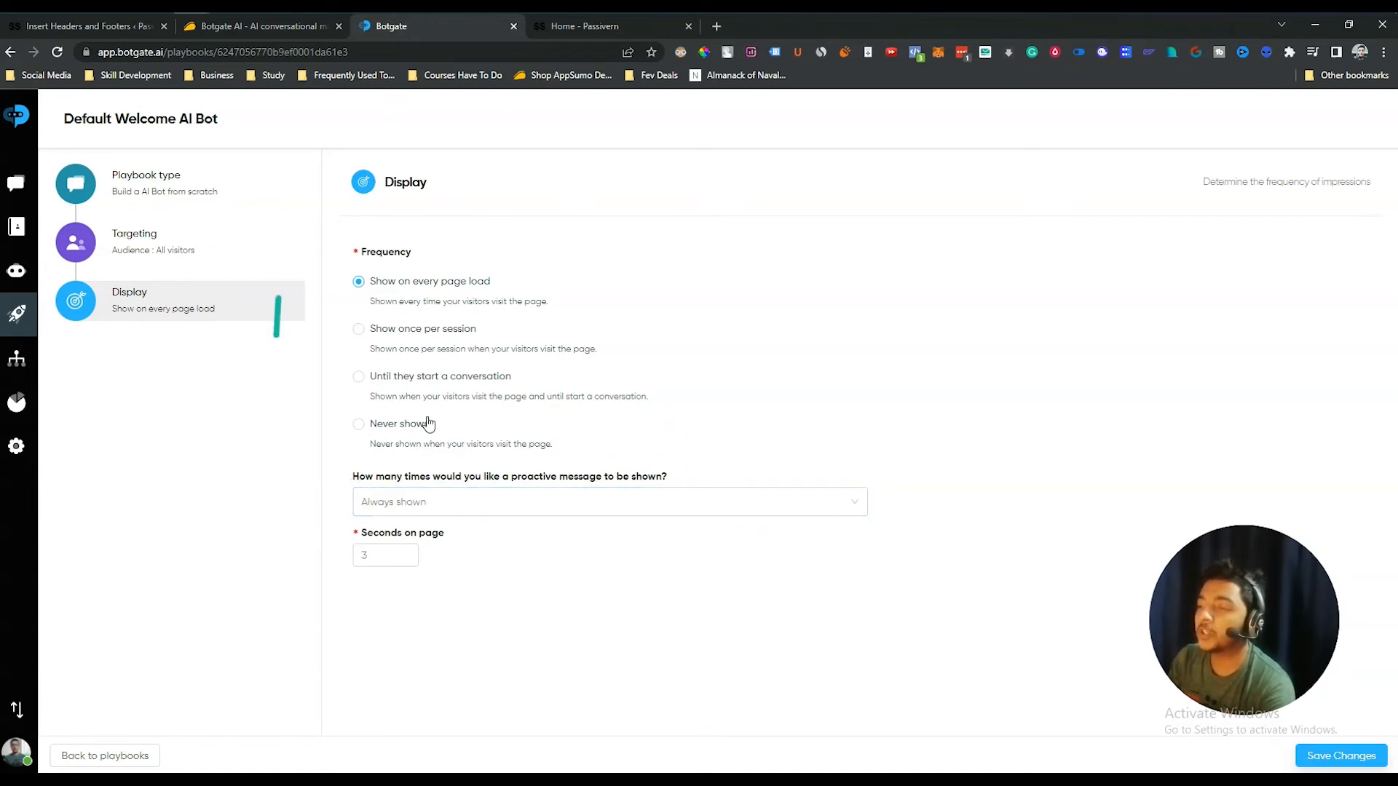
{"action": "left_click", "coordinate": [509, 498]}
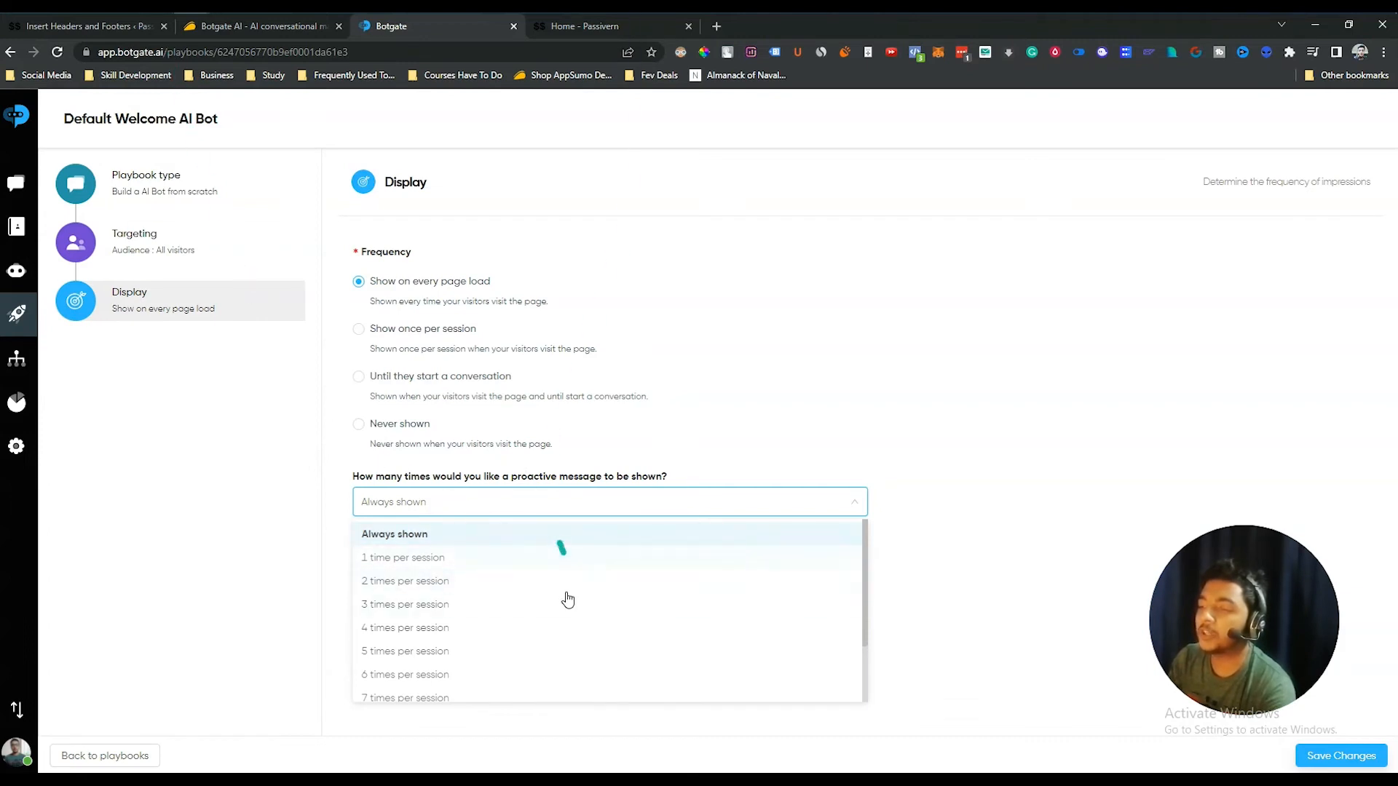
{"action": "scroll", "coordinate": [510, 618], "scroll_direction": "down", "scroll_amount": 1}
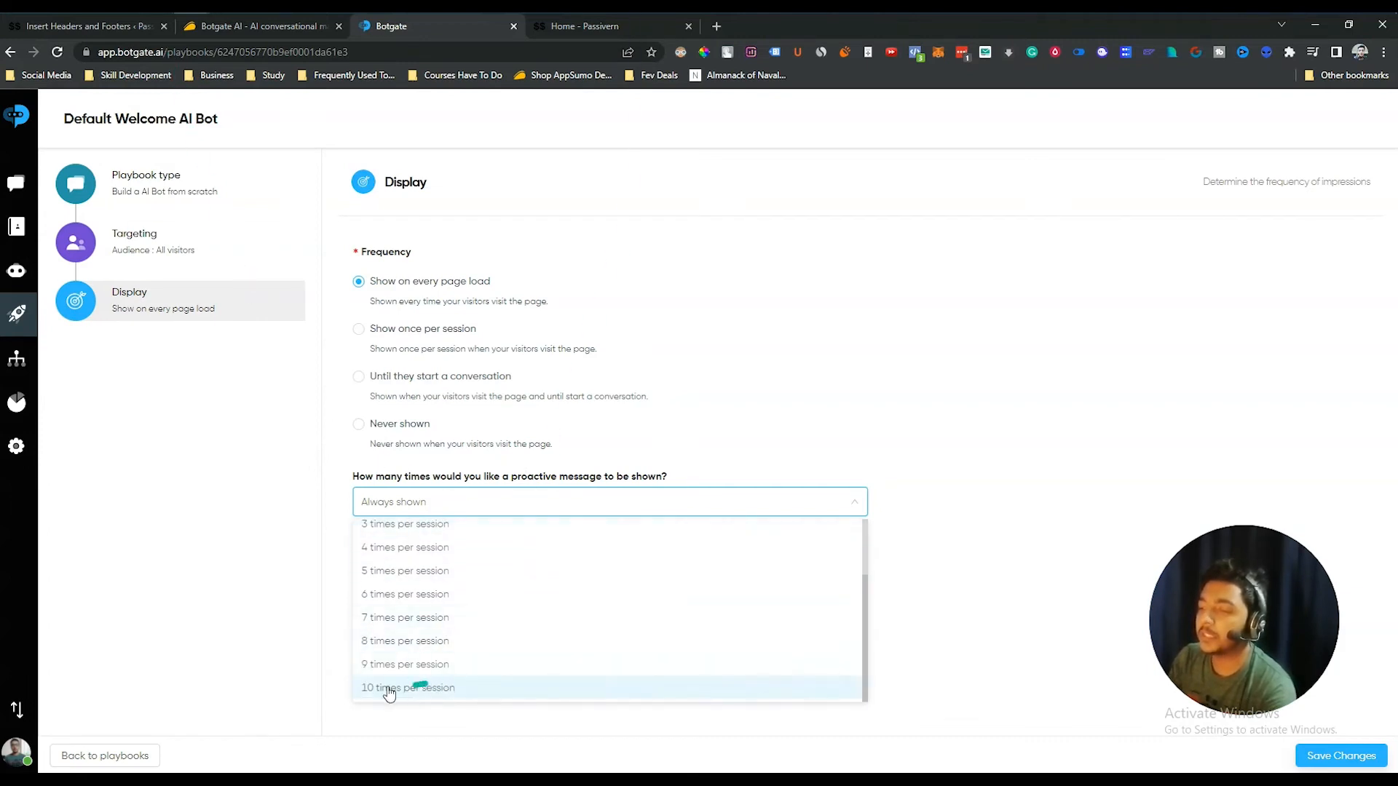
{"action": "left_click", "coordinate": [1001, 384]}
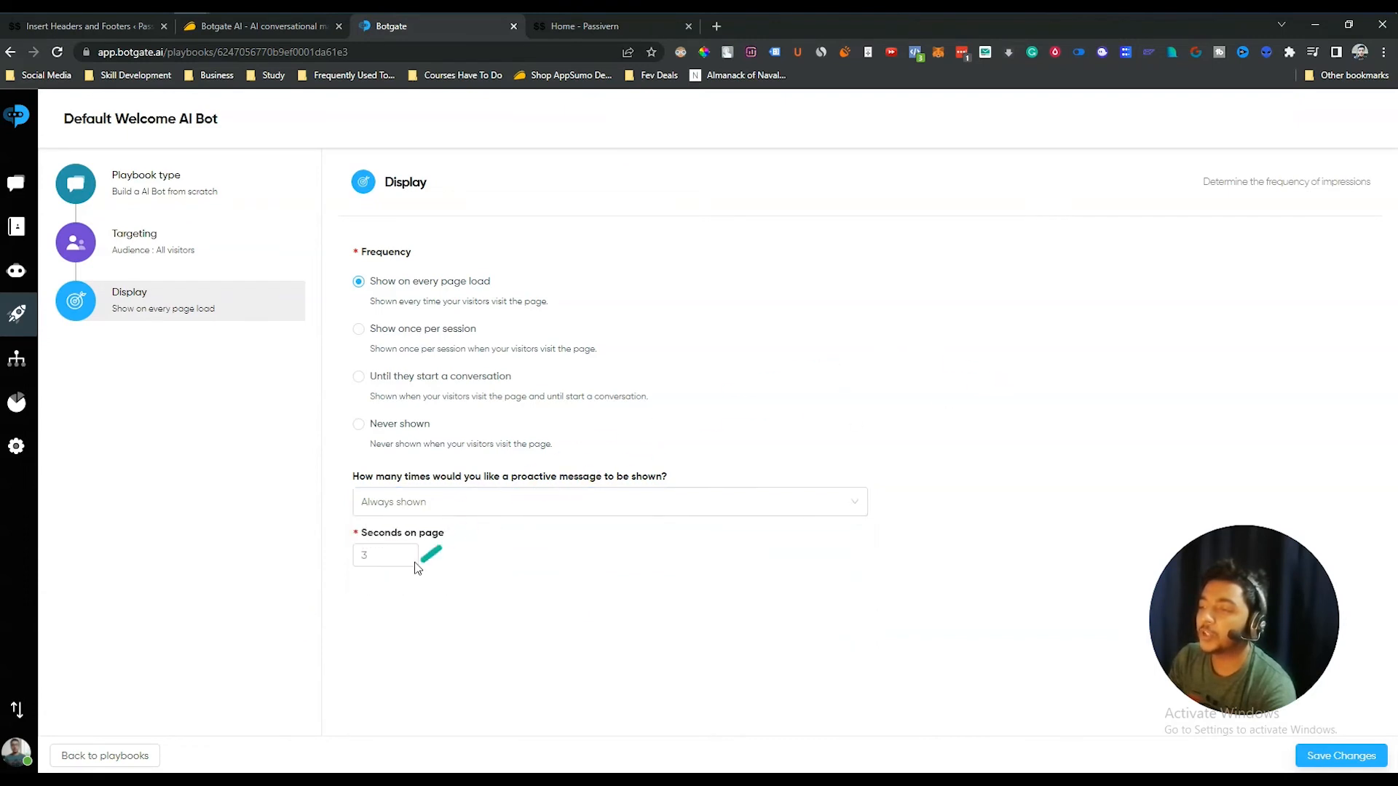
- Change Seconds on page from 3 to 10 and save the playbook
{"action": "left_click", "coordinate": [386, 558]}
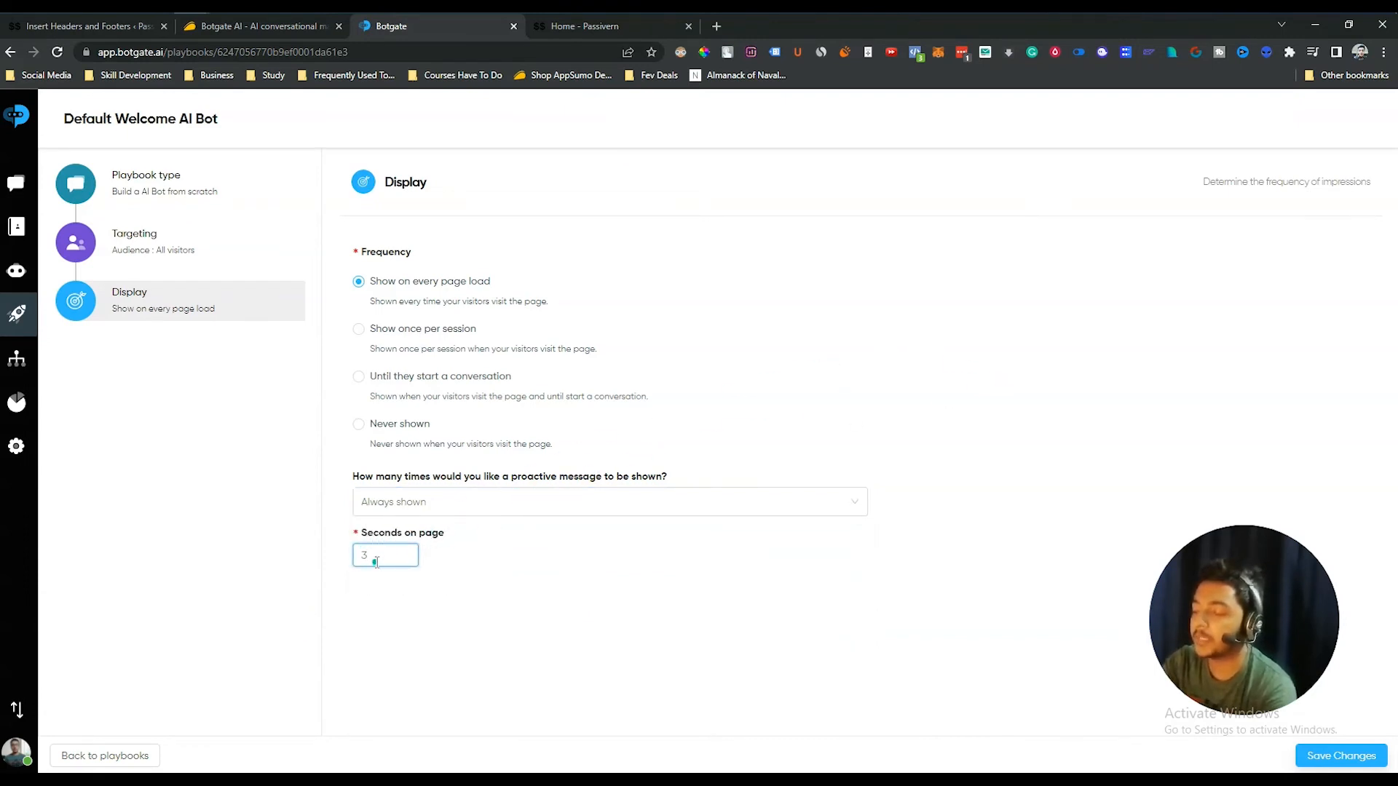
{"action": "key", "text": "BackSpace"}
{"action": "type", "text": "10"}
{"action": "left_click", "coordinate": [717, 552]}
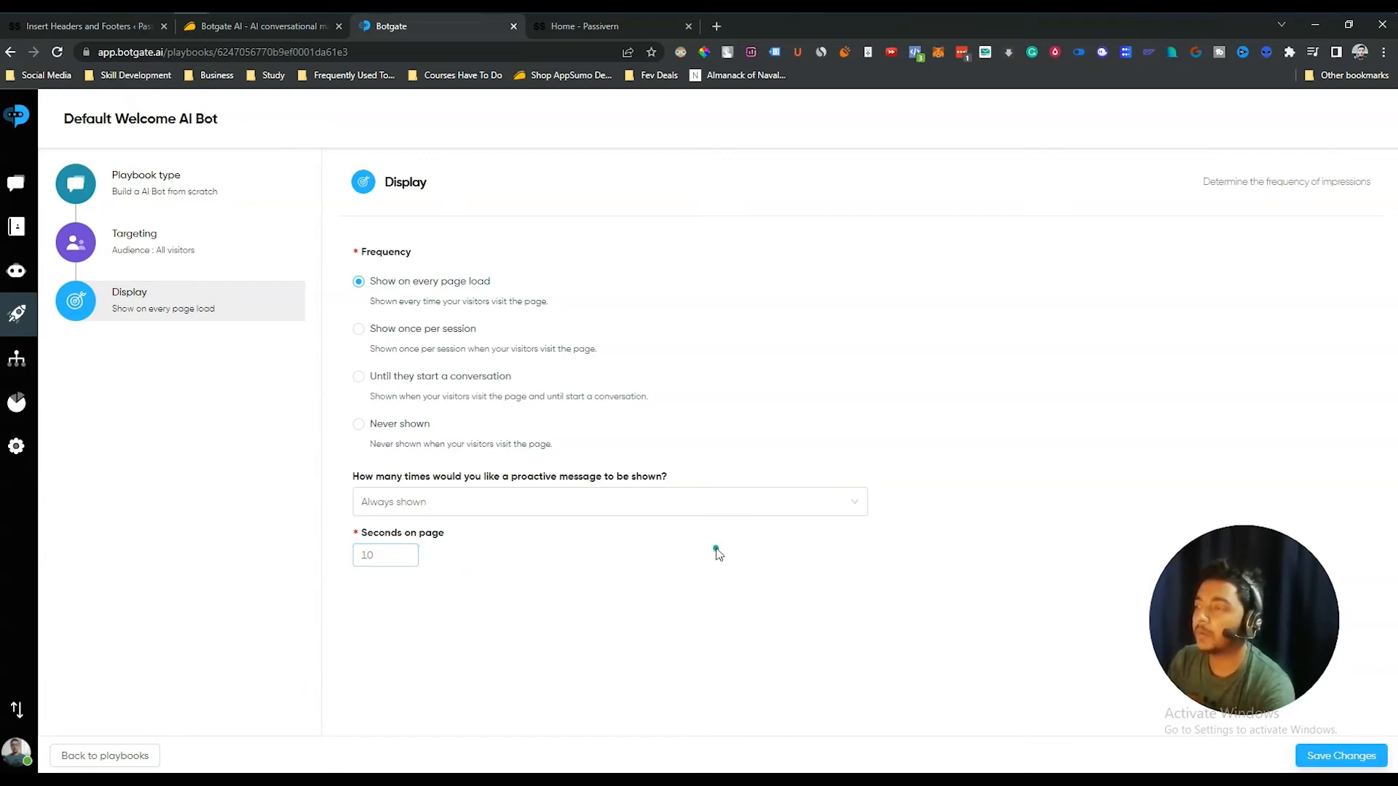
{"action": "left_click", "coordinate": [1370, 757]}
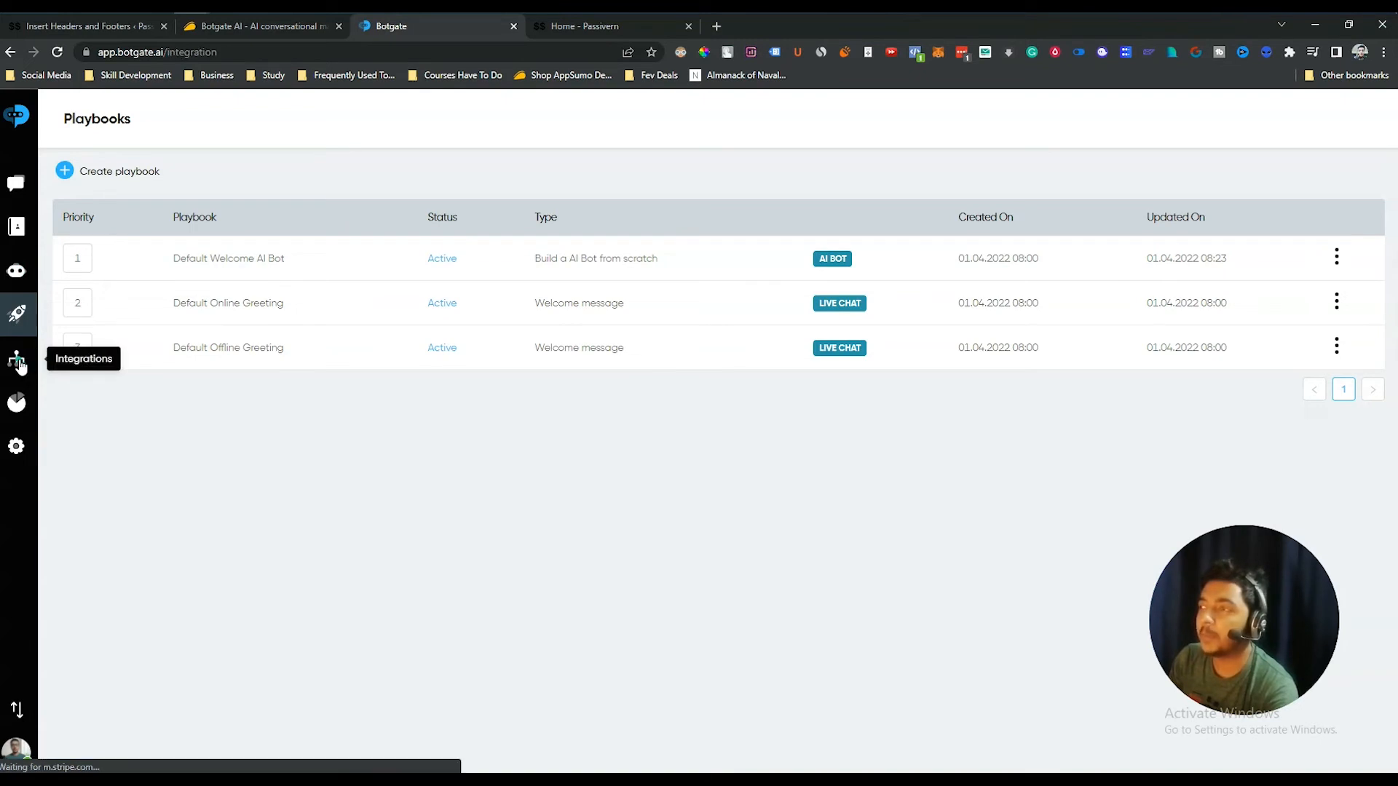
- Browse the Integrations cards, including the connected Web Widget, WhatsApp, Messenger and Slack
{"action": "left_click", "coordinate": [17, 360]}
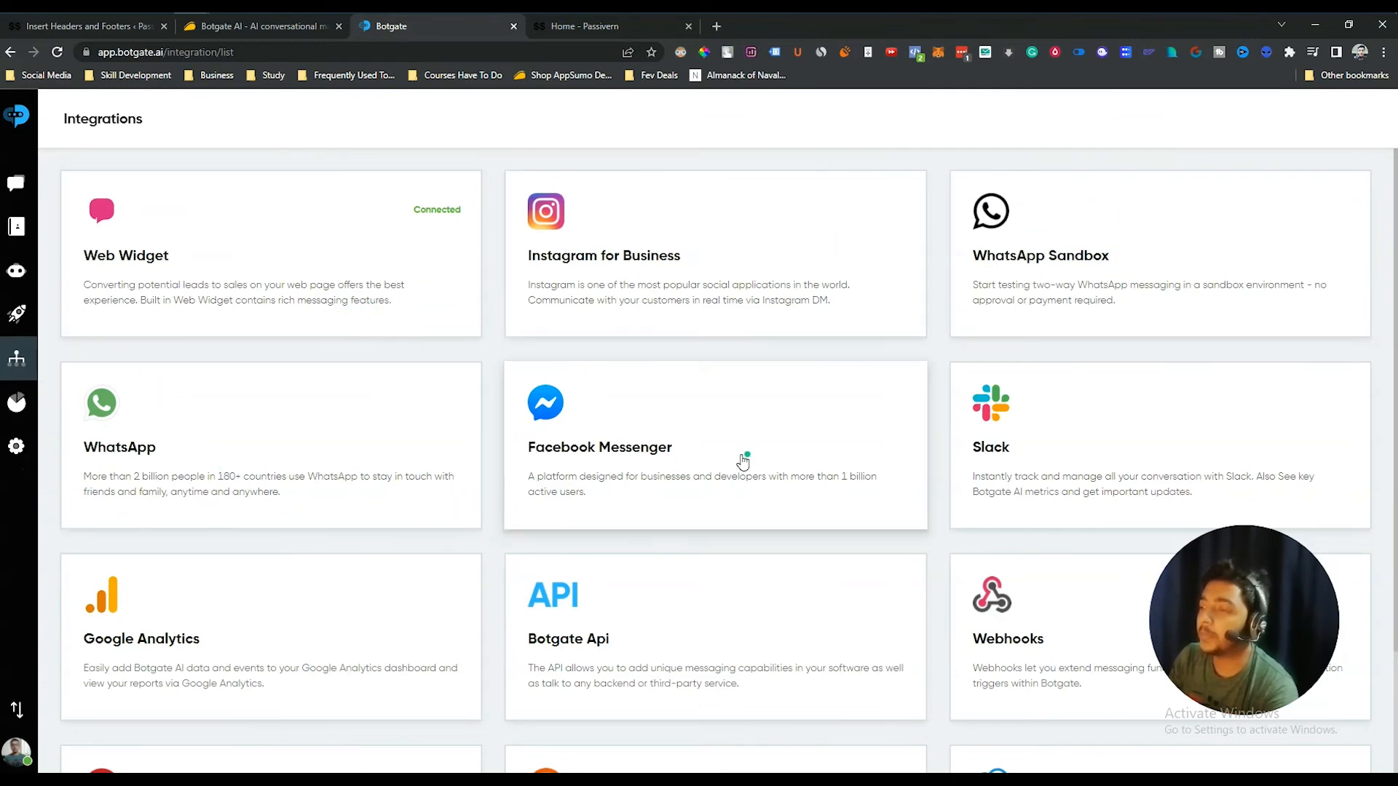
{"action": "scroll", "coordinate": [1080, 489], "scroll_direction": "down", "scroll_amount": 2}
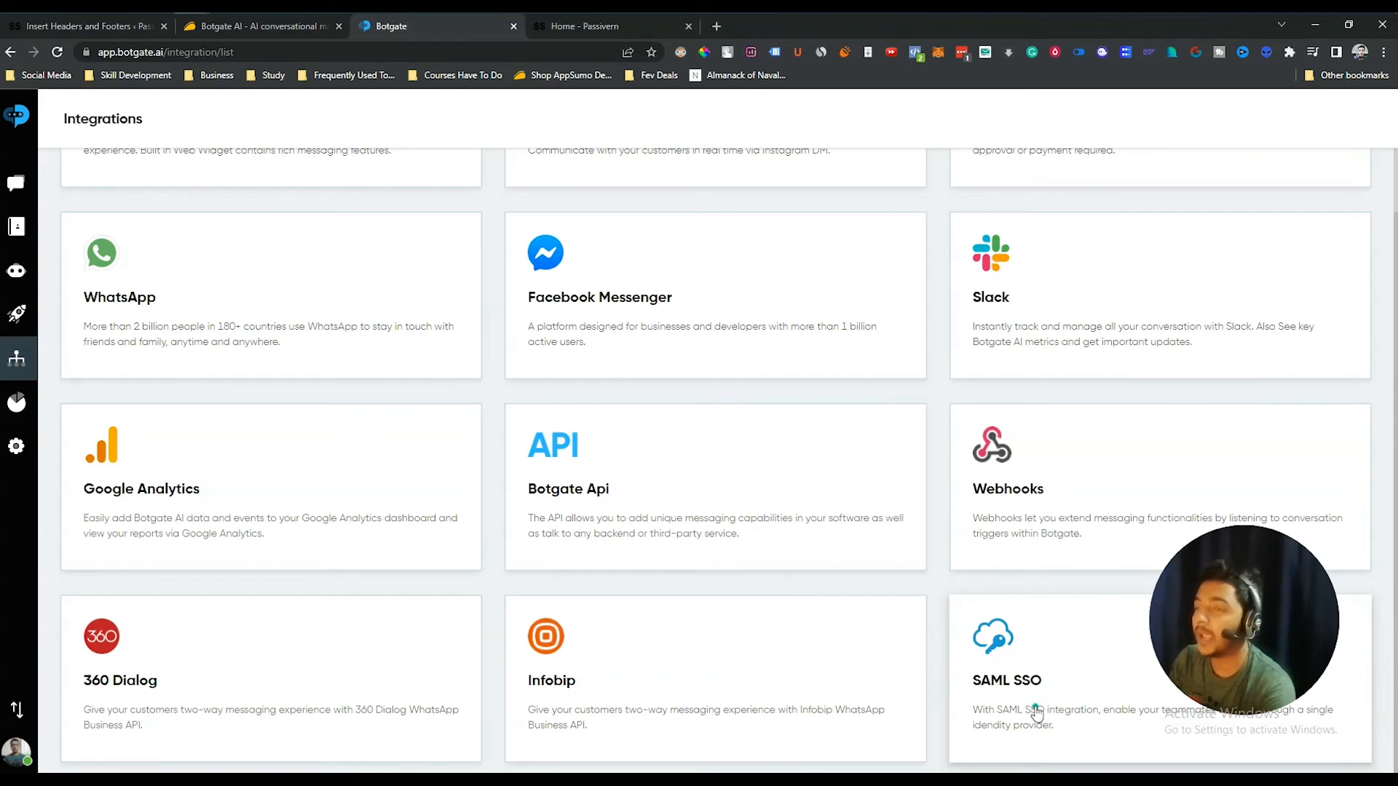
{"action": "scroll", "coordinate": [1044, 688], "scroll_direction": "up", "scroll_amount": 2}
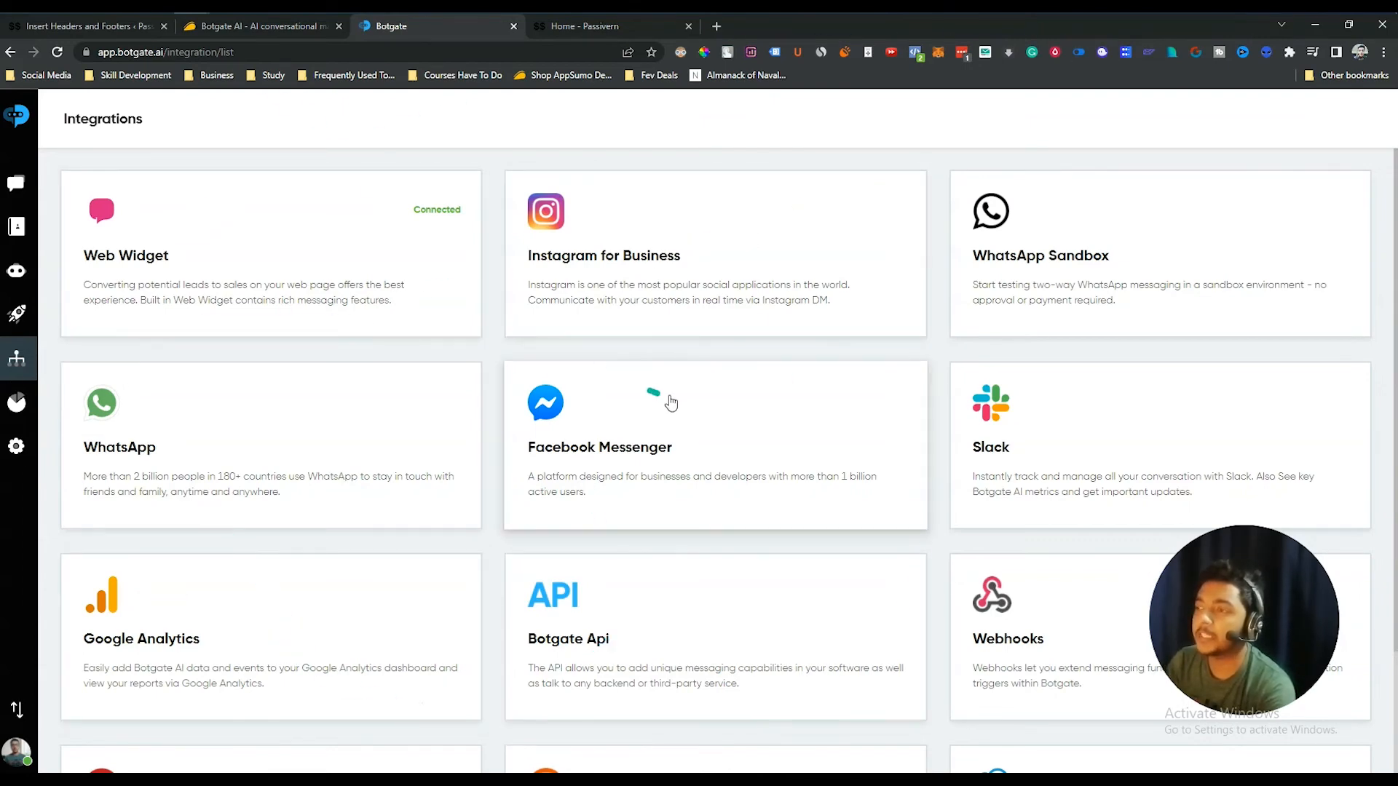
{"action": "scroll", "coordinate": [674, 510], "scroll_direction": "down", "scroll_amount": 2}
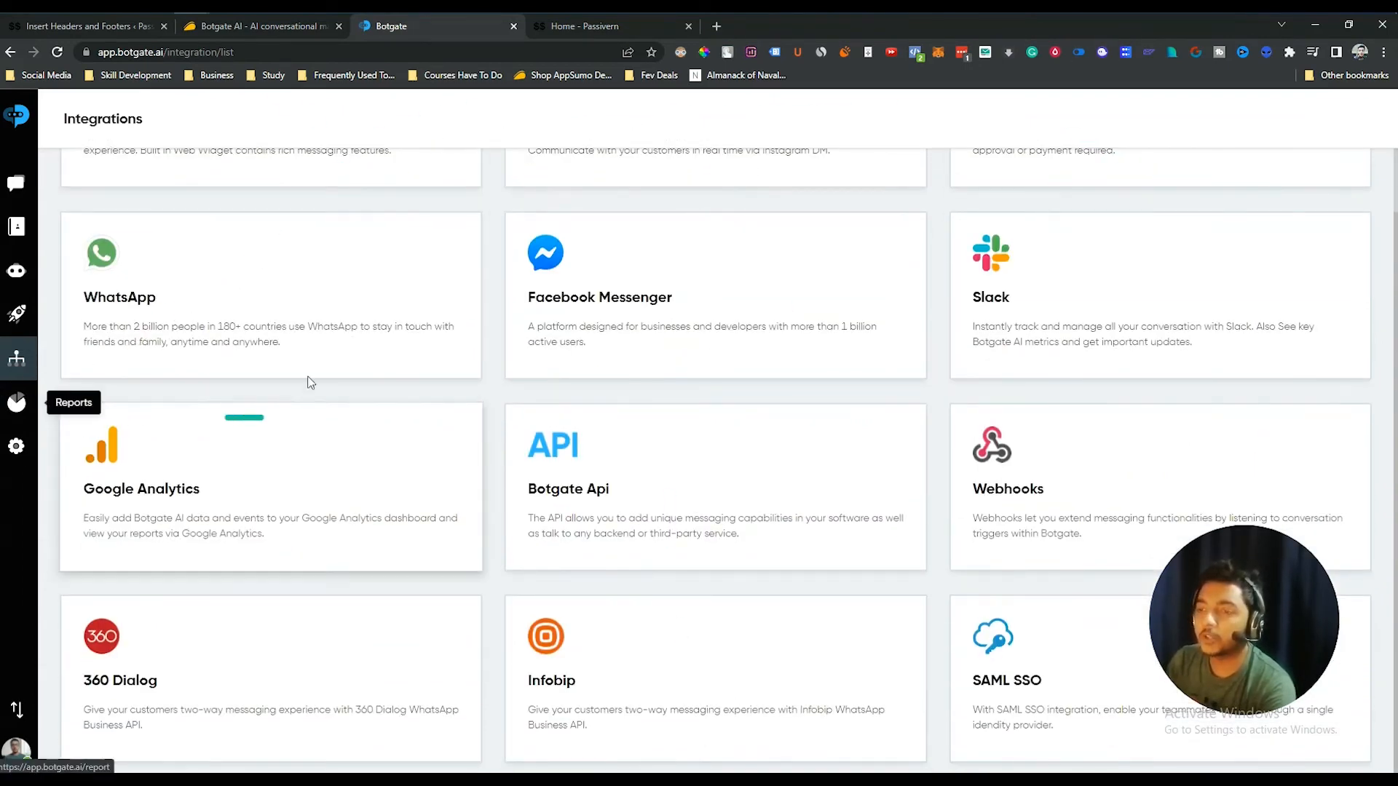
- Open the Conversations report and scroll through its charts
{"action": "left_click", "coordinate": [15, 409]}
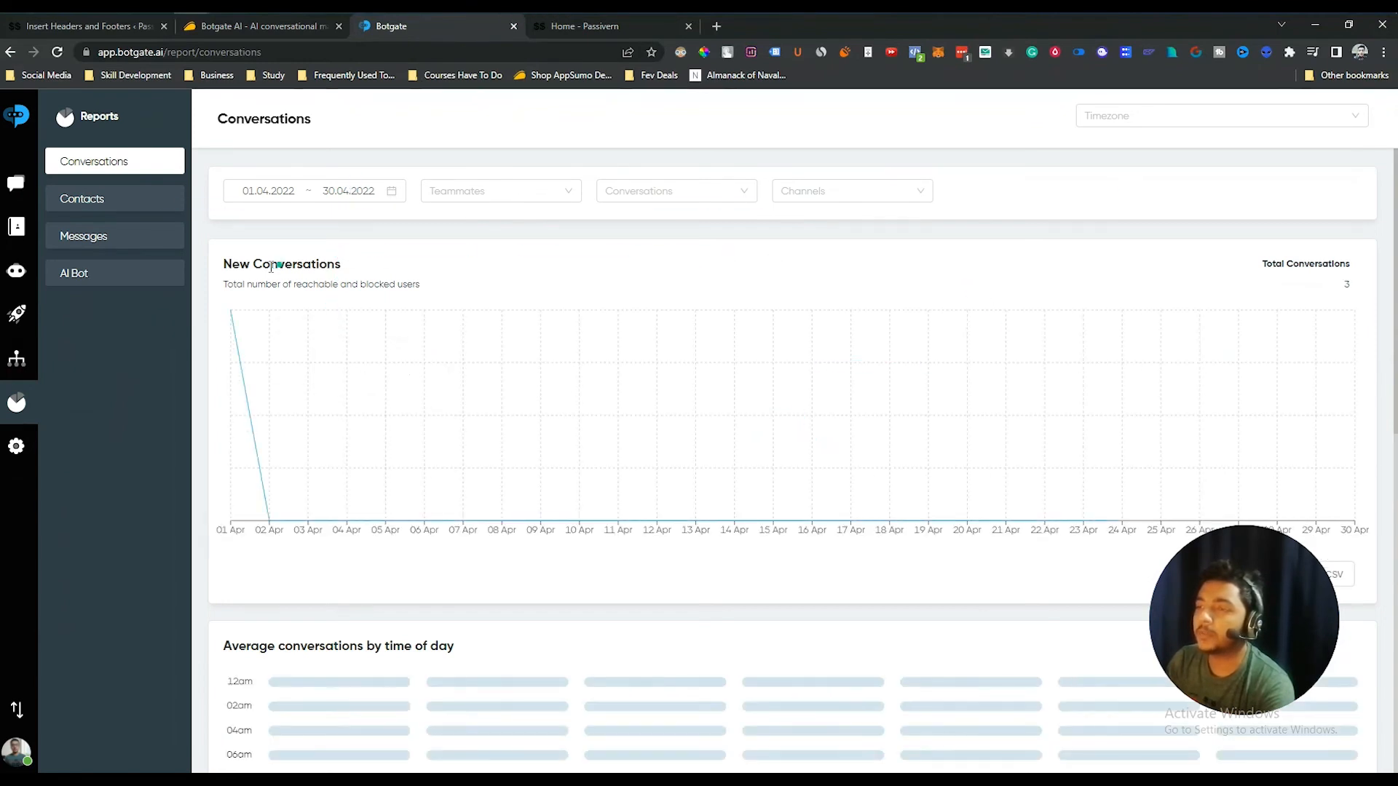
{"action": "scroll", "coordinate": [415, 434], "scroll_direction": "down", "scroll_amount": 5}
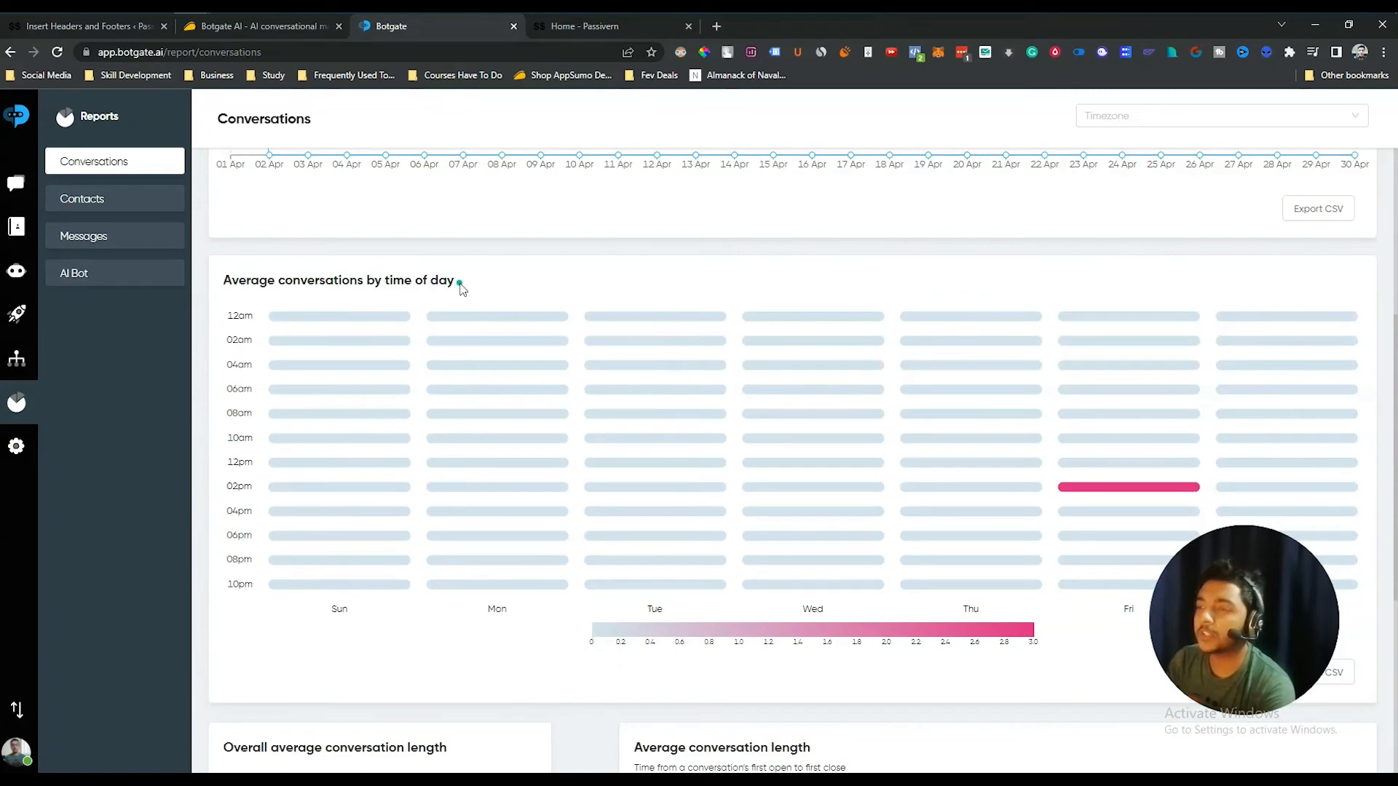
{"action": "mouse_move", "coordinate": [1125, 491]}
{"action": "scroll", "coordinate": [818, 222], "scroll_direction": "down", "scroll_amount": 4}
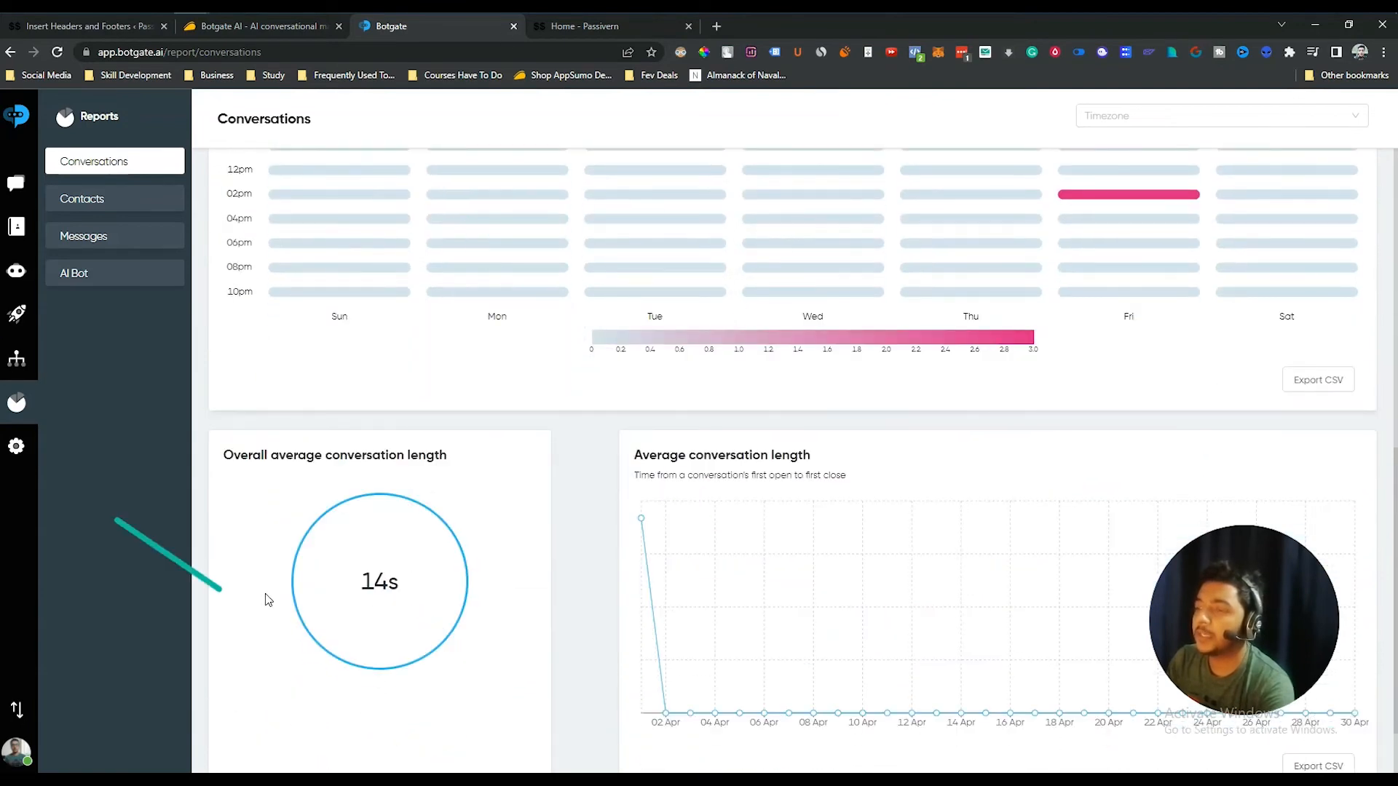
{"action": "scroll", "coordinate": [1048, 311], "scroll_direction": "up", "scroll_amount": 9}
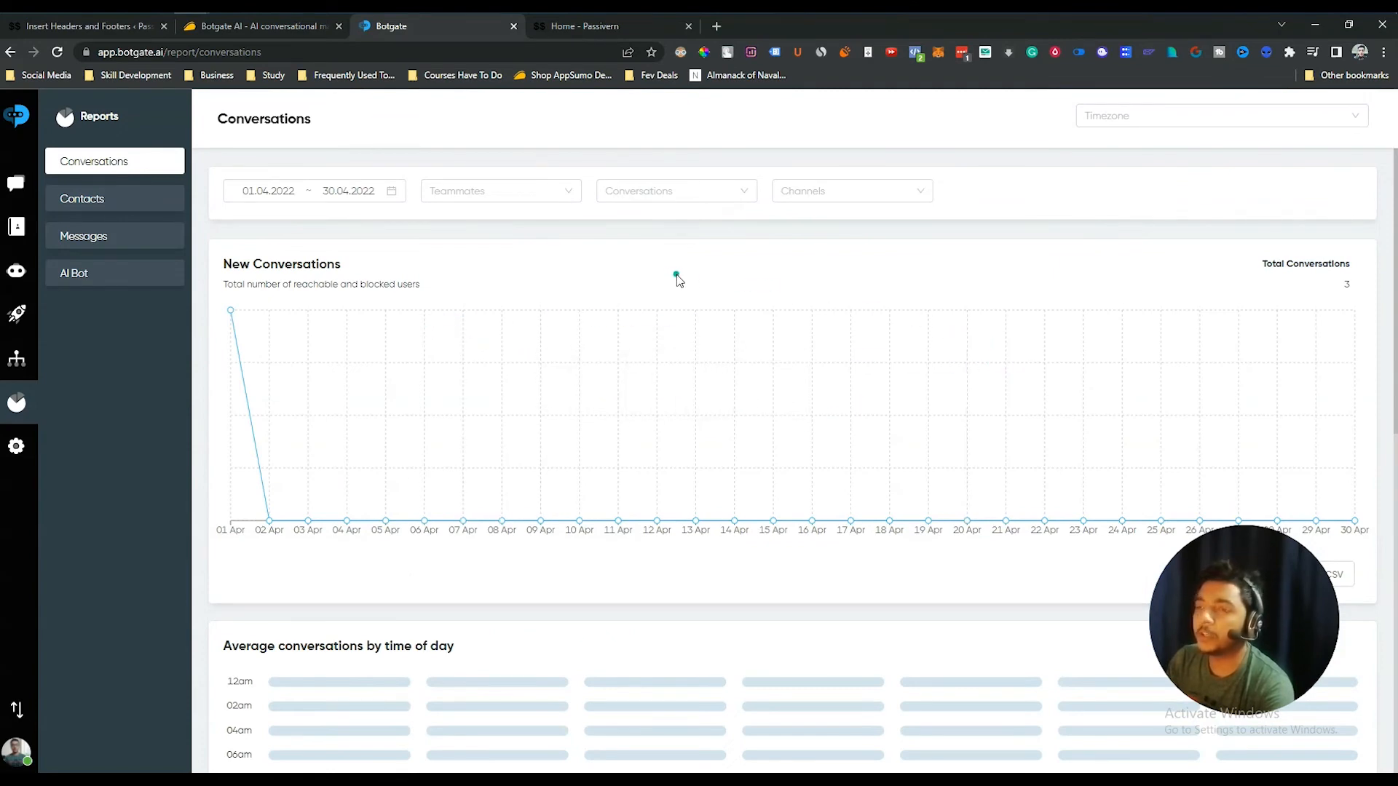
{"action": "scroll", "coordinate": [677, 281], "scroll_direction": "down", "scroll_amount": 10}
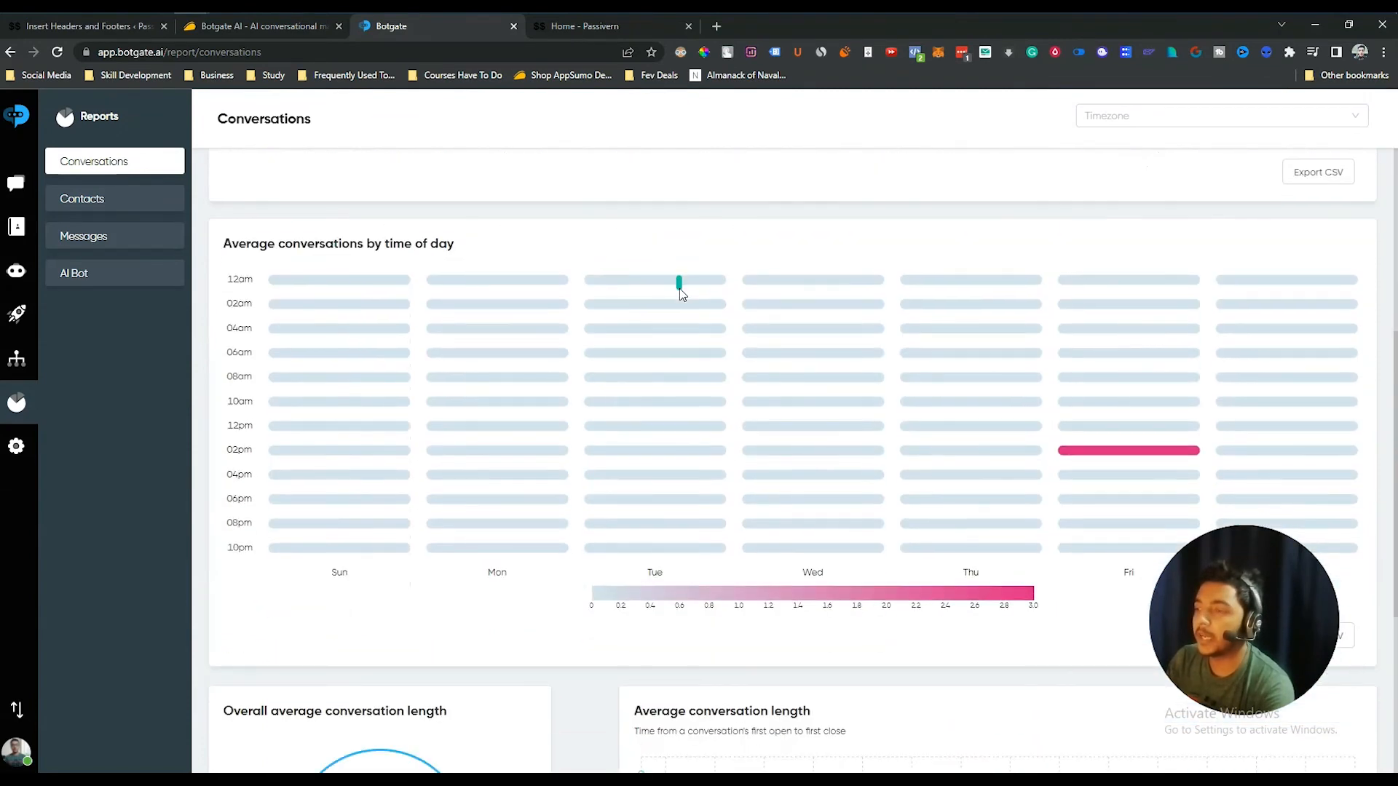
{"action": "scroll", "coordinate": [699, 350], "scroll_direction": "up", "scroll_amount": 10}
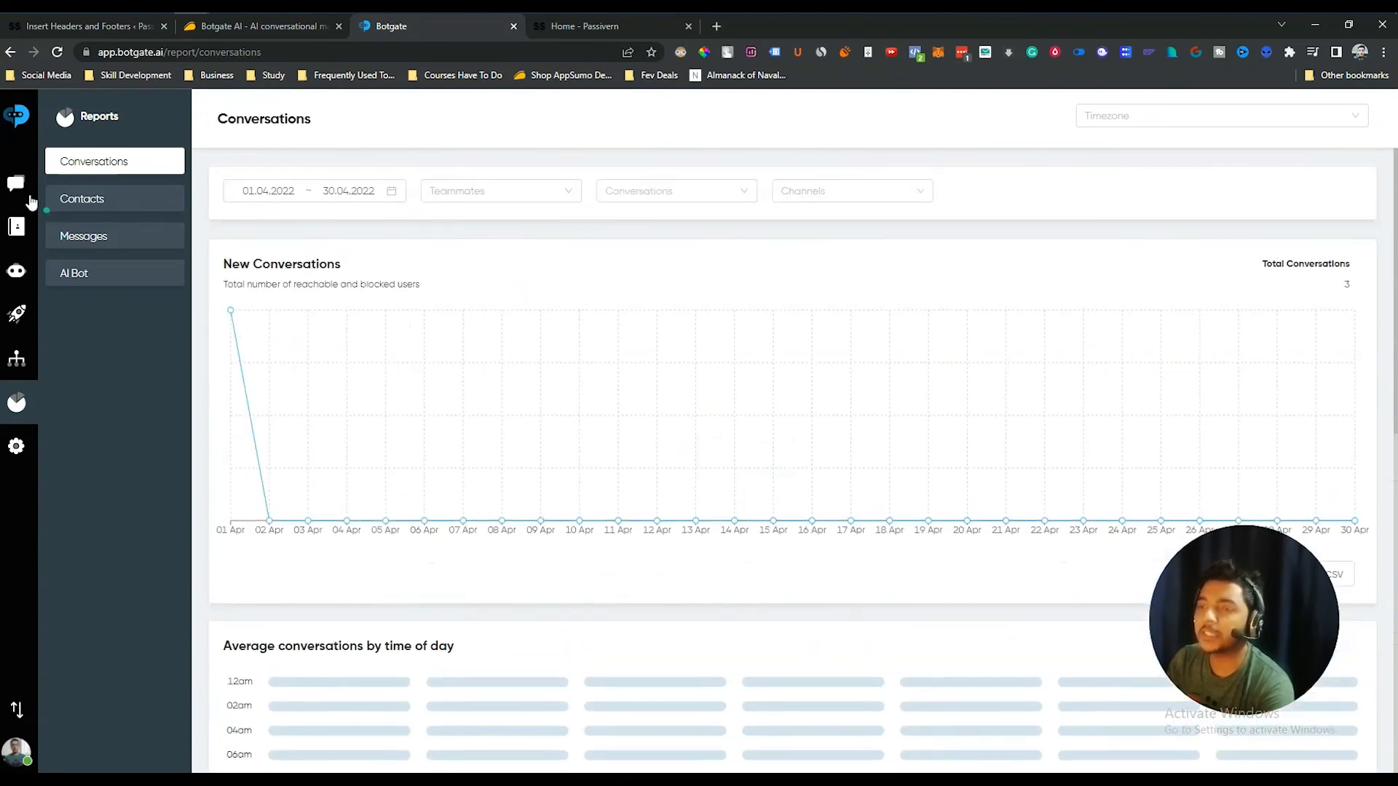
- Check the Contacts, Messages and AI Bot reports, then bring up the App Settings page
{"action": "left_click", "coordinate": [90, 201]}
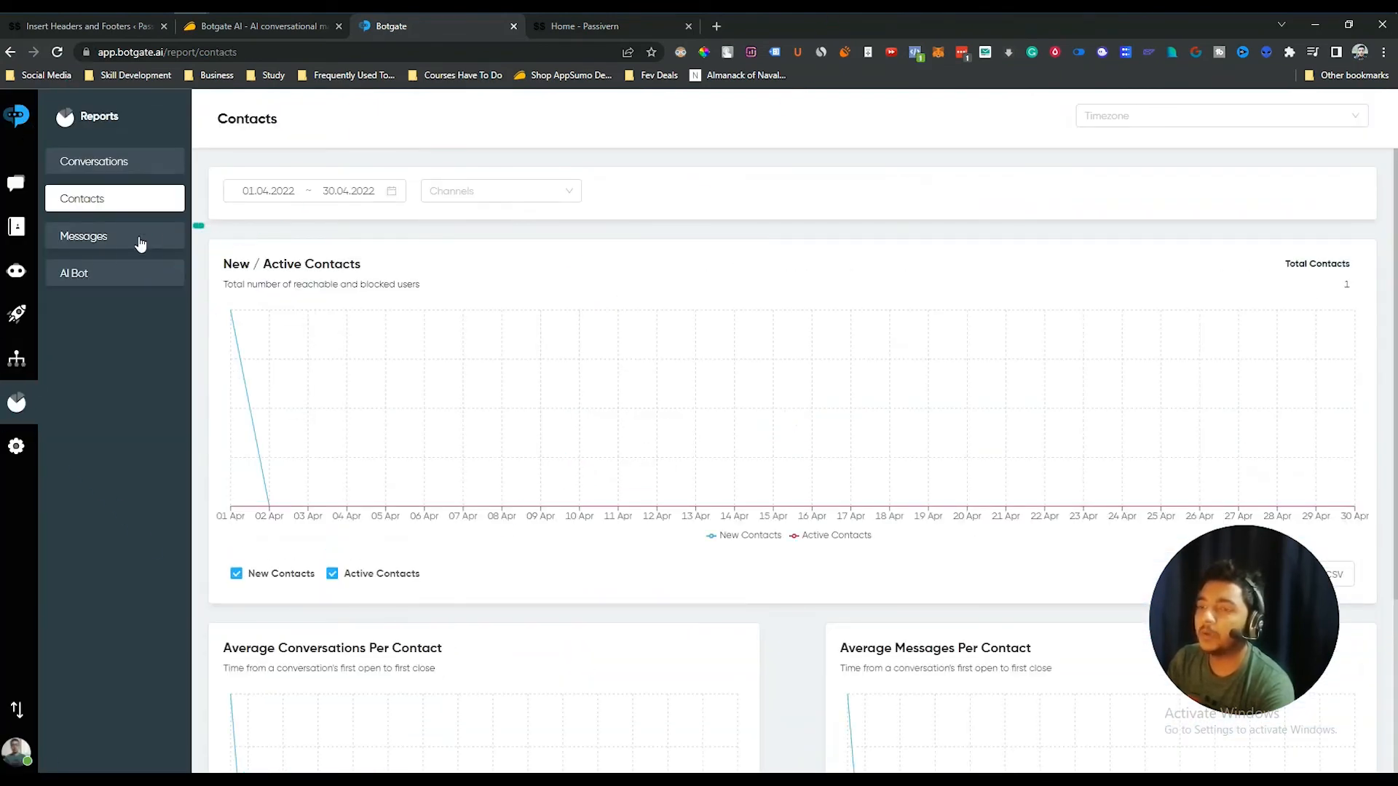
{"action": "left_click", "coordinate": [108, 245]}
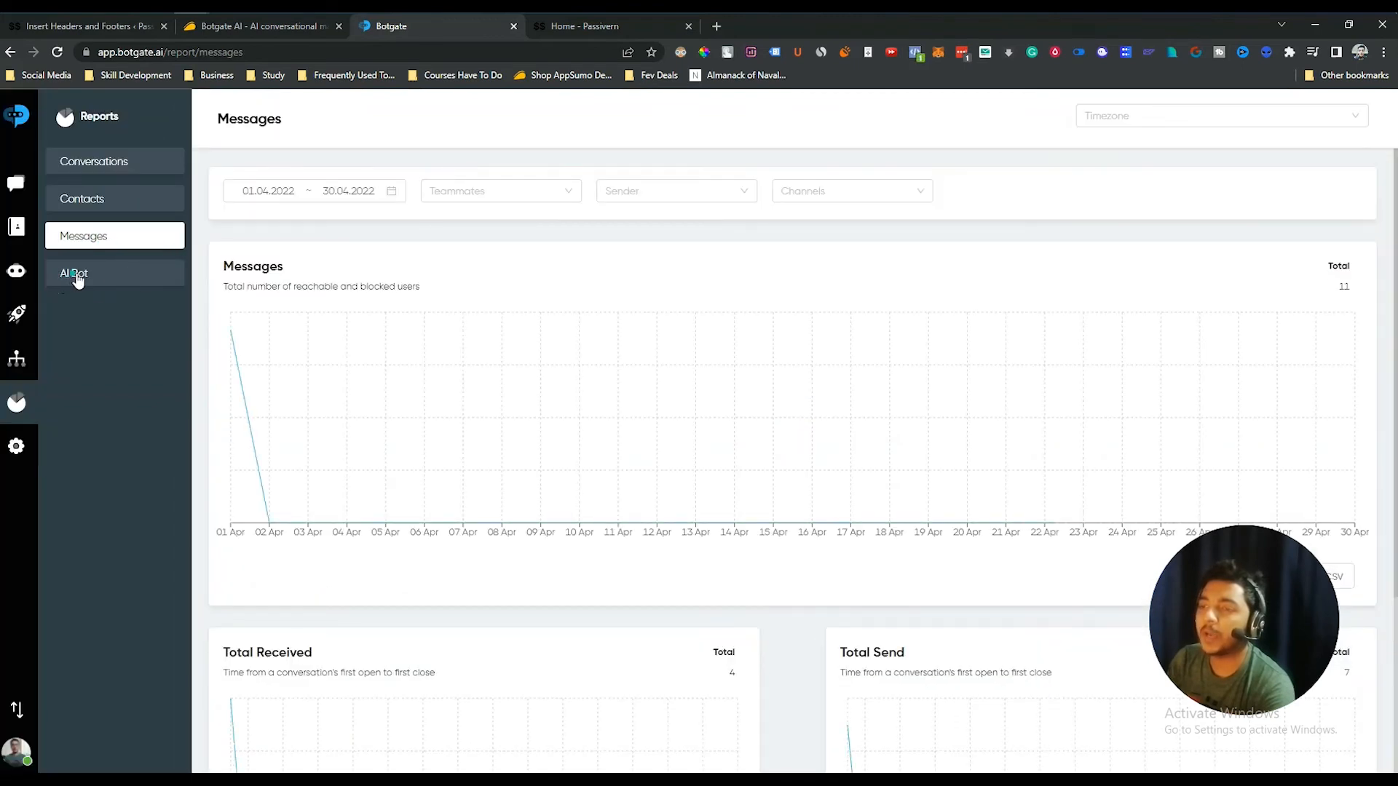
{"action": "left_click", "coordinate": [75, 274]}
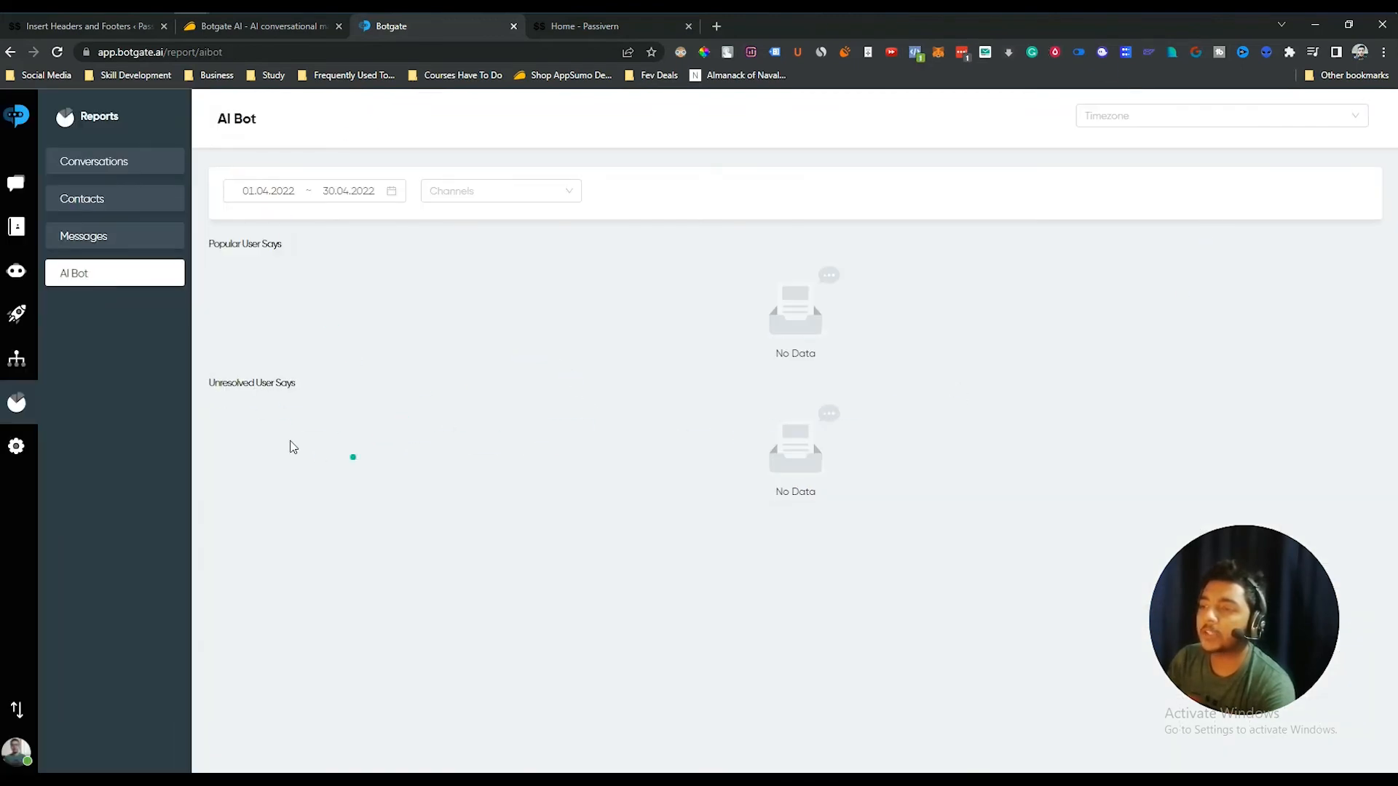
{"action": "left_click", "coordinate": [17, 447]}
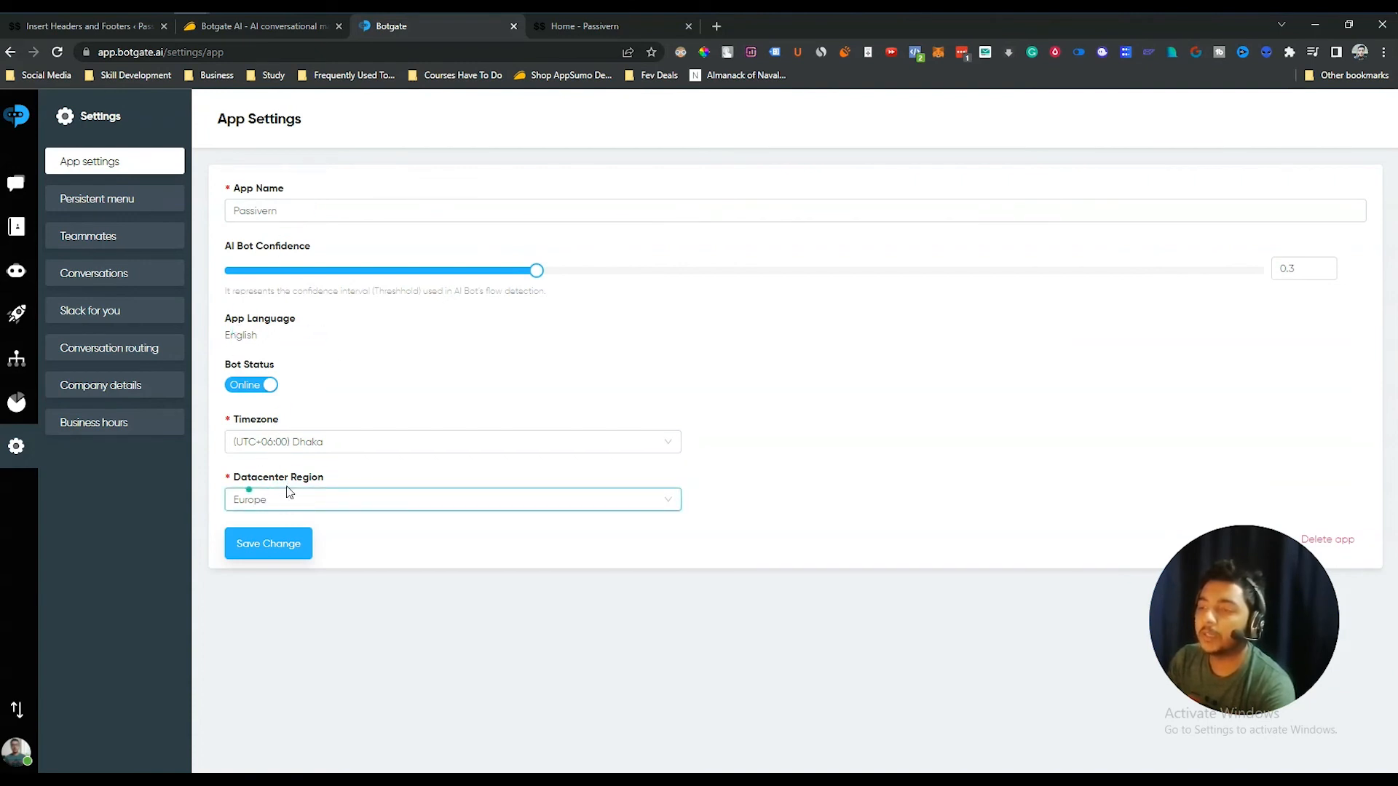
- Look over the Persistent Menu settings, then view Teammates showing 1 of 1 seats used
{"action": "left_click", "coordinate": [107, 199]}
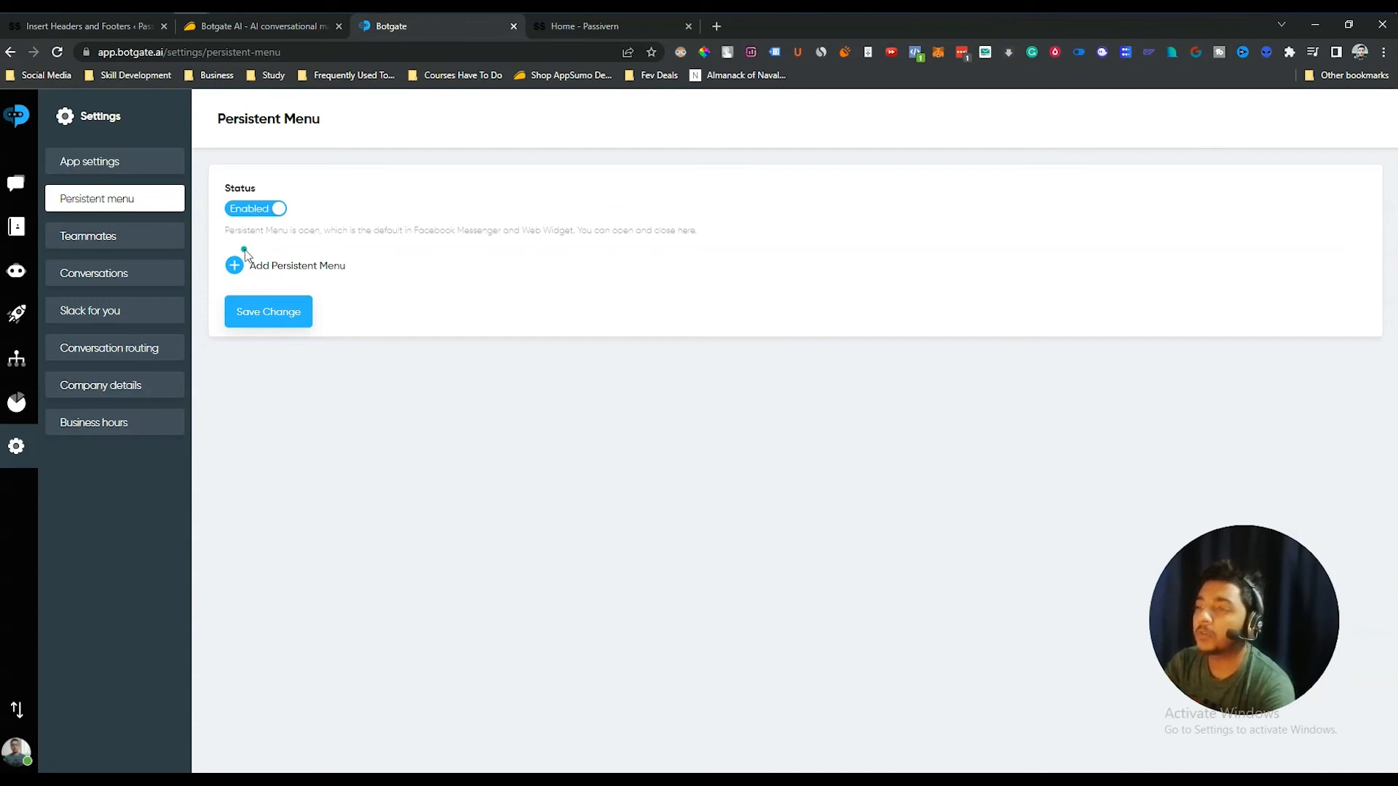
{"action": "triple_click", "coordinate": [250, 120]}
{"action": "left_click", "coordinate": [362, 121]}
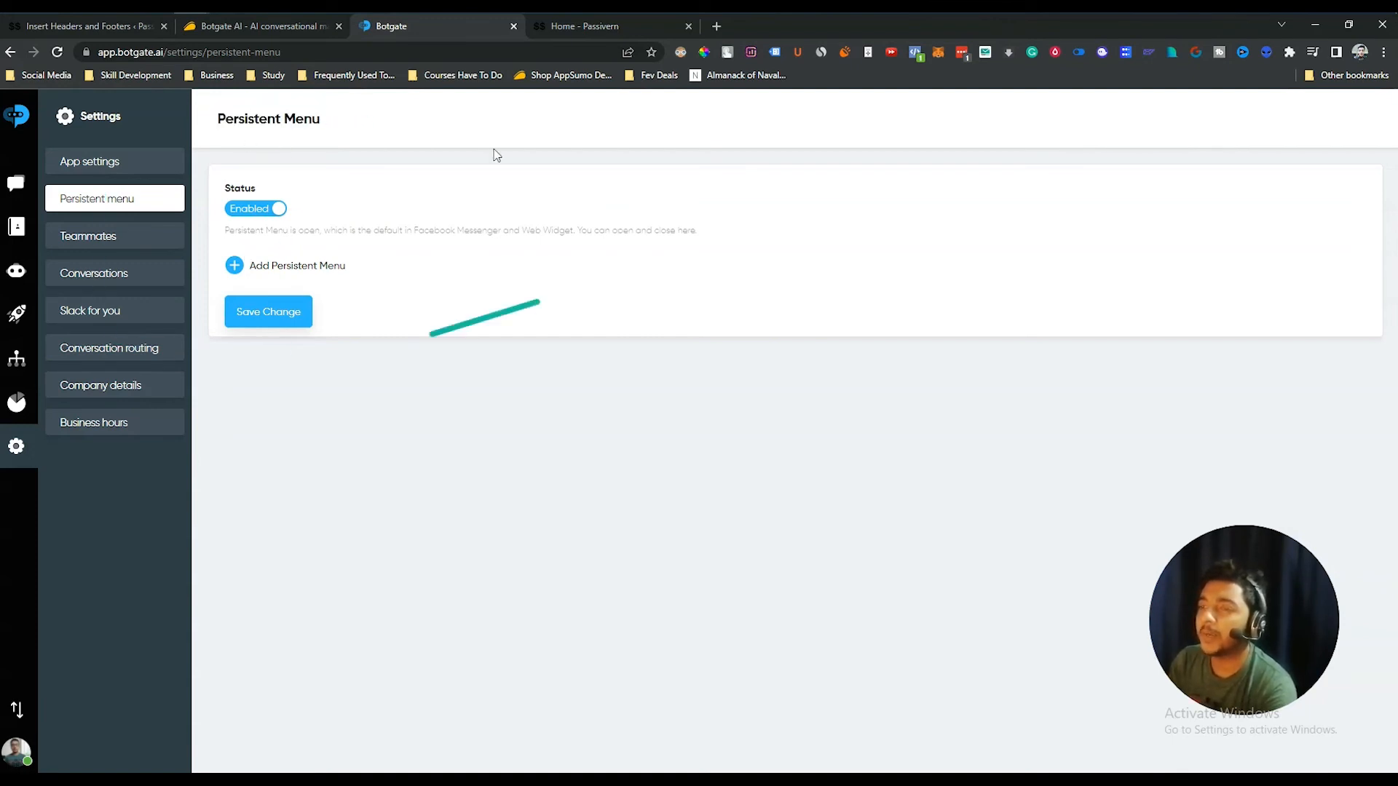
{"action": "left_click", "coordinate": [108, 236]}
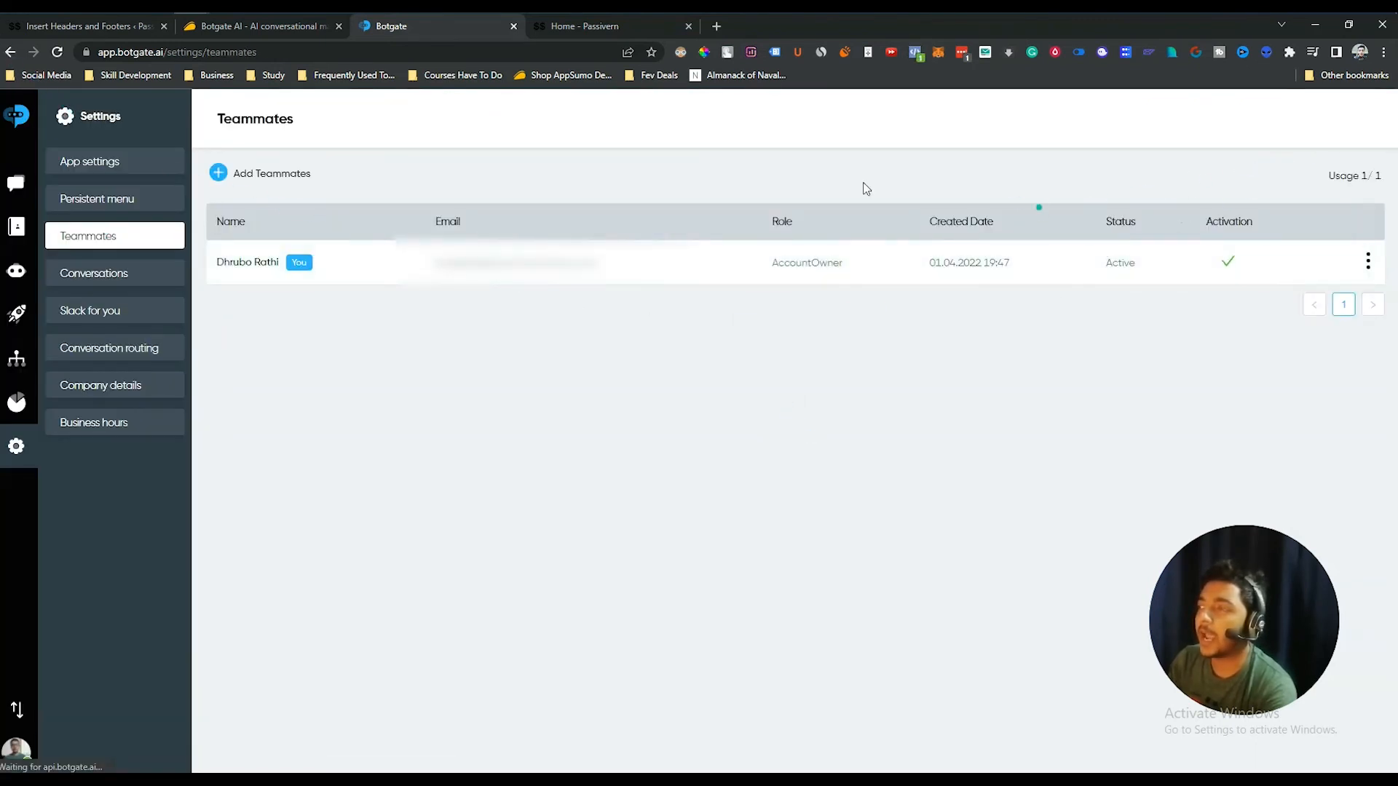
- Compare AppSumo's Tier 1 two-seat limit, then view the 10-minute auto-close conversation settings
{"action": "left_click", "coordinate": [240, 30]}
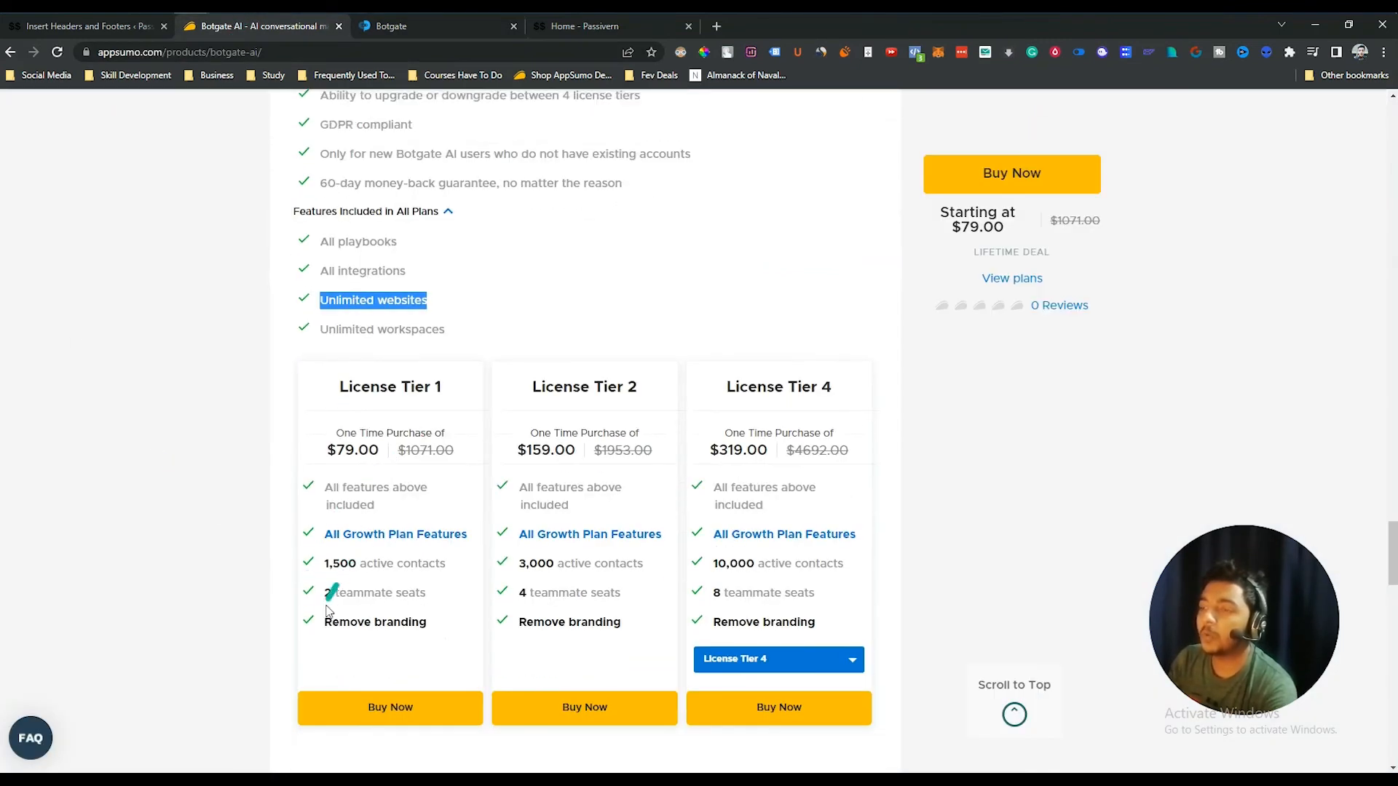
{"action": "left_click_drag", "start_coordinate": [323, 595], "coordinate": [427, 598]}
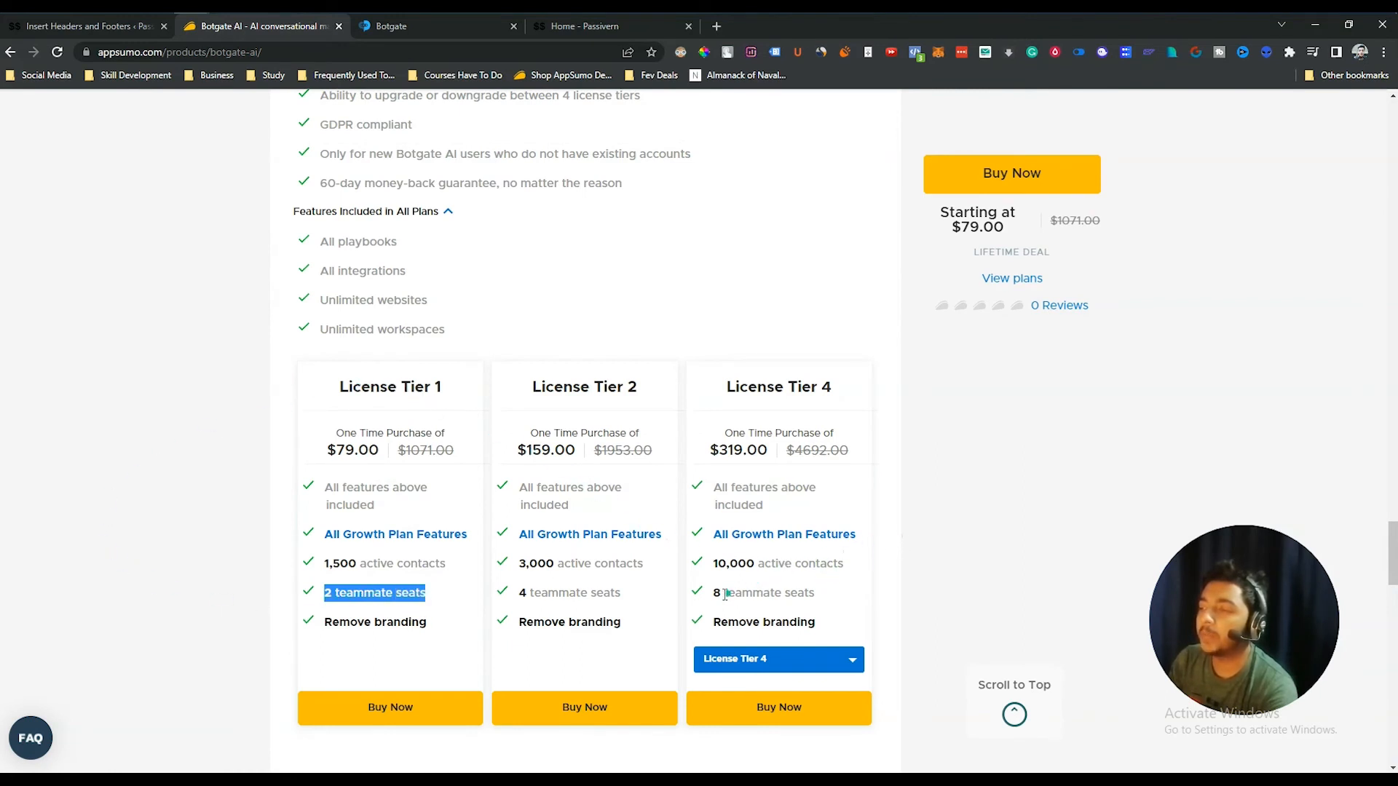
{"action": "scroll", "coordinate": [608, 437], "scroll_direction": "down", "scroll_amount": 1}
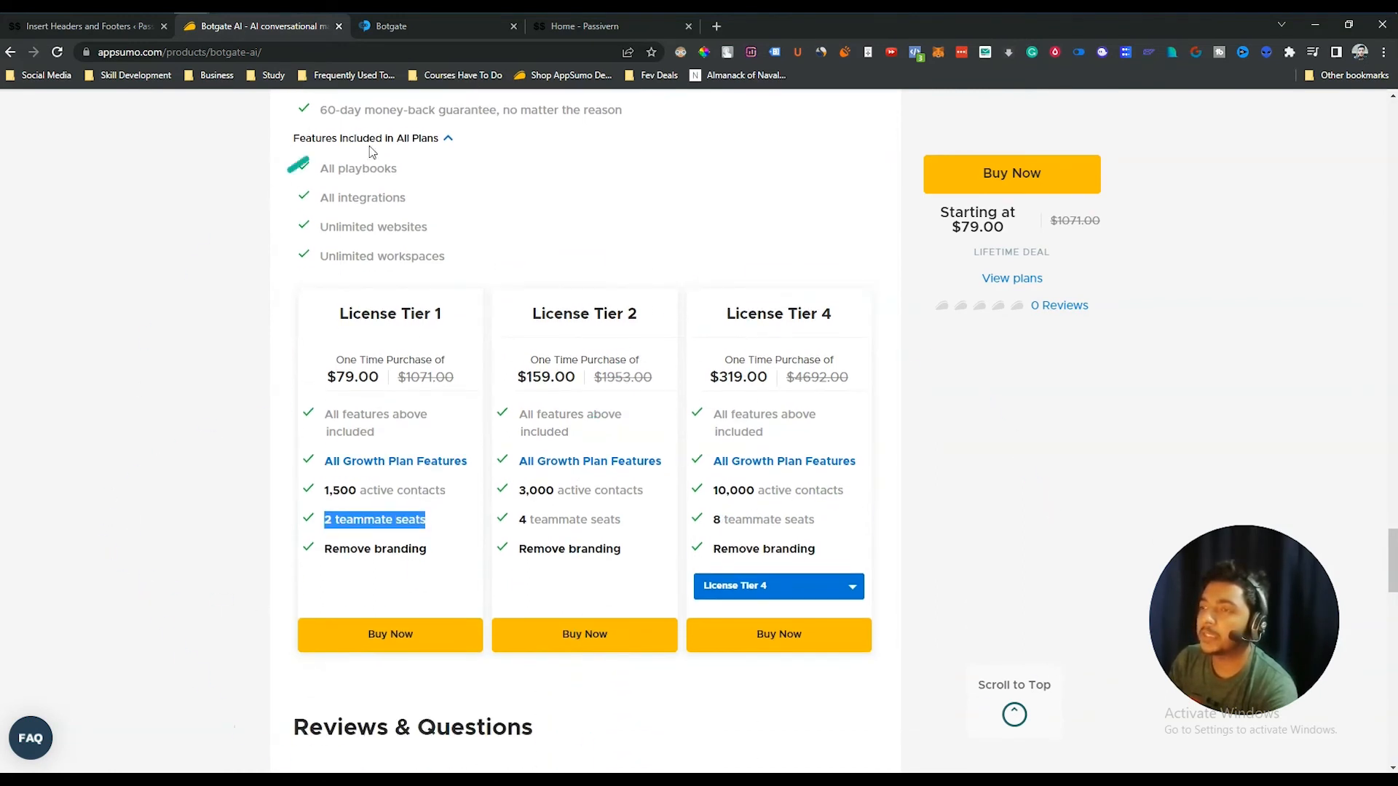
{"action": "left_click", "coordinate": [408, 29]}
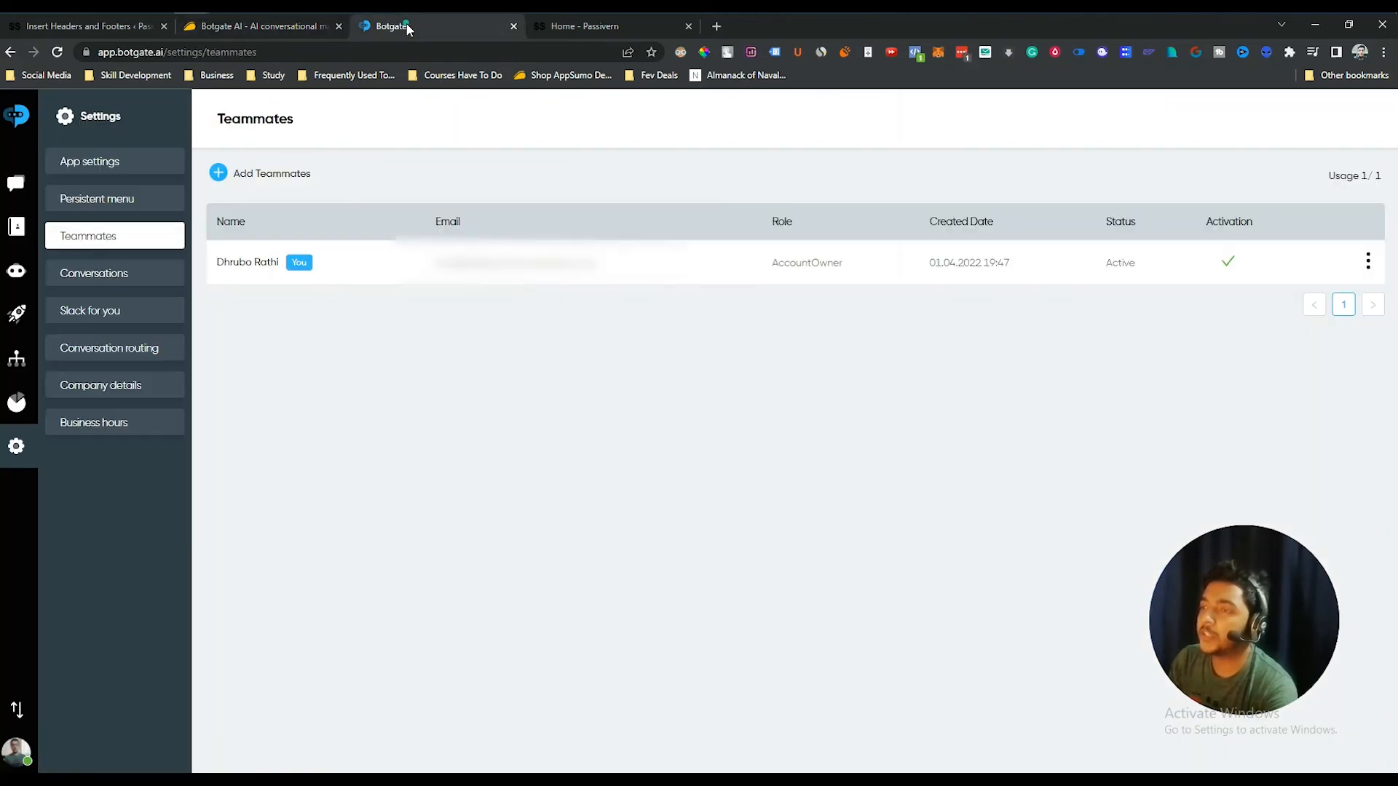
{"action": "left_click", "coordinate": [76, 281]}
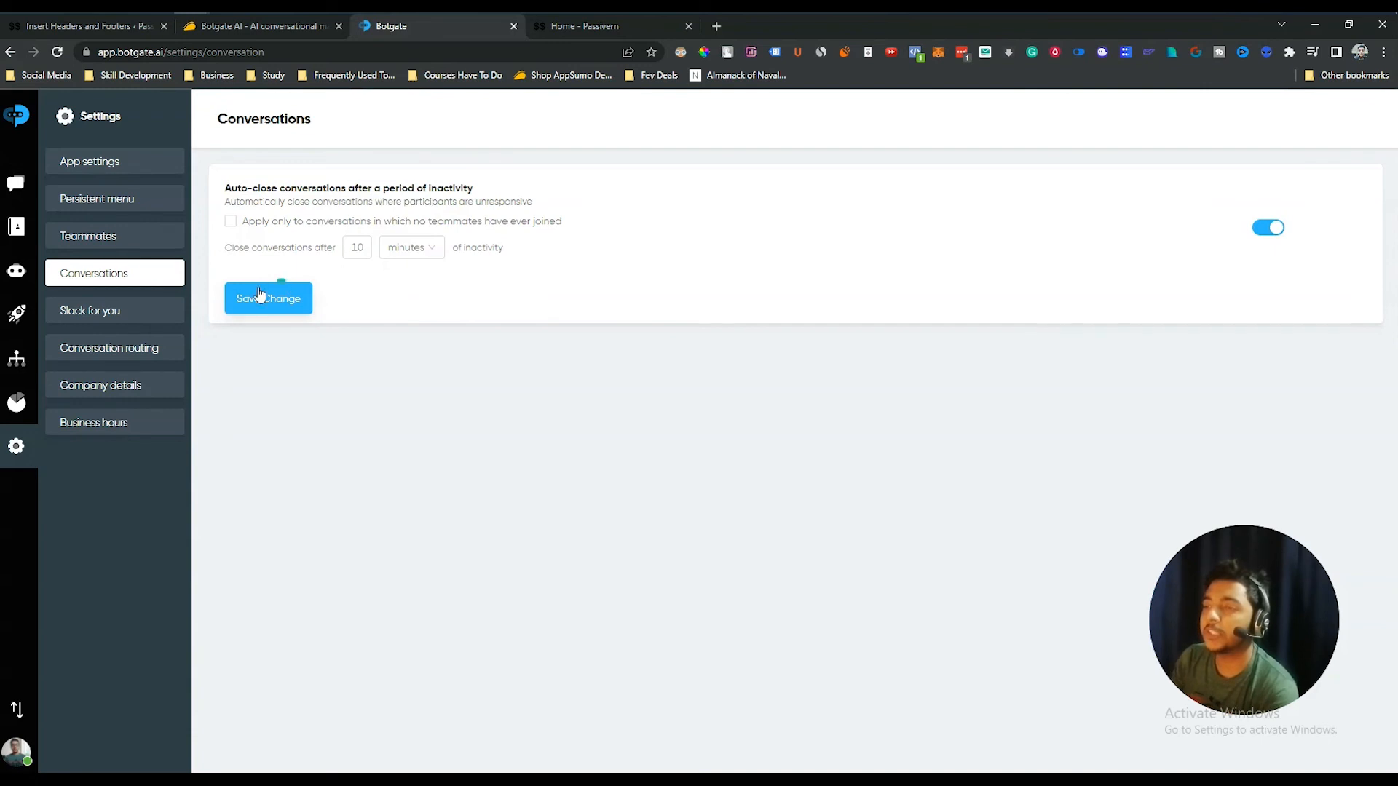
- Review the Slack integration, then open the Default Routing rule from Conversation routing
{"action": "left_click", "coordinate": [119, 313]}
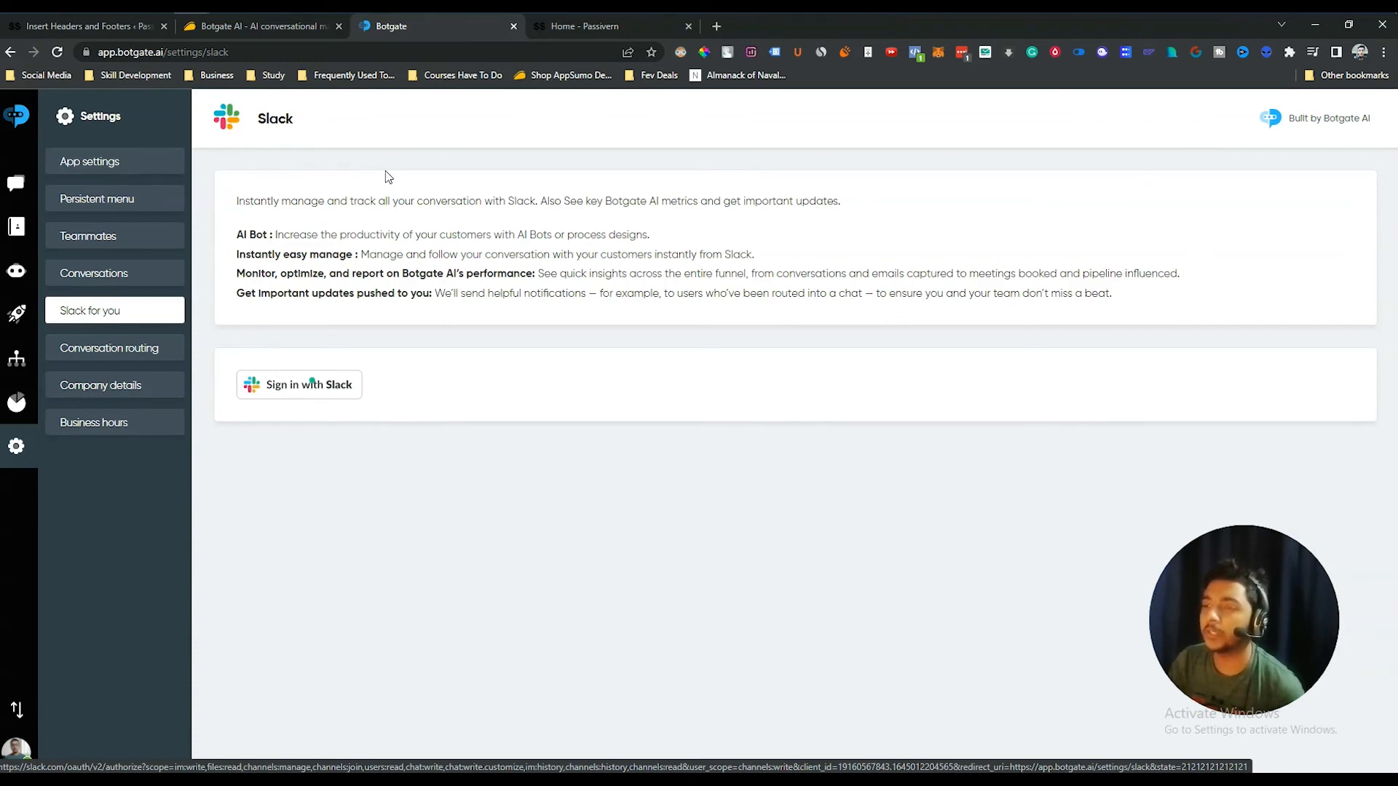
{"action": "left_click", "coordinate": [92, 355]}
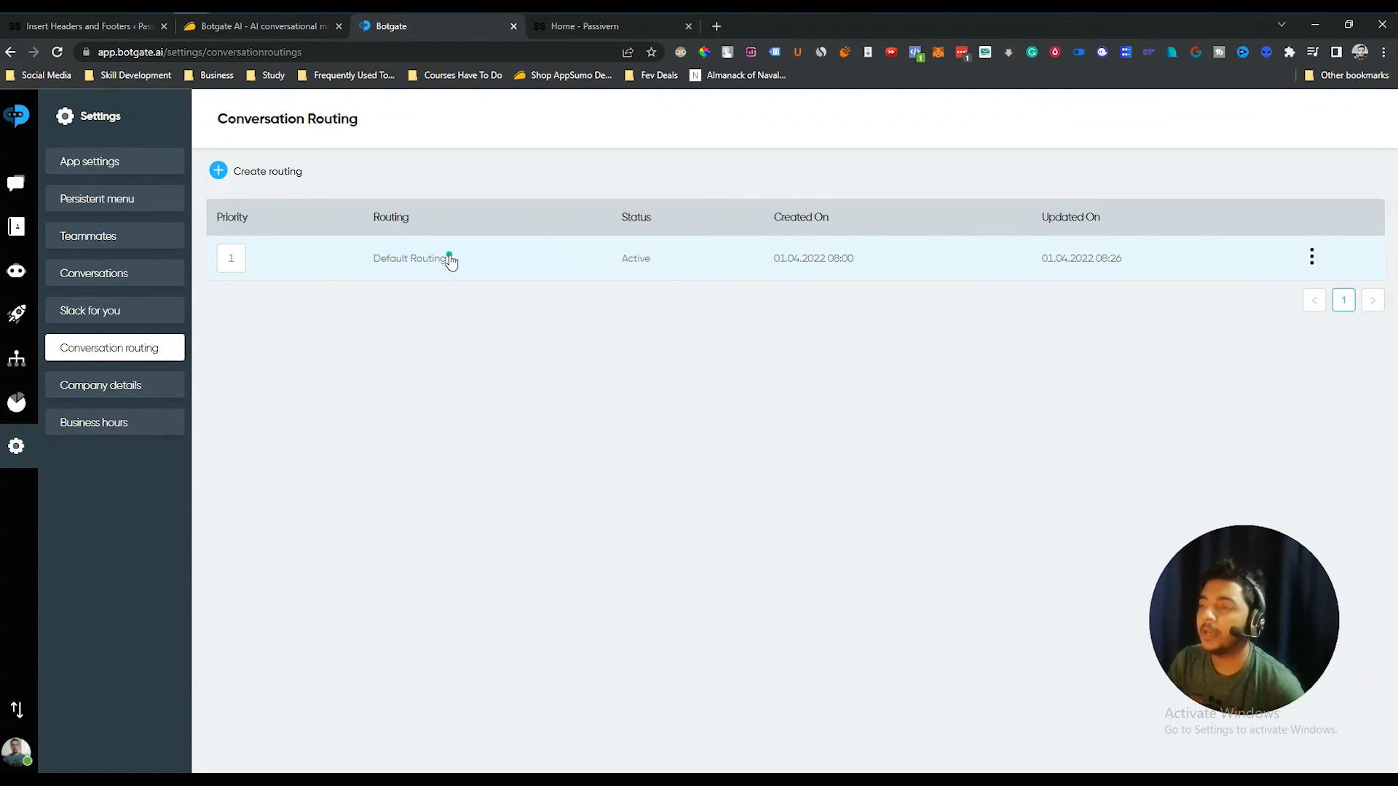
{"action": "left_click", "coordinate": [385, 268]}
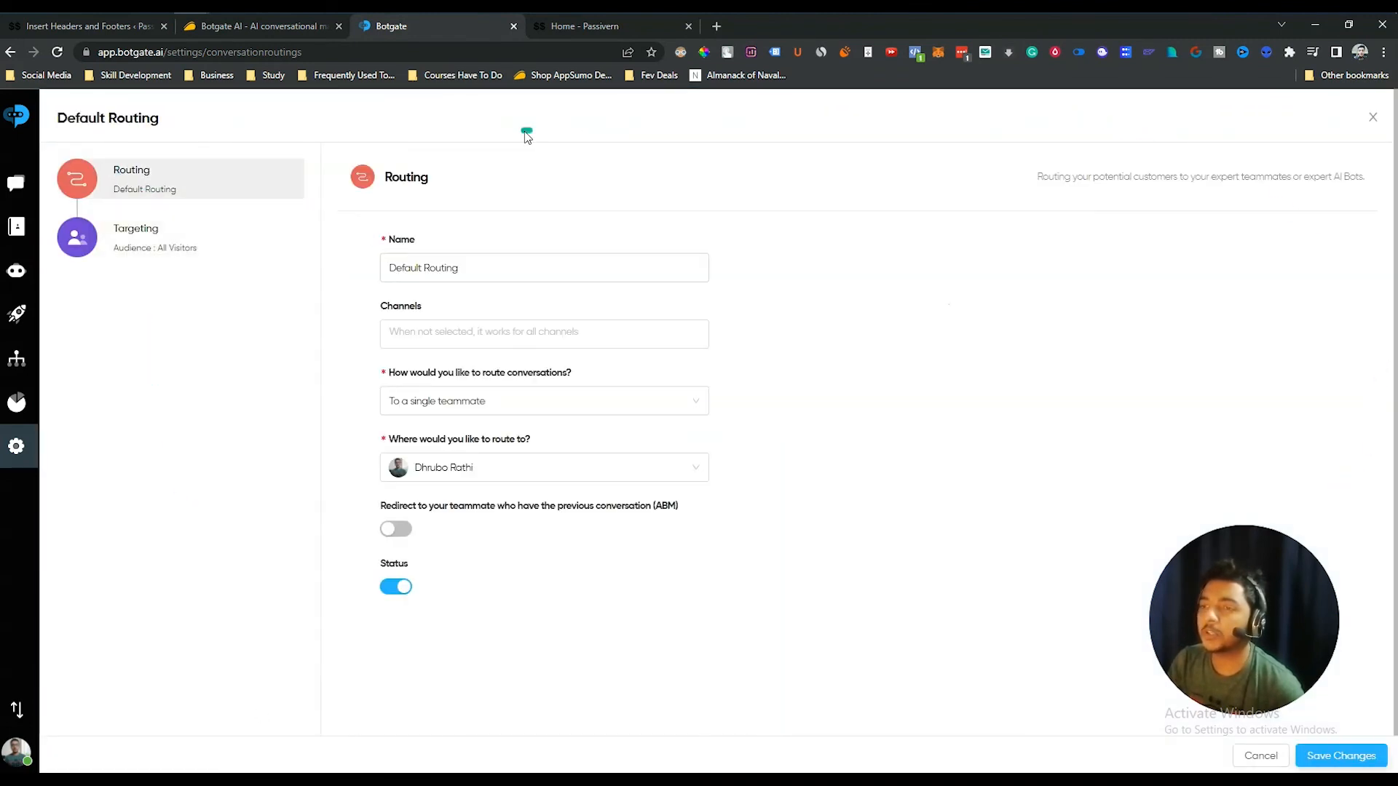
- Add Facebook and WhatsApp as channels on the Default Routing rule
{"action": "left_click", "coordinate": [414, 271]}
{"action": "double_click", "coordinate": [435, 269]}
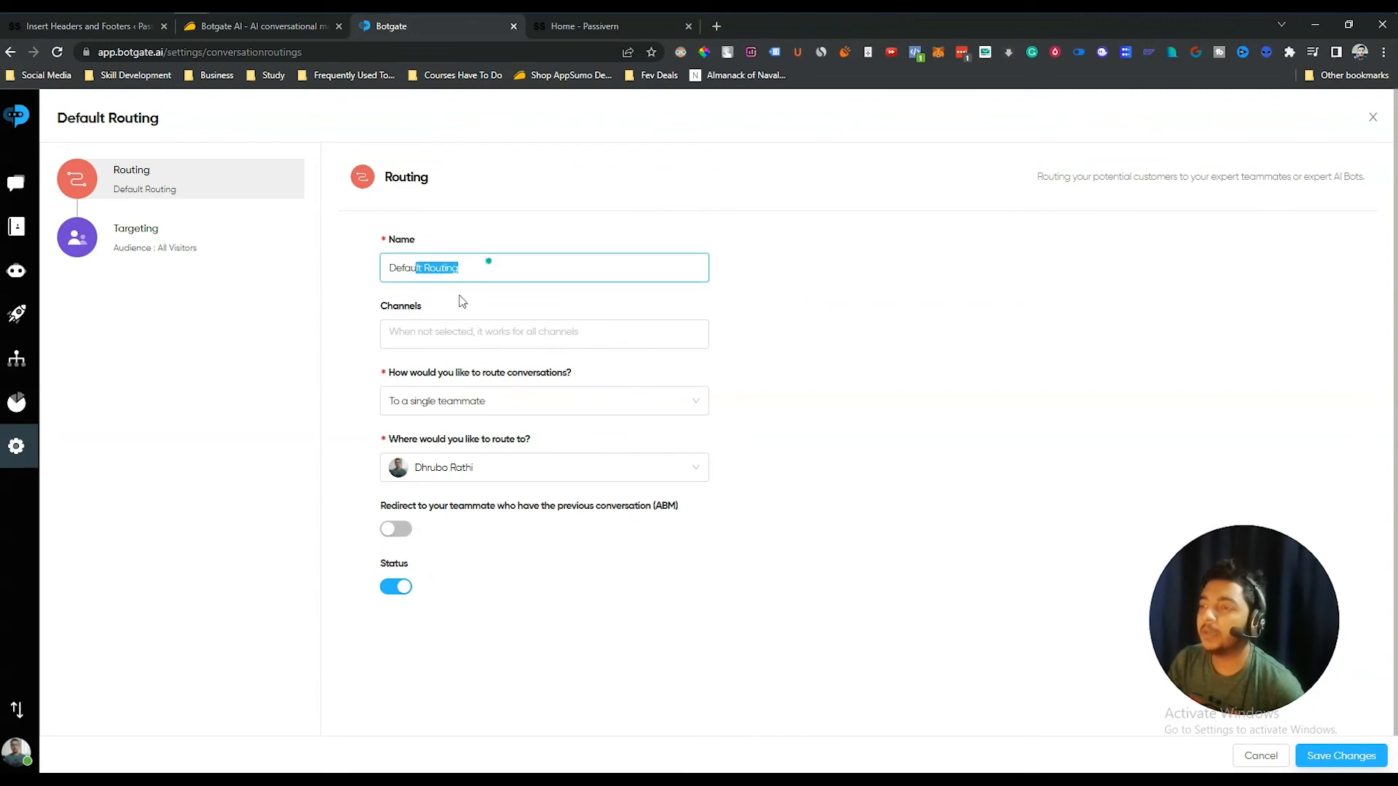
{"action": "left_click", "coordinate": [397, 333]}
{"action": "left_click", "coordinate": [405, 416]}
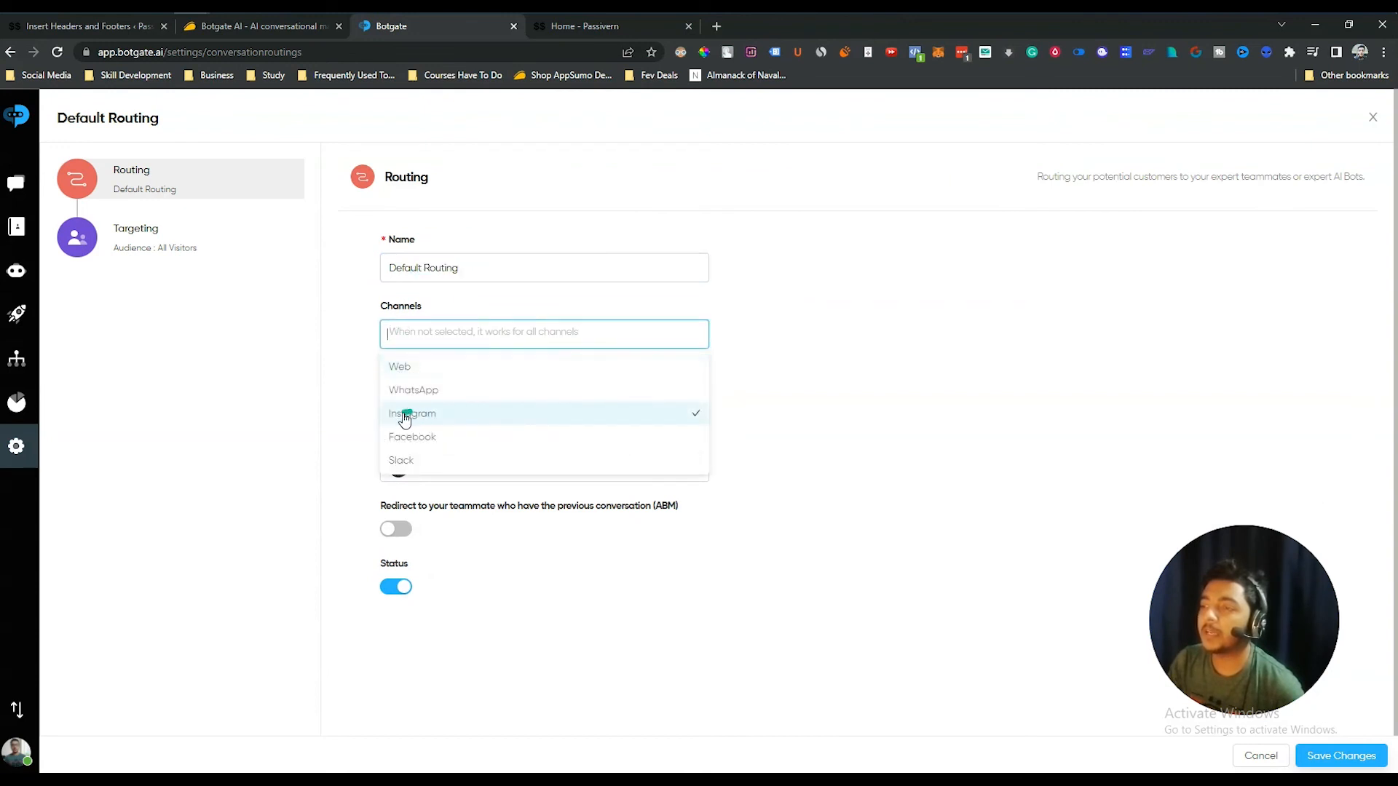
{"action": "left_click", "coordinate": [426, 439]}
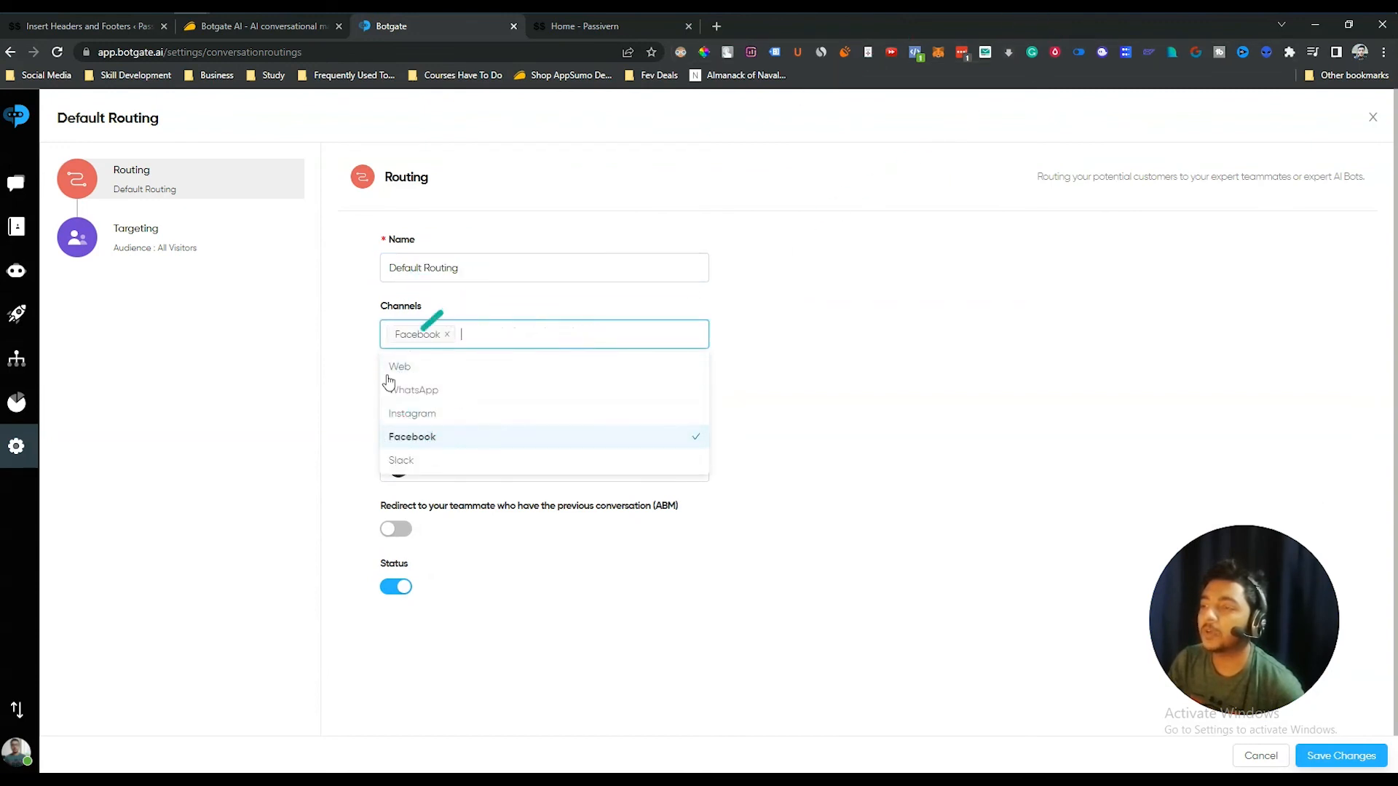
{"action": "left_click", "coordinate": [865, 321]}
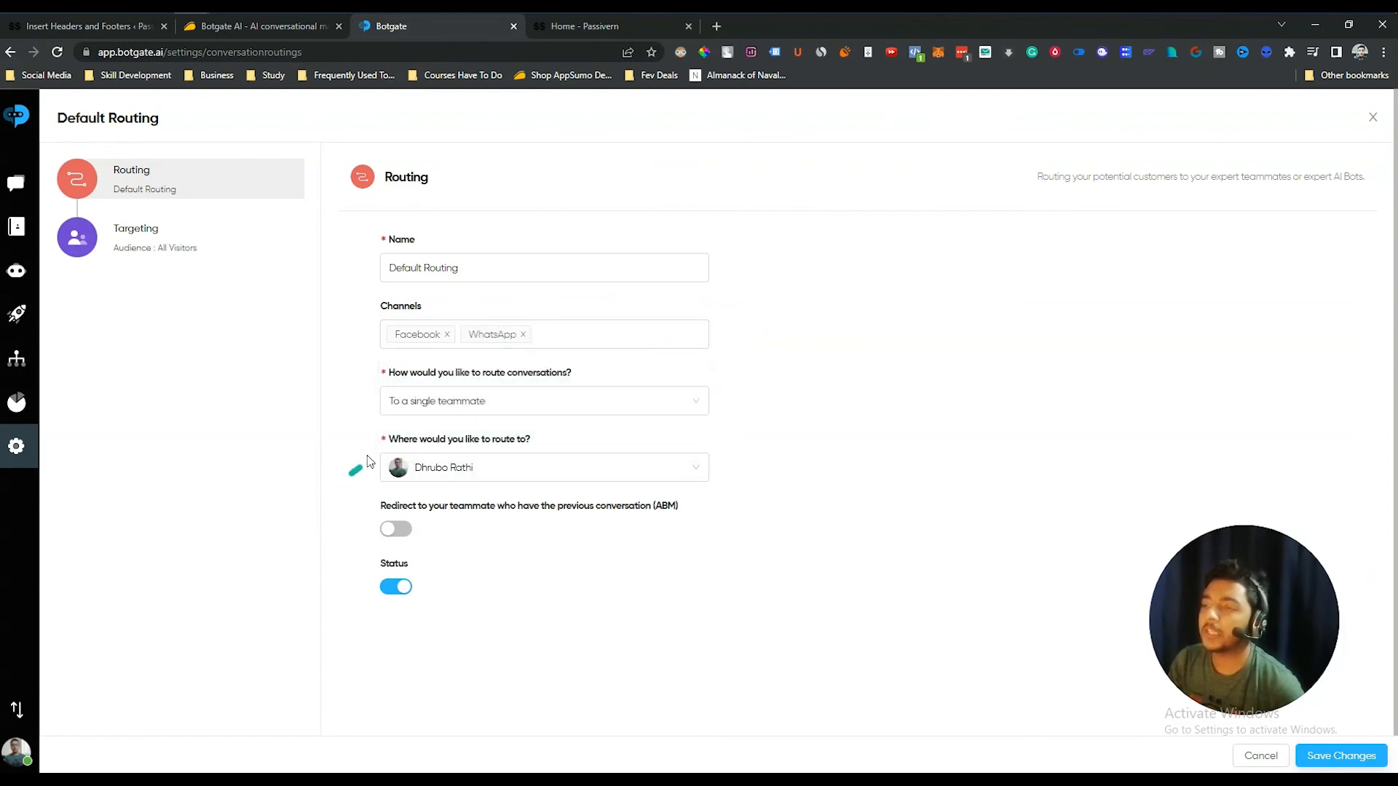
{"action": "left_click", "coordinate": [484, 403]}
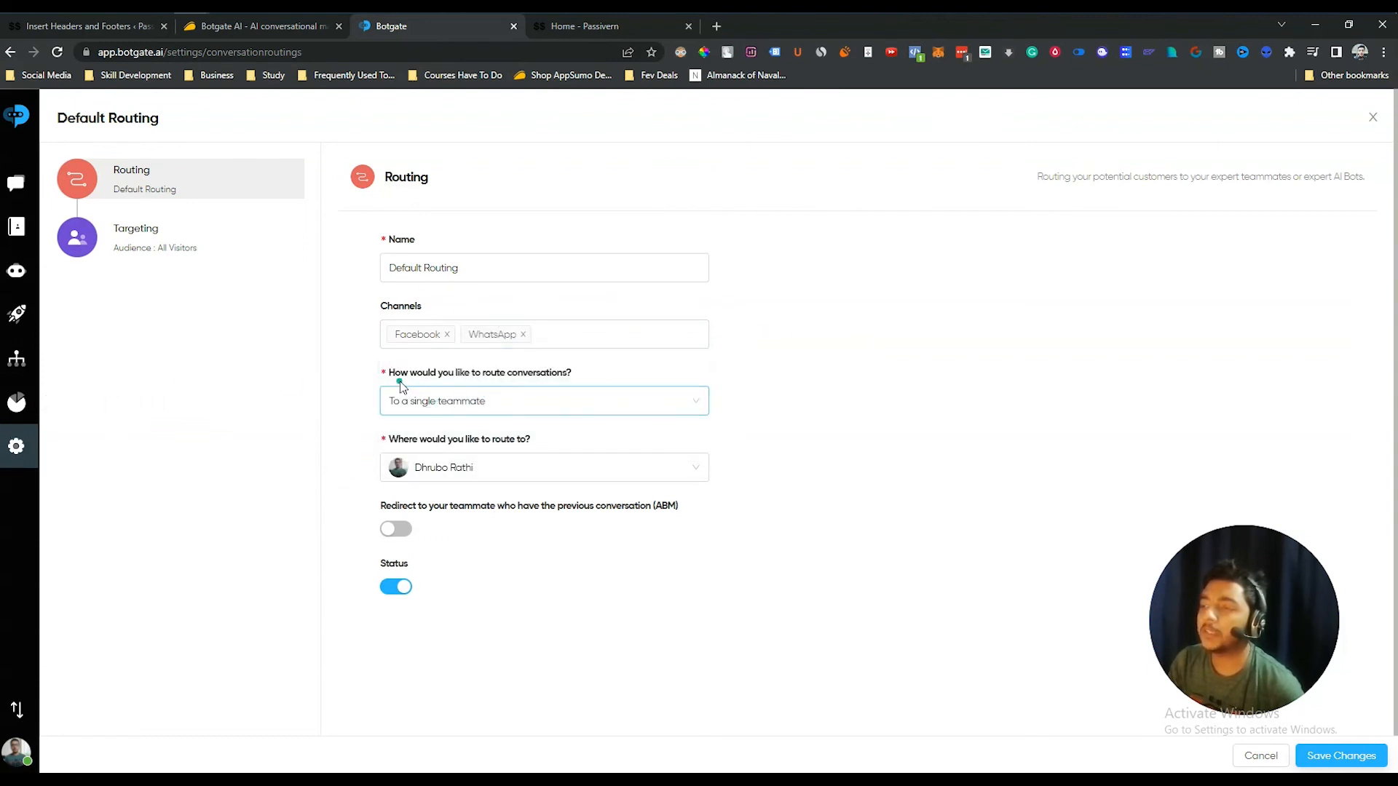
- Keep routing set to a single teammate, then close the rule editor
{"action": "left_click", "coordinate": [490, 406]}
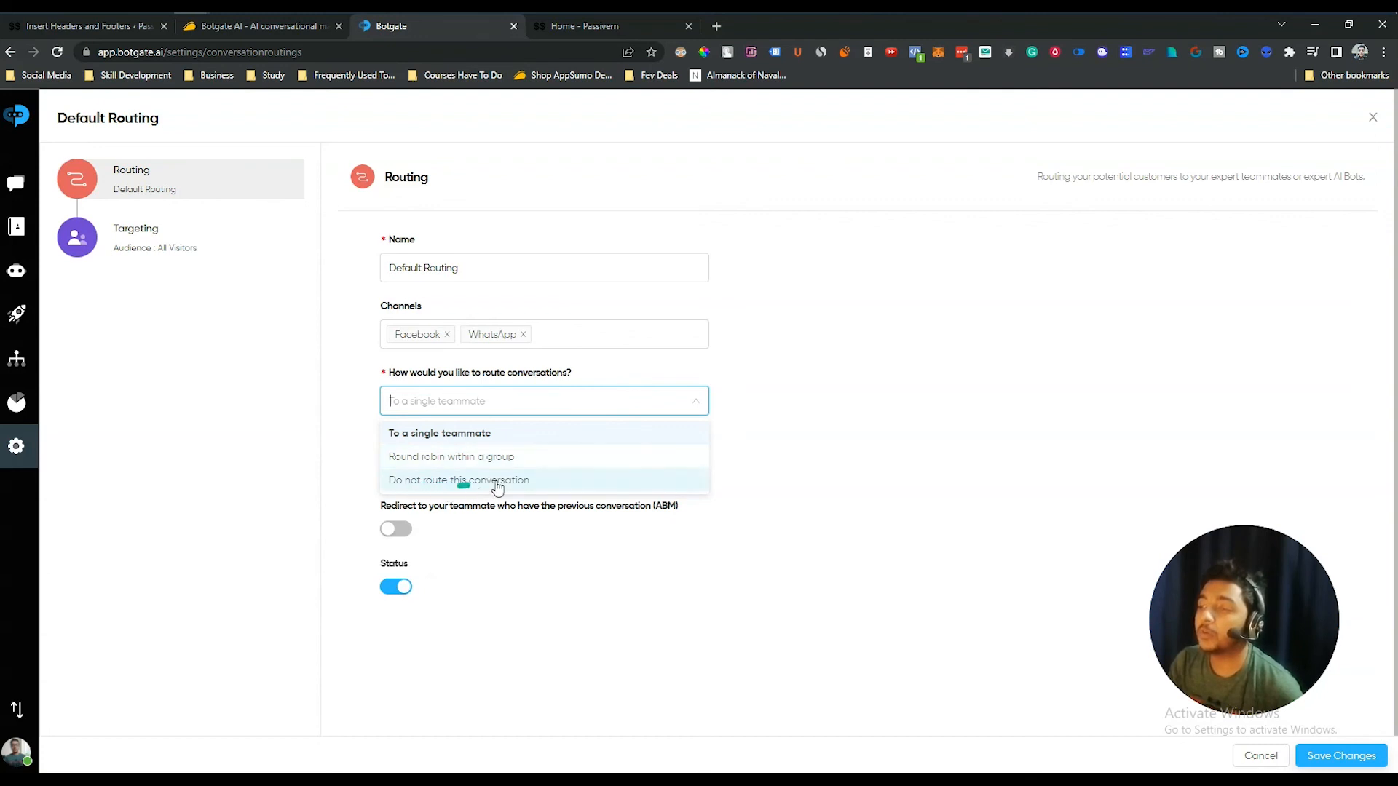
{"action": "left_click", "coordinate": [421, 435]}
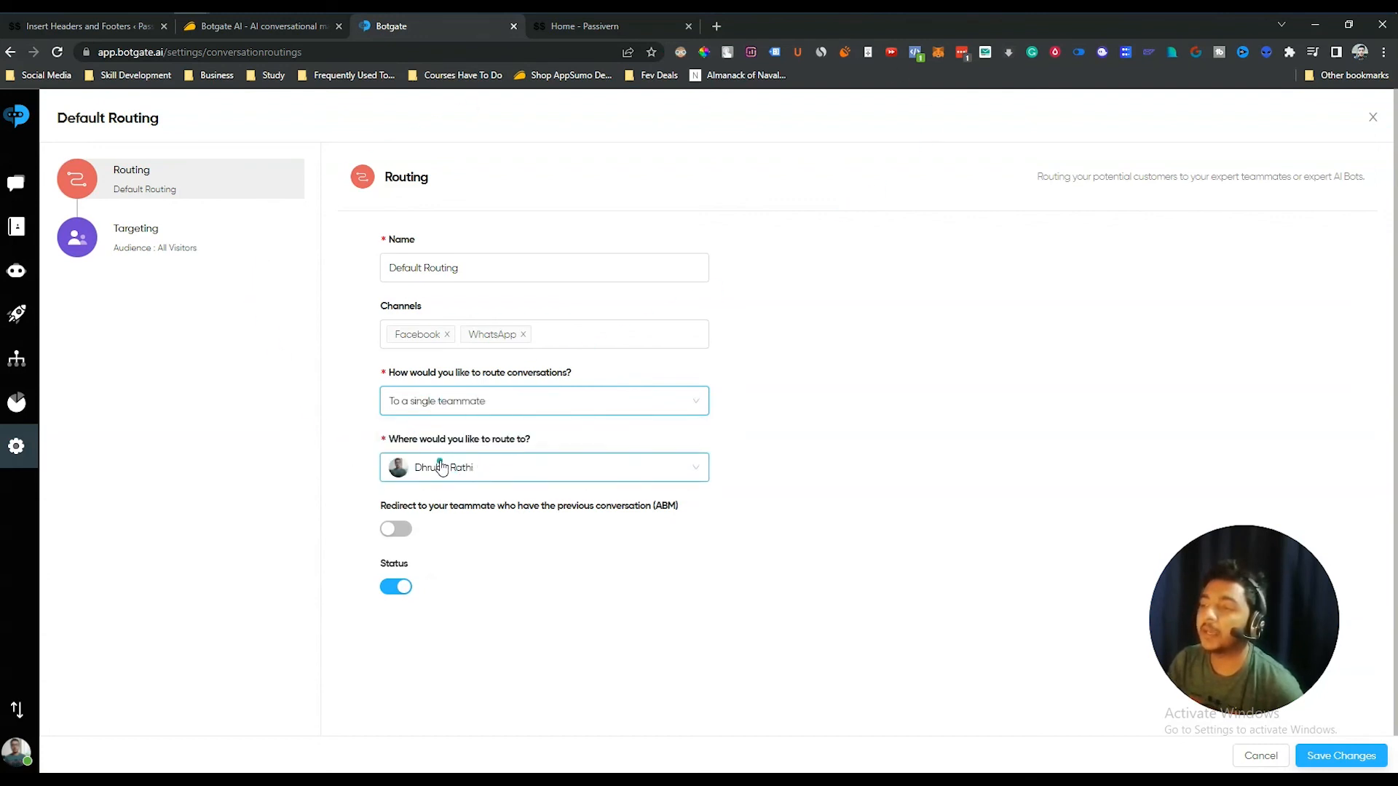
{"action": "left_click", "coordinate": [490, 472]}
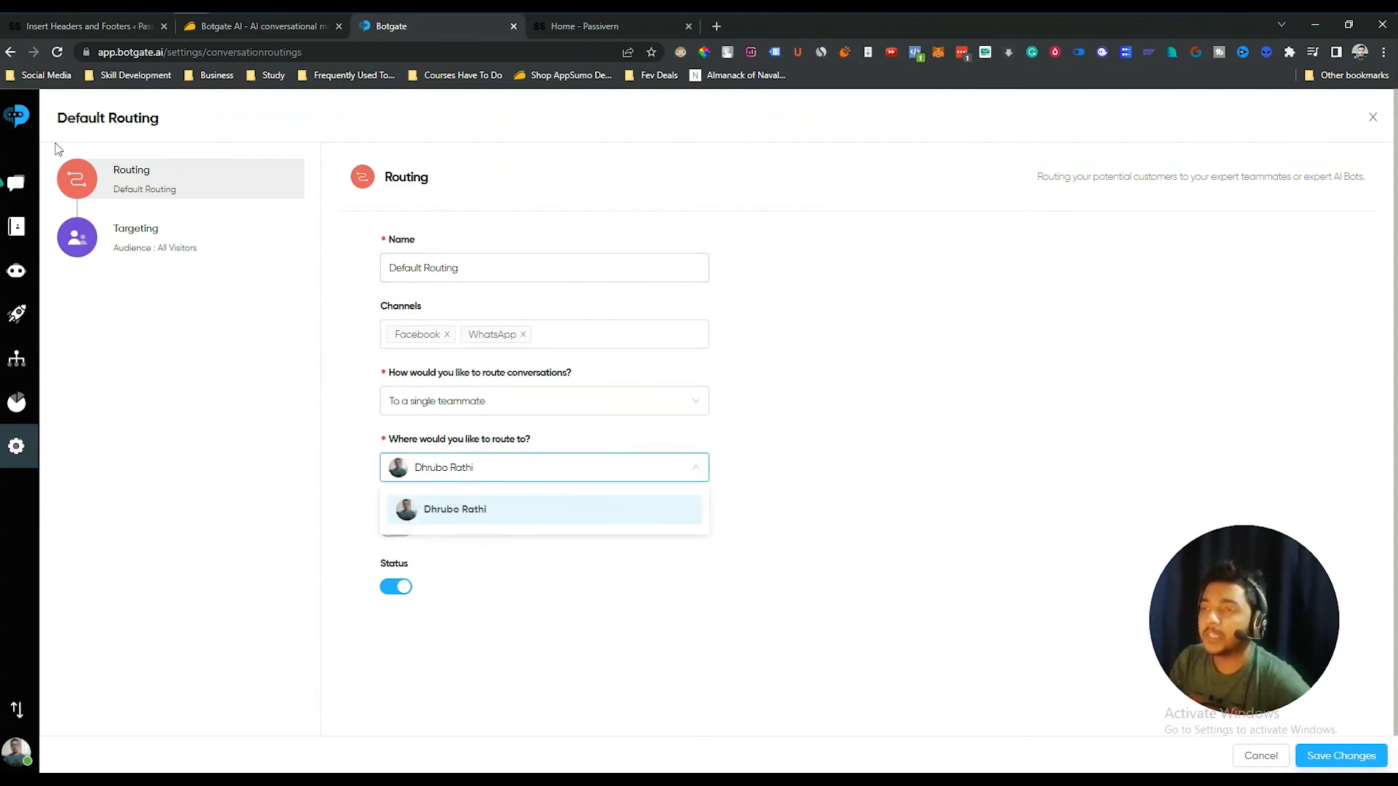
{"action": "left_click", "coordinate": [1372, 116]}
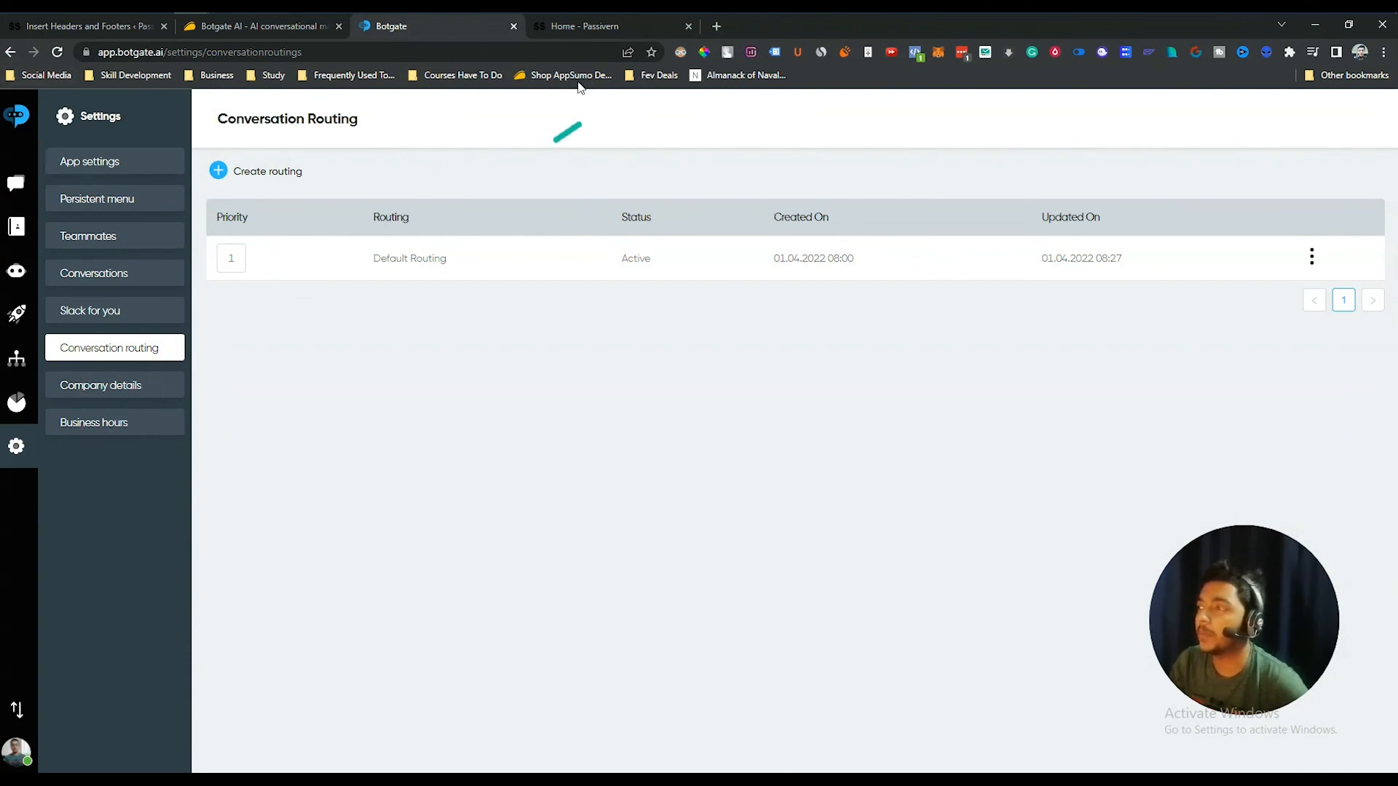
- Open the profile menu, then switch to the AppSumo Botgate AI deal tab
{"action": "left_click", "coordinate": [16, 752]}
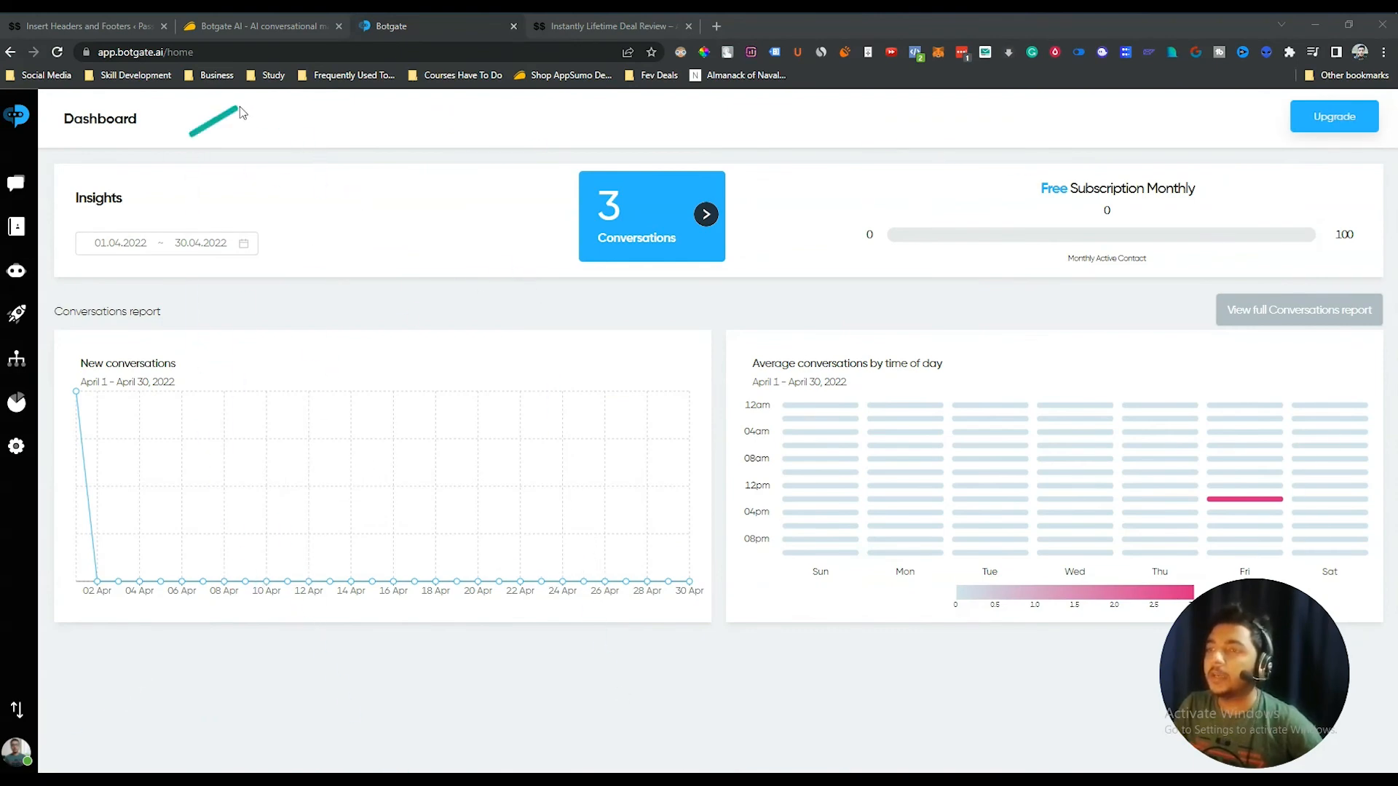
{"action": "left_click", "coordinate": [264, 29]}
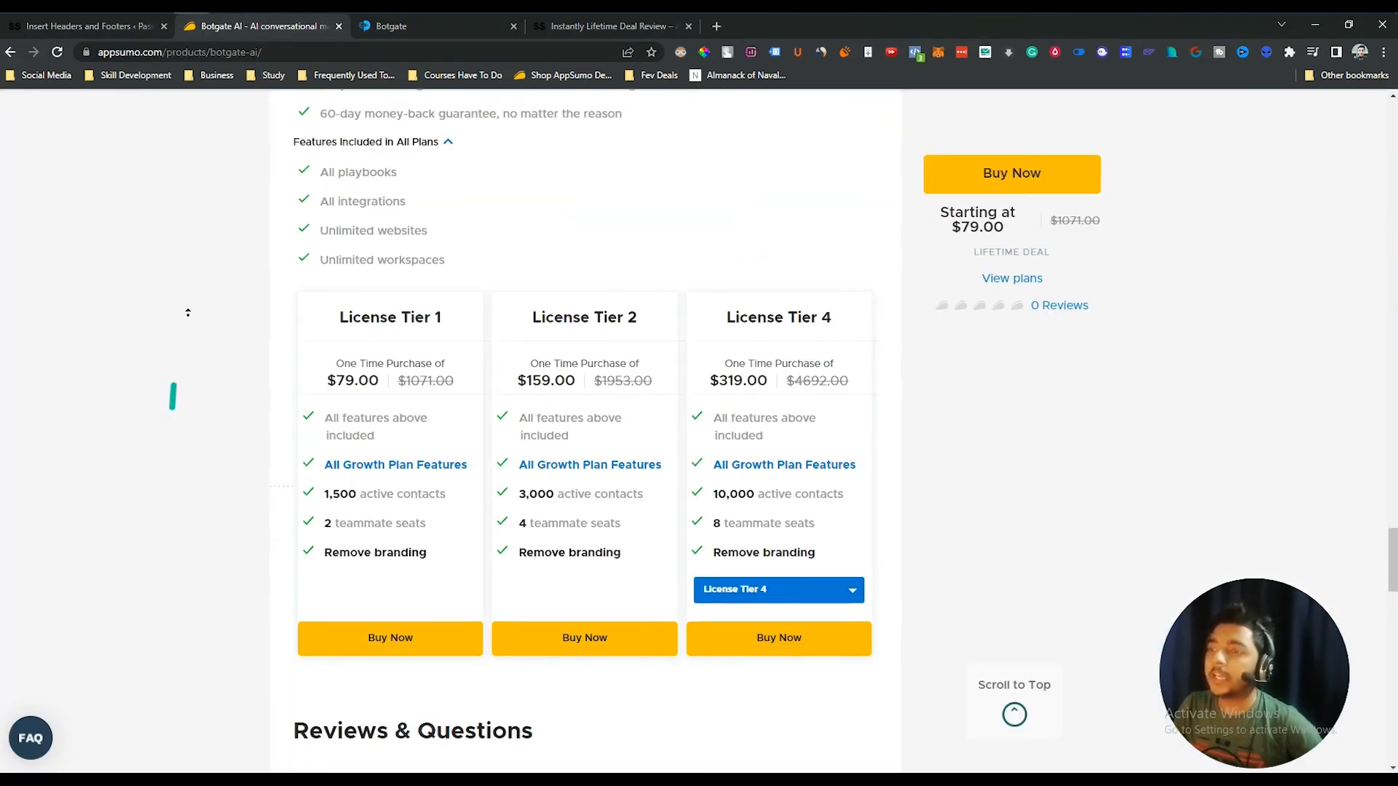
- Browse the AppSumo Botgate AI page, from its title and tagline down through the license tiers
{"action": "scroll", "coordinate": [193, 193], "scroll_direction": "up", "scroll_amount": 10}
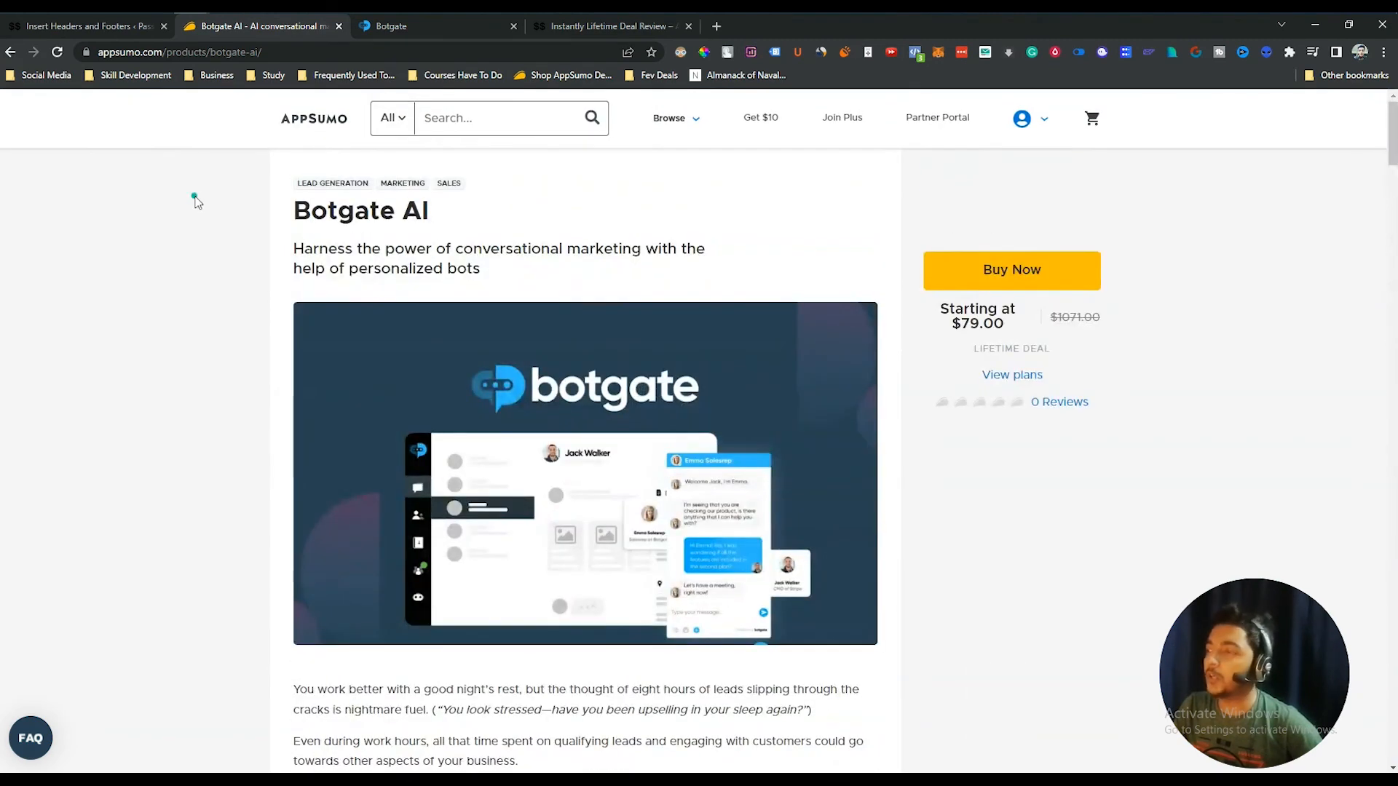
{"action": "left_click_drag", "start_coordinate": [293, 209], "coordinate": [547, 281]}
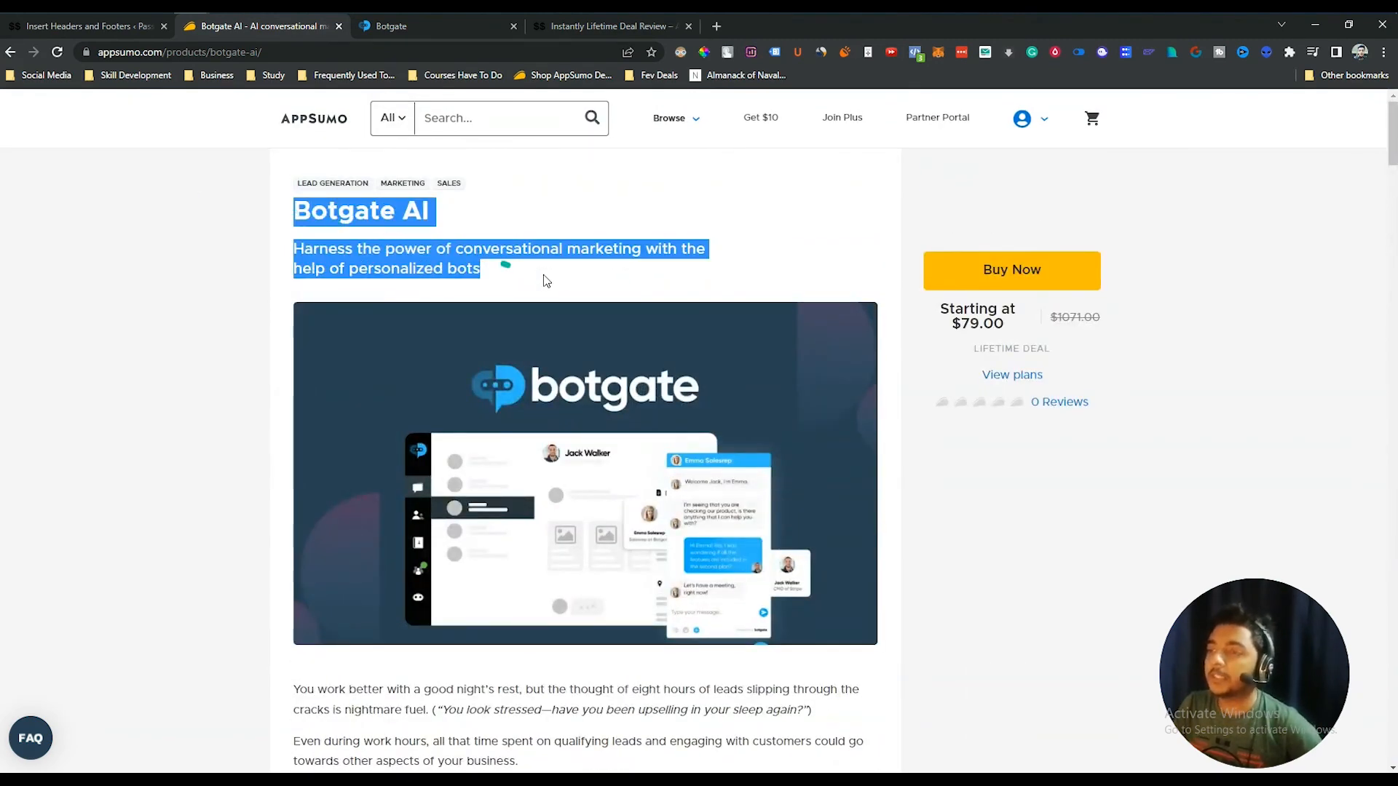
{"action": "left_click", "coordinate": [546, 281]}
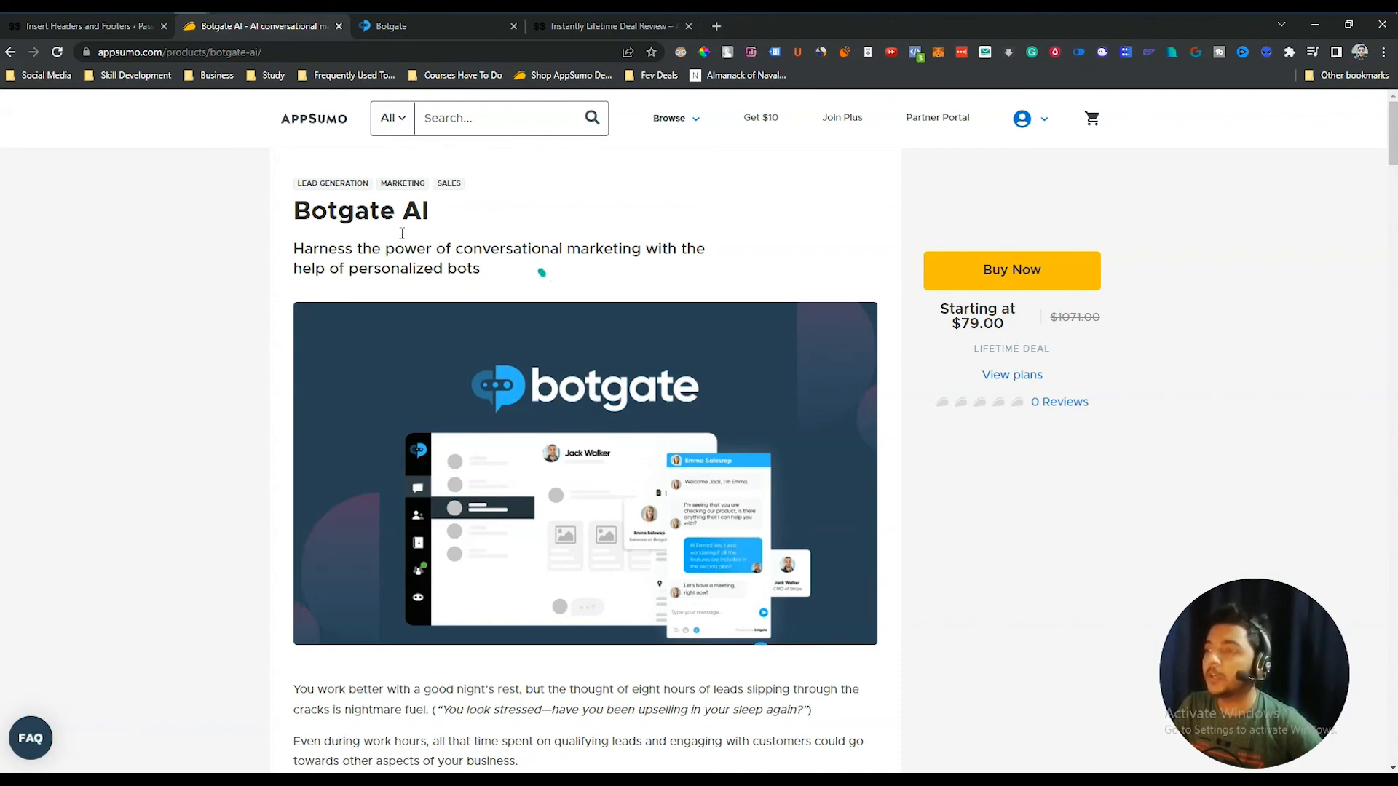
{"action": "scroll", "coordinate": [641, 404], "scroll_direction": "down", "scroll_amount": 10}
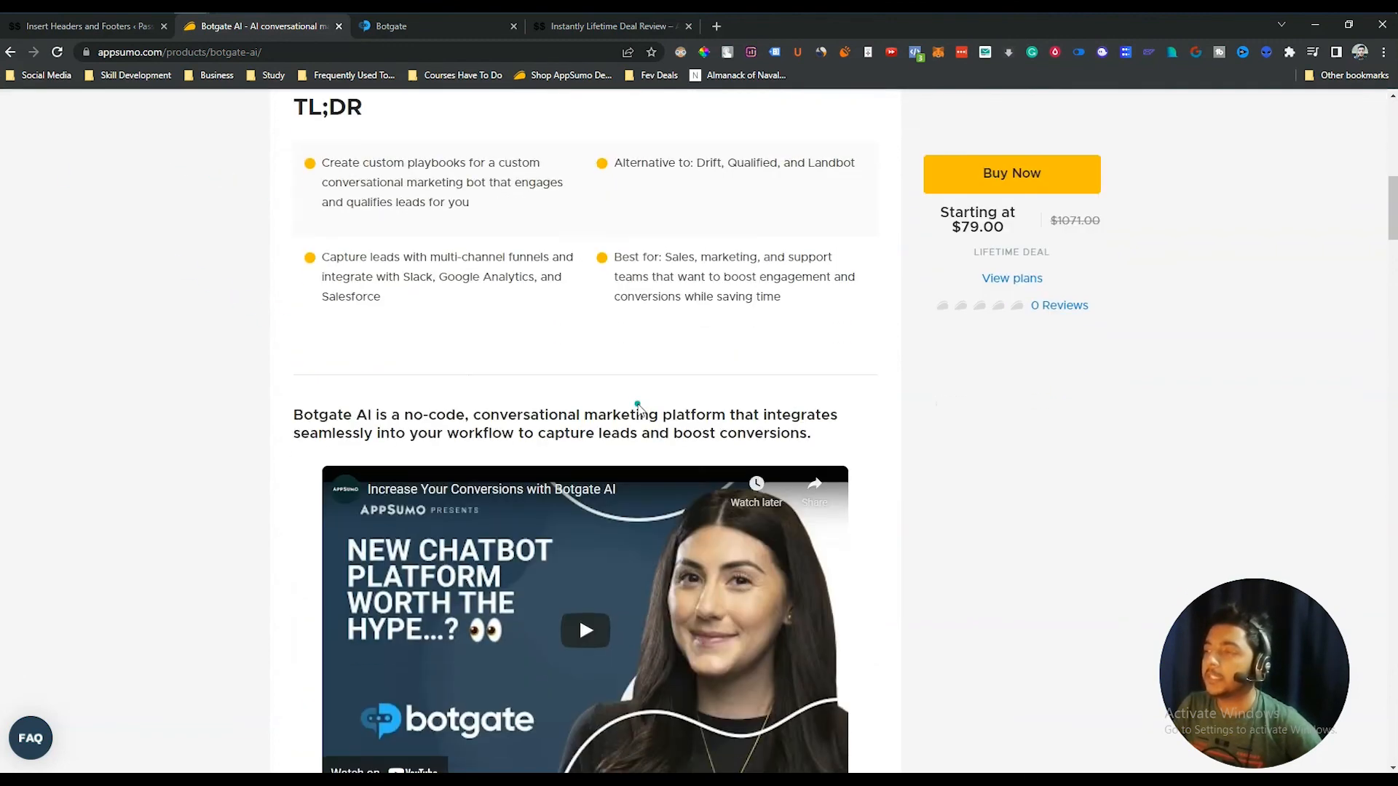
{"action": "scroll", "coordinate": [638, 405], "scroll_direction": "down", "scroll_amount": 18}
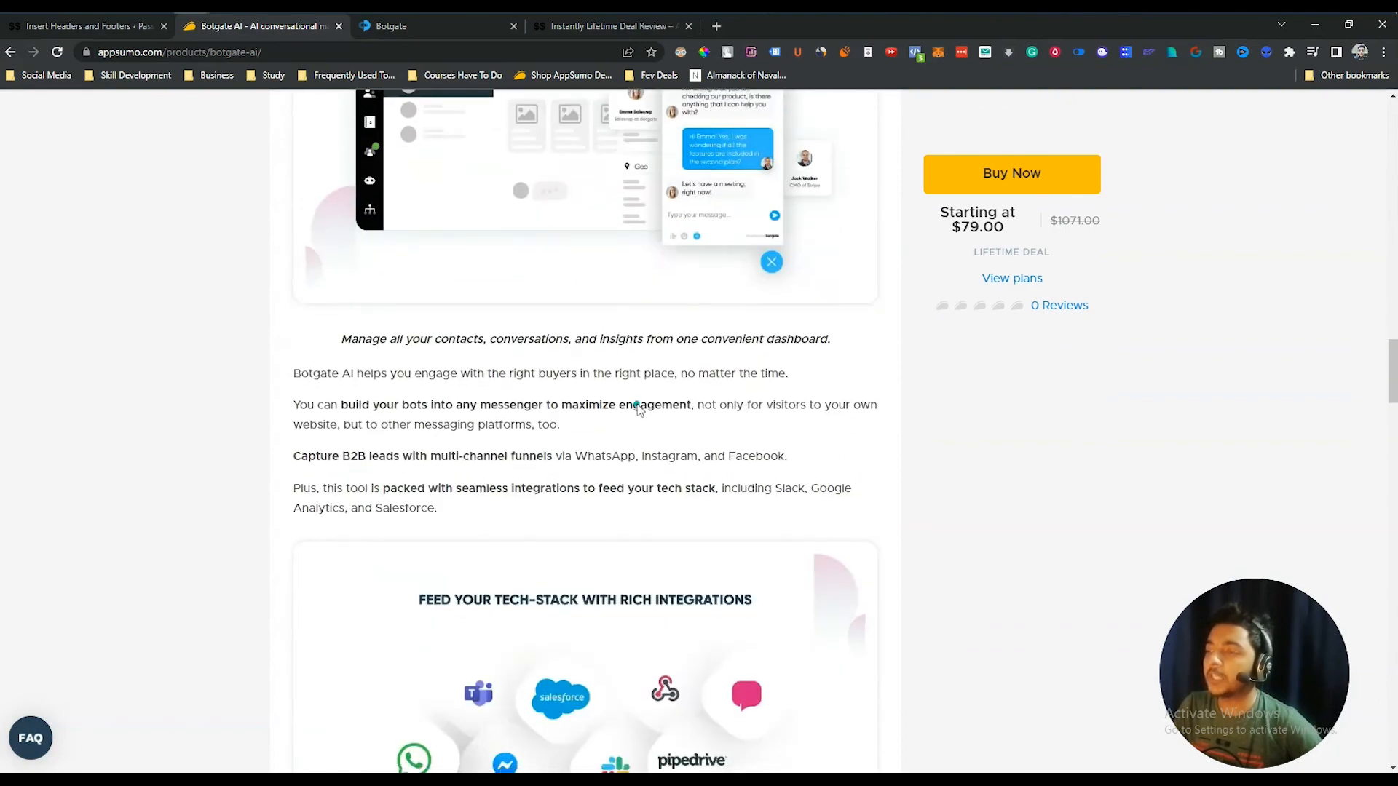
{"action": "scroll", "coordinate": [639, 410], "scroll_direction": "down", "scroll_amount": 10}
{"action": "scroll", "coordinate": [638, 408], "scroll_direction": "down", "scroll_amount": 20}
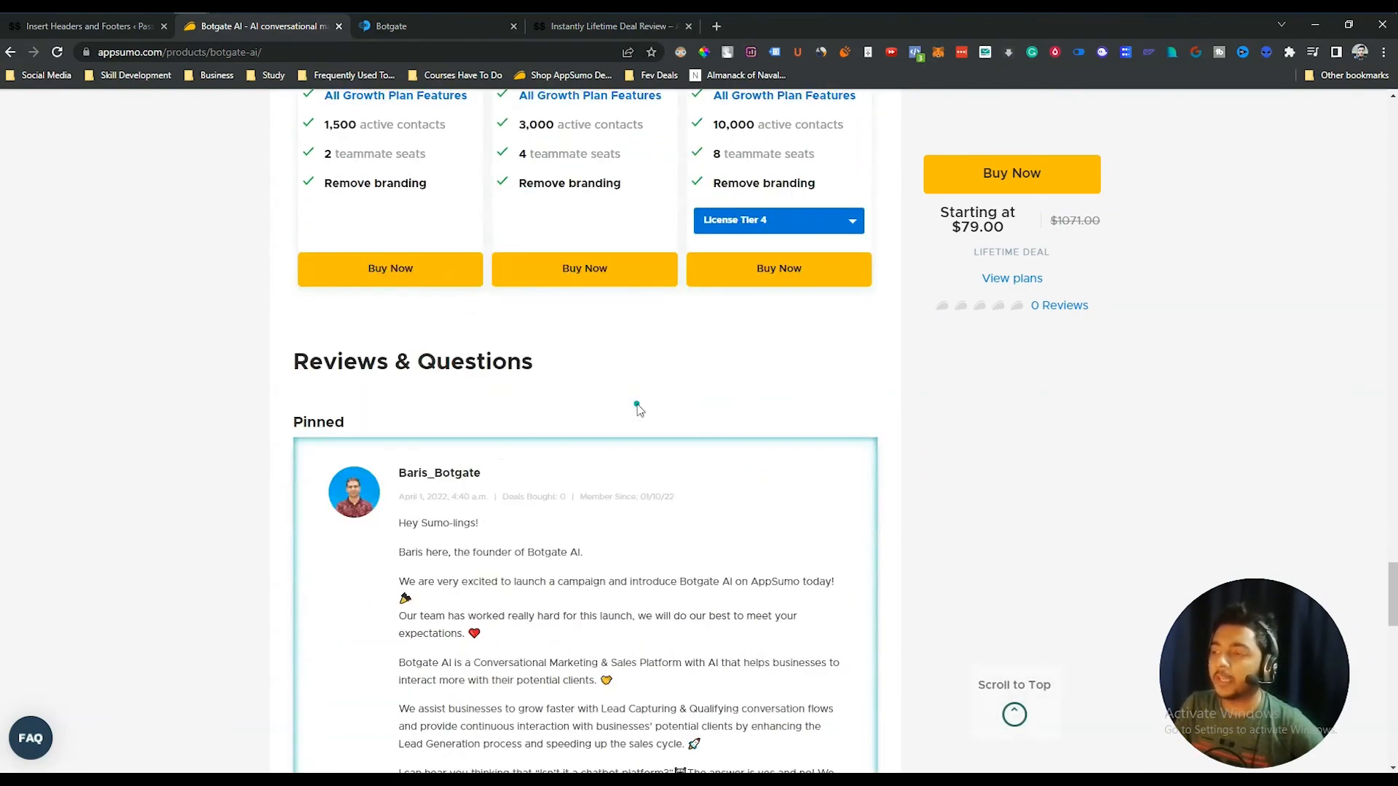
{"action": "scroll", "coordinate": [638, 408], "scroll_direction": "up", "scroll_amount": 7}
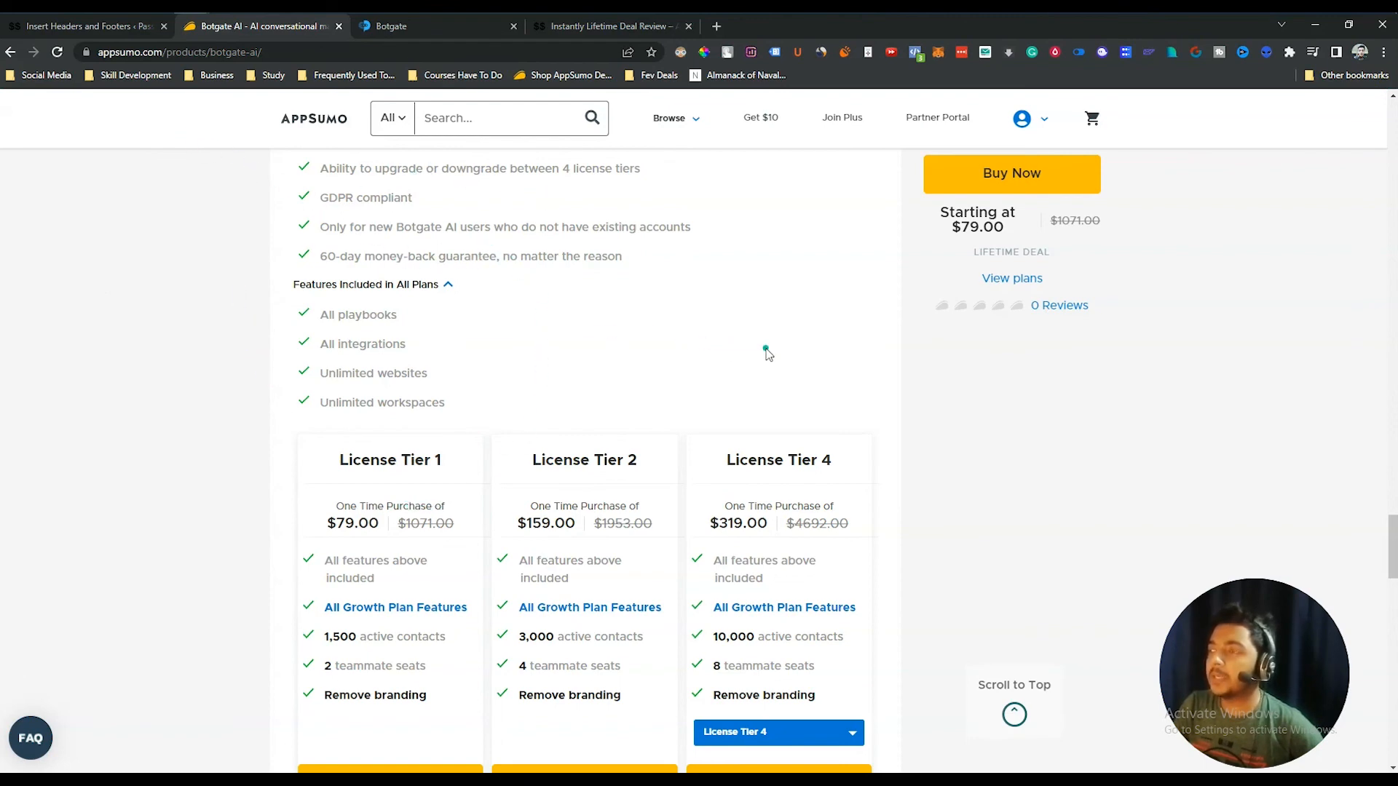
{"action": "scroll", "coordinate": [766, 354], "scroll_direction": "down", "scroll_amount": 3}
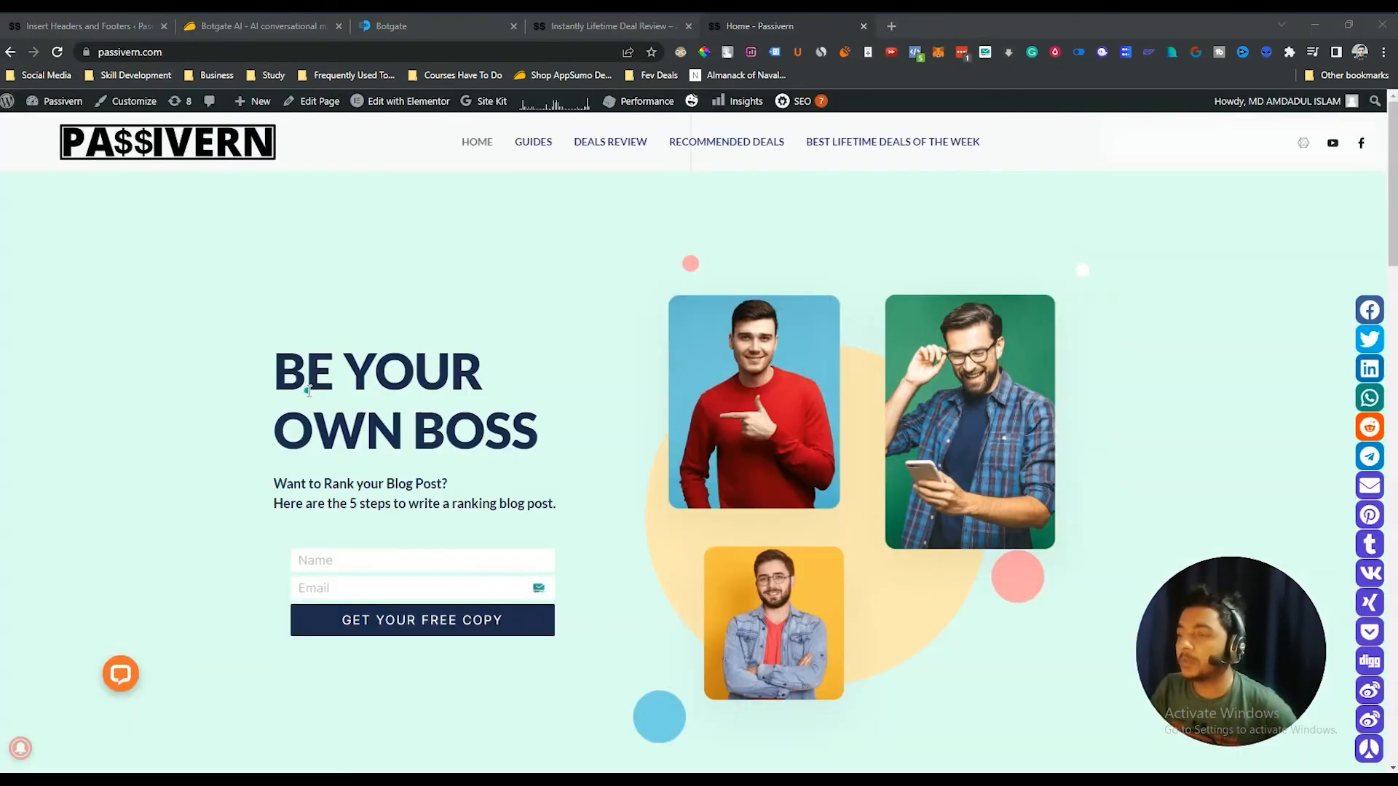
{"action": "scroll", "coordinate": [636, 277], "scroll_direction": "down", "scroll_amount": 9}
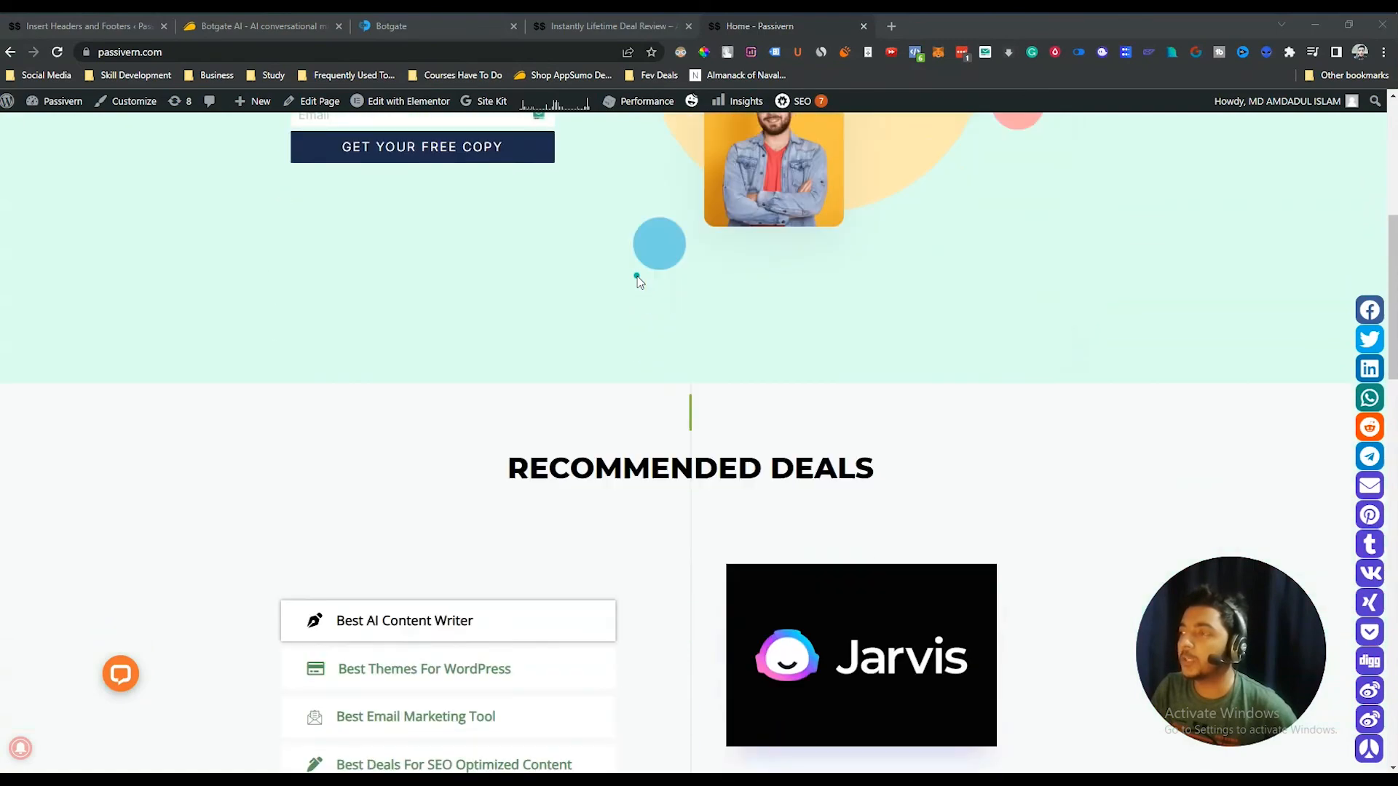
{"action": "scroll", "coordinate": [639, 279], "scroll_direction": "down", "scroll_amount": 2}
{"action": "scroll", "coordinate": [636, 278], "scroll_direction": "up", "scroll_amount": 10}
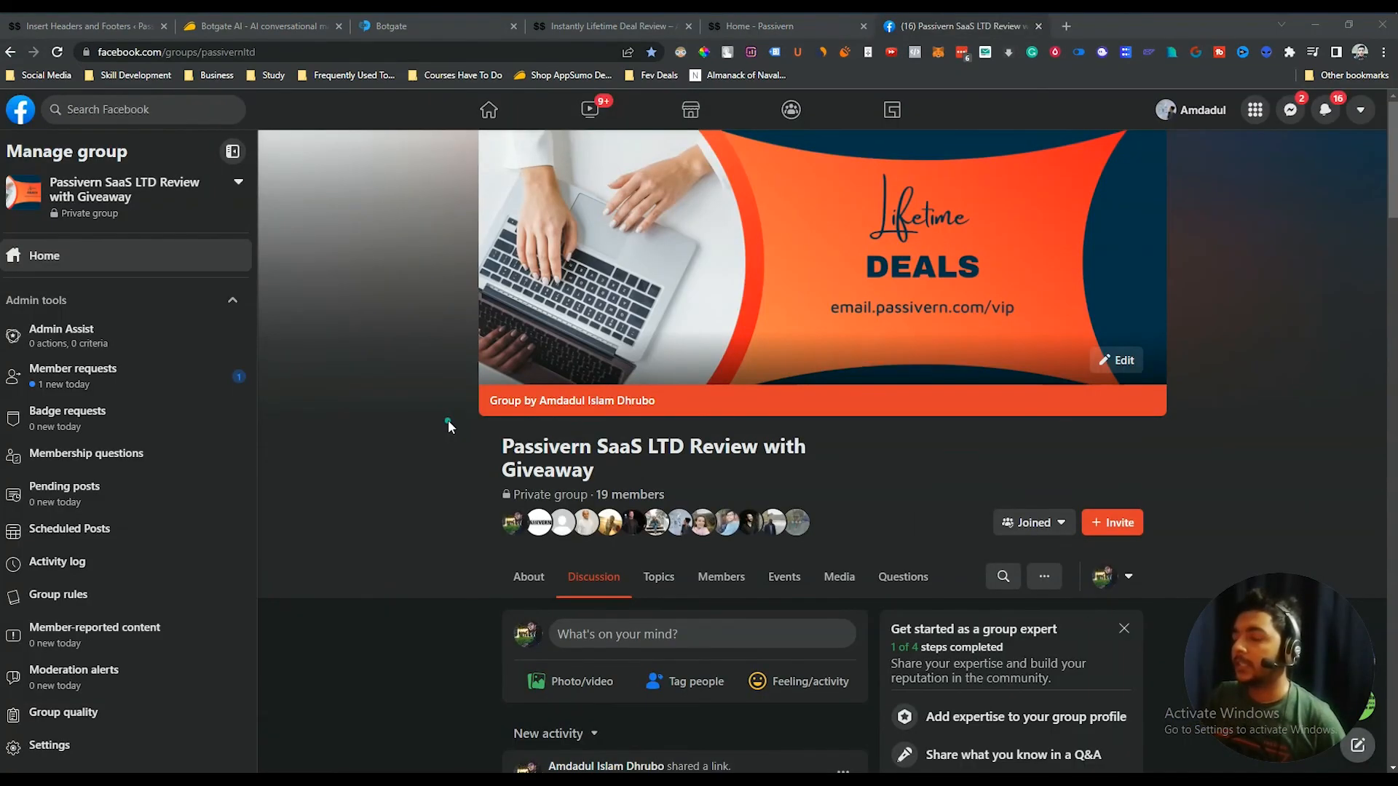
- Scroll the Passivern Facebook group's deal posts, then return to the AppSumo Botgate AI tab
{"action": "scroll", "coordinate": [448, 419], "scroll_direction": "down", "scroll_amount": 15}
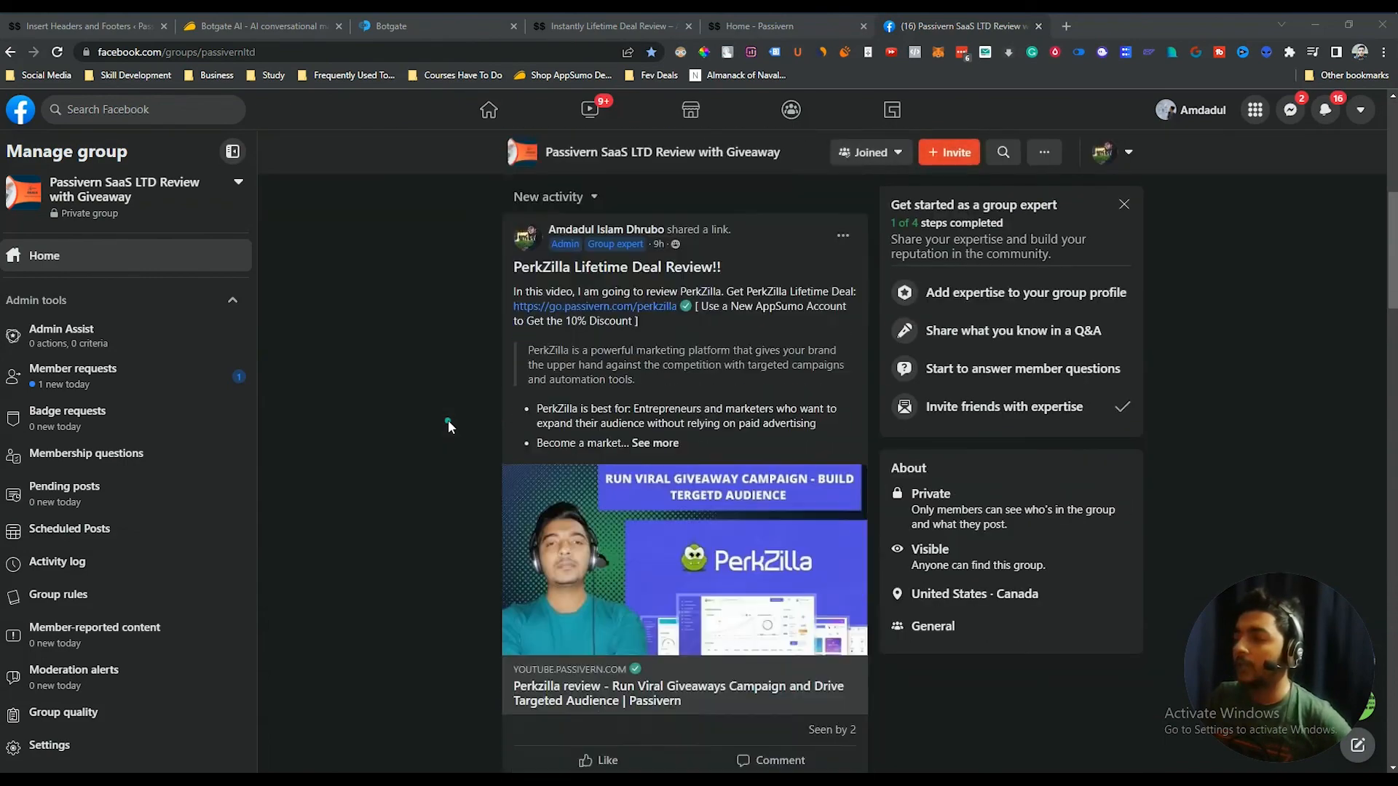
{"action": "scroll", "coordinate": [448, 419], "scroll_direction": "down", "scroll_amount": 12}
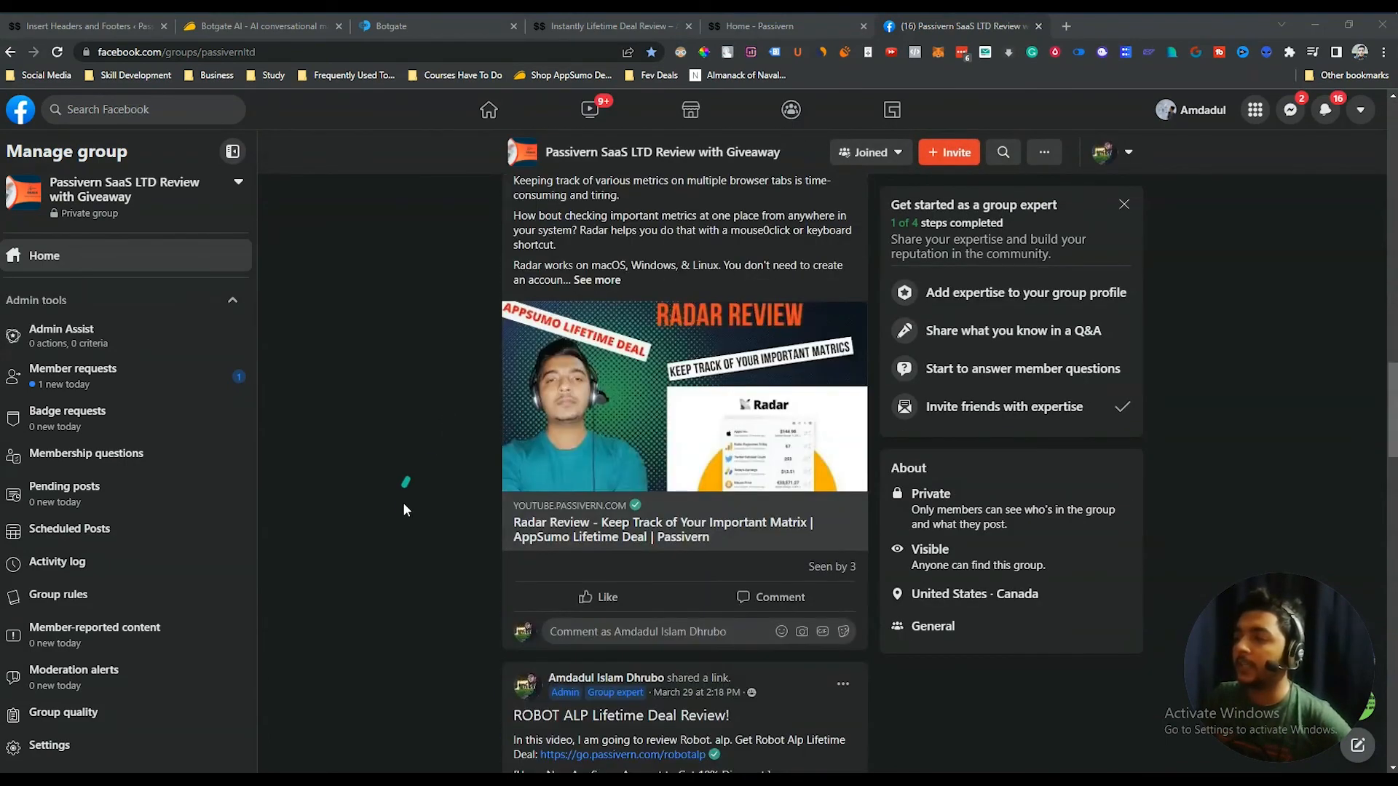
{"action": "middle_click", "coordinate": [401, 512]}
{"action": "scroll", "coordinate": [400, 436], "scroll_direction": "up", "scroll_amount": 7}
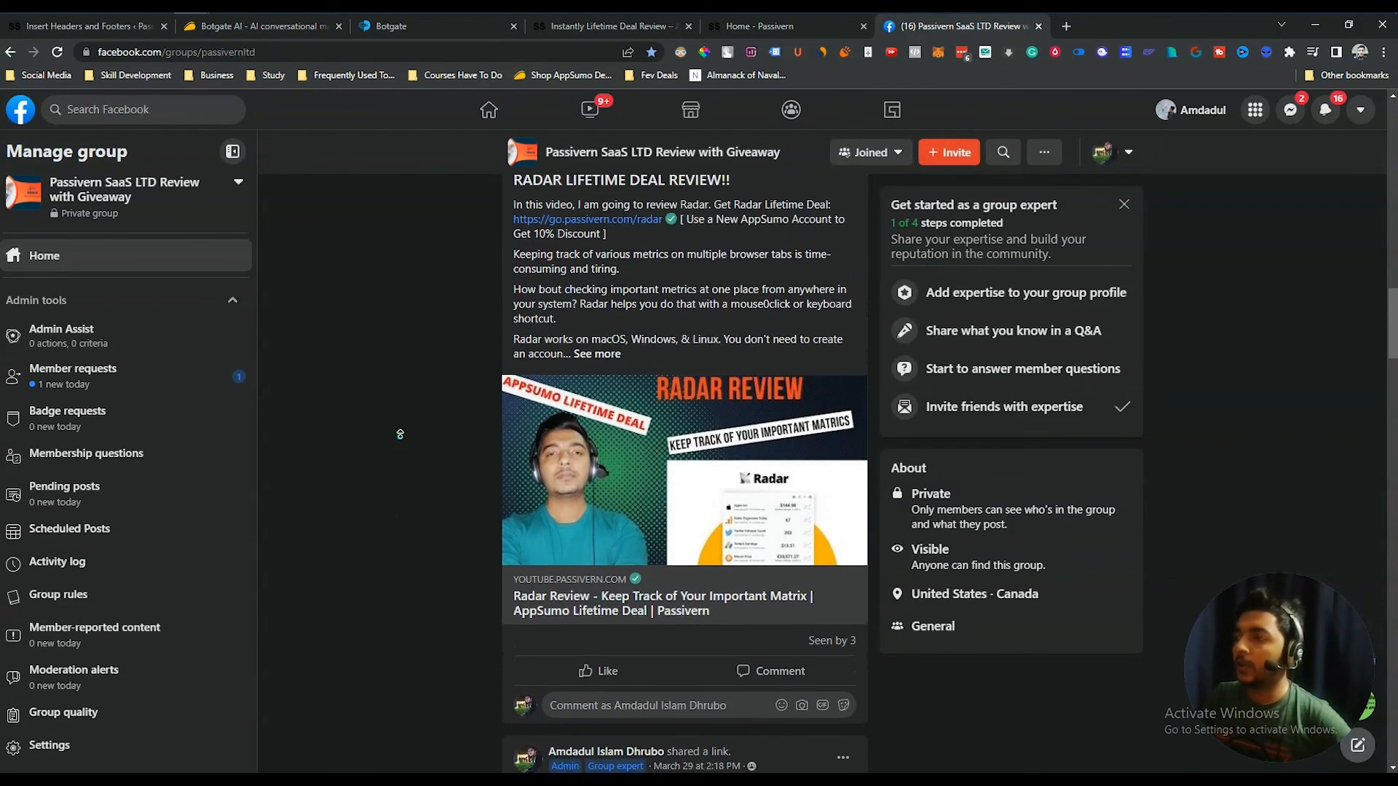
{"action": "scroll", "coordinate": [400, 435], "scroll_direction": "up", "scroll_amount": 15}
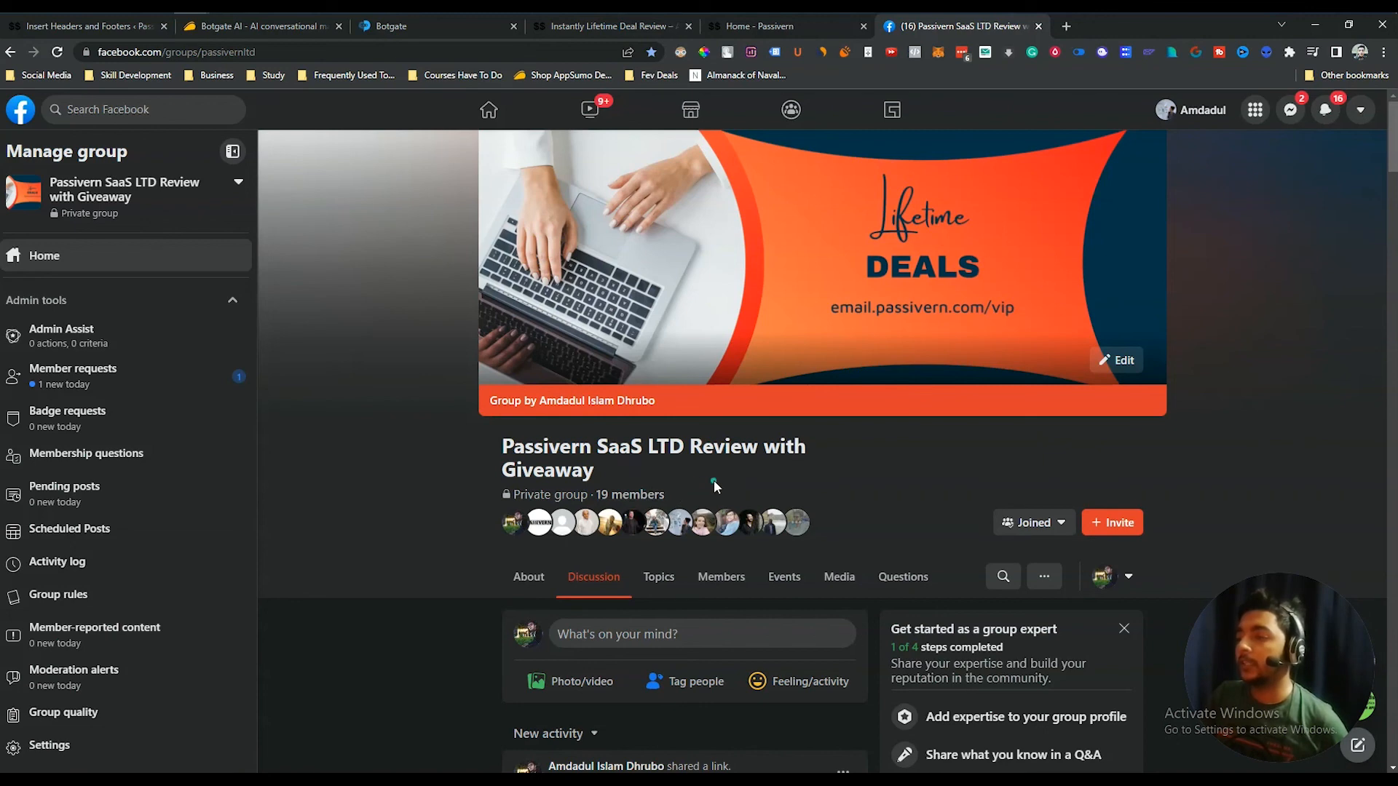
{"action": "key", "text": "ctrl+2"}
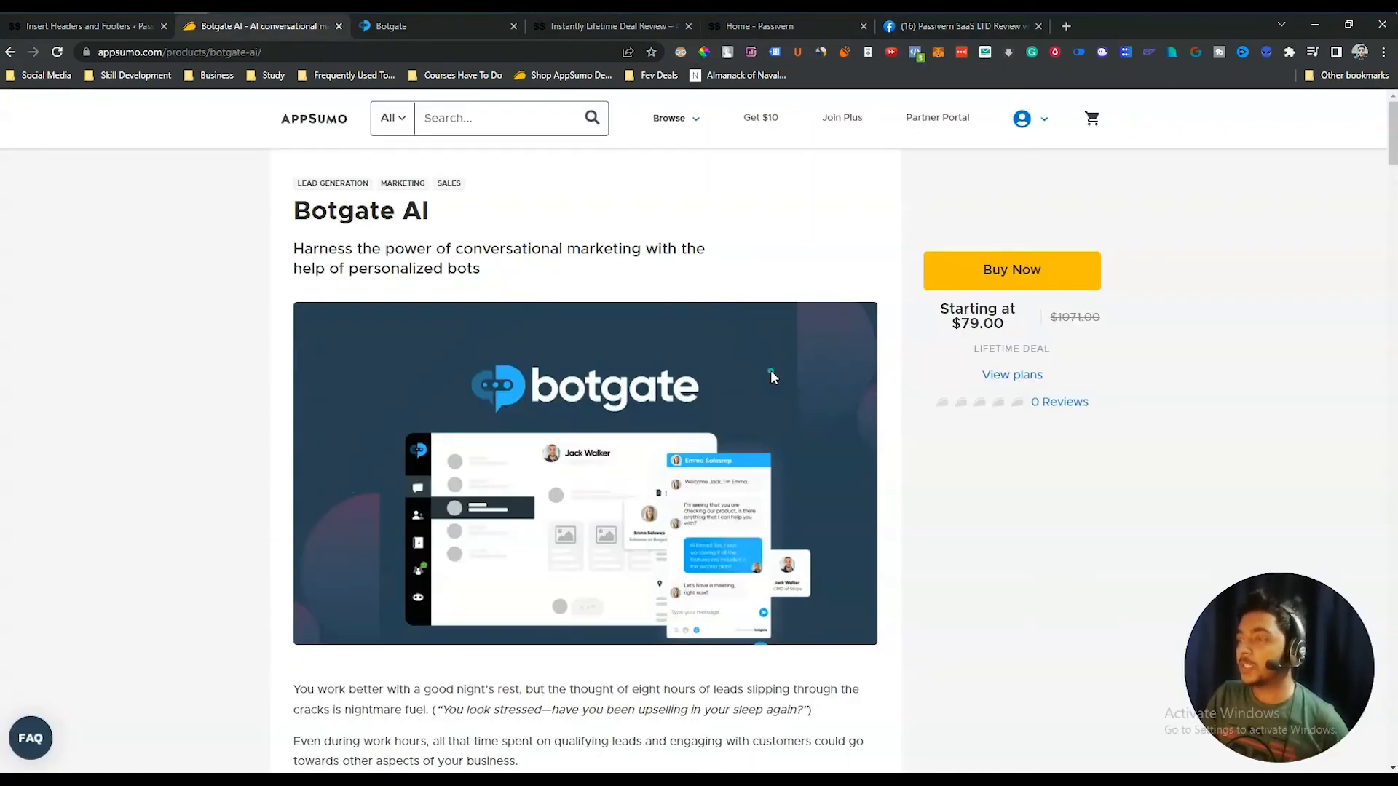